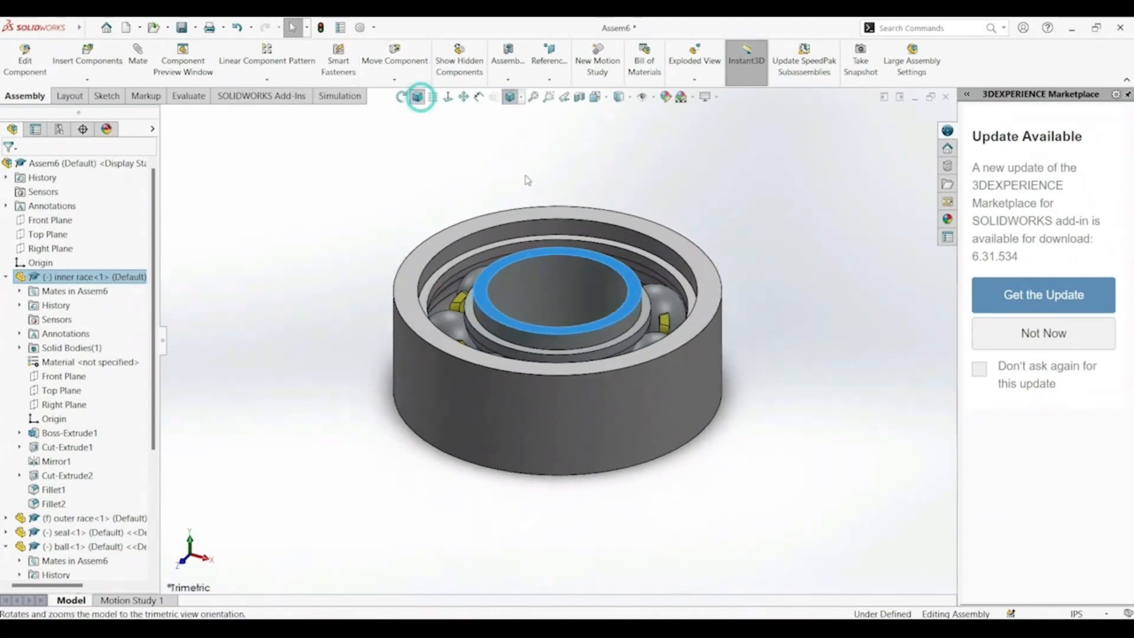
{"action": "middle_click_drag", "start_coordinate": [526, 177], "coordinate": [547, 298]}
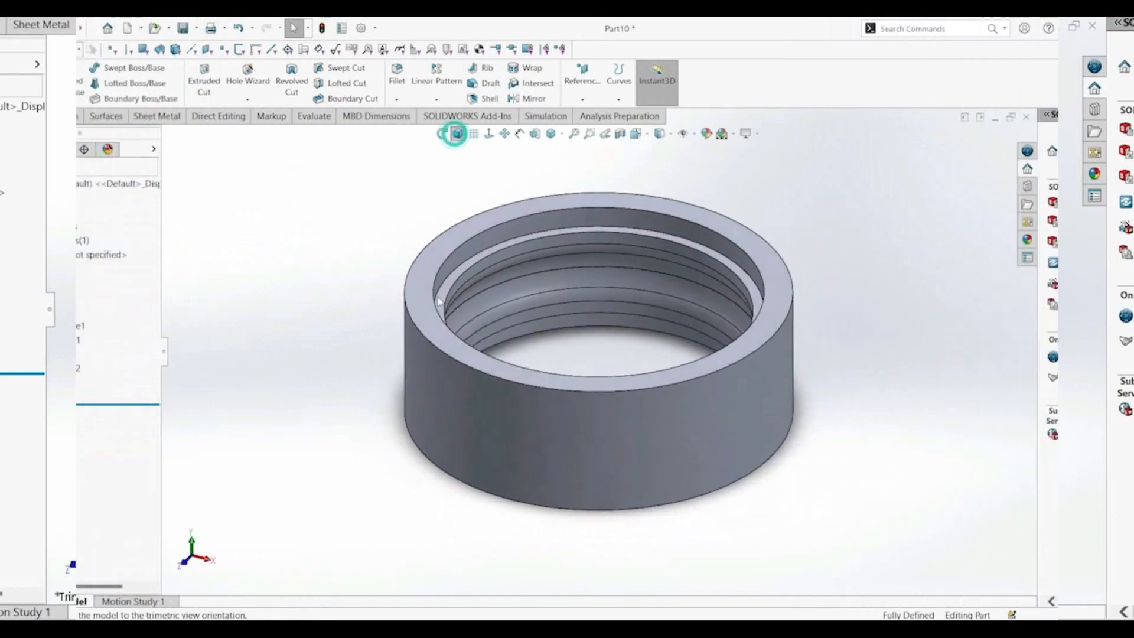
{"action": "scroll", "coordinate": [532, 304], "scroll_direction": "down", "scroll_amount": 5}
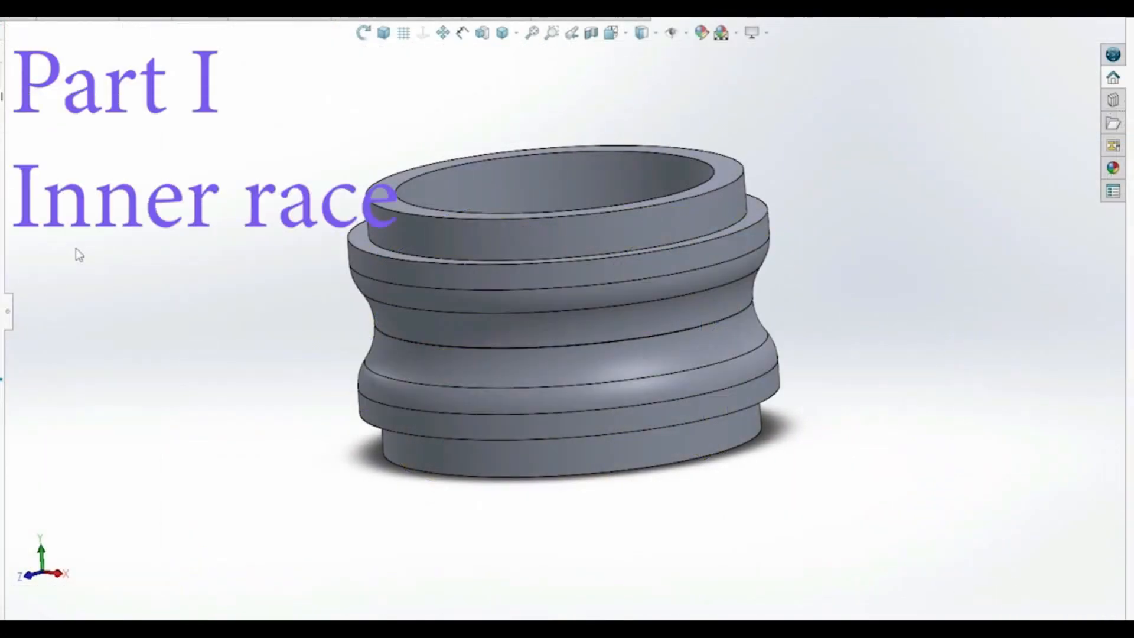
{"action": "left_click", "coordinate": [383, 32]}
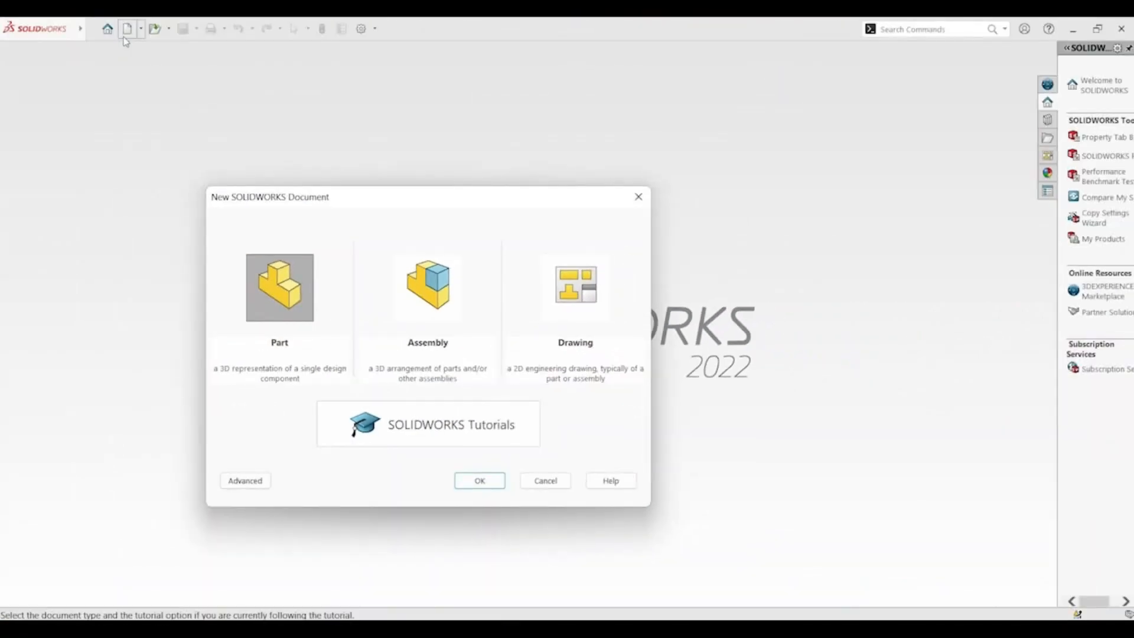
Create a new part document and start a sketch on the Top Plane
{"action": "left_click", "coordinate": [478, 480]}
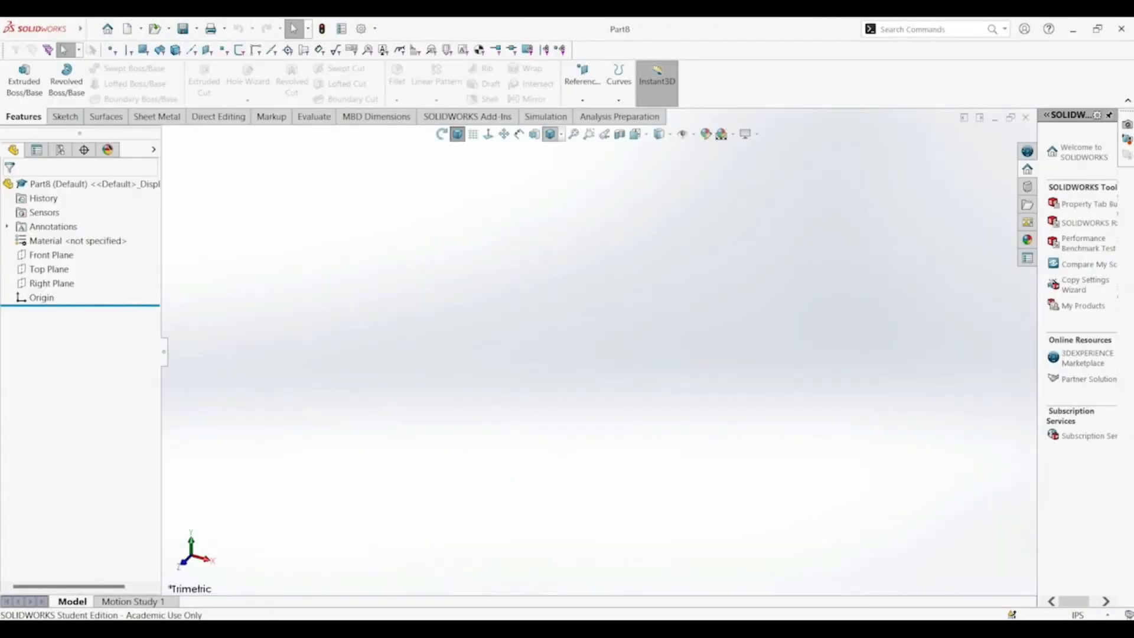
{"action": "left_click", "coordinate": [36, 269]}
{"action": "left_click", "coordinate": [44, 254]}
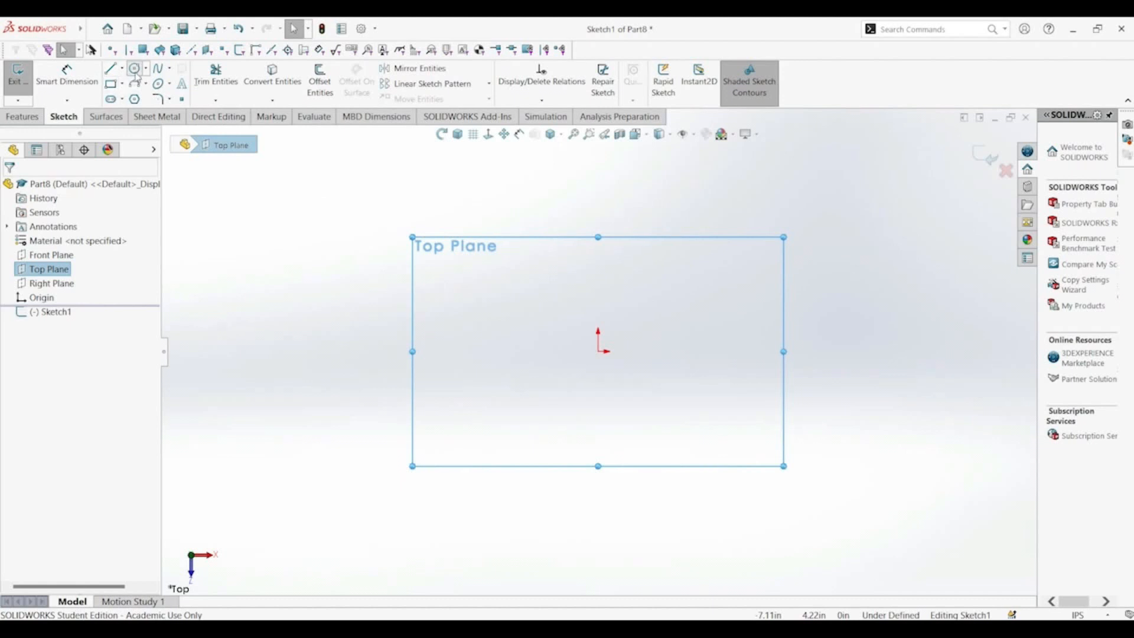
Sketch two concentric circles centred on the origin, with radii of about 2.81 in and 1.62 in
{"action": "left_click", "coordinate": [135, 70]}
{"action": "left_click", "coordinate": [599, 352]}
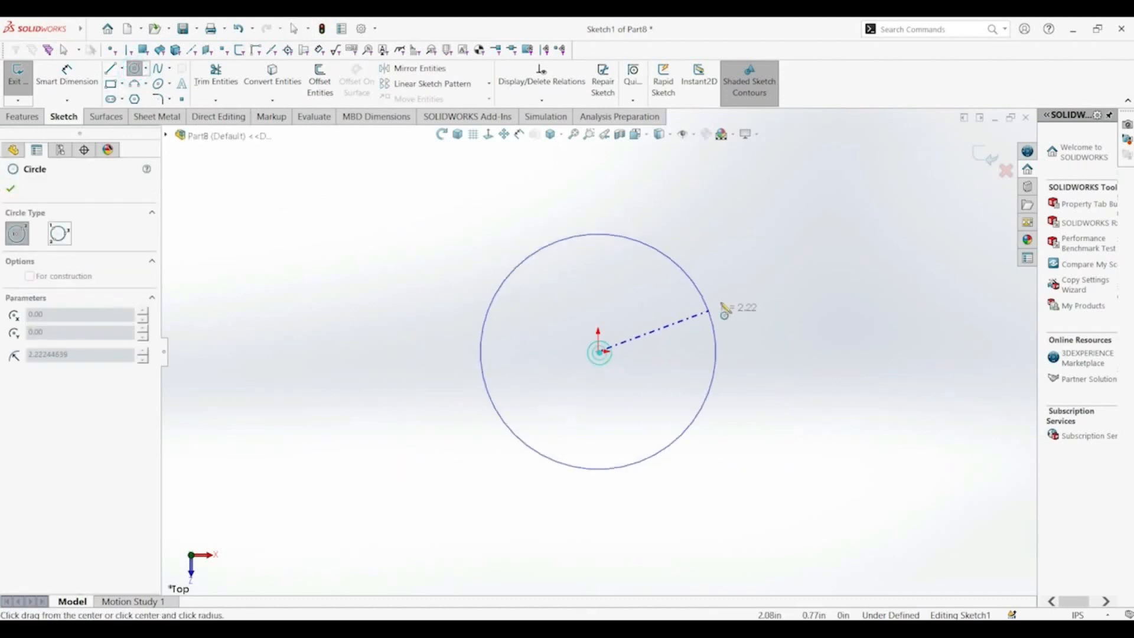
{"action": "left_click", "coordinate": [734, 292]}
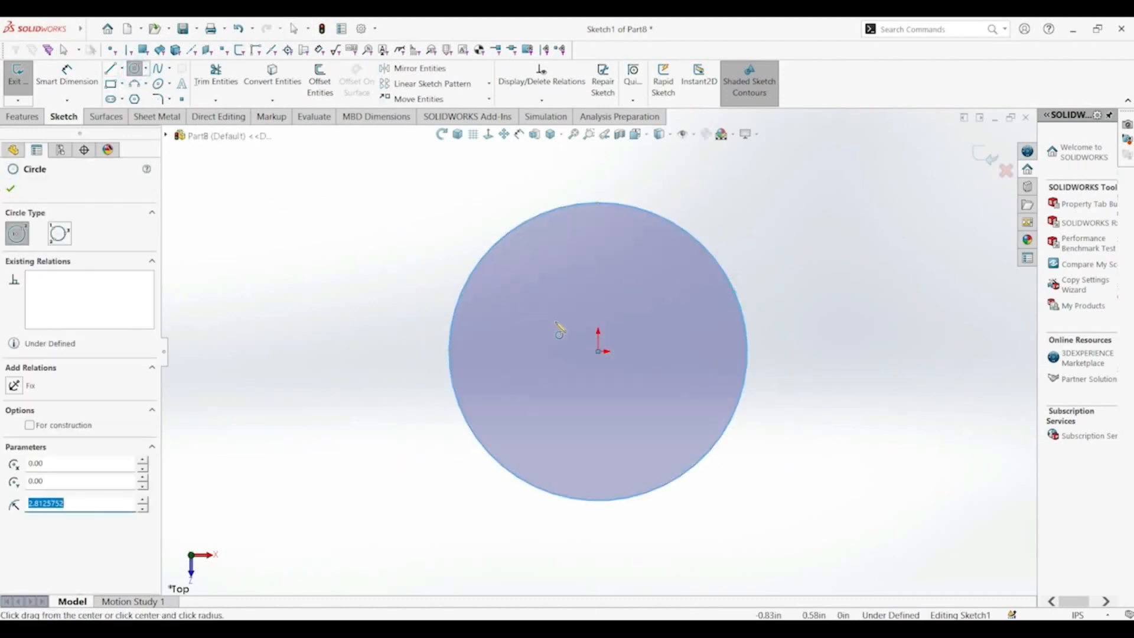
{"action": "left_click", "coordinate": [599, 352]}
{"action": "left_click", "coordinate": [655, 290]}
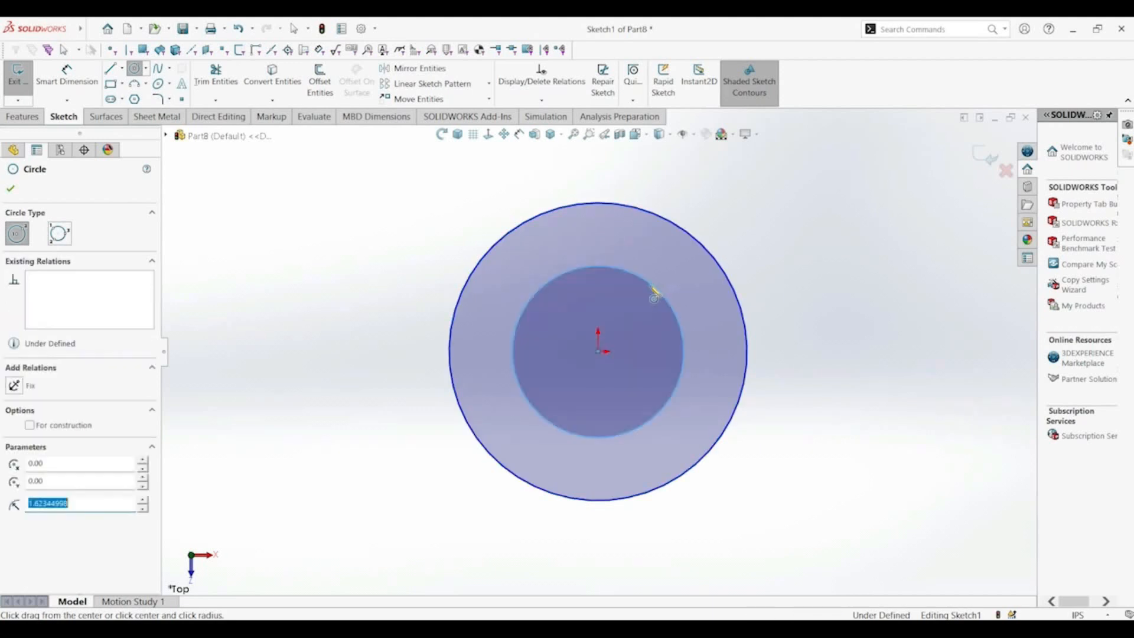
Dimension the outer circle's diameter to 0.5 in
{"action": "left_click", "coordinate": [67, 77]}
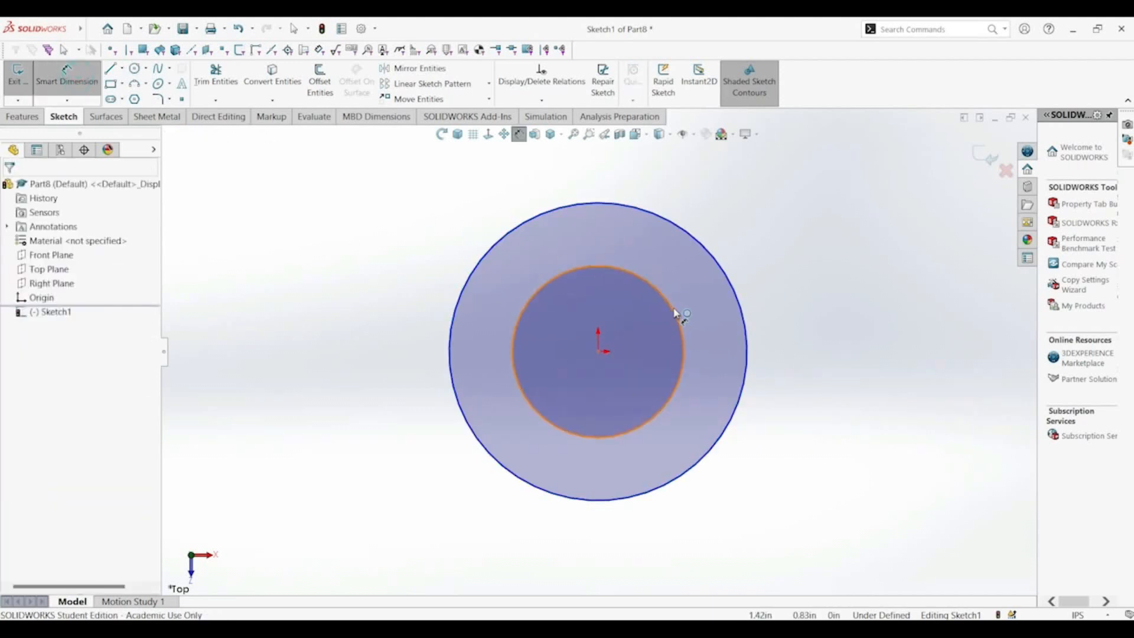
{"action": "left_click", "coordinate": [736, 284]}
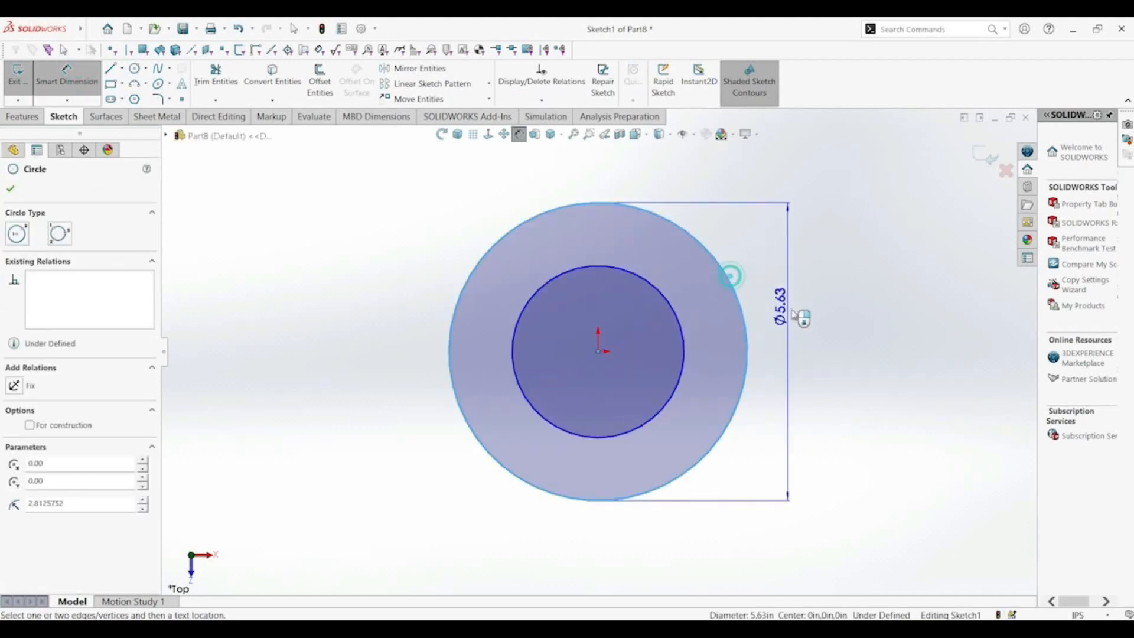
{"action": "left_click", "coordinate": [793, 353]}
{"action": "type", "text": "0.5"}
{"action": "key", "text": "Return"}
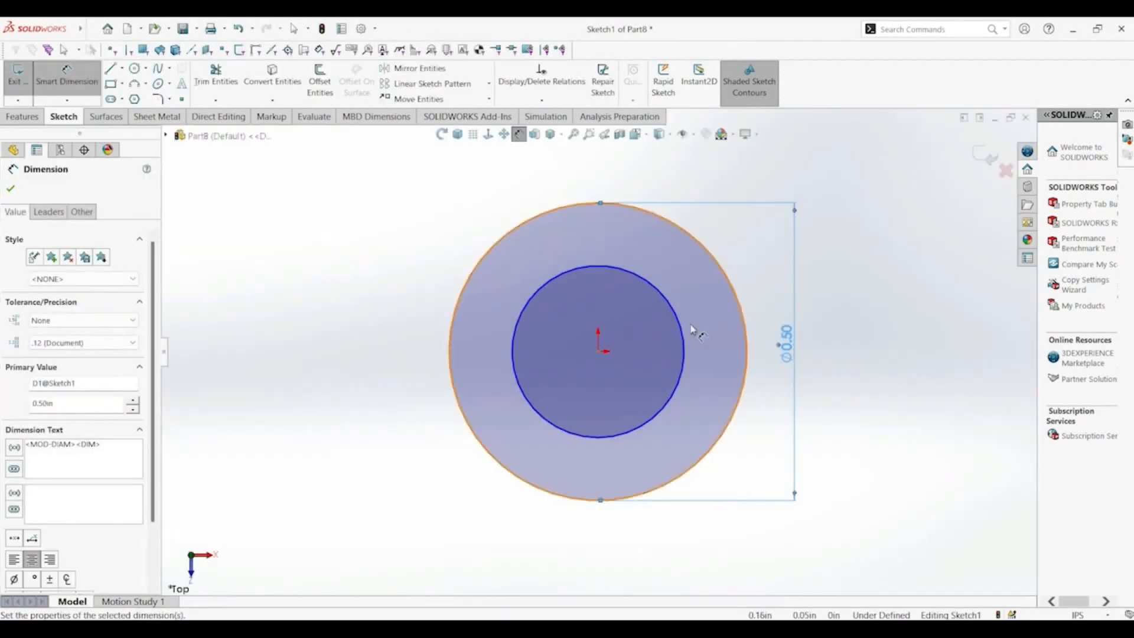
Dimension the inner circle's diameter to 0.38 in
{"action": "left_click", "coordinate": [676, 325]}
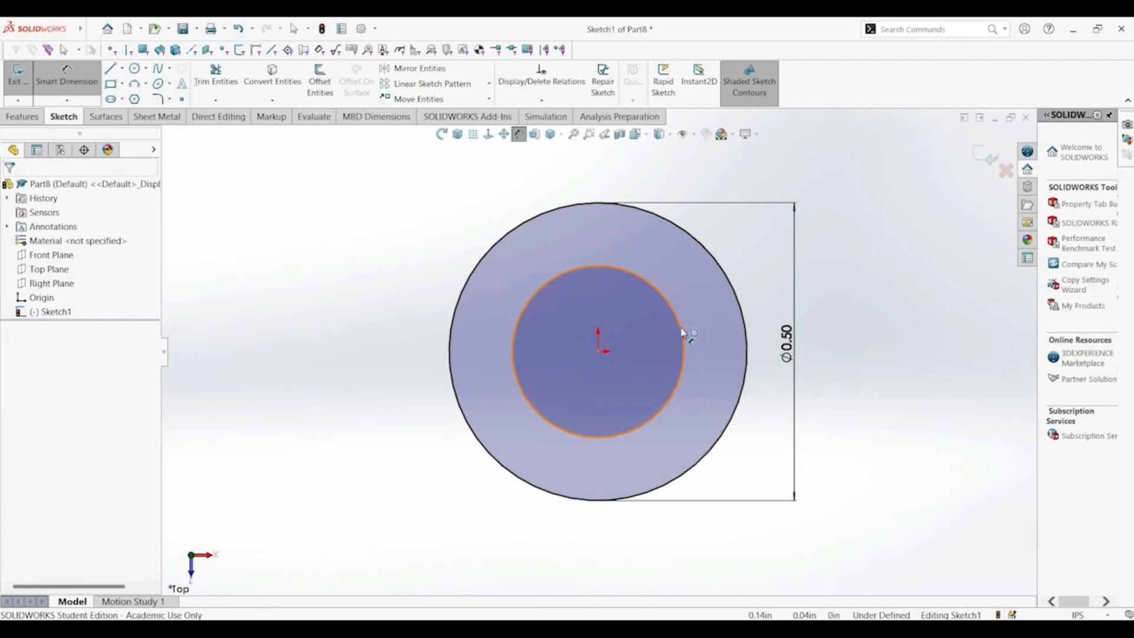
{"action": "left_click", "coordinate": [683, 330]}
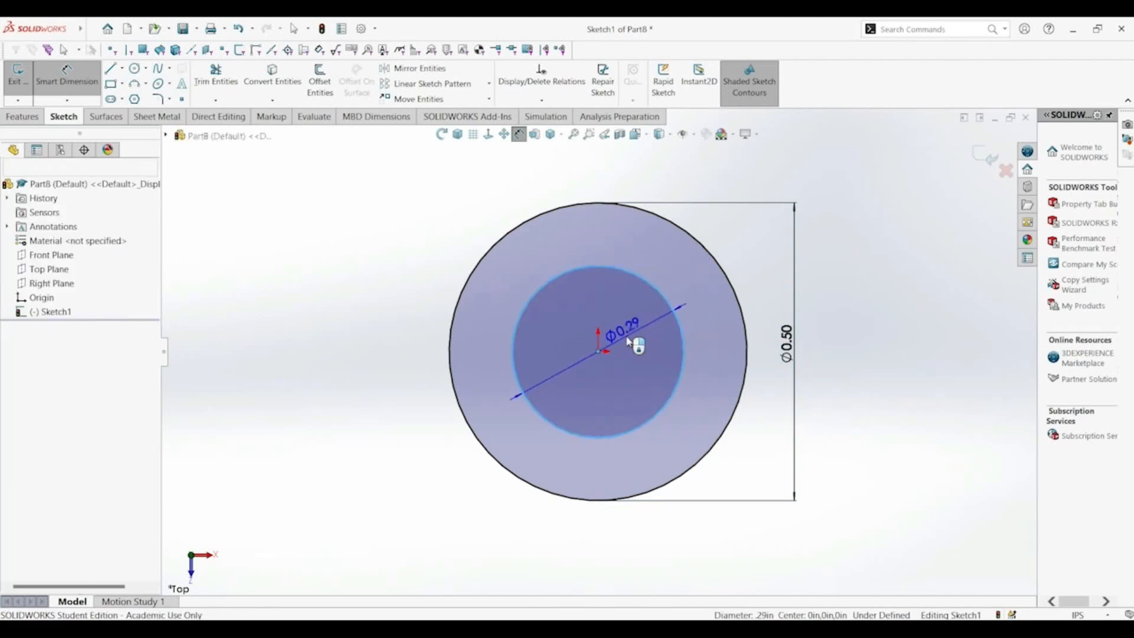
{"action": "left_click", "coordinate": [627, 338]}
{"action": "type", "text": ".38"}
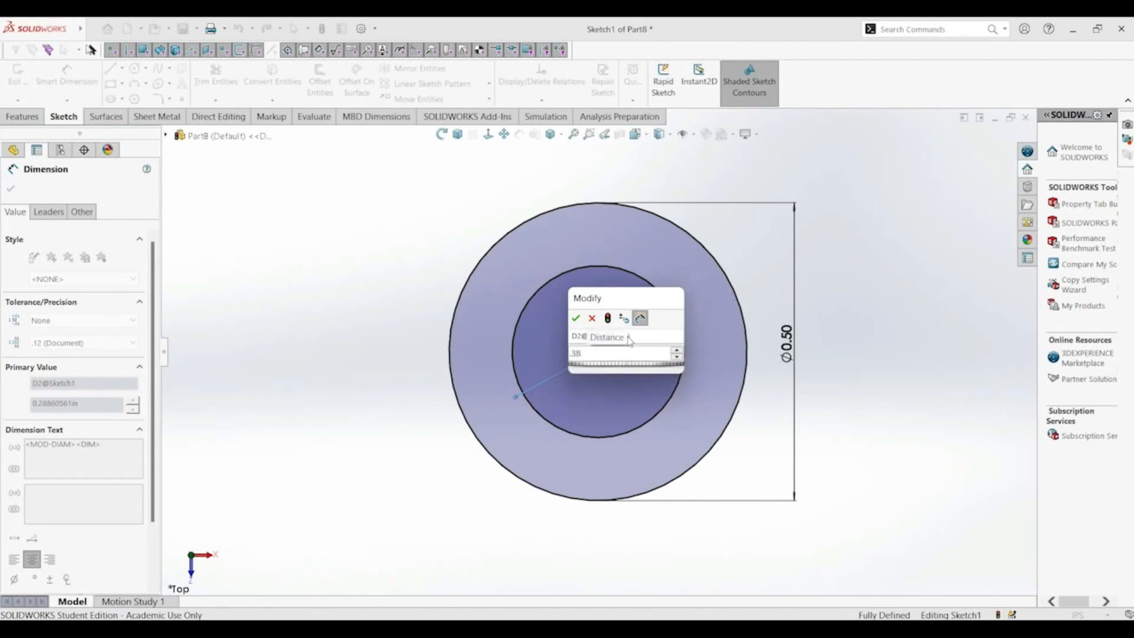
{"action": "key", "text": "Return"}
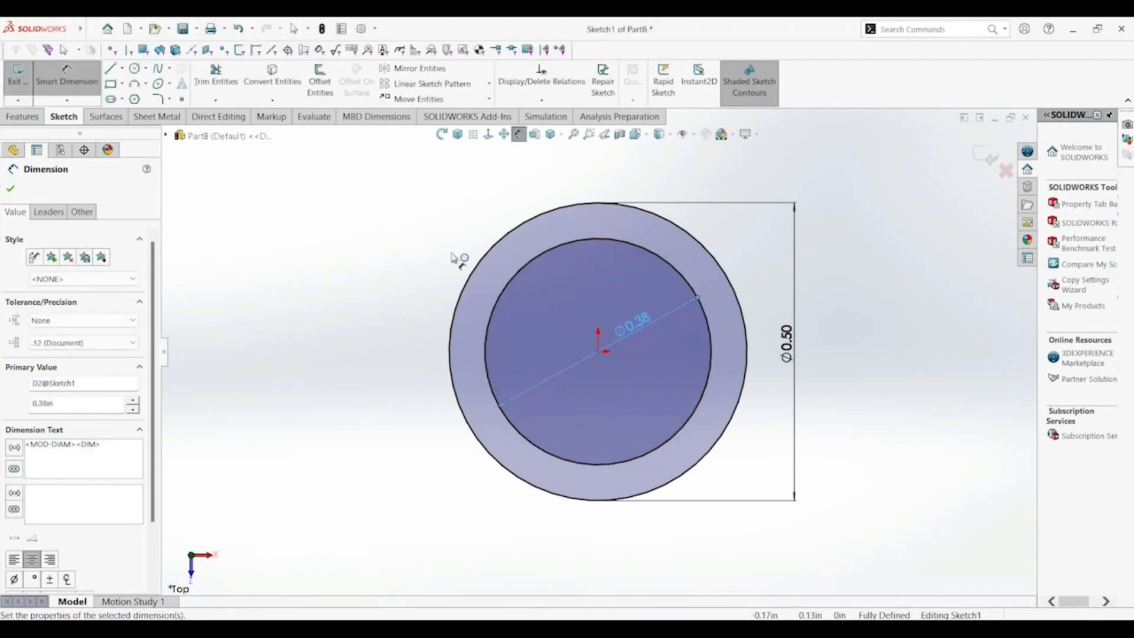
Extrude the ring profile as a boss with a Mid Plane end condition and a depth of 0.3125 in
{"action": "left_click", "coordinate": [460, 135]}
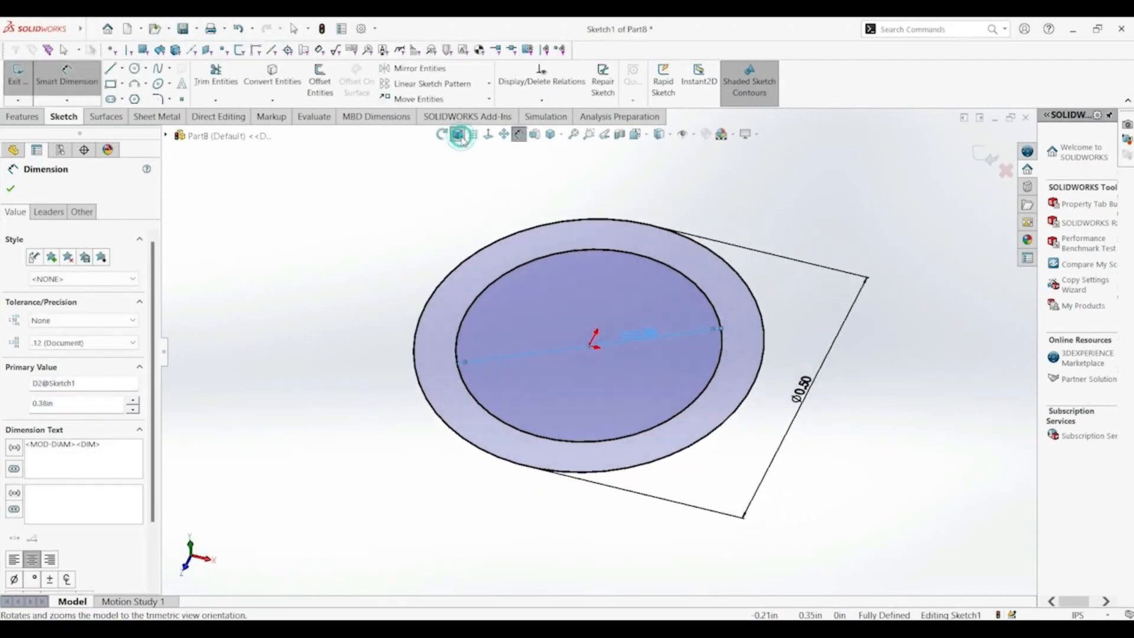
{"action": "left_click", "coordinate": [24, 117]}
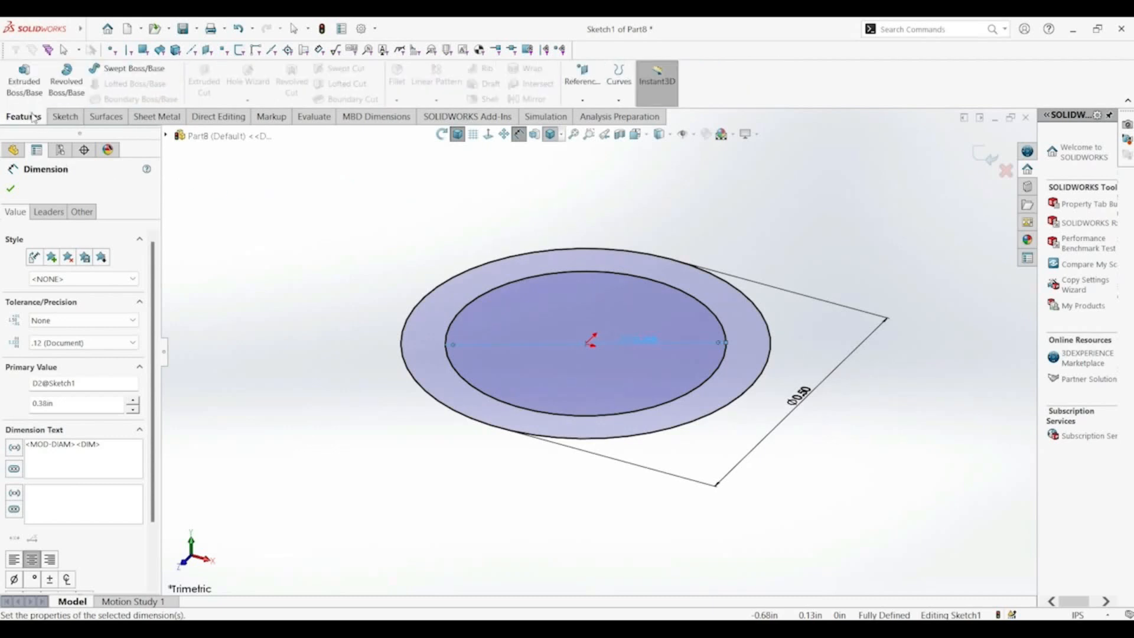
{"action": "left_click", "coordinate": [24, 77]}
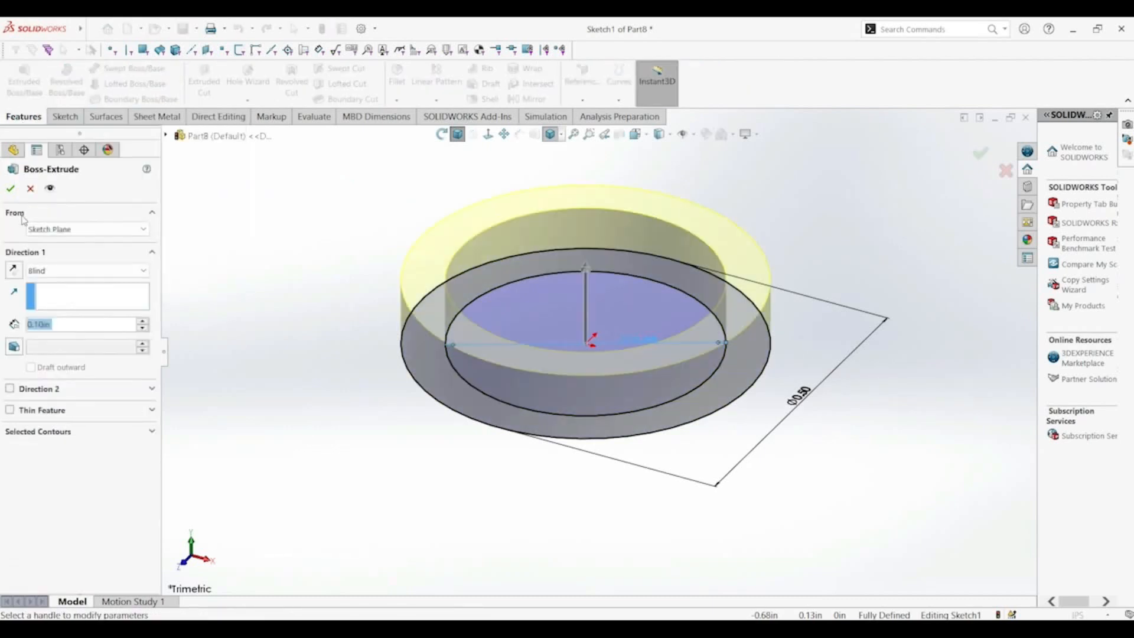
{"action": "left_click", "coordinate": [45, 270]}
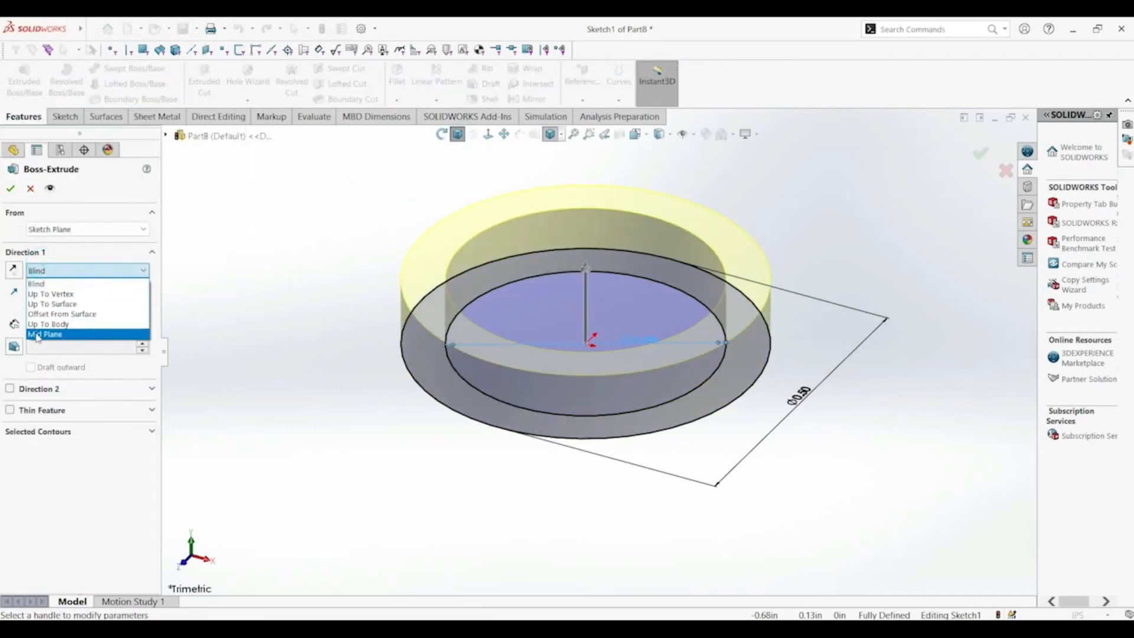
{"action": "left_click", "coordinate": [38, 332]}
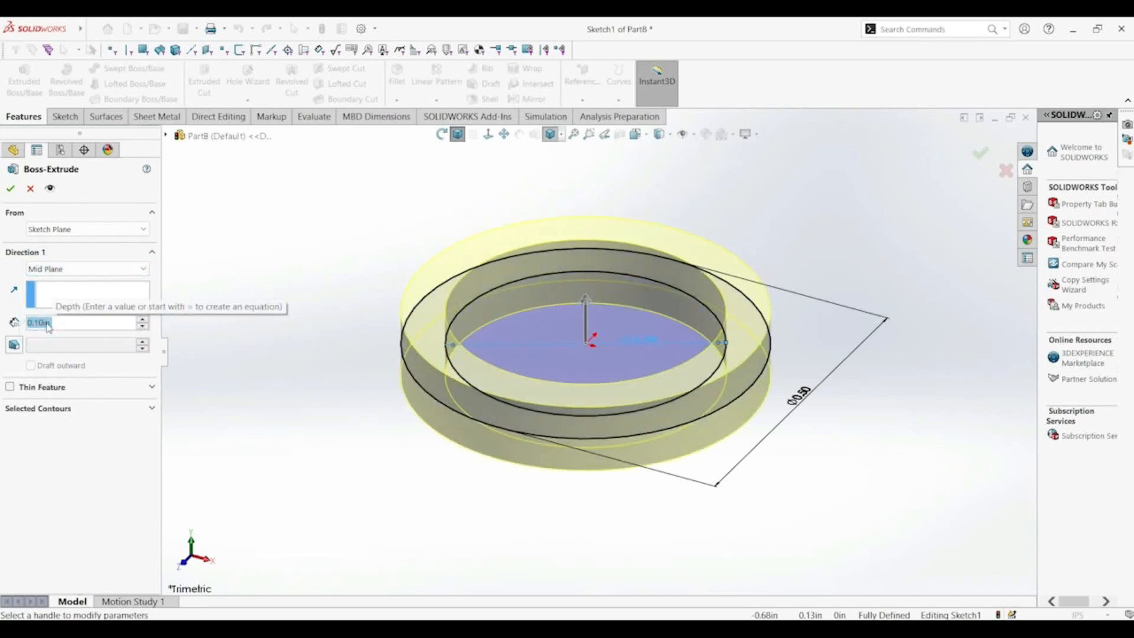
{"action": "key", "text": "BackSpace"}
{"action": "type", "text": ".312"}
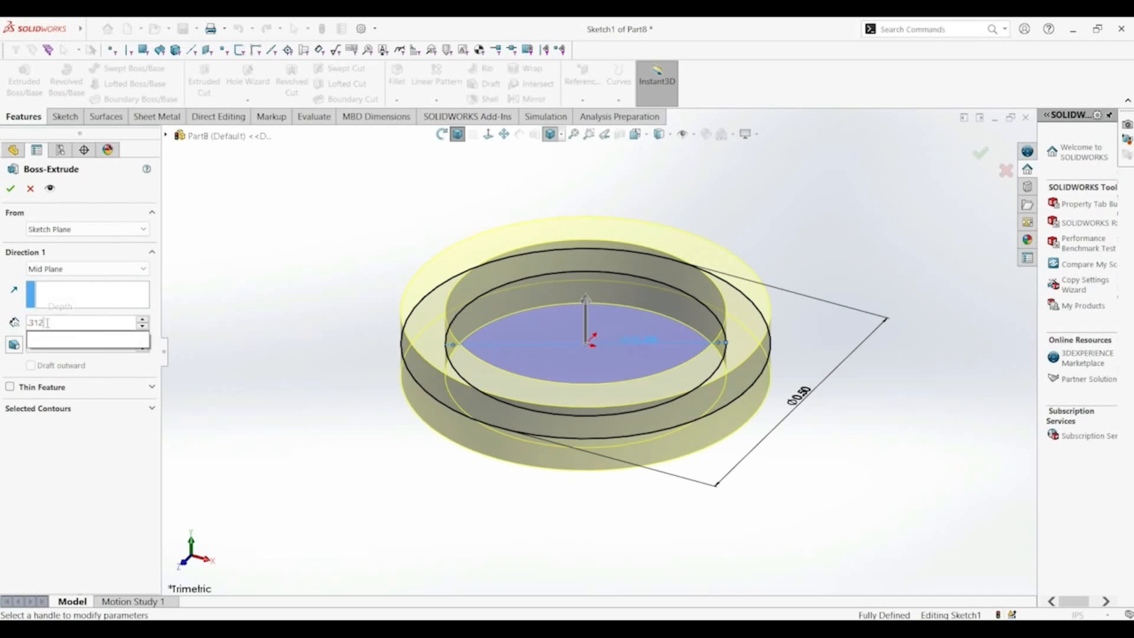
{"action": "type", "text": "5"}
{"action": "key", "text": "Return"}
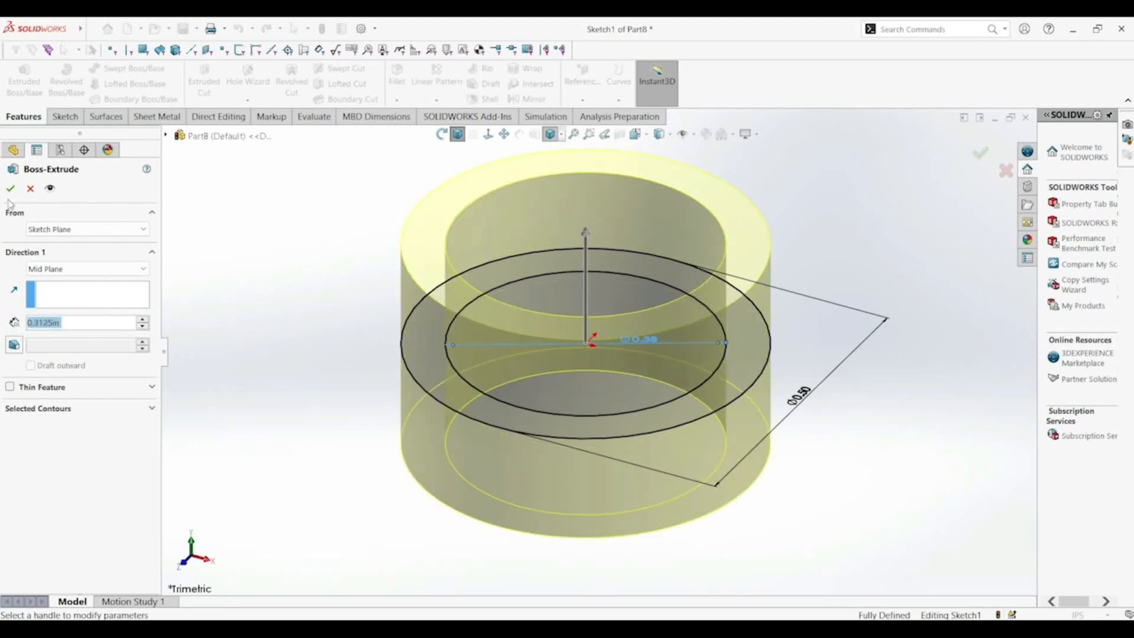
{"action": "key", "text": "Return"}
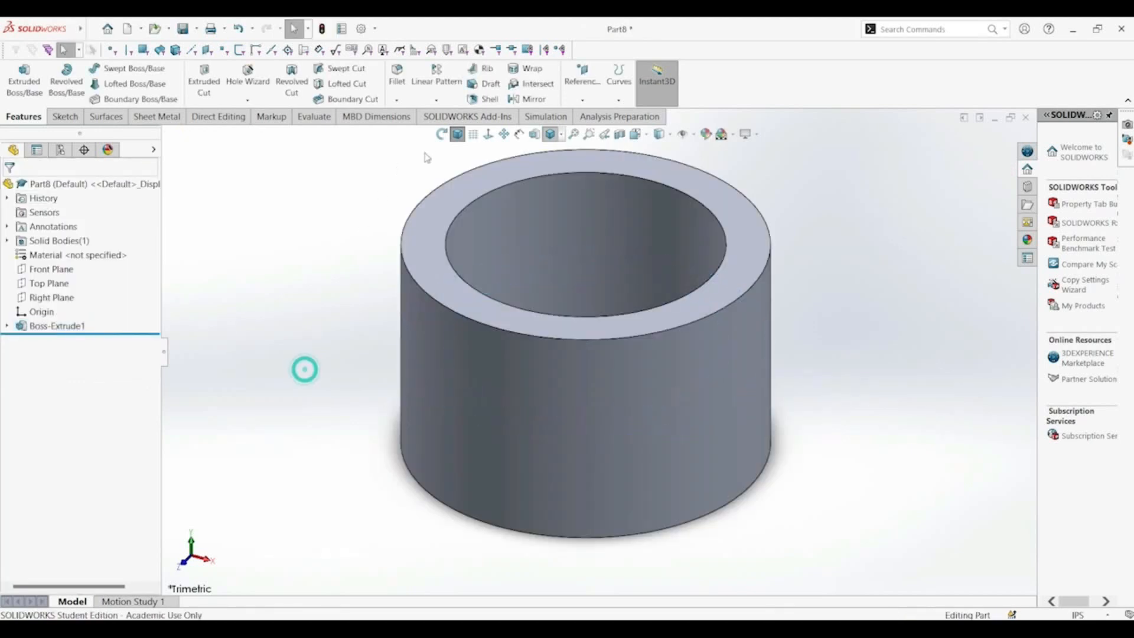
Start a sketch on the ring's upper face and convert its outer circular edge into a sketch entity
{"action": "left_click", "coordinate": [458, 134]}
{"action": "left_click", "coordinate": [455, 260]}
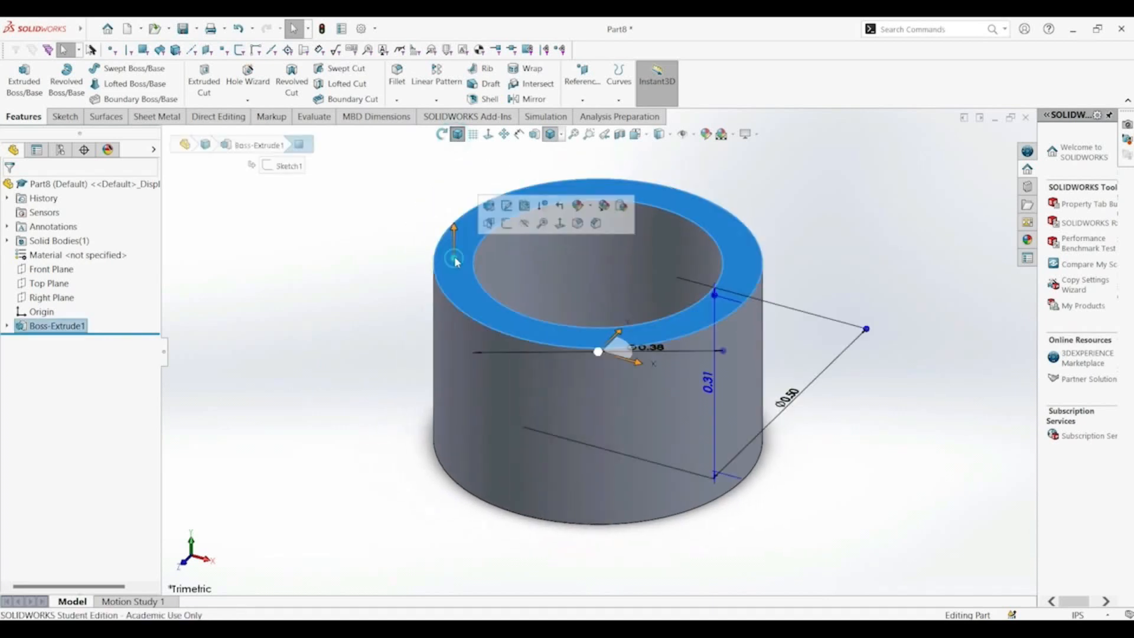
{"action": "left_click", "coordinate": [507, 223]}
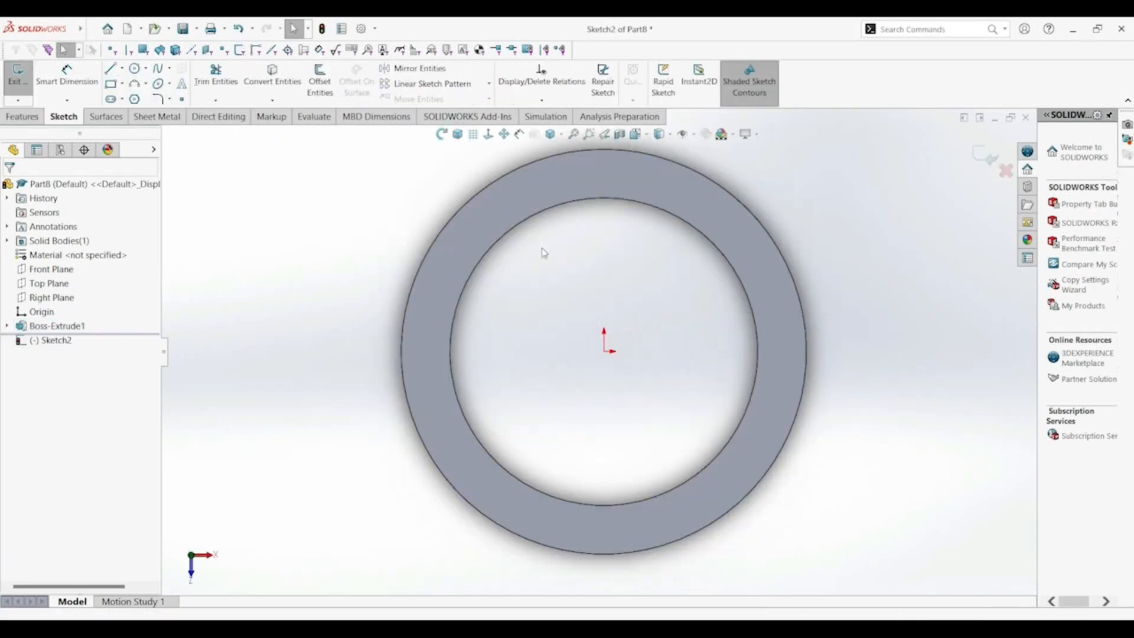
{"action": "left_click", "coordinate": [482, 194]}
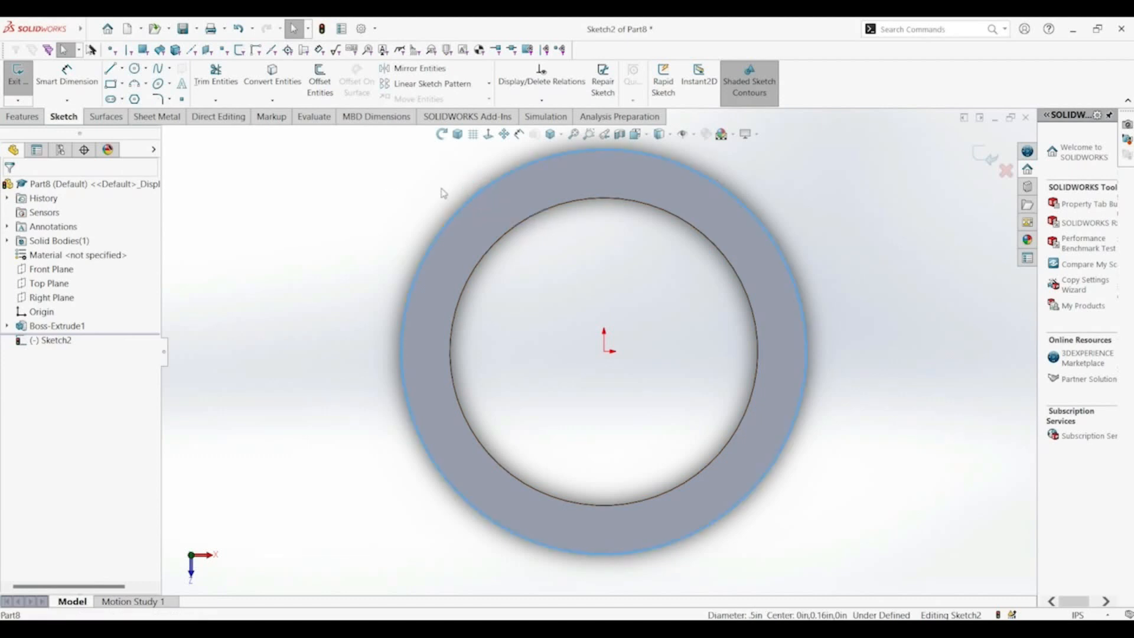
{"action": "left_click", "coordinate": [267, 77]}
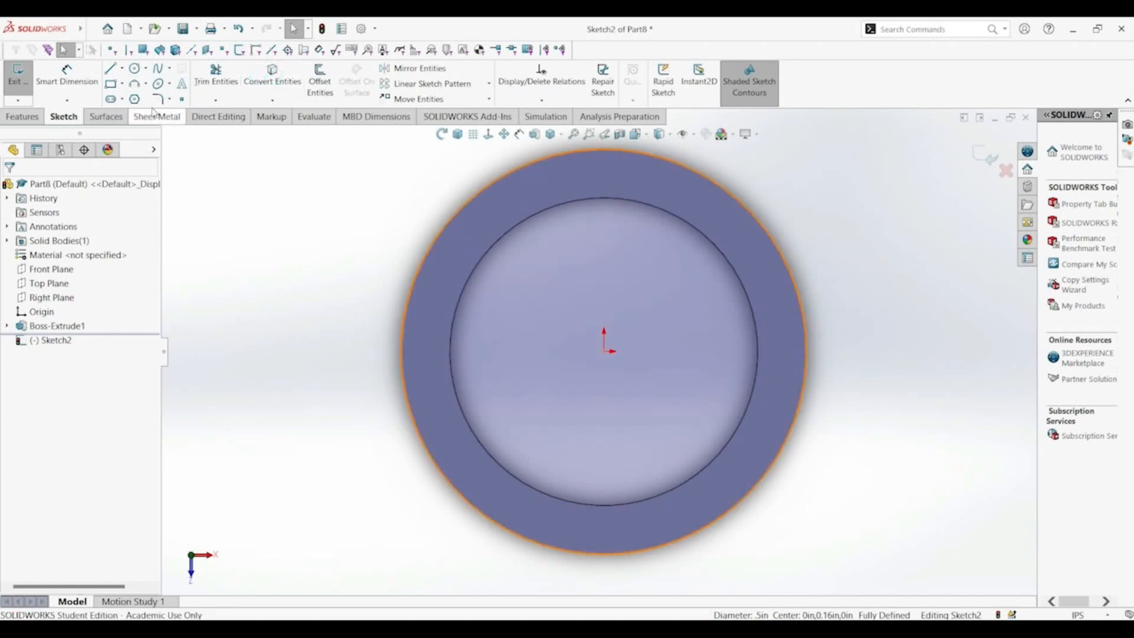
Sketch a circle centred on the origin between the ring's inner and outer edges and set its diameter to 0.45 in
{"action": "left_click", "coordinate": [135, 70]}
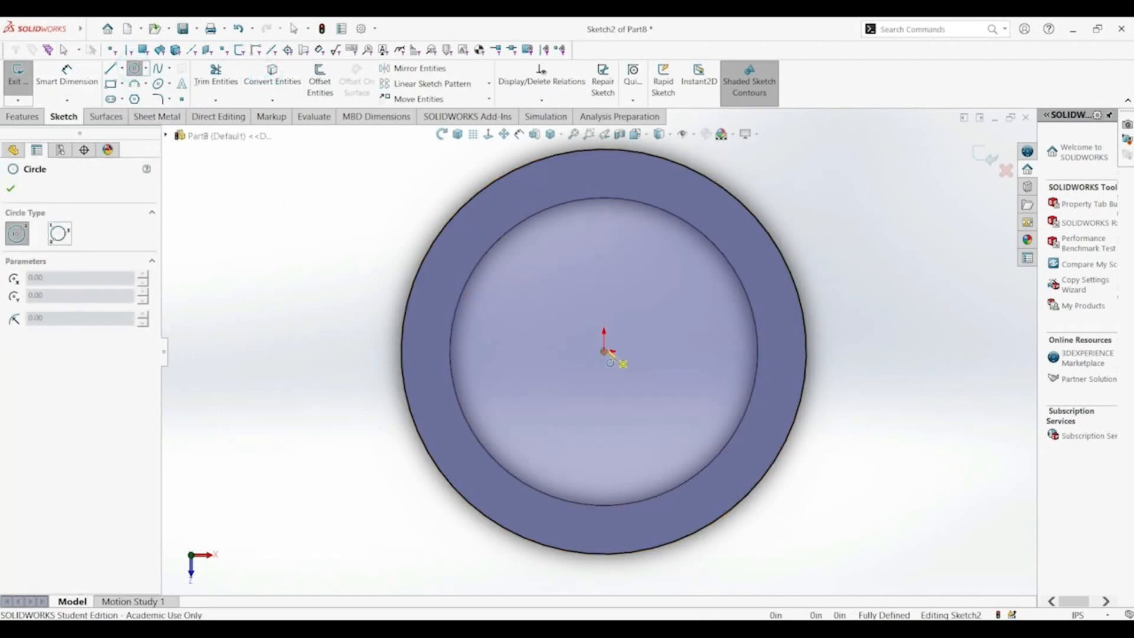
{"action": "left_click", "coordinate": [604, 350]}
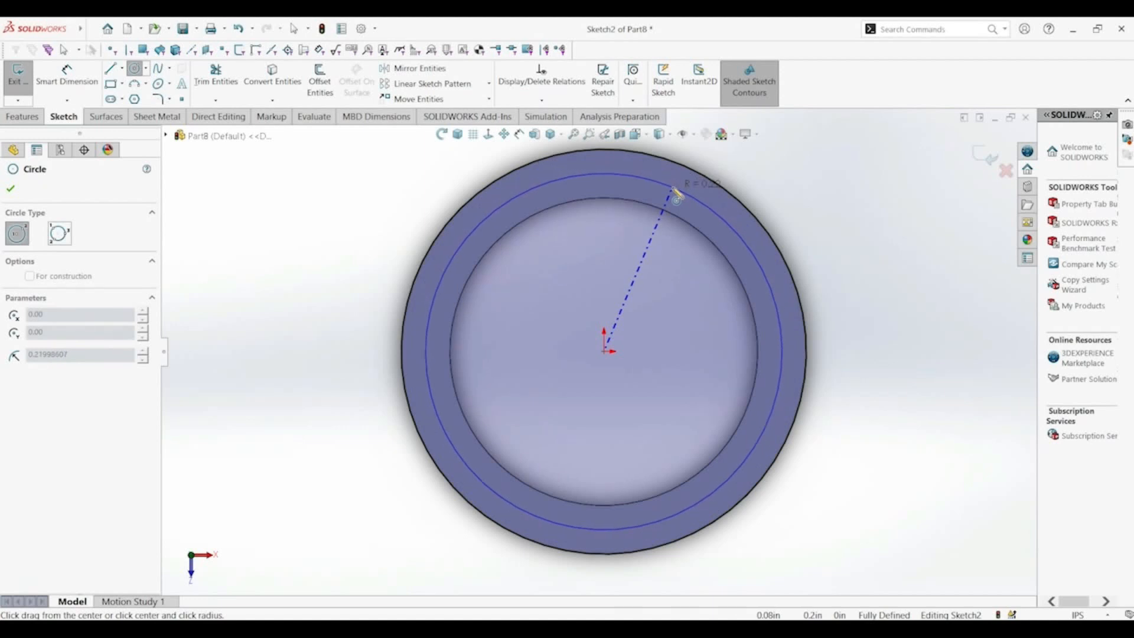
{"action": "left_click", "coordinate": [674, 190]}
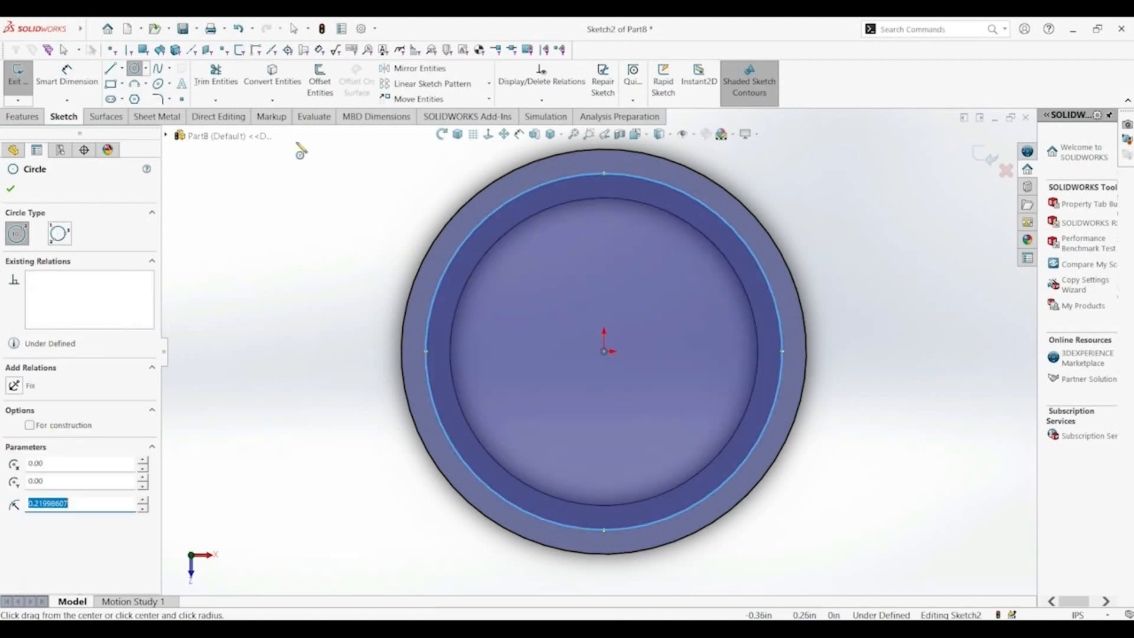
{"action": "left_click", "coordinate": [67, 74]}
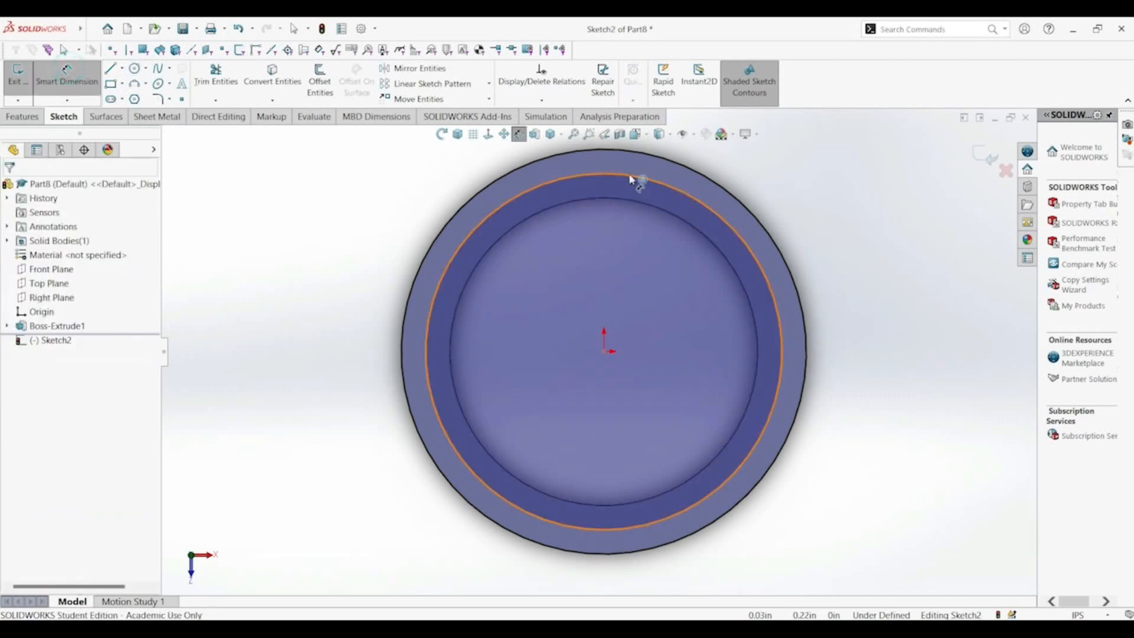
{"action": "left_click", "coordinate": [633, 180]}
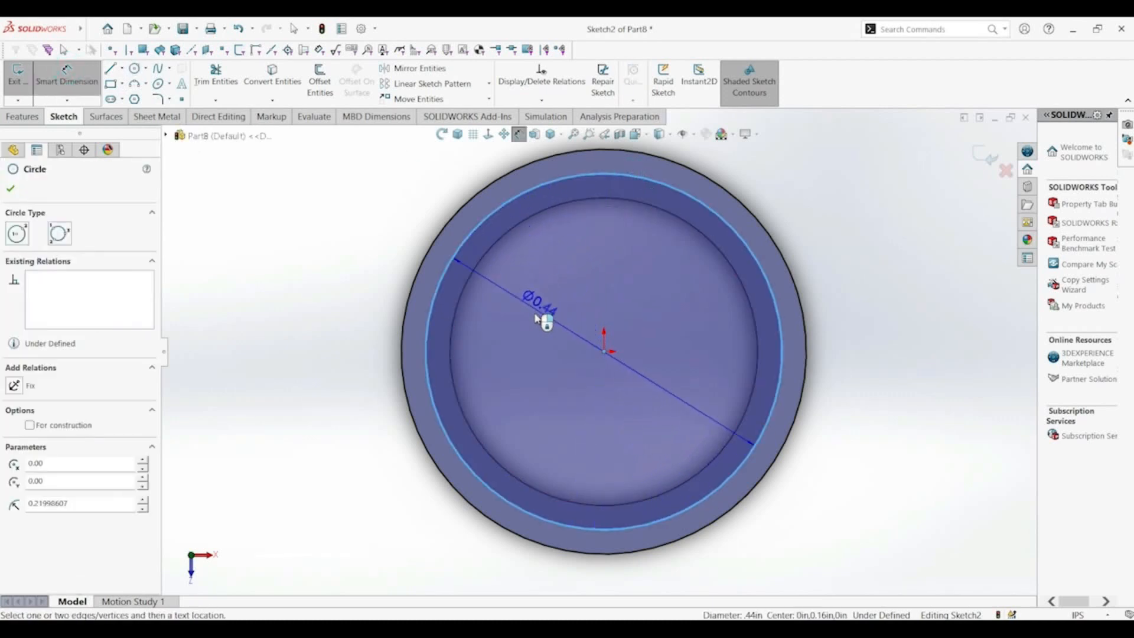
{"action": "left_click", "coordinate": [539, 322]}
{"action": "type", "text": "0.45"}
{"action": "key", "text": "Return"}
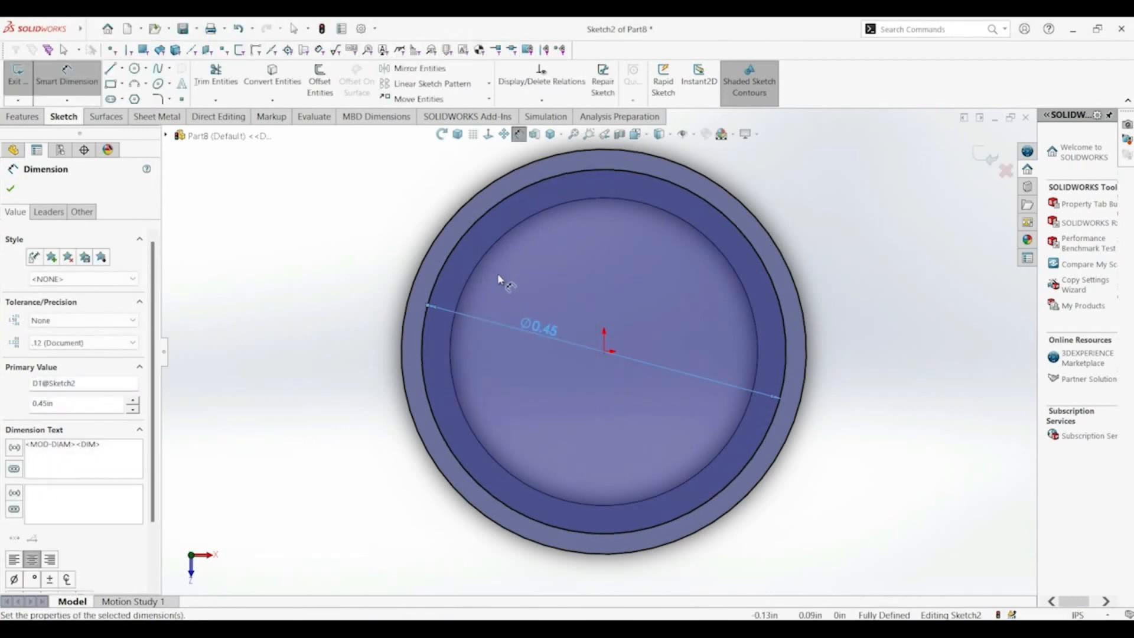
Cut the sketched ring profile from the upper end with a Blind extruded cut 0.05 in deep
{"action": "left_click", "coordinate": [24, 116]}
{"action": "left_click", "coordinate": [201, 84]}
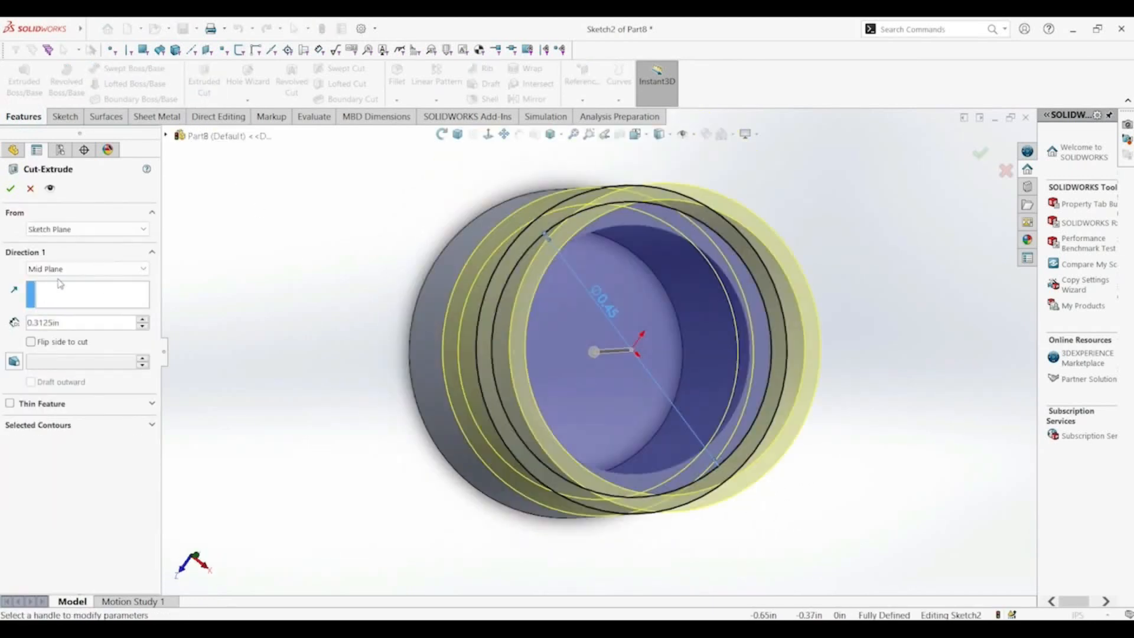
{"action": "left_click", "coordinate": [67, 270]}
{"action": "left_click", "coordinate": [52, 280]}
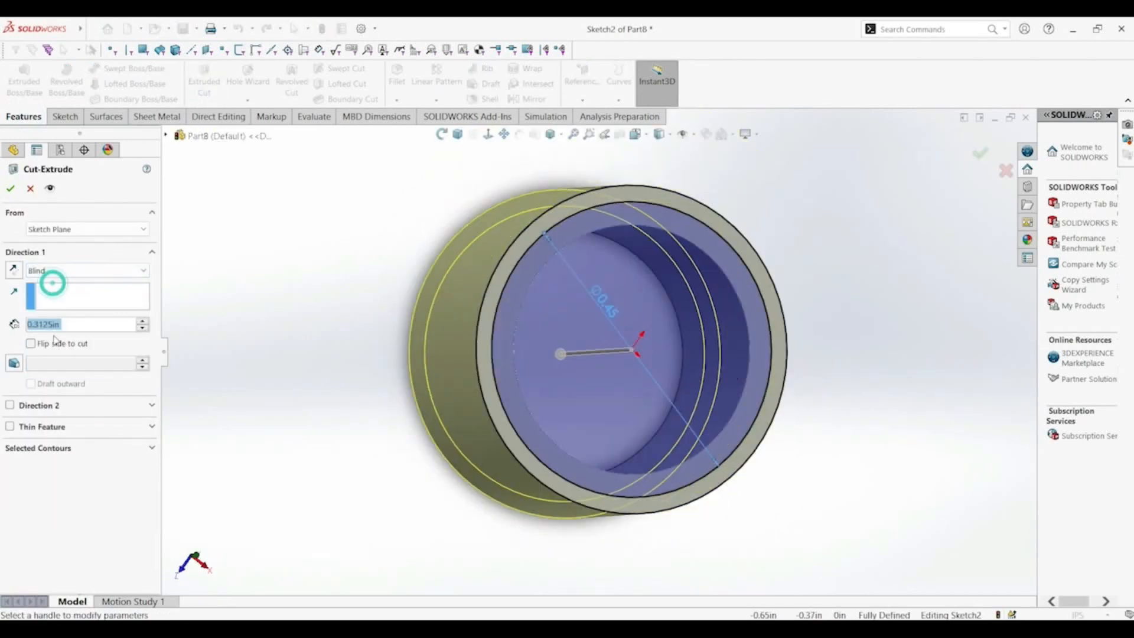
{"action": "type", "text": ".05"}
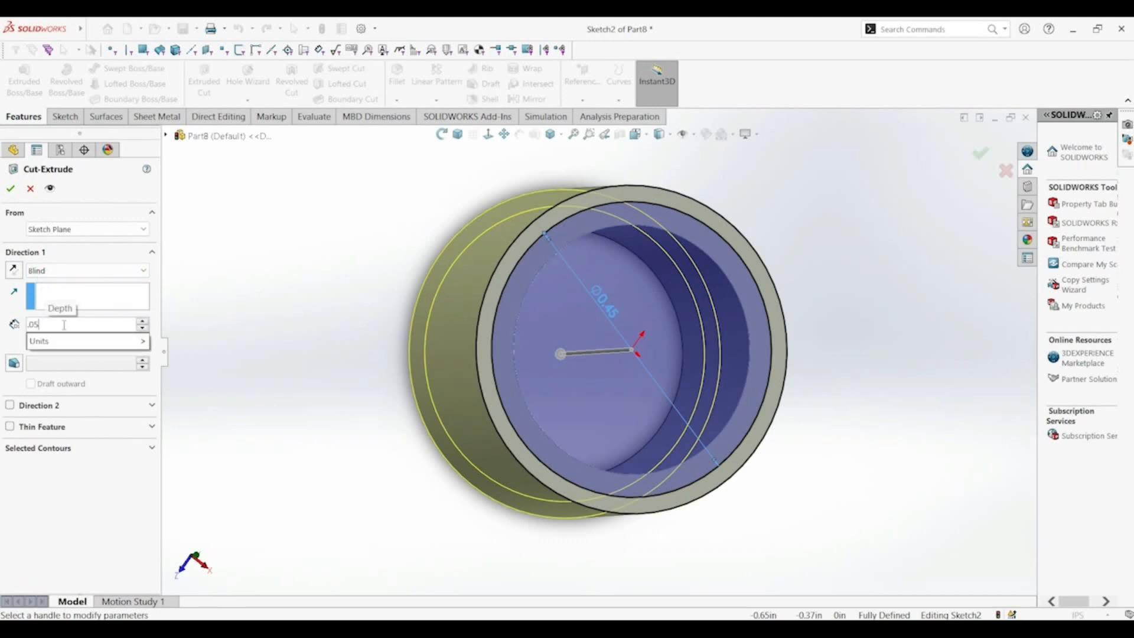
{"action": "key", "text": "Return"}
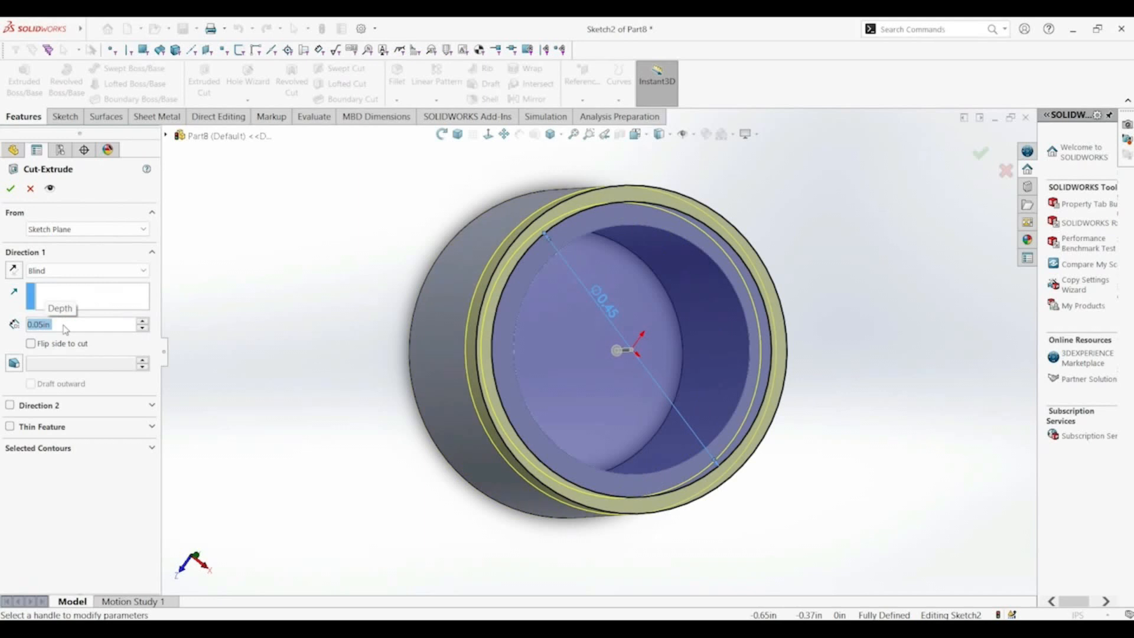
{"action": "left_click", "coordinate": [459, 135]}
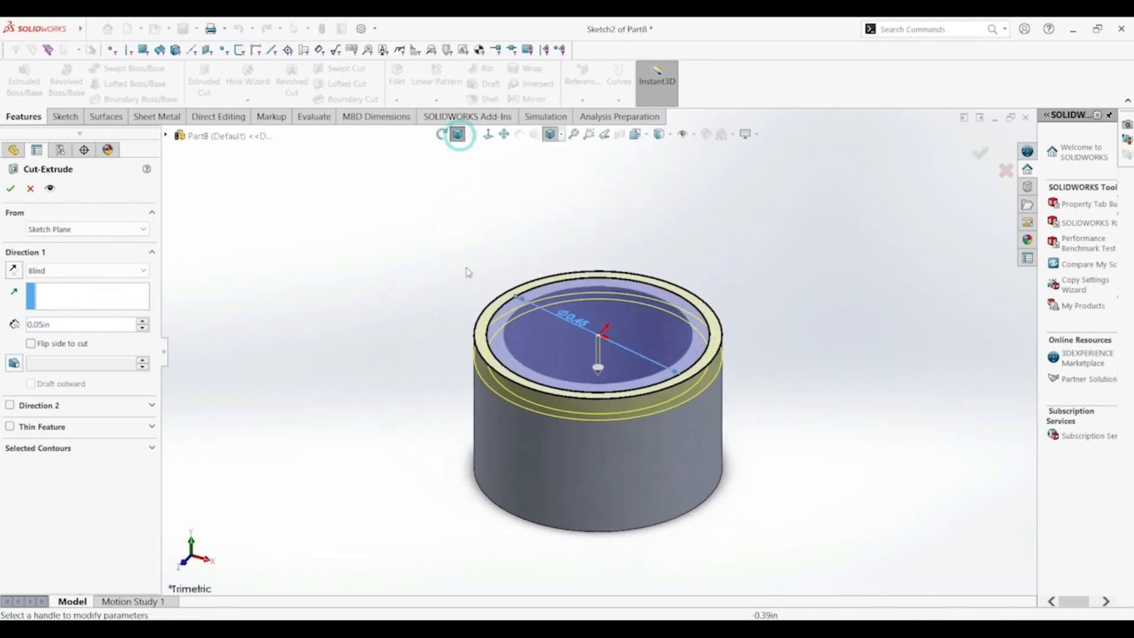
{"action": "left_click", "coordinate": [11, 189]}
{"action": "left_click", "coordinate": [337, 395]}
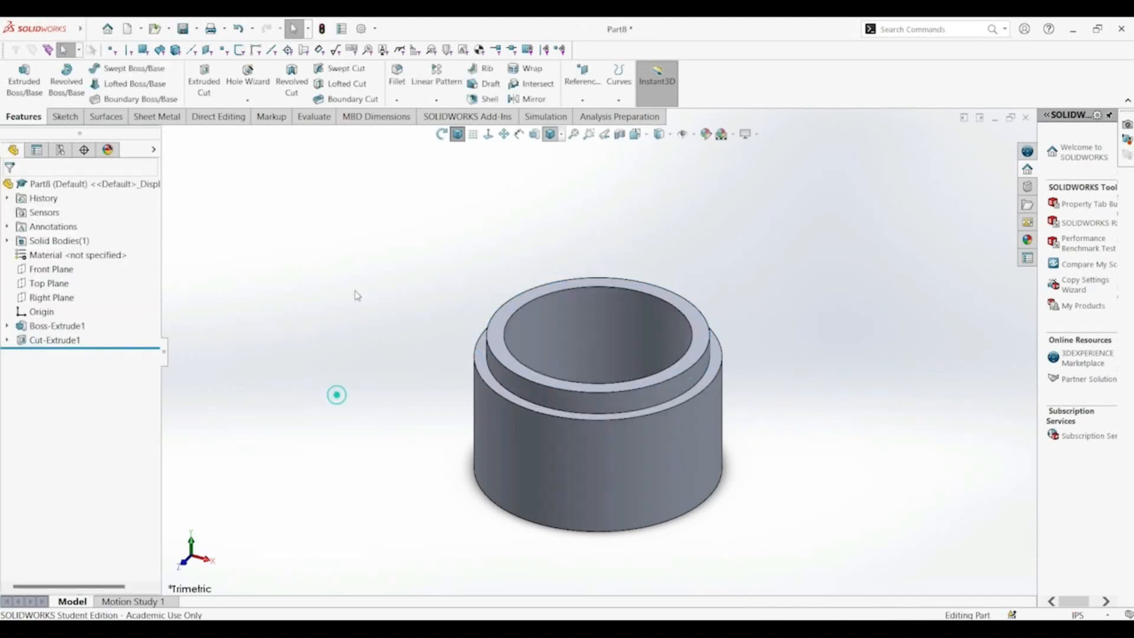
Mirror the stepped end cut about the Top Plane onto the ring's opposite end
{"action": "middle_click_drag", "start_coordinate": [378, 281], "coordinate": [395, 264]}
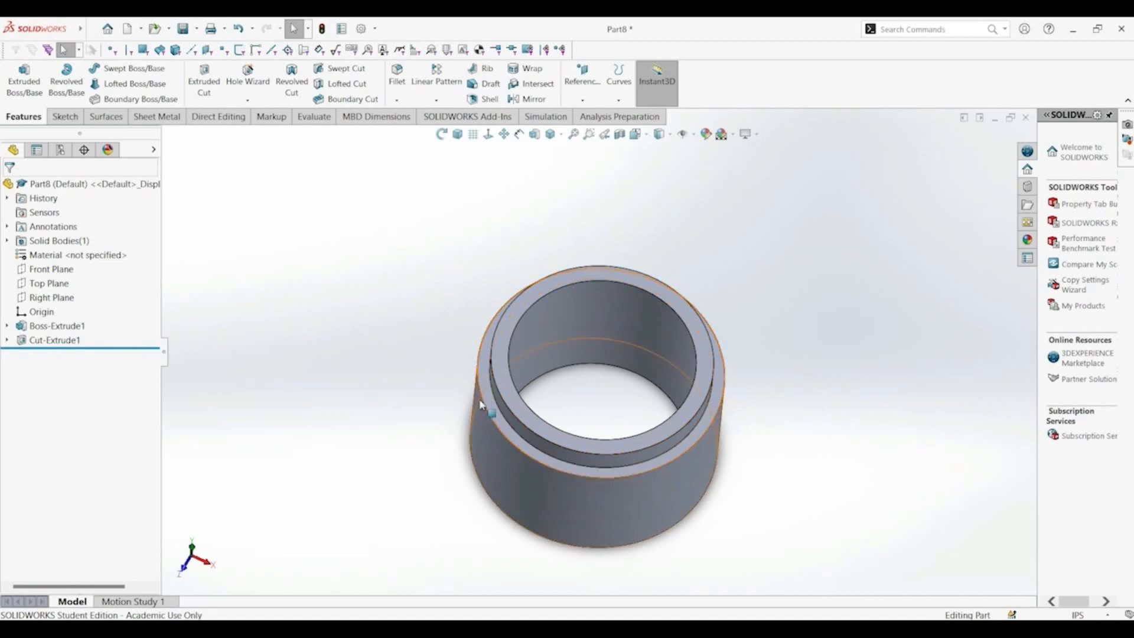
{"action": "middle_click_drag", "start_coordinate": [456, 481], "coordinate": [503, 254]}
{"action": "left_click", "coordinate": [457, 135]}
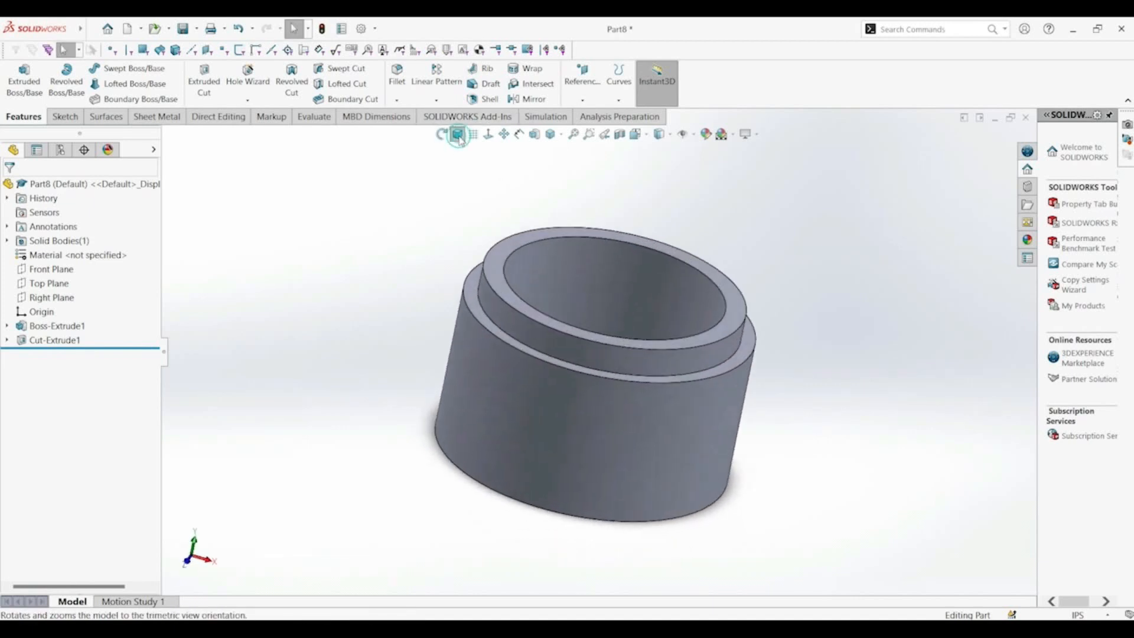
{"action": "left_click", "coordinate": [59, 341]}
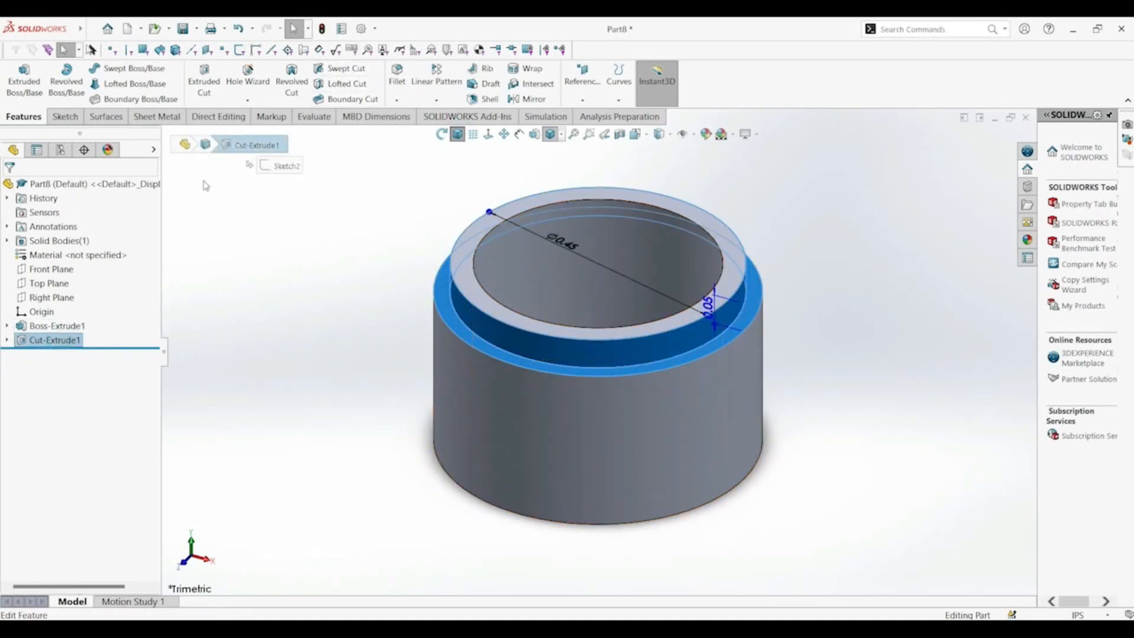
{"action": "left_click", "coordinate": [529, 100]}
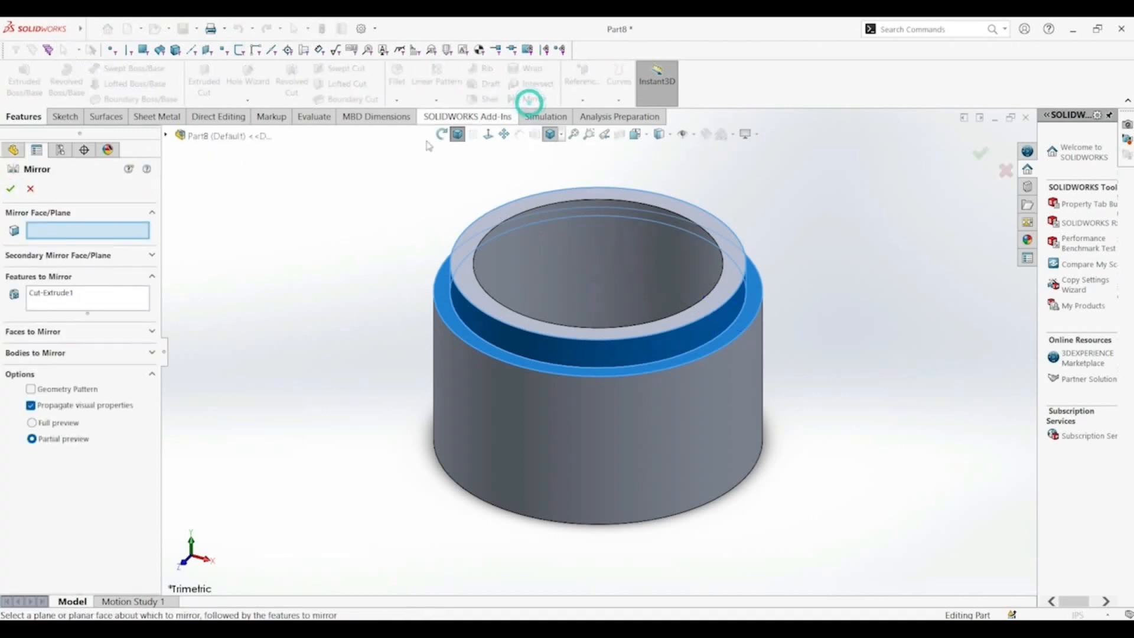
{"action": "left_click", "coordinate": [166, 135]}
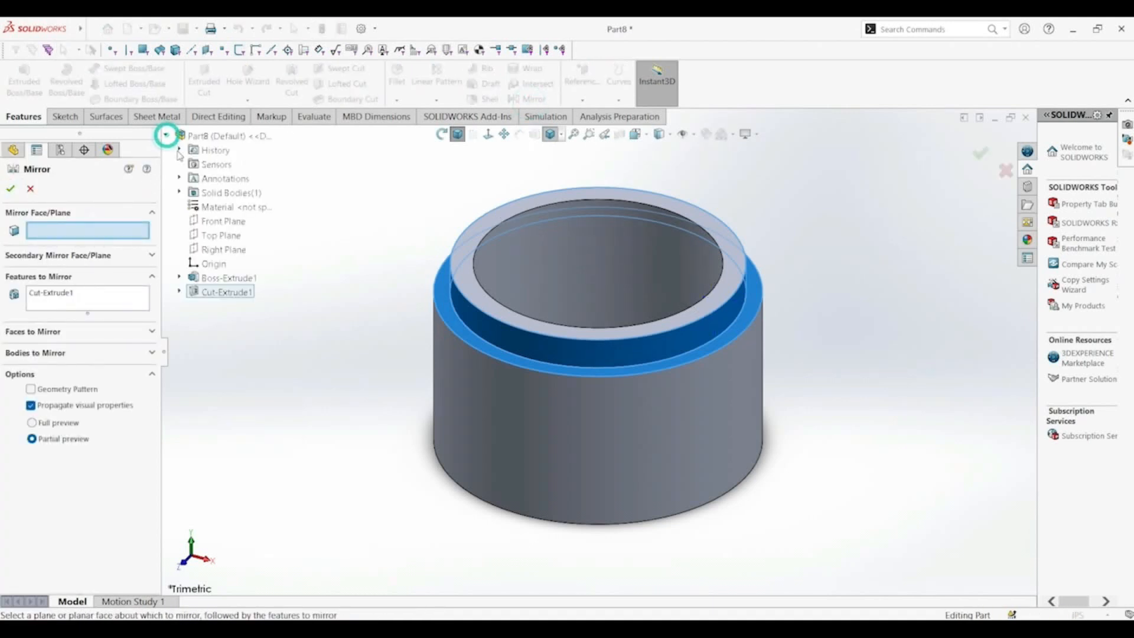
{"action": "left_click", "coordinate": [223, 238]}
{"action": "left_click", "coordinate": [10, 188]}
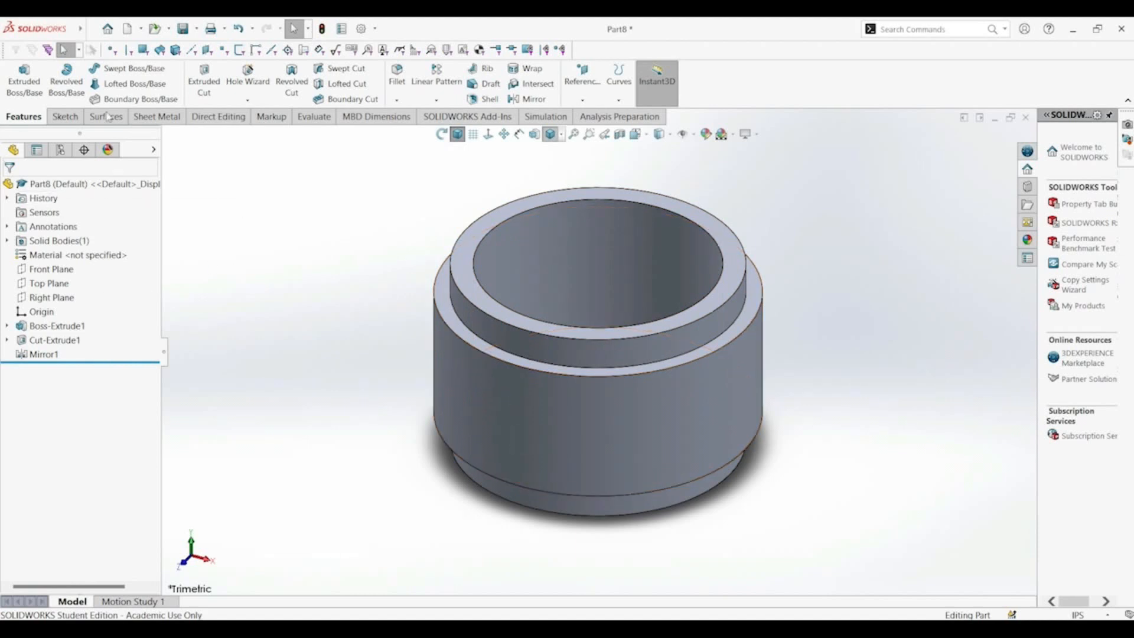
Start a sketch on the Top Plane and convert the ring's outer circular edge and the step's circular edge into sketch entities
{"action": "left_click", "coordinate": [46, 283]}
{"action": "left_click", "coordinate": [51, 269]}
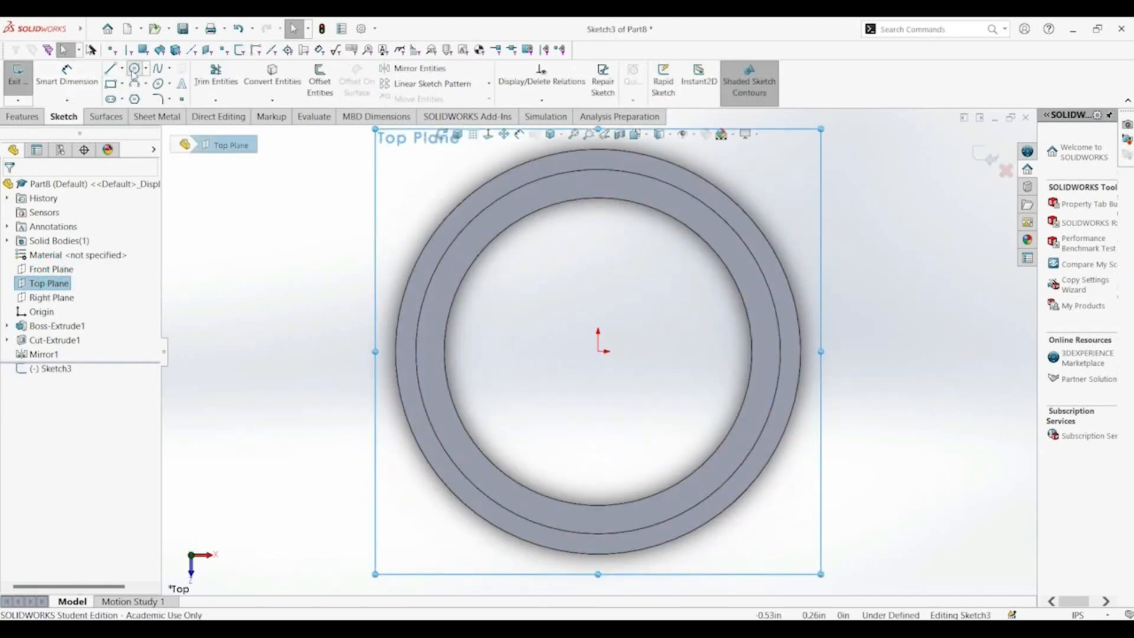
{"action": "left_click", "coordinate": [134, 69]}
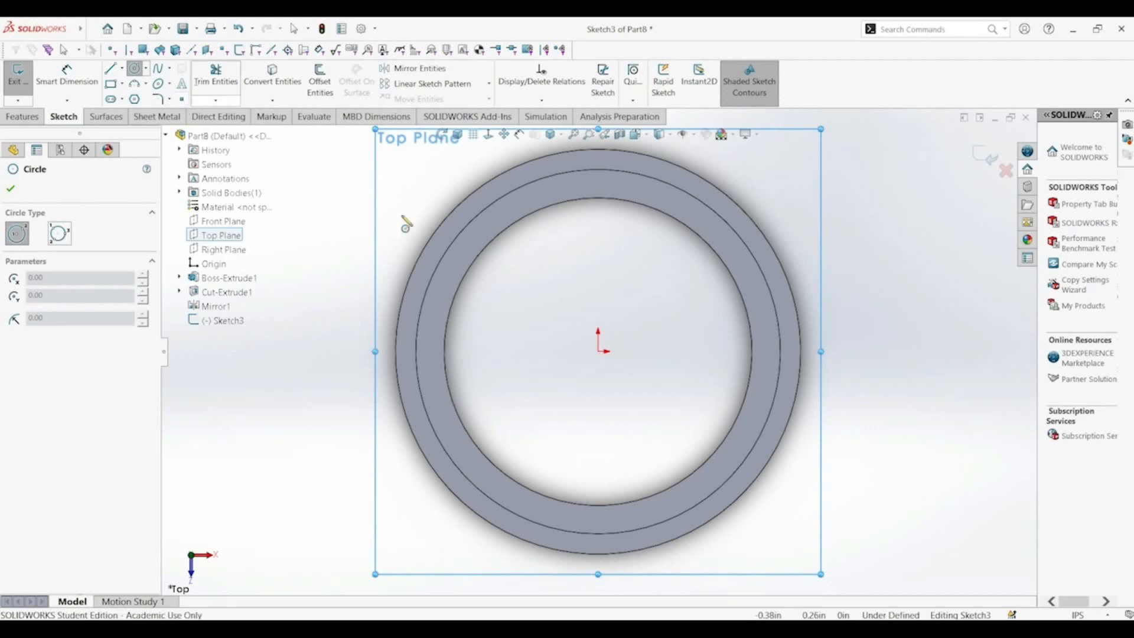
{"action": "key", "text": "Escape"}
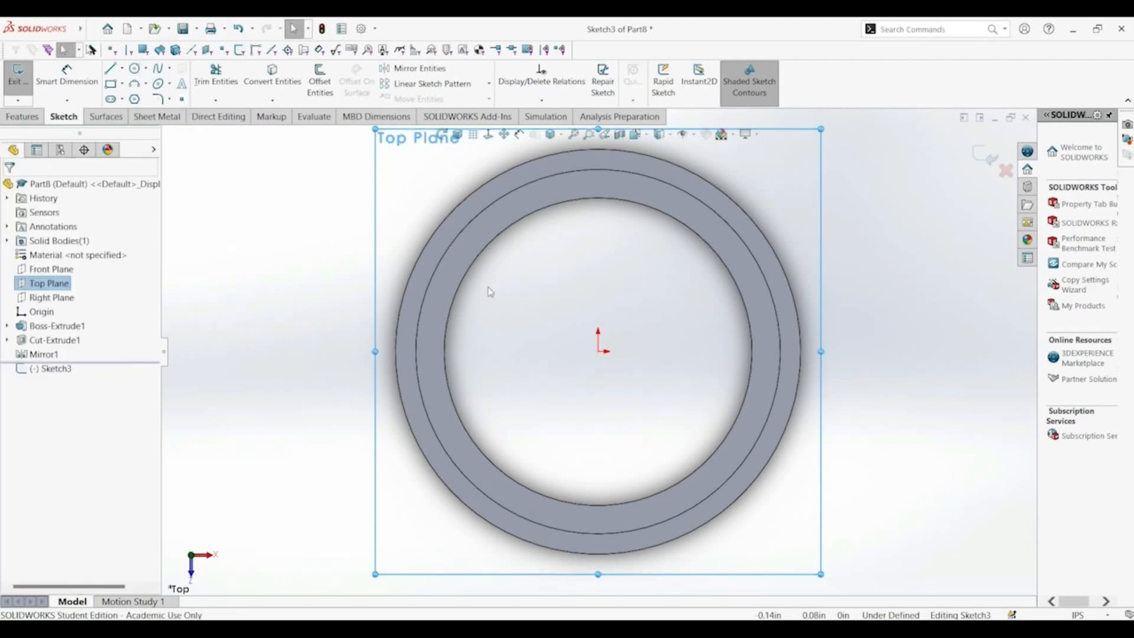
{"action": "left_click", "coordinate": [594, 151]}
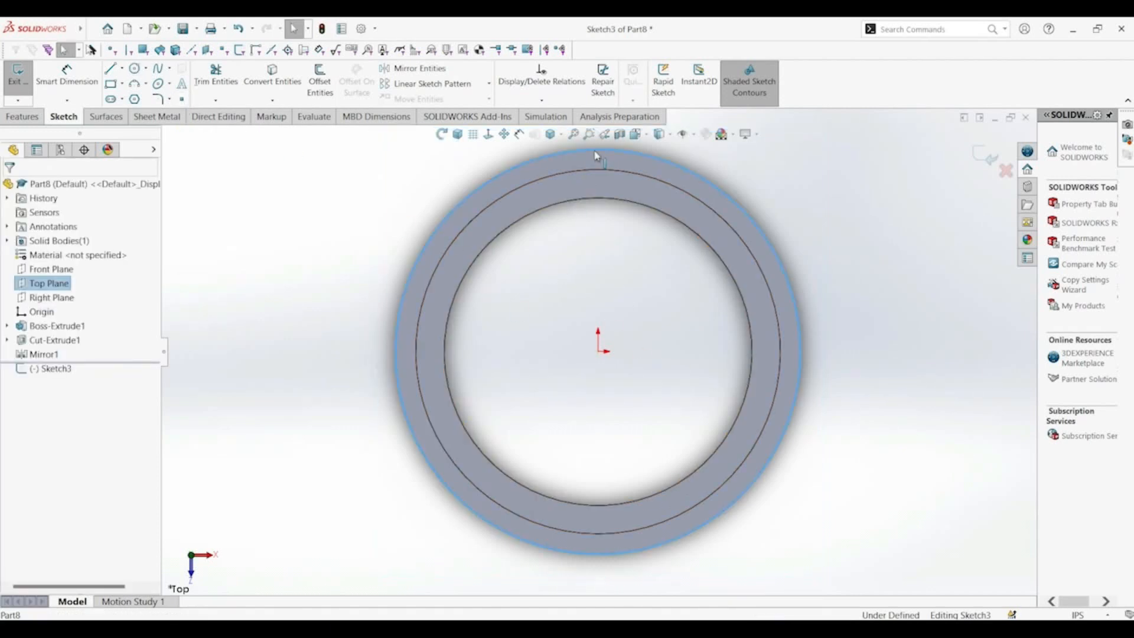
{"action": "left_click", "coordinate": [272, 74]}
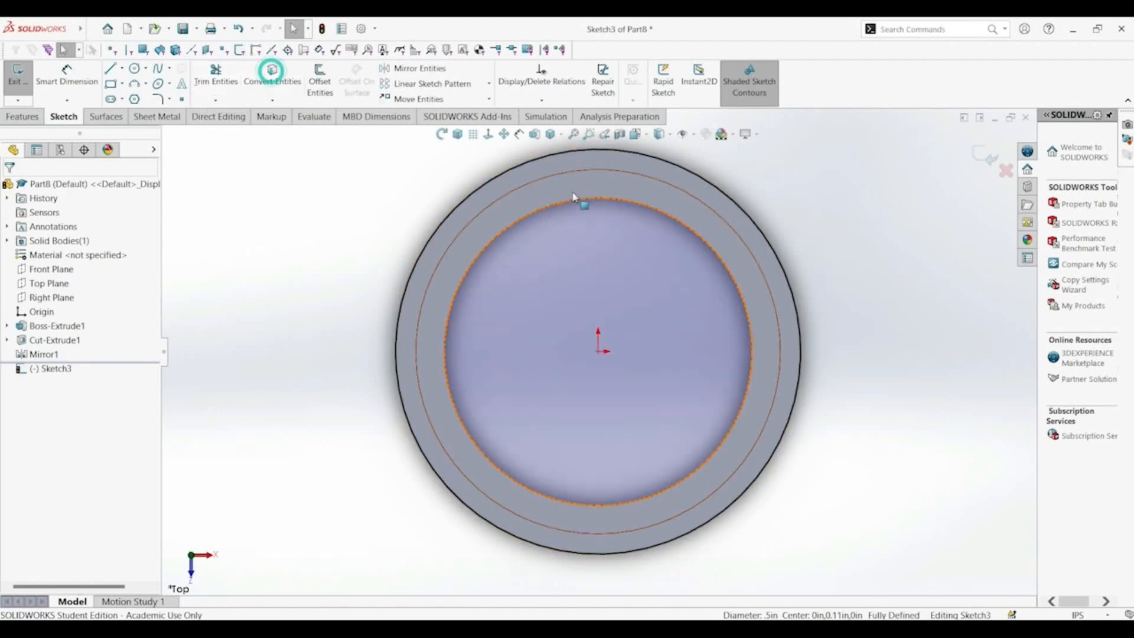
{"action": "left_click", "coordinate": [593, 171]}
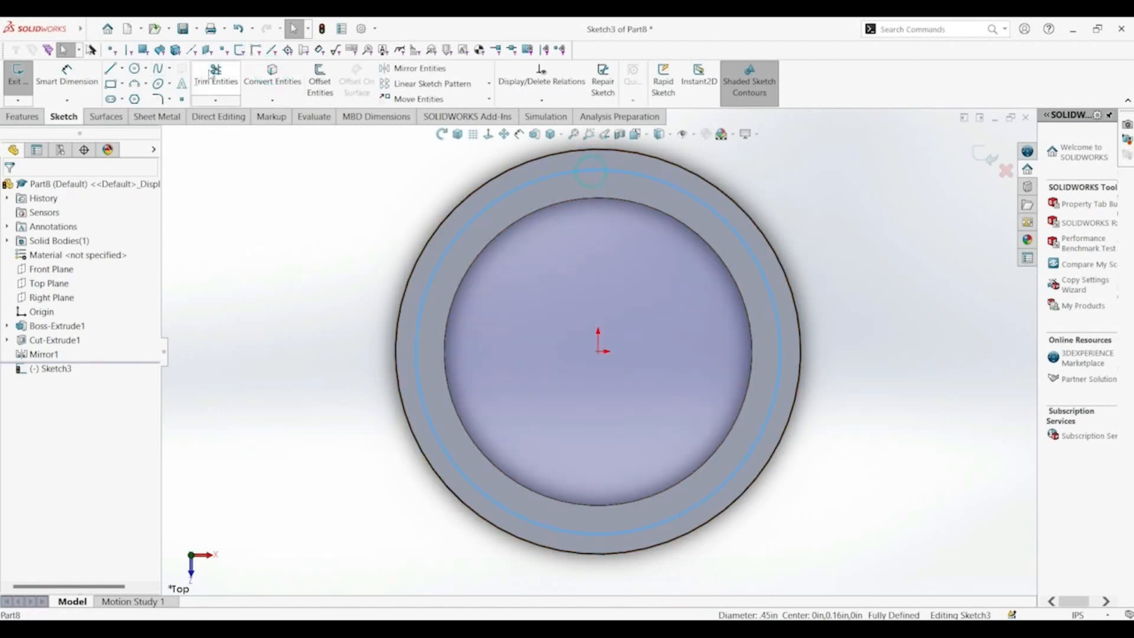
{"action": "left_click", "coordinate": [258, 74]}
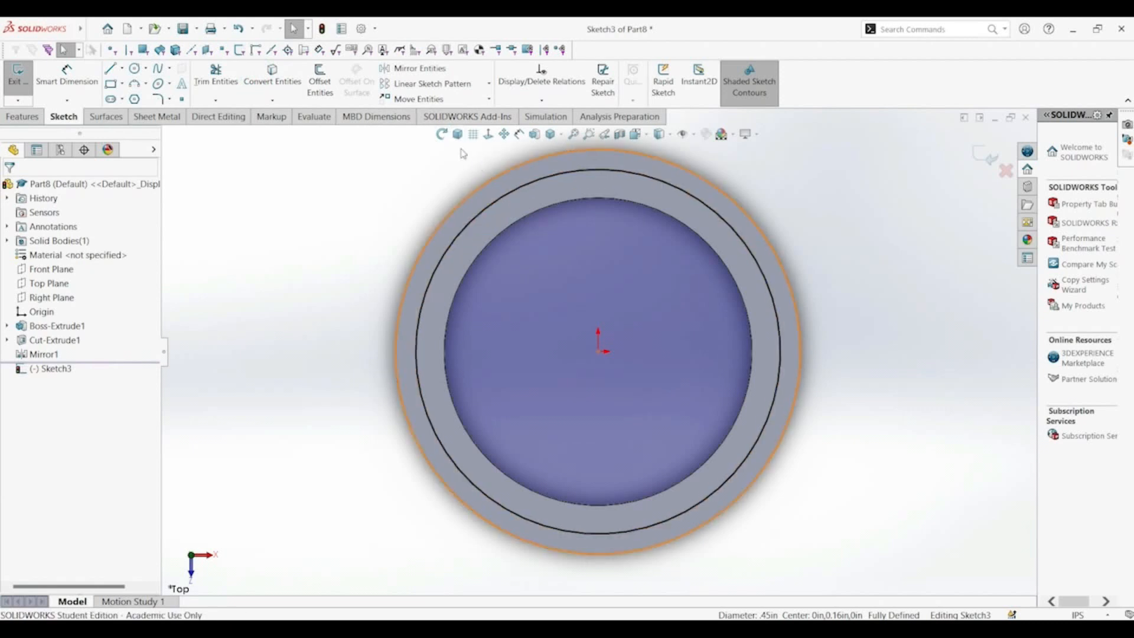
Cut a groove around the ring's middle from the converted circles, using a Mid Plane extruded cut with a depth of 0.1125 in
{"action": "left_click", "coordinate": [457, 134]}
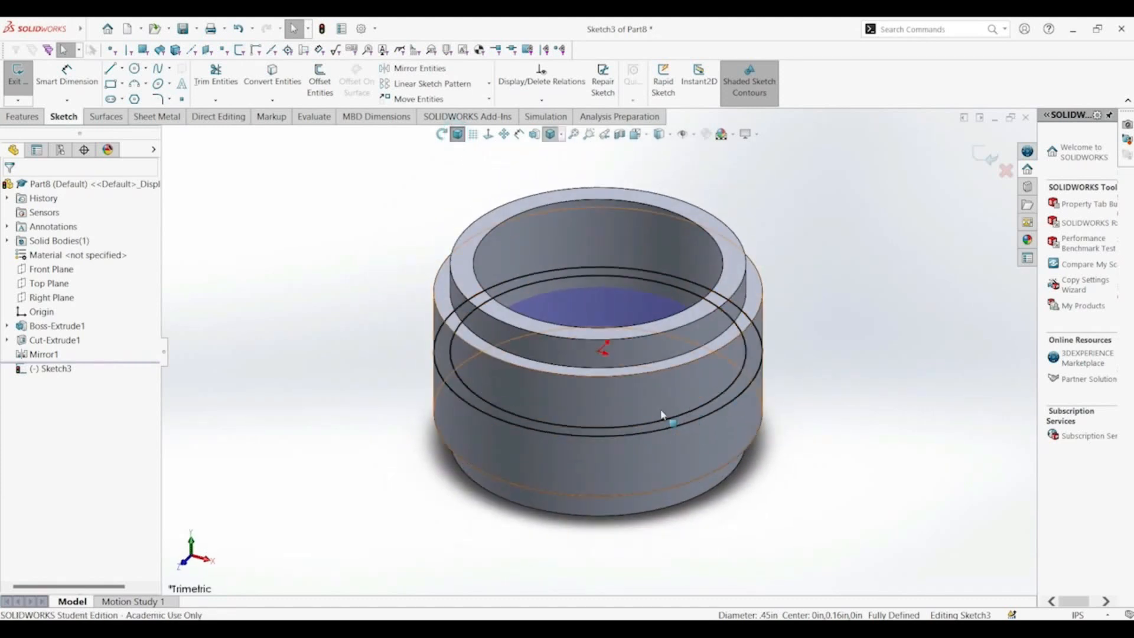
{"action": "left_click", "coordinate": [13, 117]}
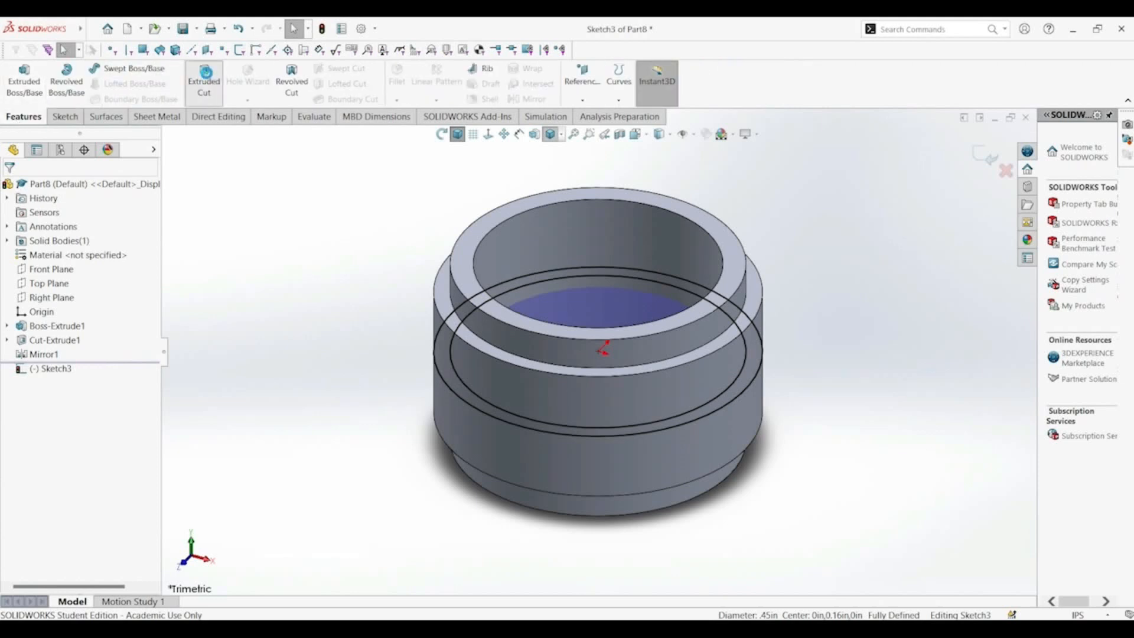
{"action": "left_click", "coordinate": [204, 75]}
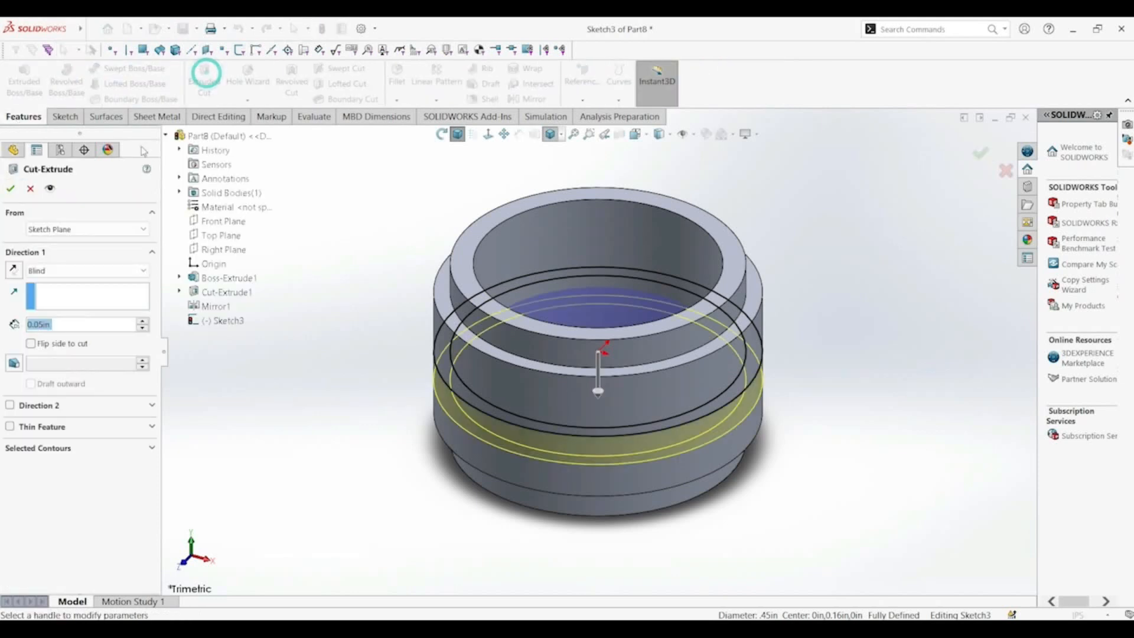
{"action": "left_click", "coordinate": [48, 271]}
{"action": "left_click", "coordinate": [40, 362]}
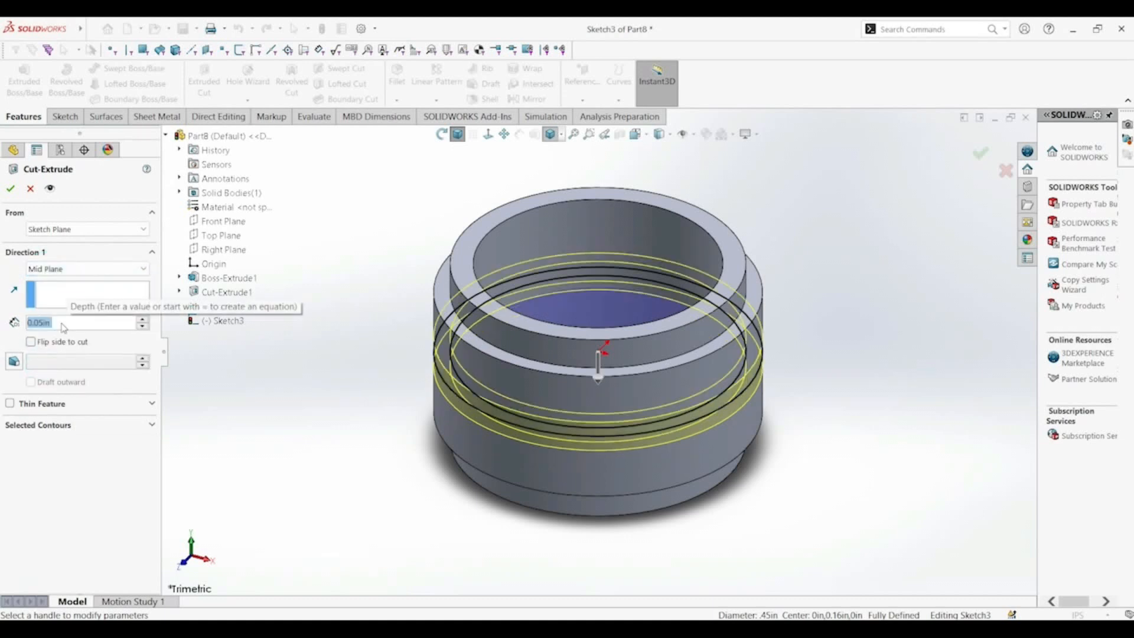
{"action": "type", "text": ".1125"}
{"action": "key", "text": "Return"}
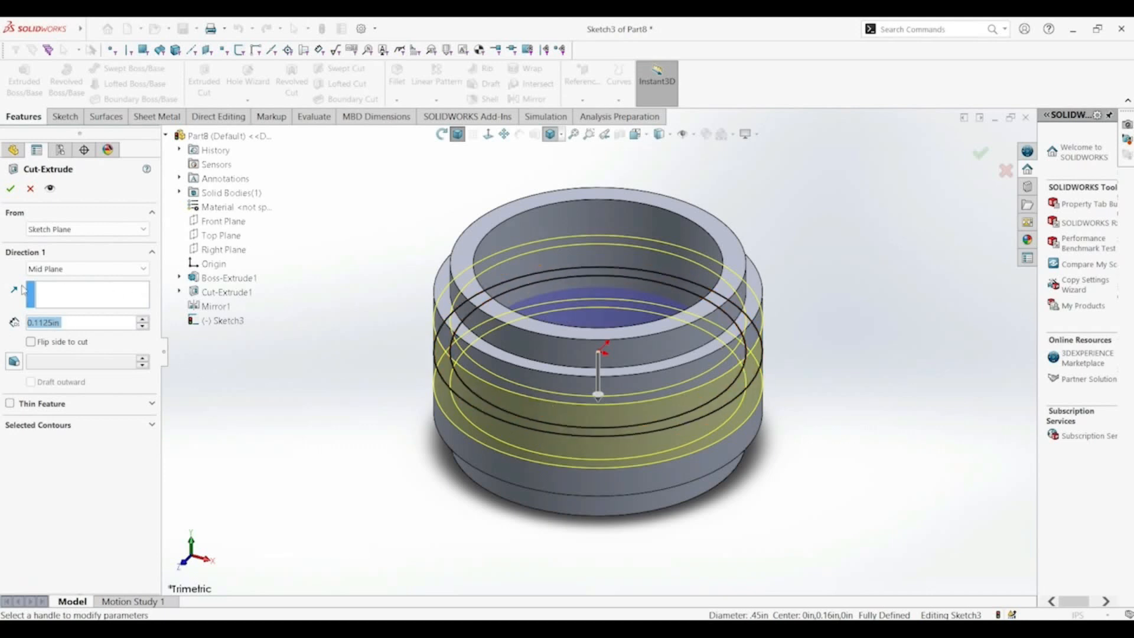
{"action": "left_click", "coordinate": [10, 188]}
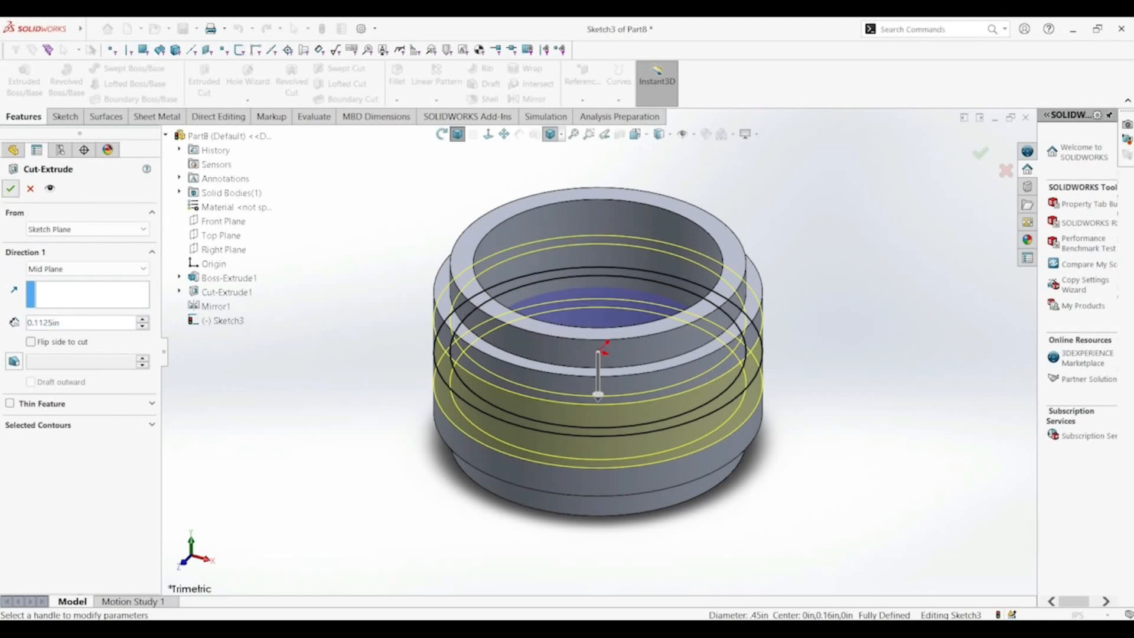
{"action": "left_click", "coordinate": [325, 415]}
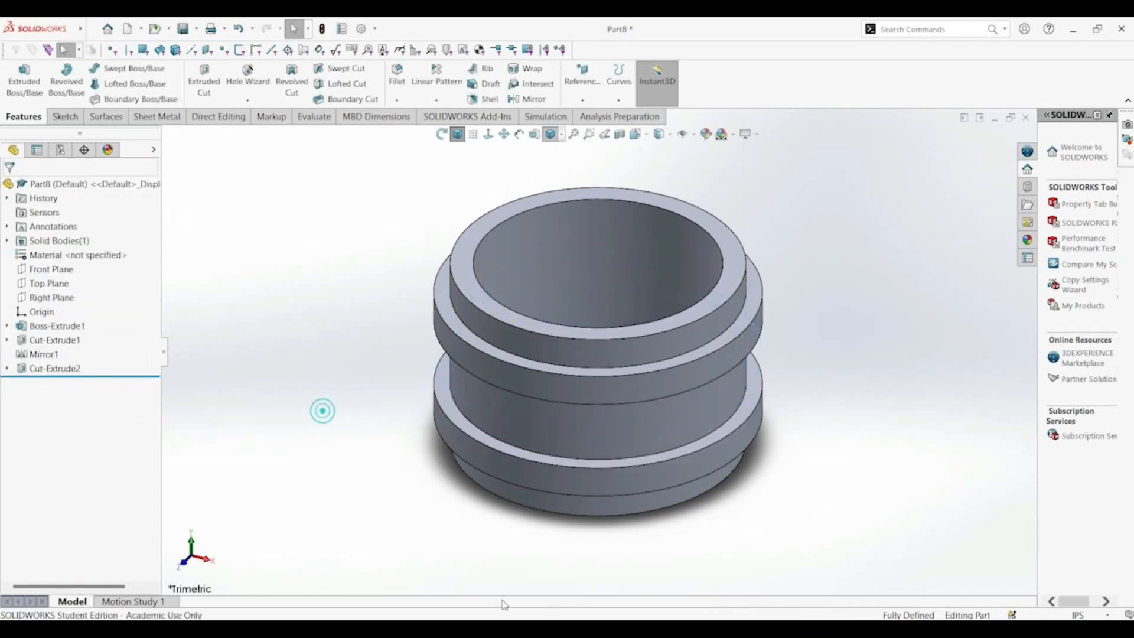
Fillet the cylindrical floor face of the middle groove with a 0.075 in radius
{"action": "middle_click_drag", "start_coordinate": [527, 552], "coordinate": [505, 498]}
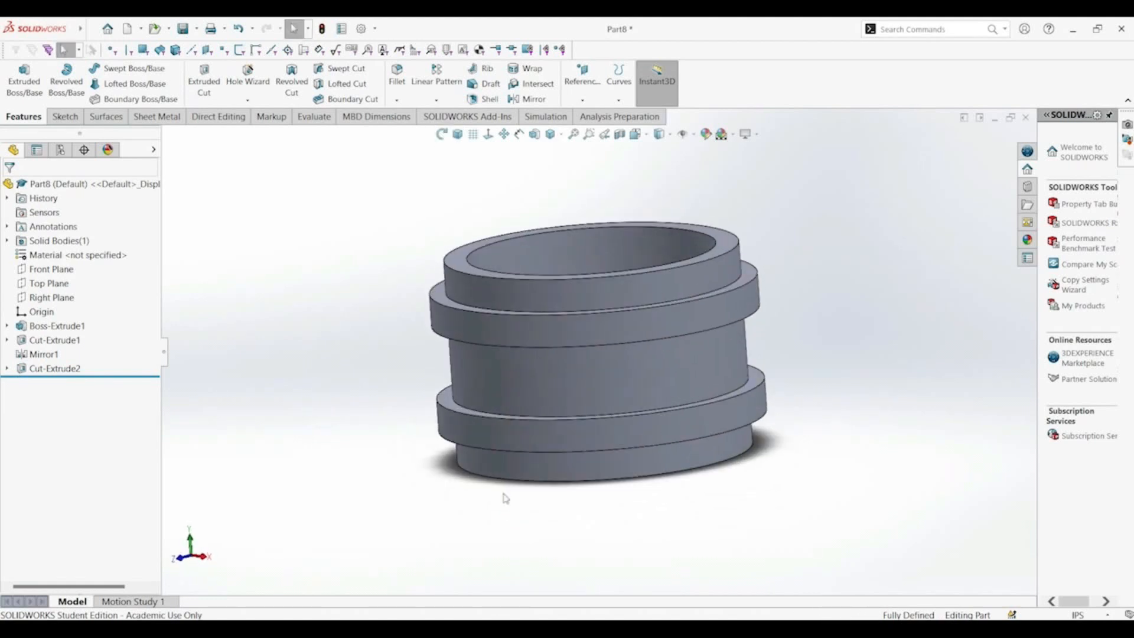
{"action": "left_click", "coordinate": [548, 393]}
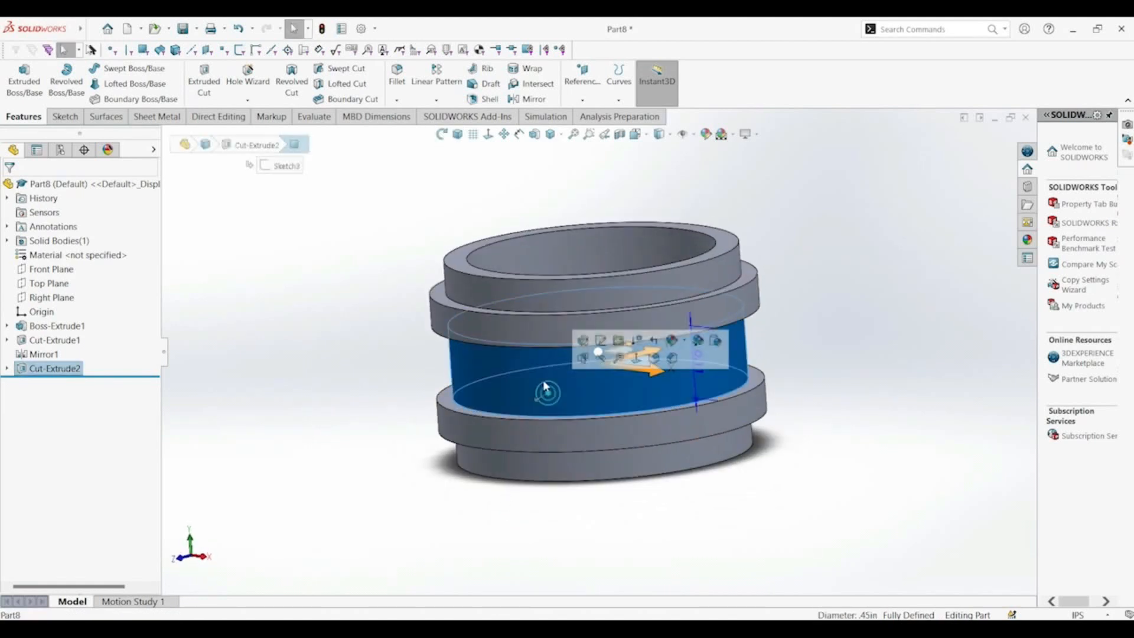
{"action": "left_click", "coordinate": [397, 79]}
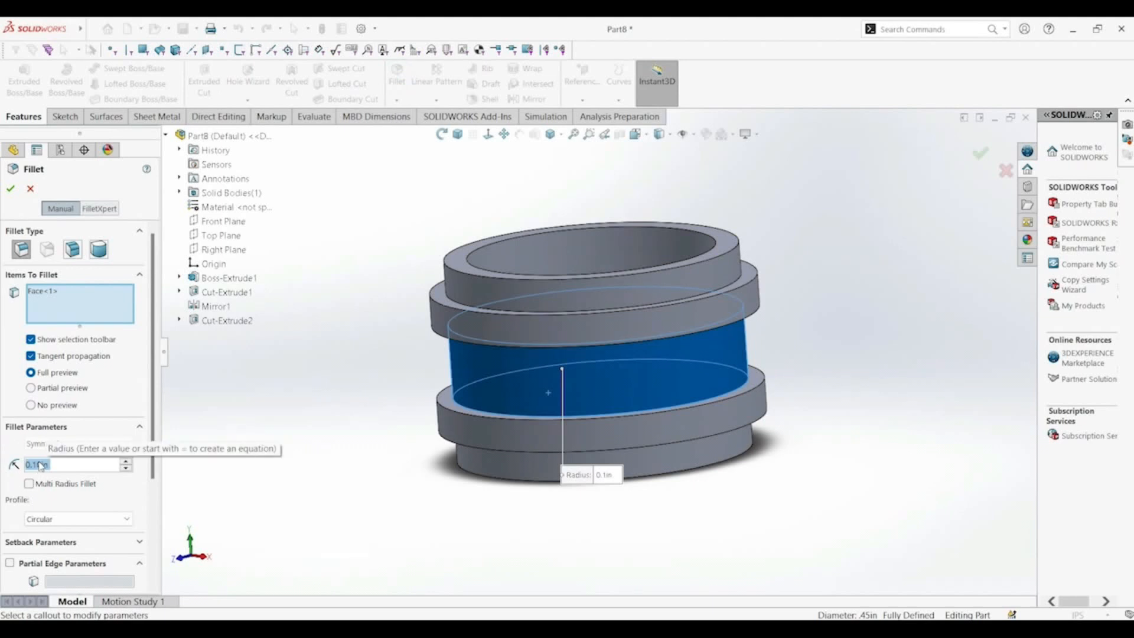
{"action": "type", "text": "0.075"}
{"action": "key", "text": "Return"}
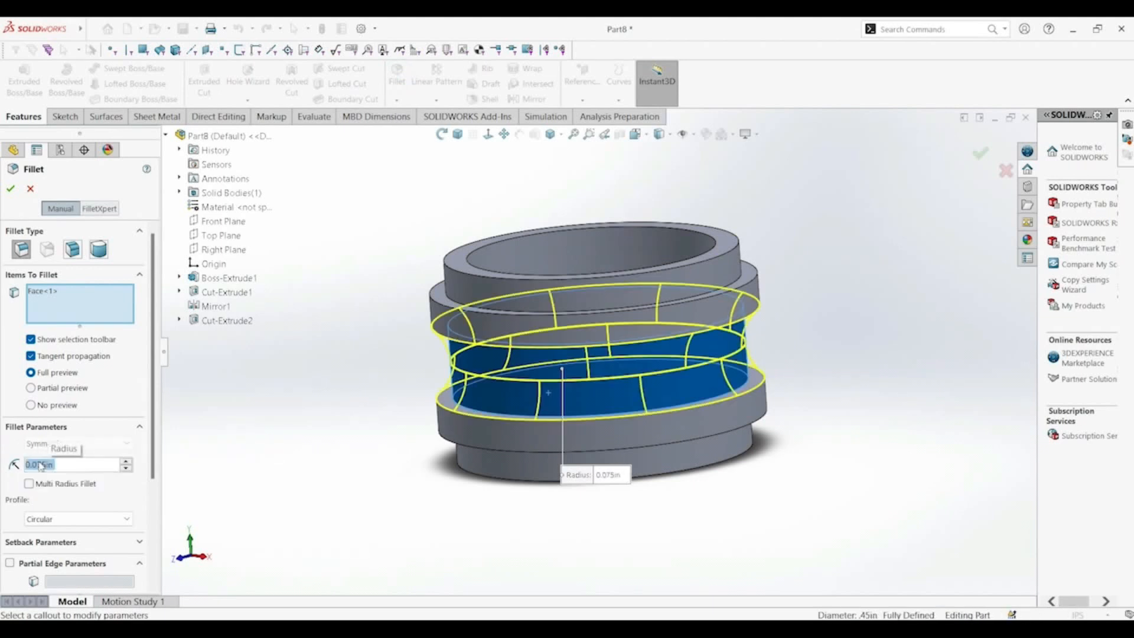
{"action": "left_click", "coordinate": [10, 189]}
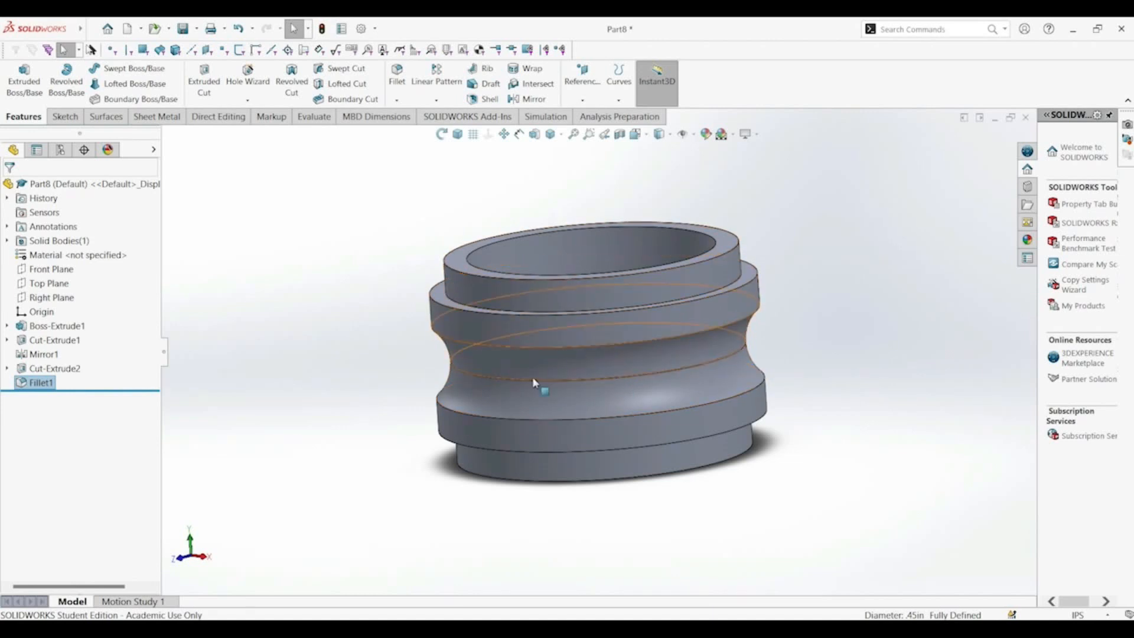
Fillet the upper and lower circular edges of the middle groove with a 0.05 in radius
{"action": "left_click", "coordinate": [551, 346]}
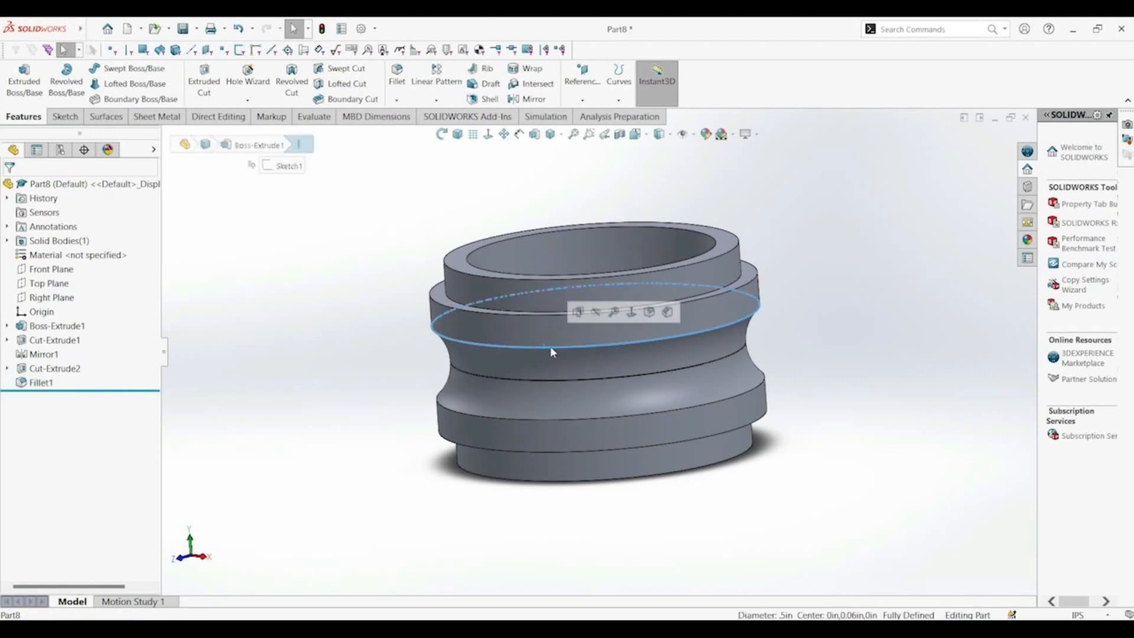
{"action": "left_click", "coordinate": [588, 422], "text": "ctrl"}
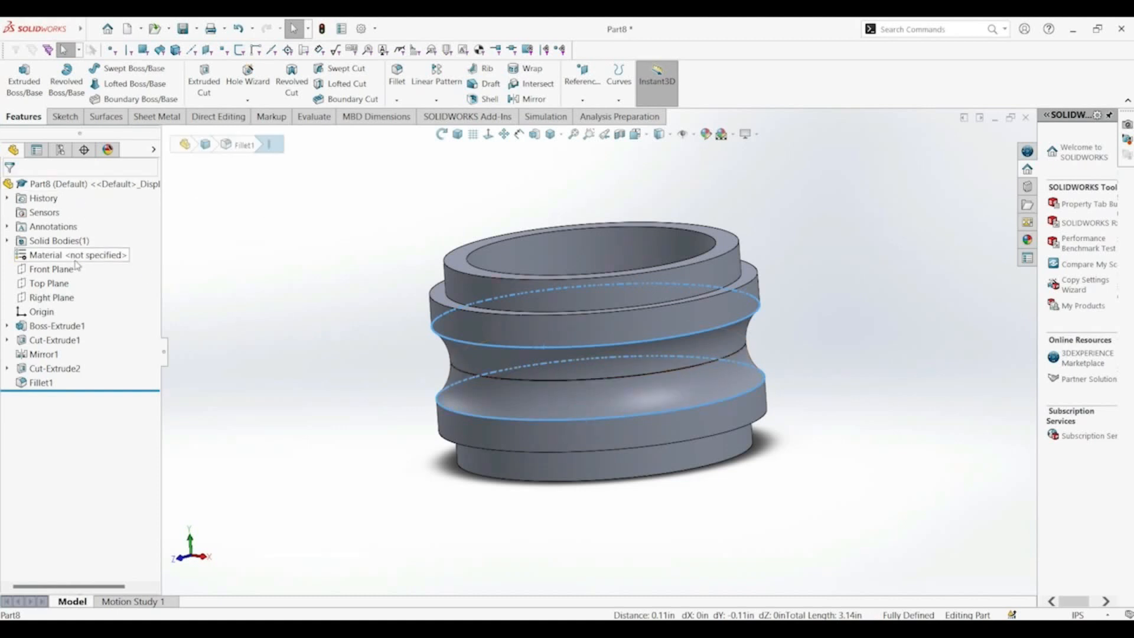
{"action": "left_click", "coordinate": [401, 82]}
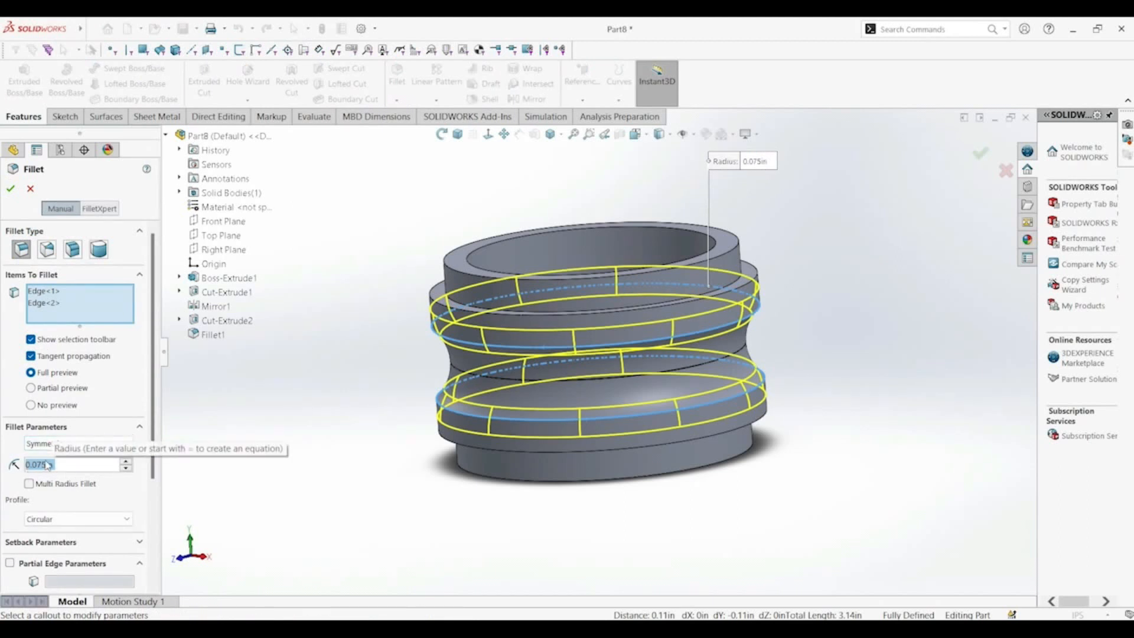
{"action": "type", "text": "0.05"}
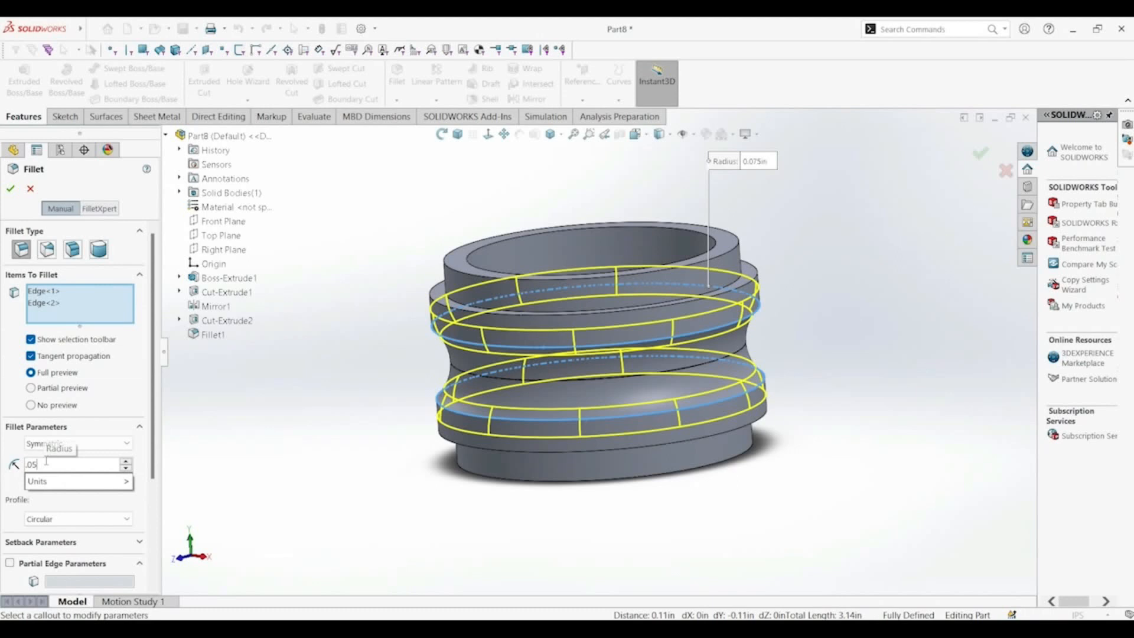
{"action": "key", "text": "Return"}
{"action": "left_click", "coordinate": [10, 188]}
{"action": "left_click", "coordinate": [337, 341]}
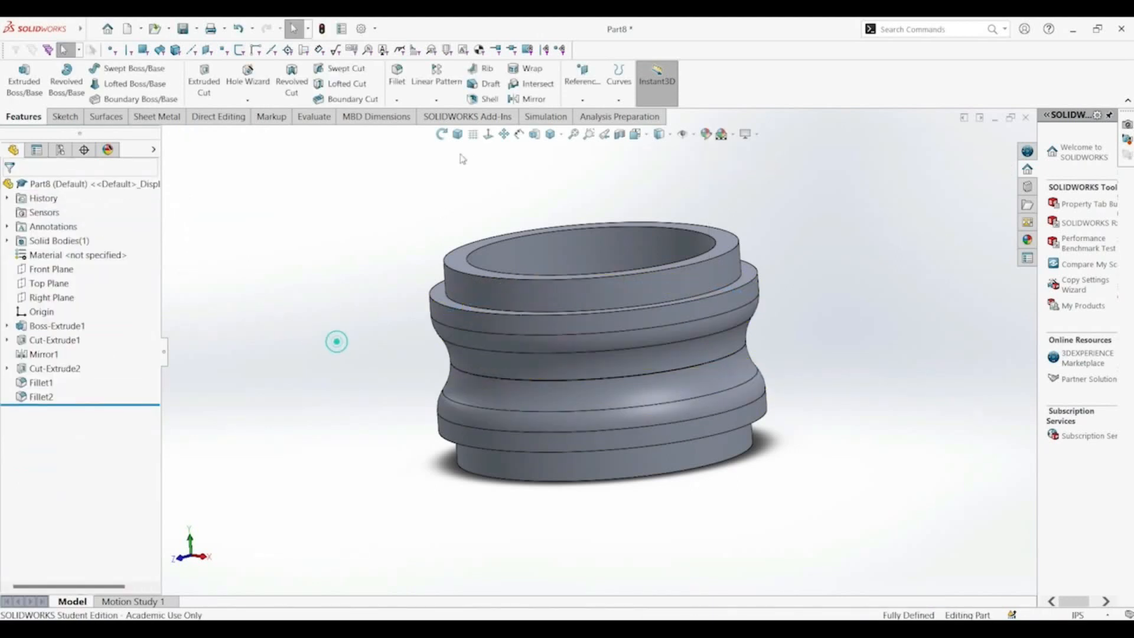
{"action": "left_click", "coordinate": [458, 135]}
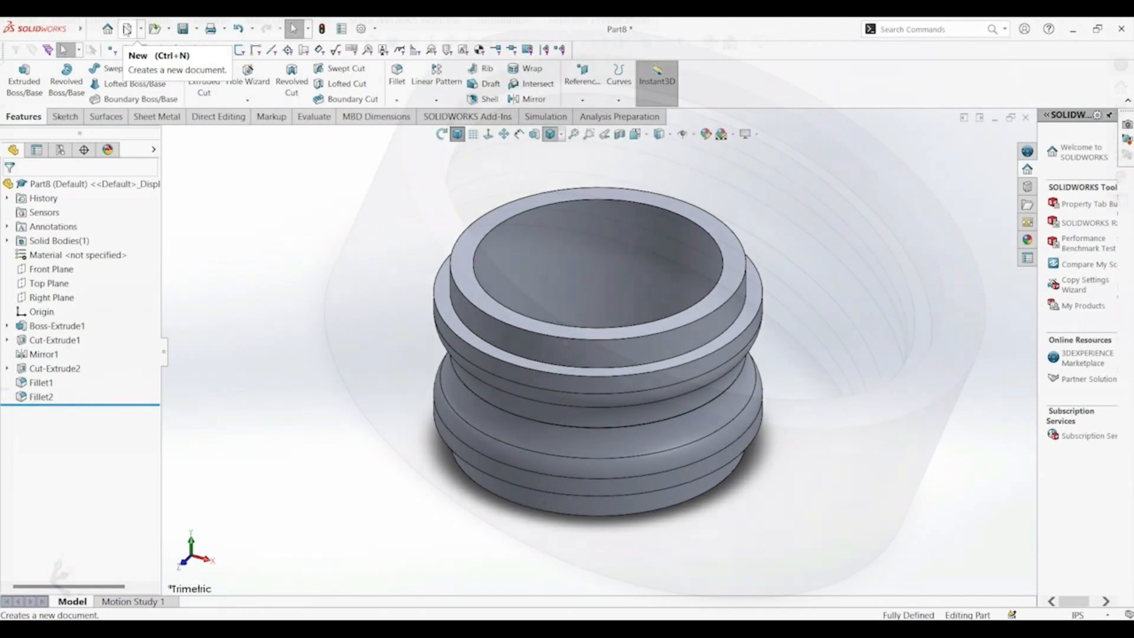
Create a new part document for the outer race
{"action": "left_click", "coordinate": [126, 29]}
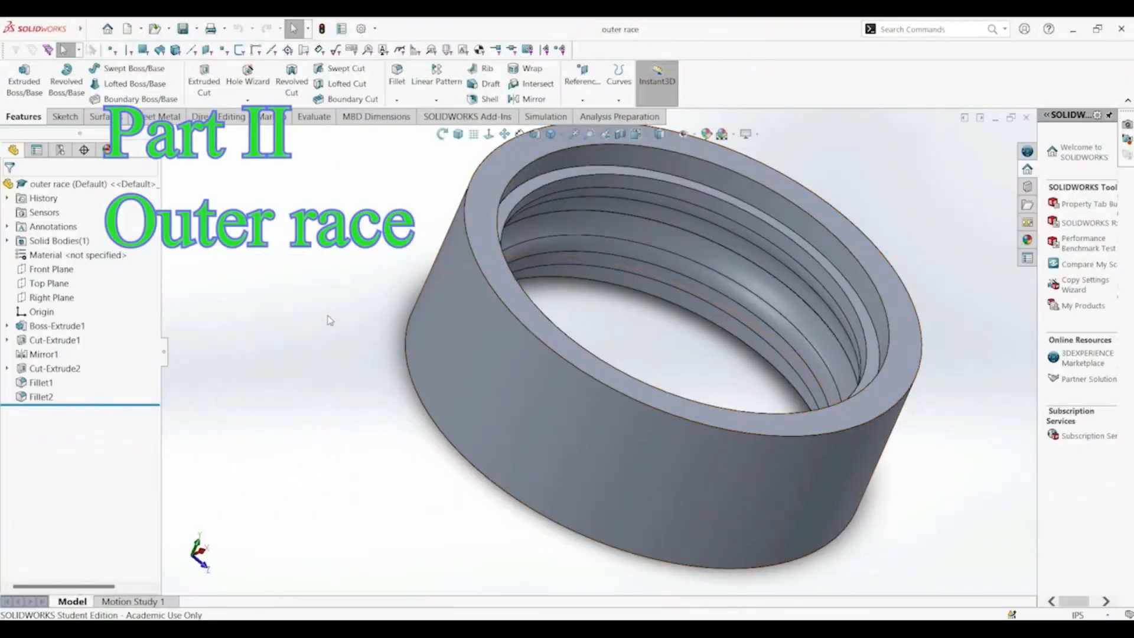
{"action": "middle_click_drag", "start_coordinate": [792, 333], "coordinate": [674, 279]}
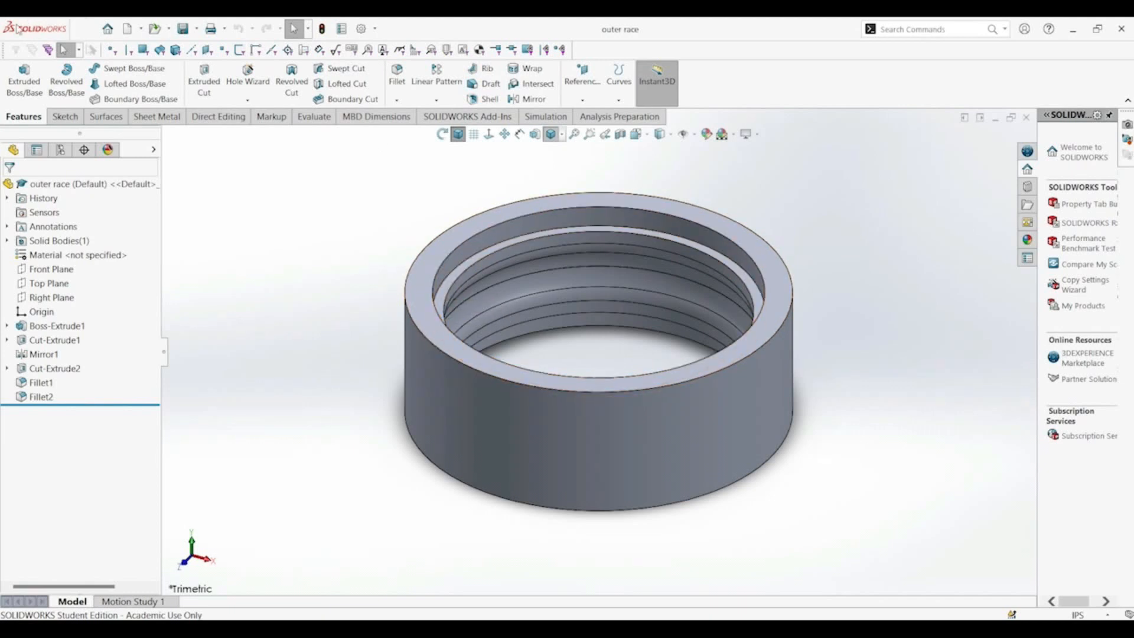
{"action": "mouse_move", "coordinate": [19, 30]}
{"action": "left_click", "coordinate": [93, 29]}
{"action": "left_click", "coordinate": [102, 51]}
{"action": "left_click", "coordinate": [493, 482]}
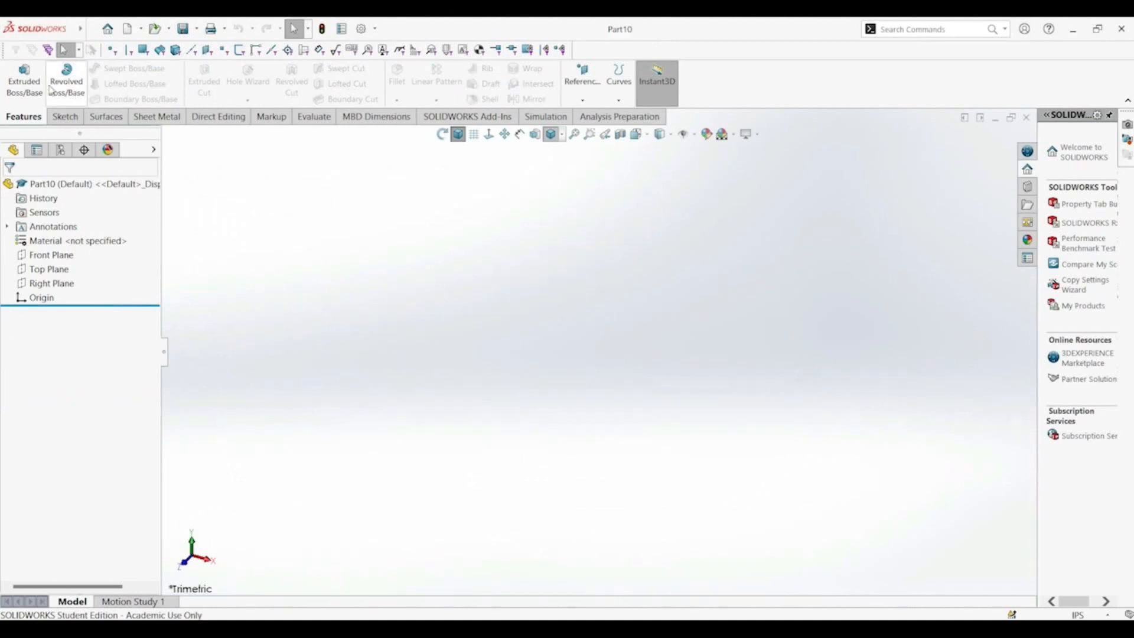
Sketch two concentric circles centred on the origin of the Top Plane, about 4.63 in and 2.18 in in diameter
{"action": "left_click", "coordinate": [49, 268]}
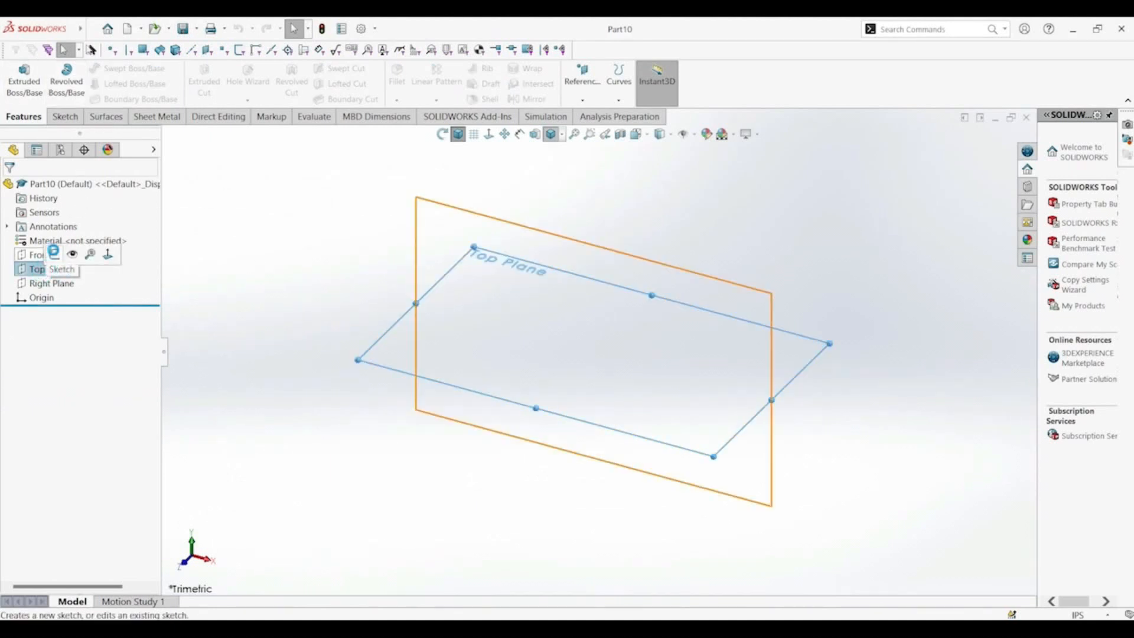
{"action": "left_click", "coordinate": [54, 252]}
{"action": "left_click", "coordinate": [135, 70]}
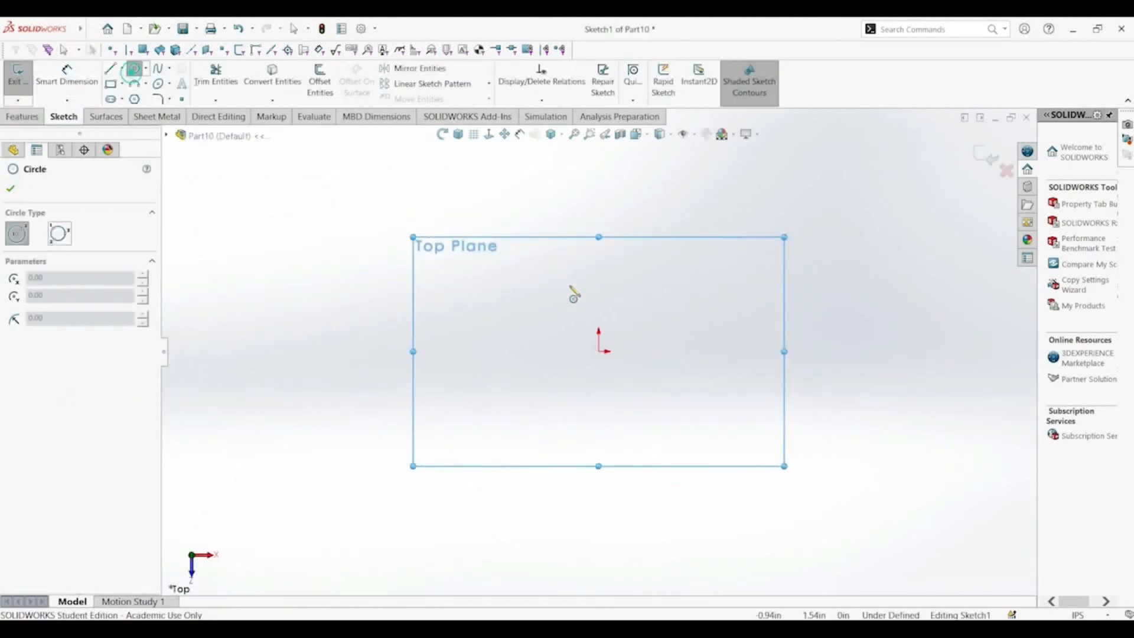
{"action": "left_click_drag", "start_coordinate": [600, 353], "coordinate": [694, 274]}
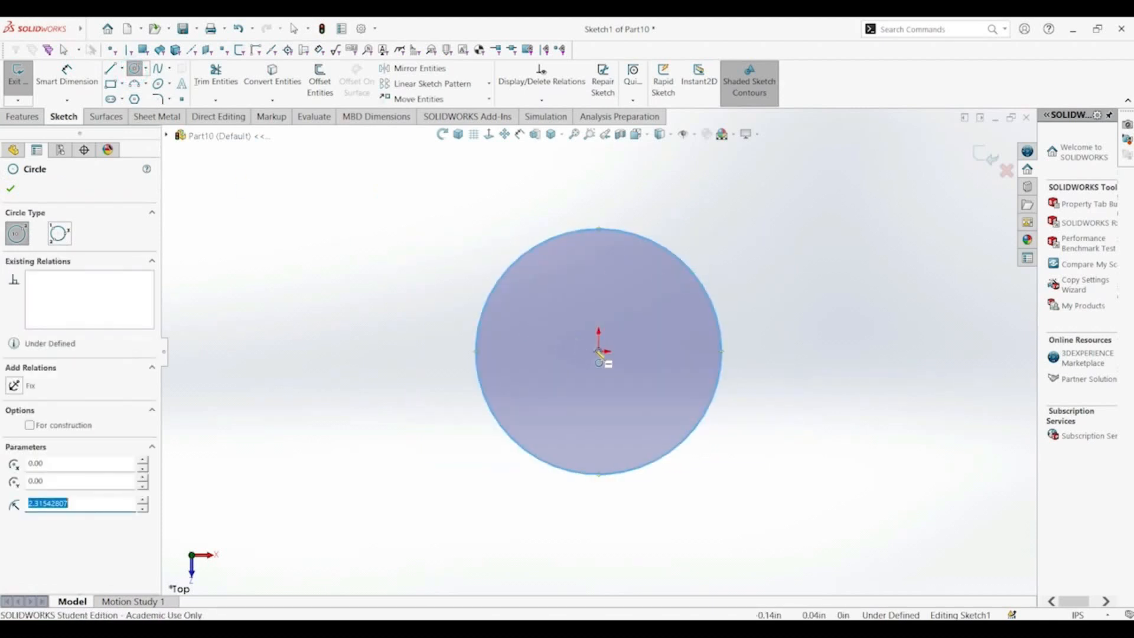
{"action": "left_click_drag", "start_coordinate": [600, 353], "coordinate": [643, 311]}
Dimension the inner circle to a 0.70 in diameter and the outer circle to a 0.88 in diameter
{"action": "left_click", "coordinate": [57, 78]}
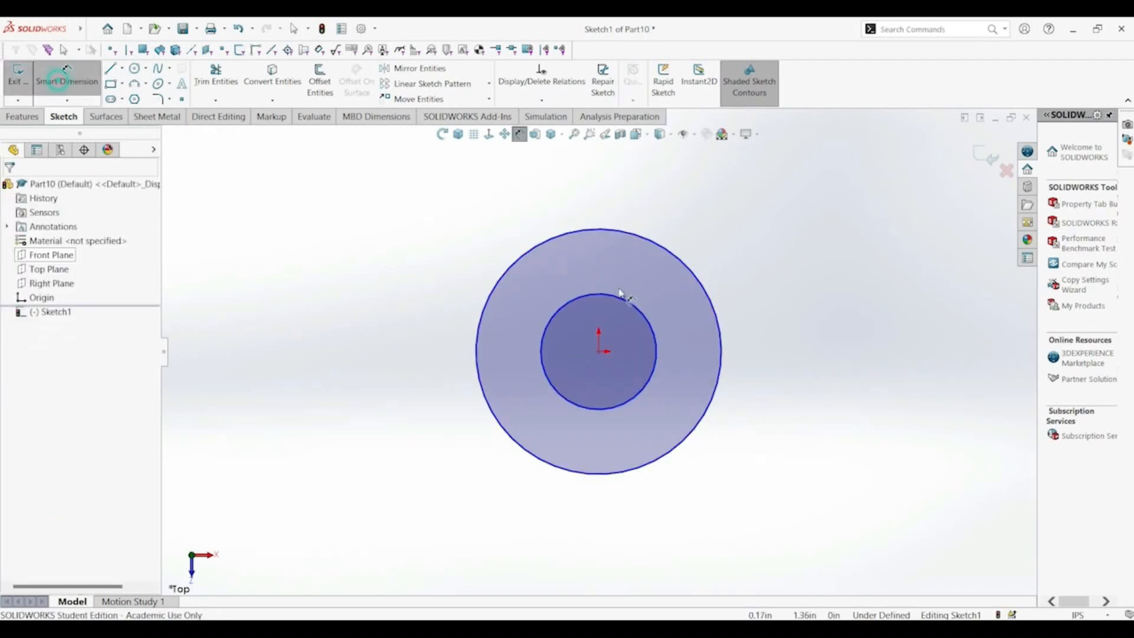
{"action": "left_click", "coordinate": [648, 322]}
{"action": "left_click", "coordinate": [676, 339]}
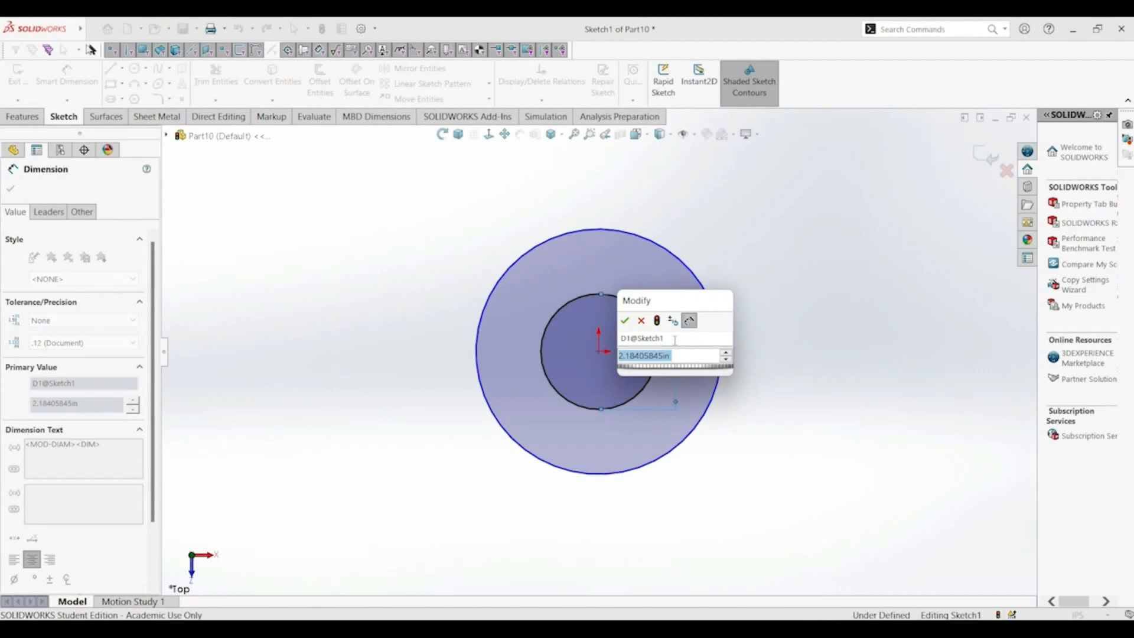
{"action": "type", "text": "0.7"}
{"action": "key", "text": "Return"}
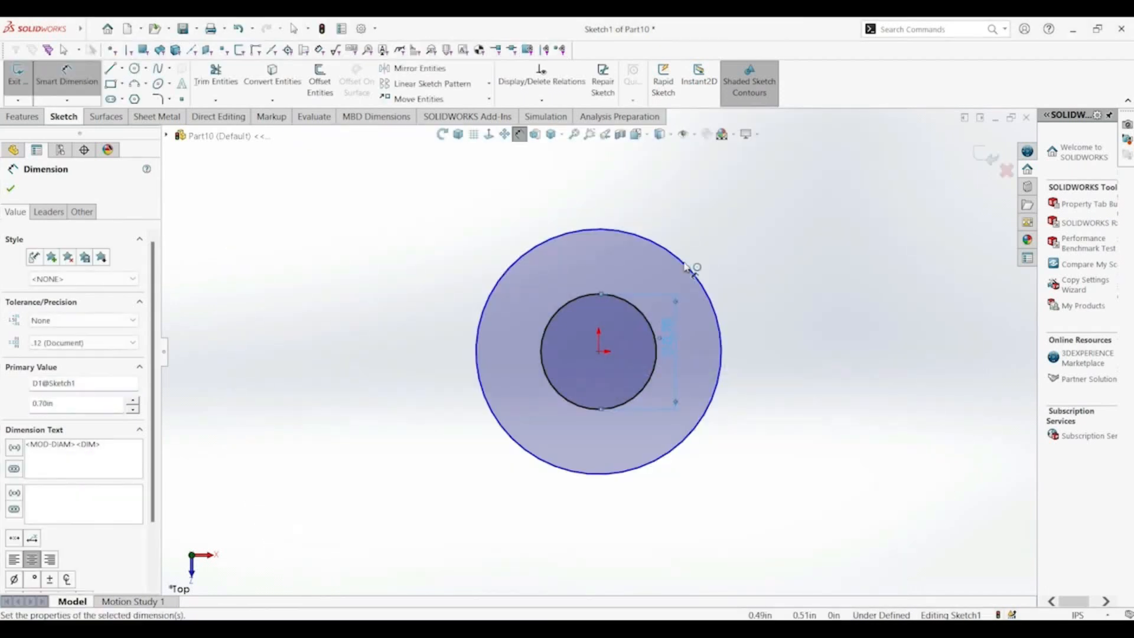
{"action": "left_click", "coordinate": [709, 293]}
{"action": "left_click", "coordinate": [771, 342]}
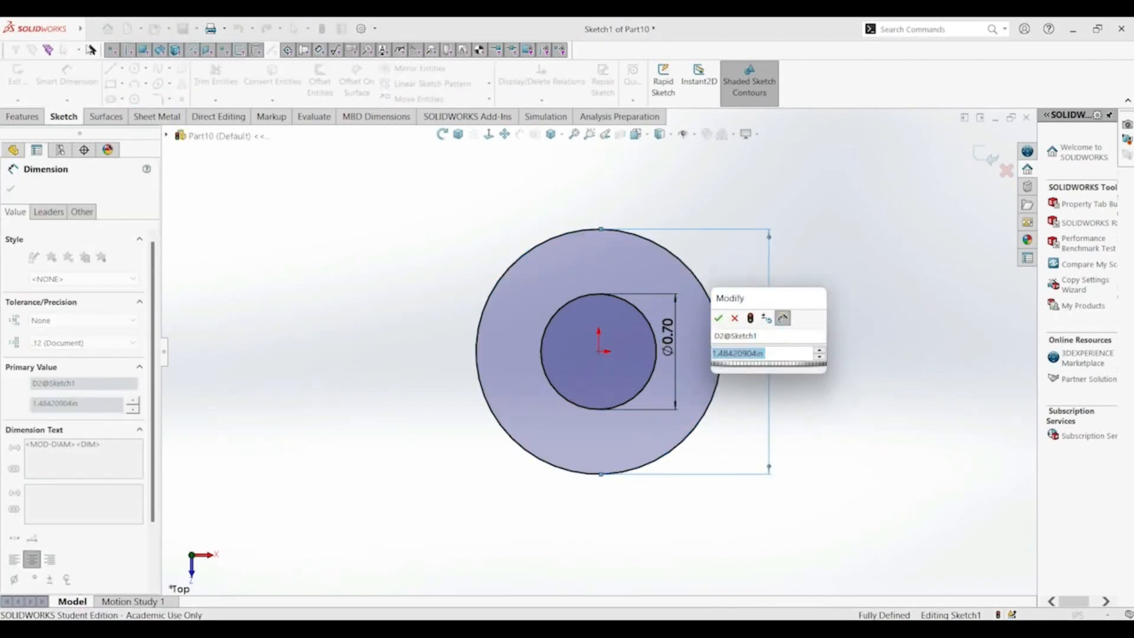
{"action": "type", "text": ".88"}
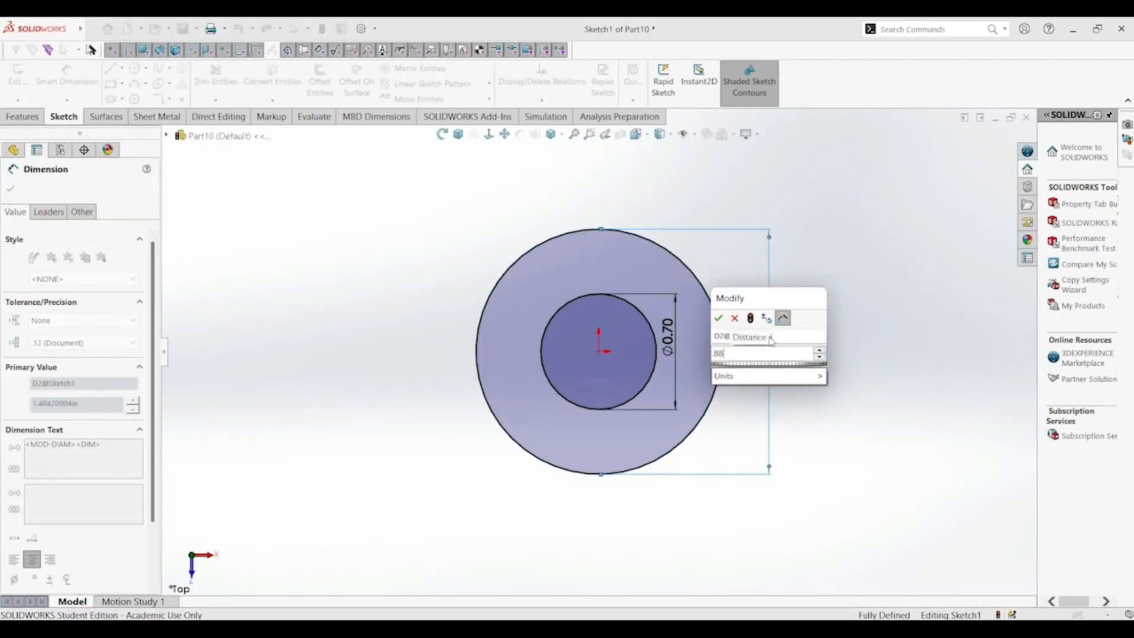
{"action": "key", "text": "Return"}
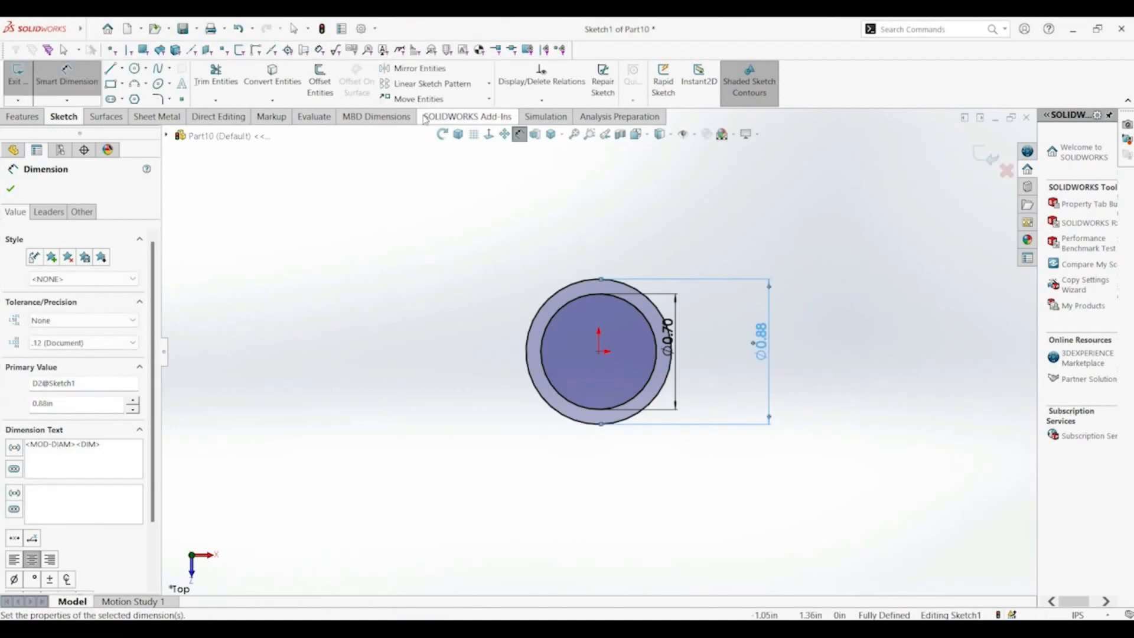
Extrude the ring profile with a Mid Plane end condition and a depth of 0.3125 in
{"action": "left_click", "coordinate": [459, 134]}
{"action": "left_click", "coordinate": [22, 117]}
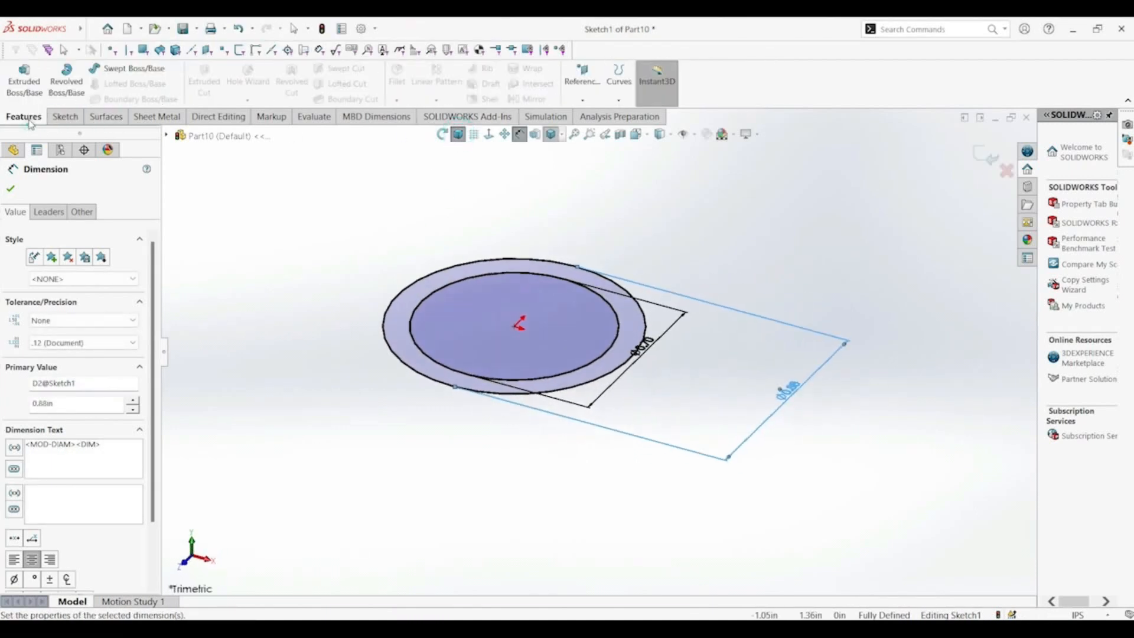
{"action": "left_click", "coordinate": [23, 79]}
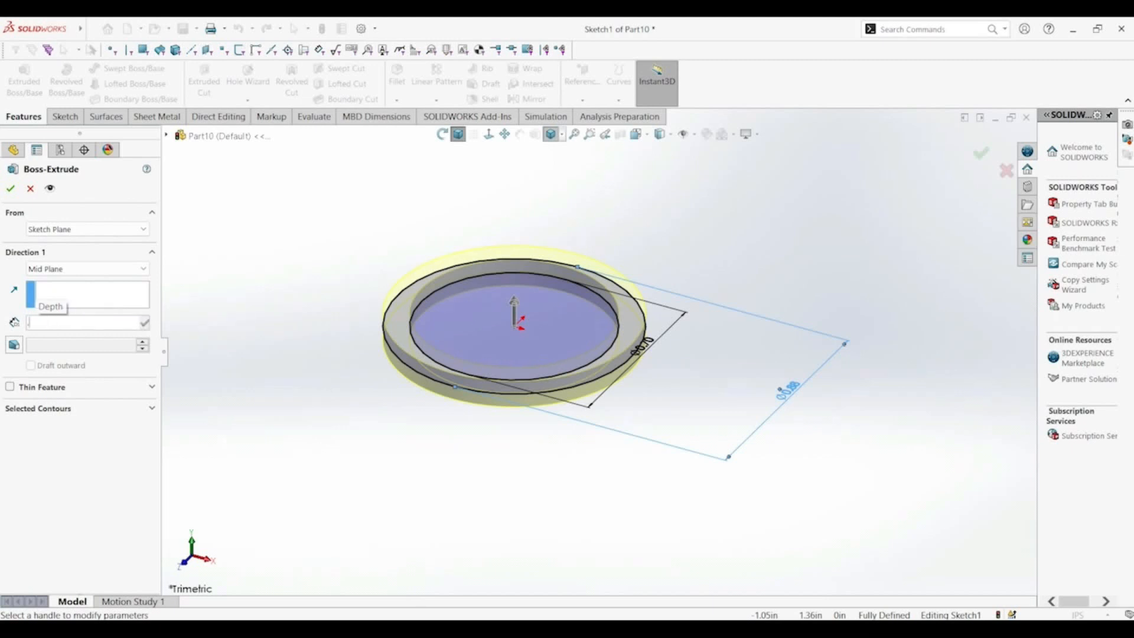
{"action": "type", "text": "0.3125"}
{"action": "key", "text": "Return"}
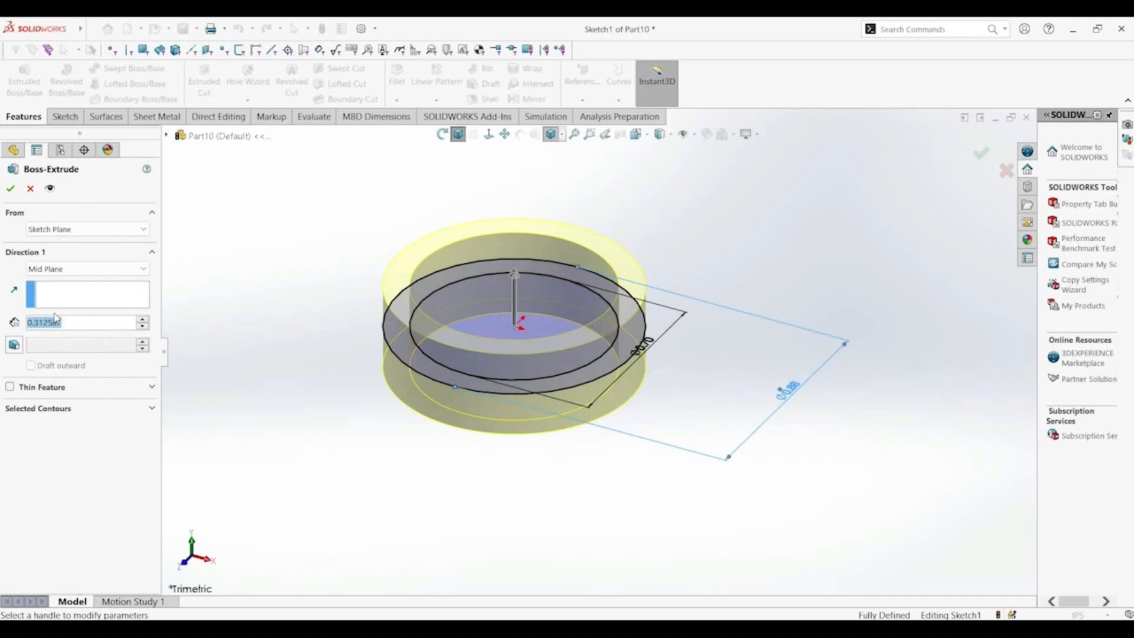
{"action": "left_click", "coordinate": [11, 188]}
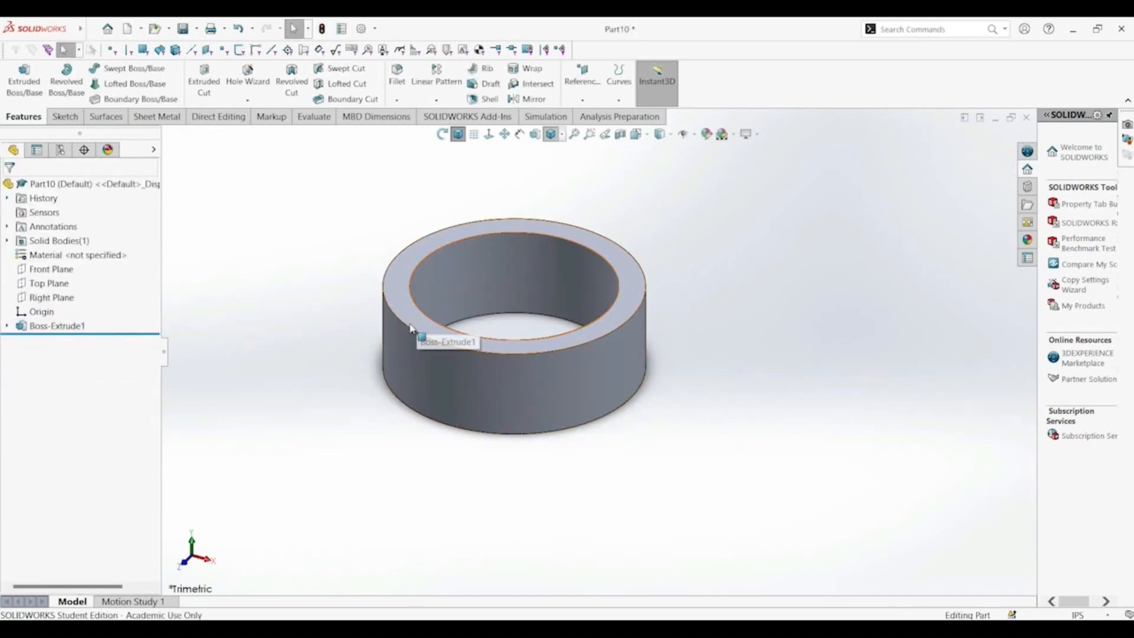
Start a sketch on the ring's upper flat face and convert its inner circular edge into a sketch entity
{"action": "left_click", "coordinate": [415, 322]}
{"action": "left_click", "coordinate": [466, 285]}
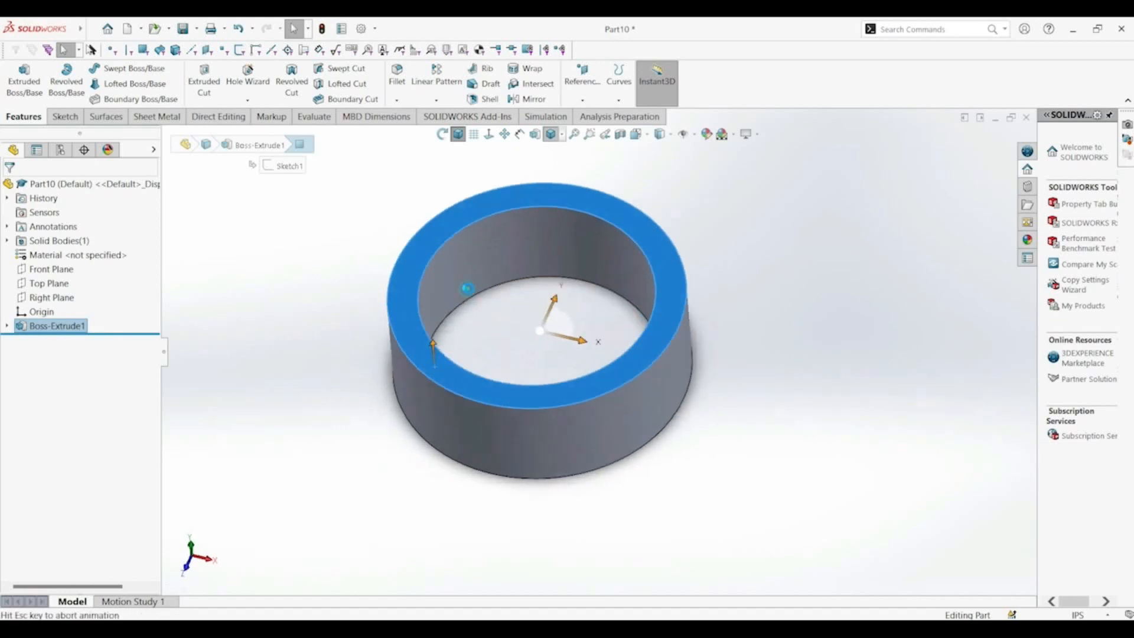
{"action": "left_click", "coordinate": [504, 229]}
{"action": "left_click", "coordinate": [271, 77]}
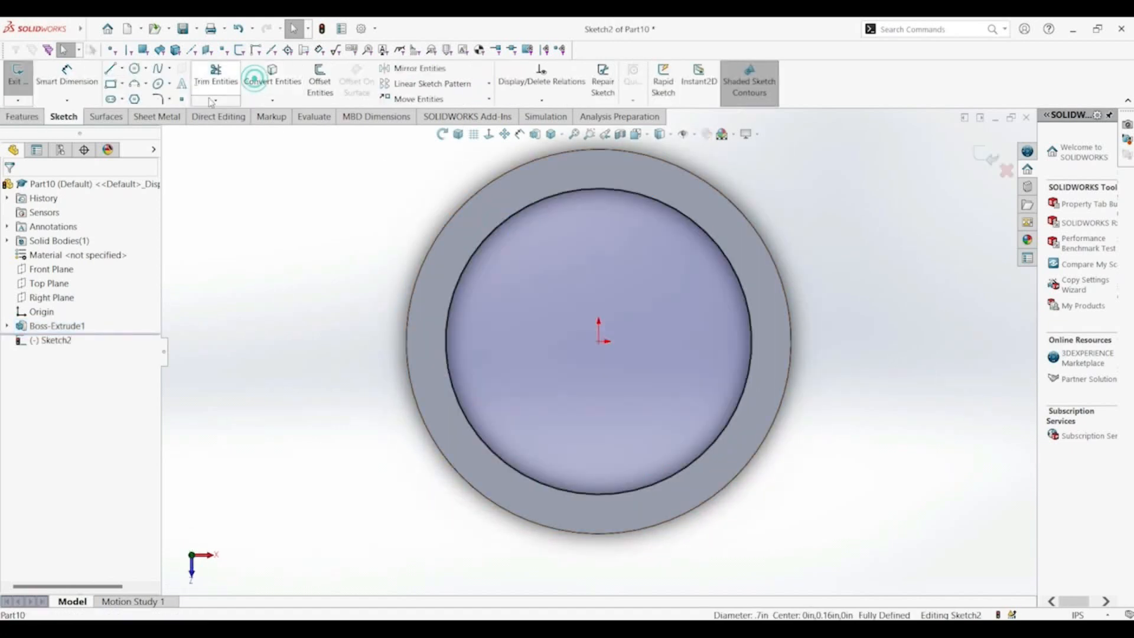
Draw a circle centred on the origin around the converted edge and dimension its diameter to 0.75 in
{"action": "left_click", "coordinate": [135, 67]}
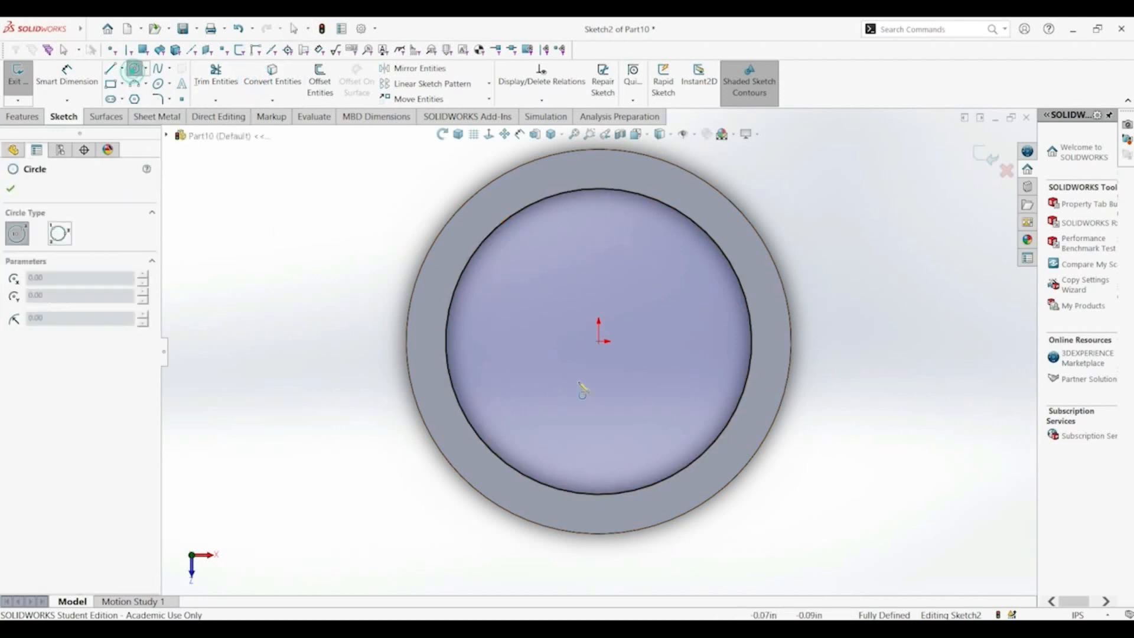
{"action": "left_click", "coordinate": [599, 342]}
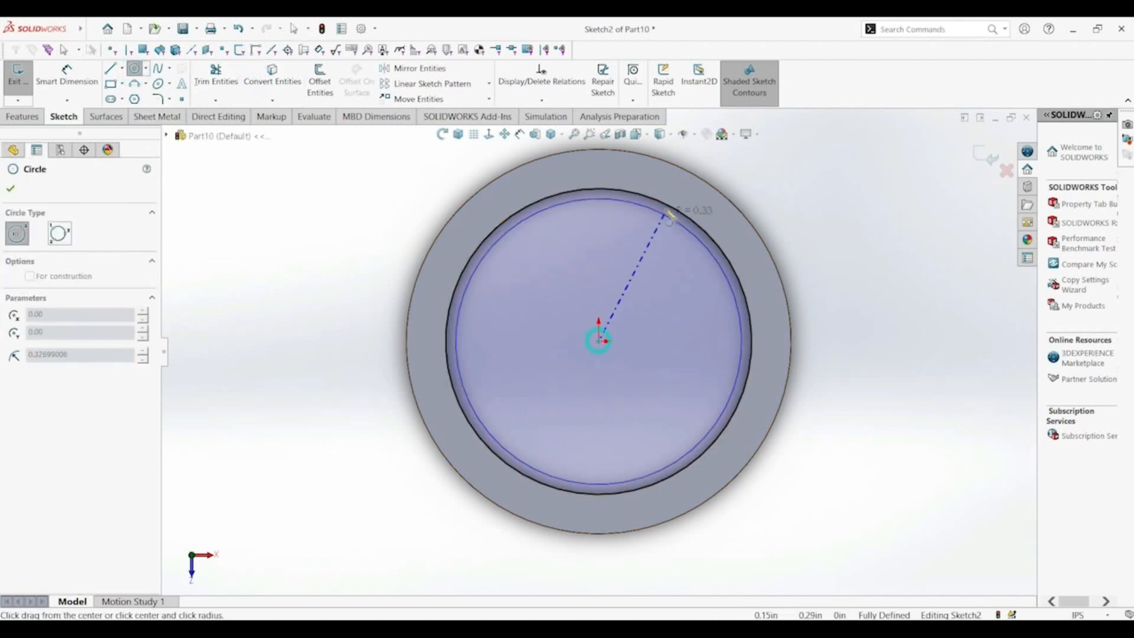
{"action": "left_click", "coordinate": [684, 193]}
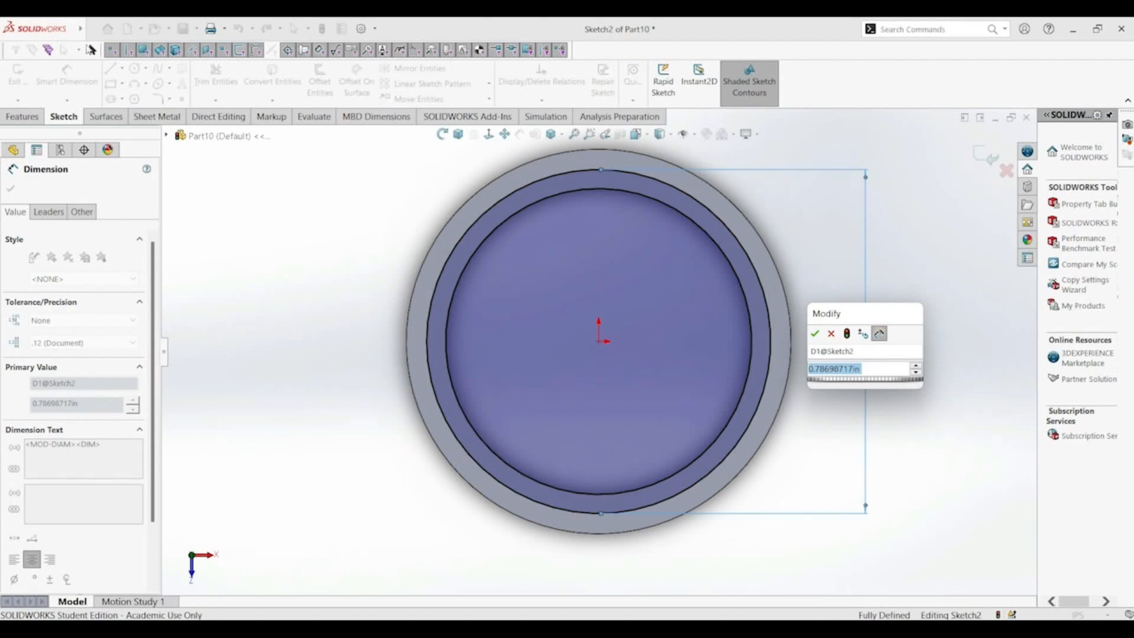
{"action": "type", "text": ".75"}
{"action": "key", "text": "Return"}
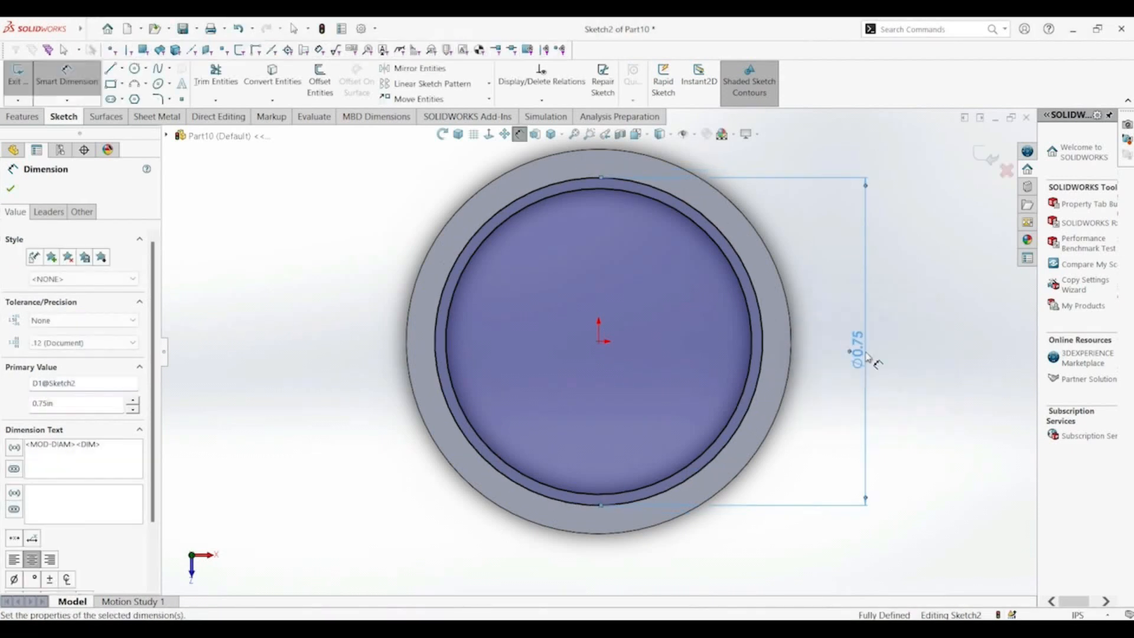
Cut a step into the ring's inner rim from the two circles, using a Blind extruded cut 0.05 in deep
{"action": "left_click", "coordinate": [466, 138]}
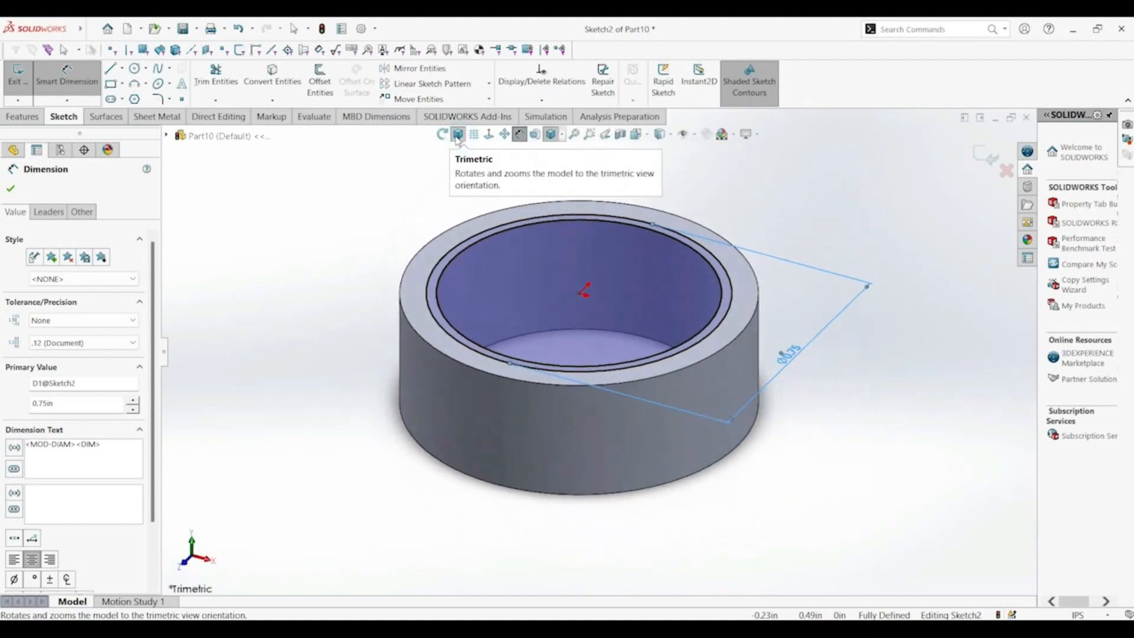
{"action": "left_click", "coordinate": [18, 117]}
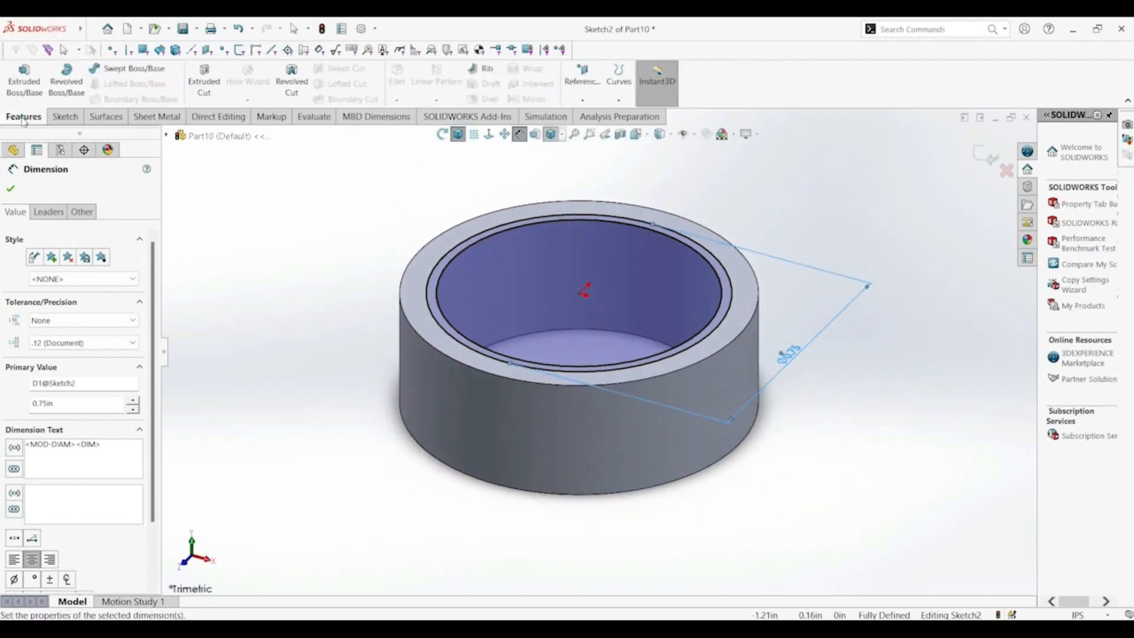
{"action": "left_click", "coordinate": [204, 80]}
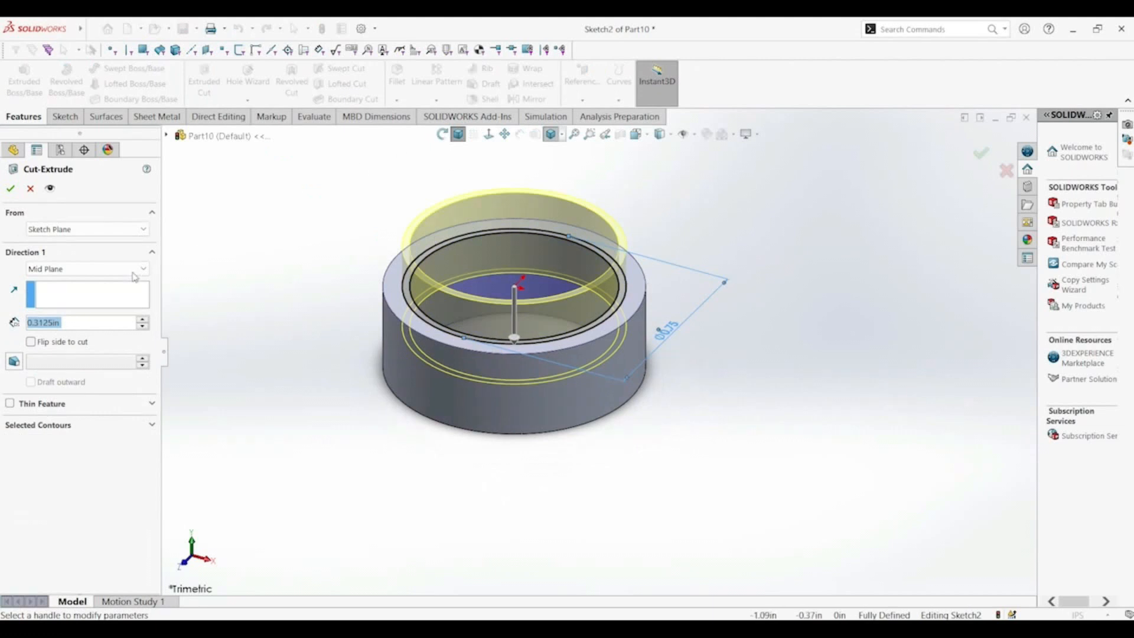
{"action": "left_click", "coordinate": [75, 267]}
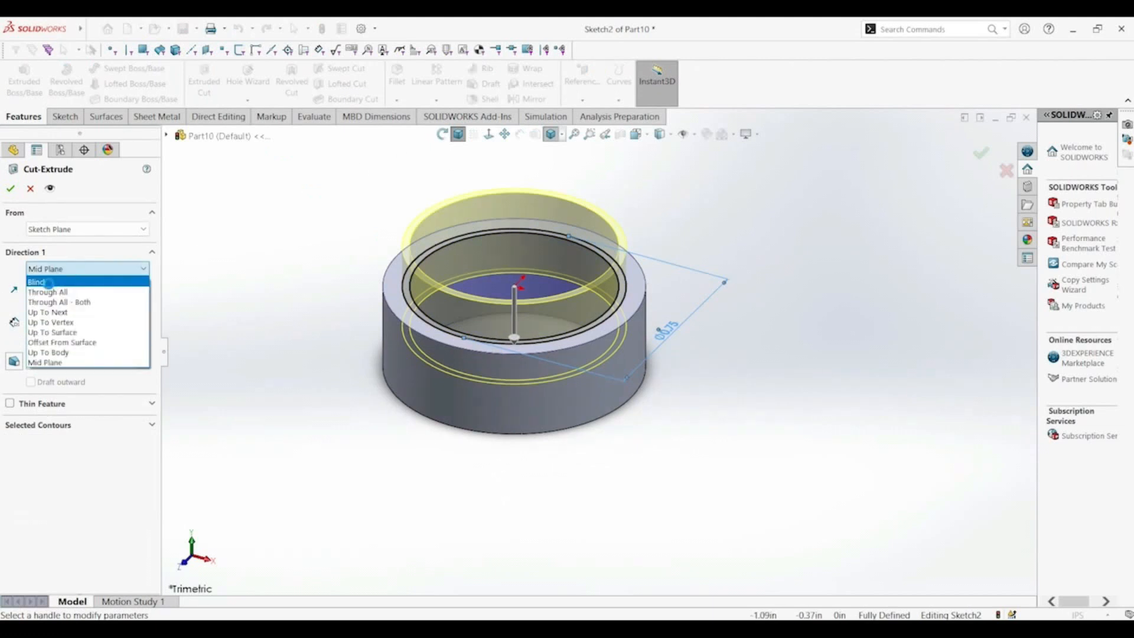
{"action": "left_click", "coordinate": [62, 272]}
{"action": "type", "text": "."}
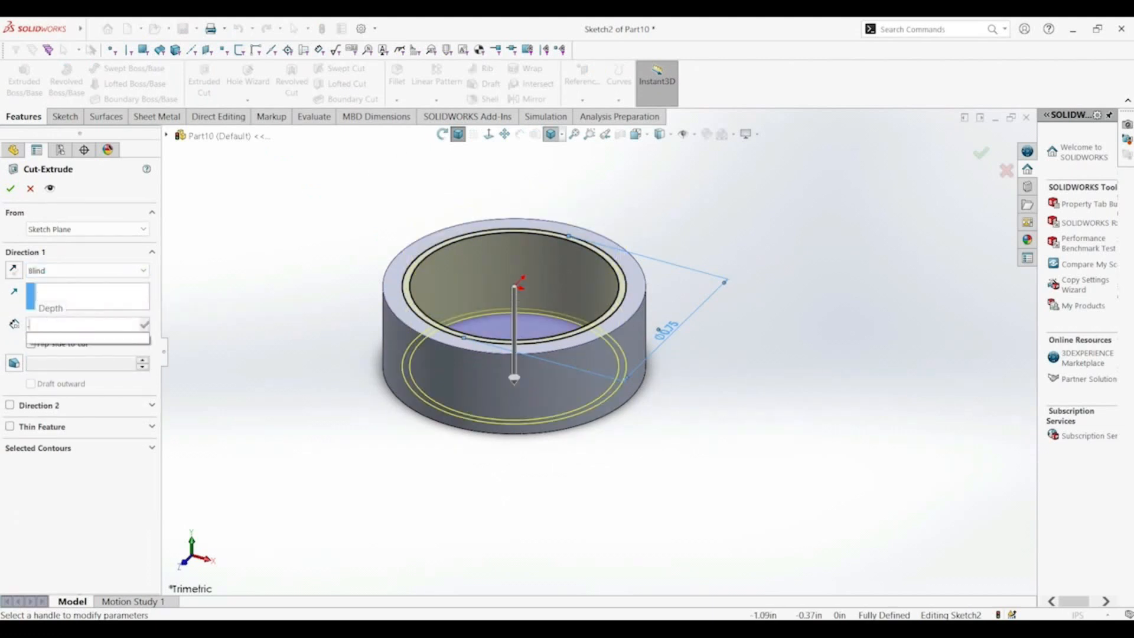
{"action": "type", "text": "05"}
{"action": "key", "text": "Return"}
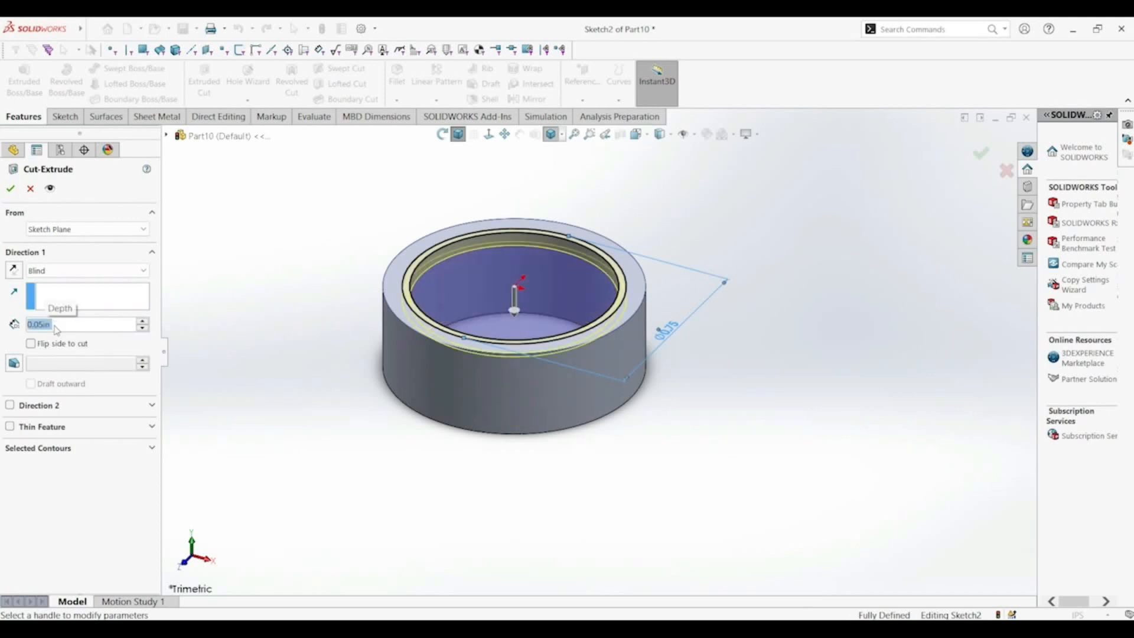
{"action": "left_click", "coordinate": [10, 188]}
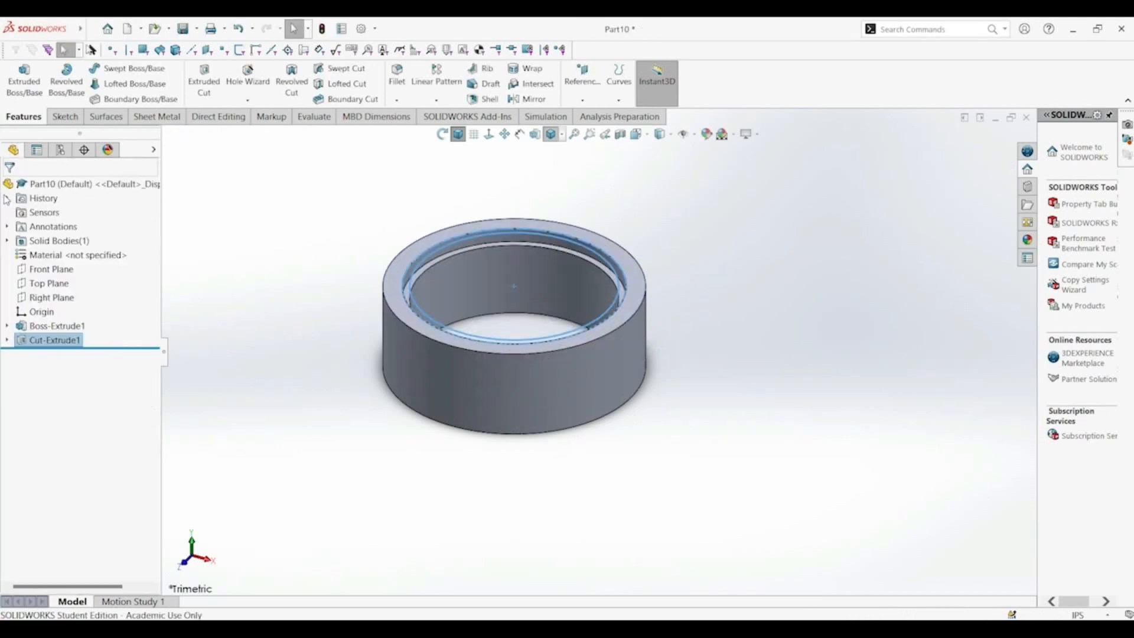
Mirror the stepped rim cut about the Top Plane onto the ring's opposite end
{"action": "left_click", "coordinate": [69, 341]}
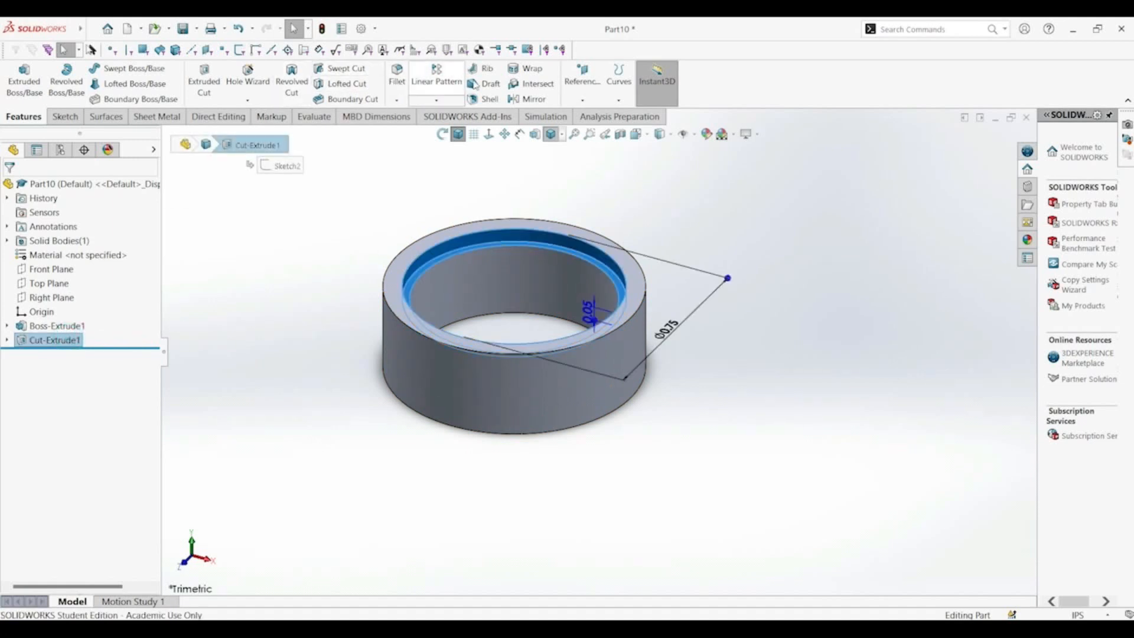
{"action": "left_click", "coordinate": [526, 100]}
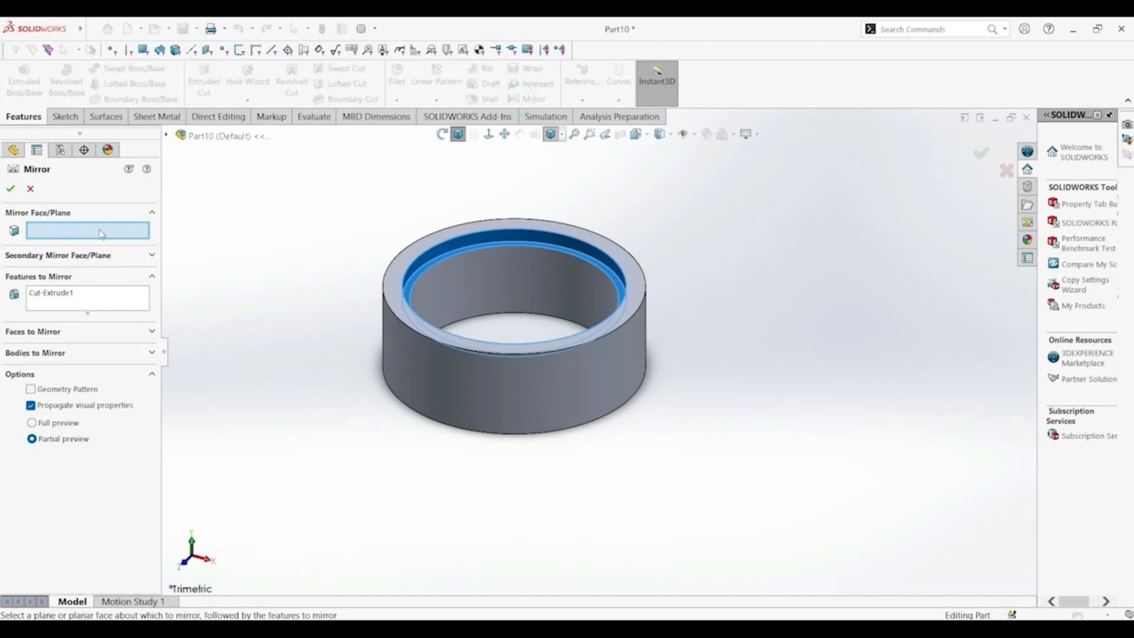
{"action": "left_click", "coordinate": [166, 135]}
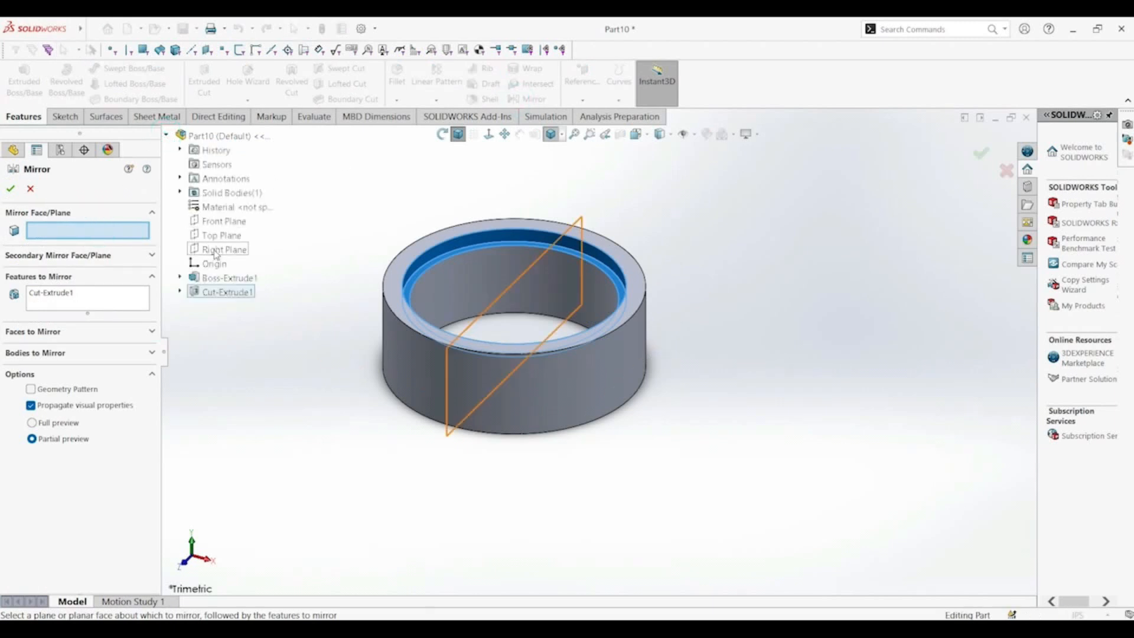
{"action": "left_click", "coordinate": [221, 235]}
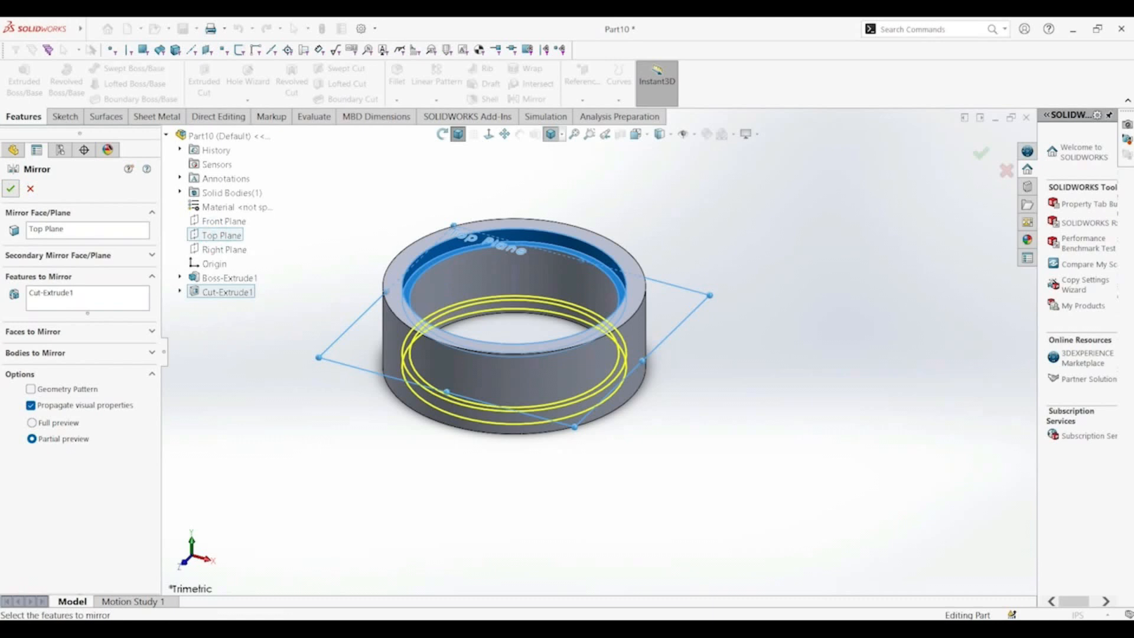
{"action": "left_click", "coordinate": [11, 188]}
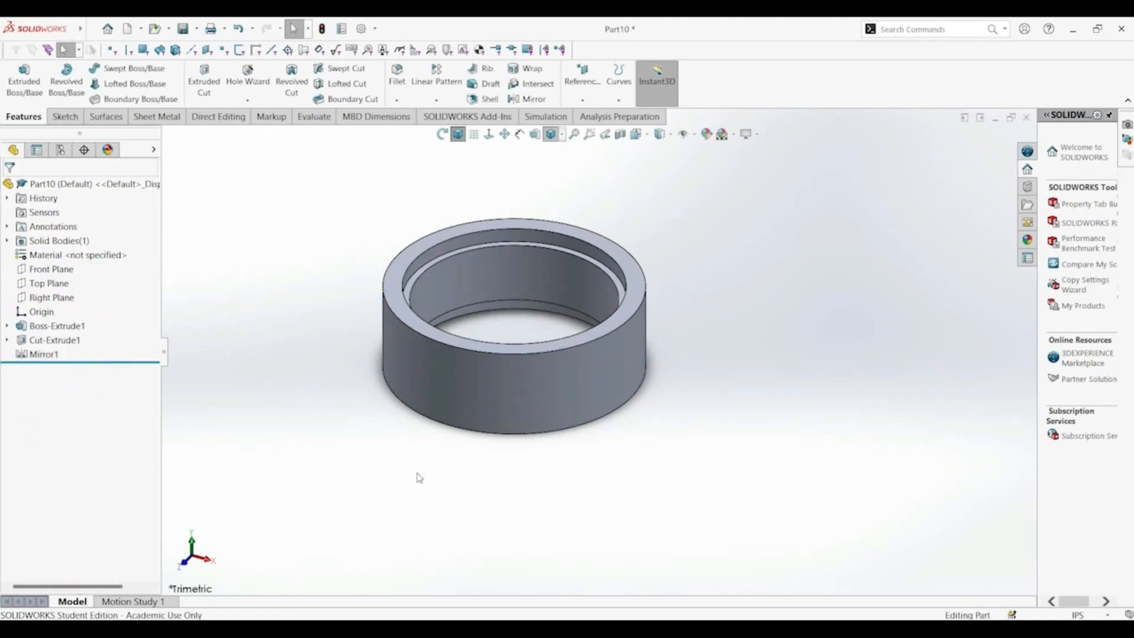
Start a sketch on the Top Plane and convert the ring's two inner circular edges into sketch entities
{"action": "mouse_move", "coordinate": [571, 502]}
{"action": "middle_mouse_down"}
{"action": "mouse_move", "coordinate": [543, 361]}
{"action": "mouse_move", "coordinate": [525, 395]}
{"action": "middle_mouse_up"}
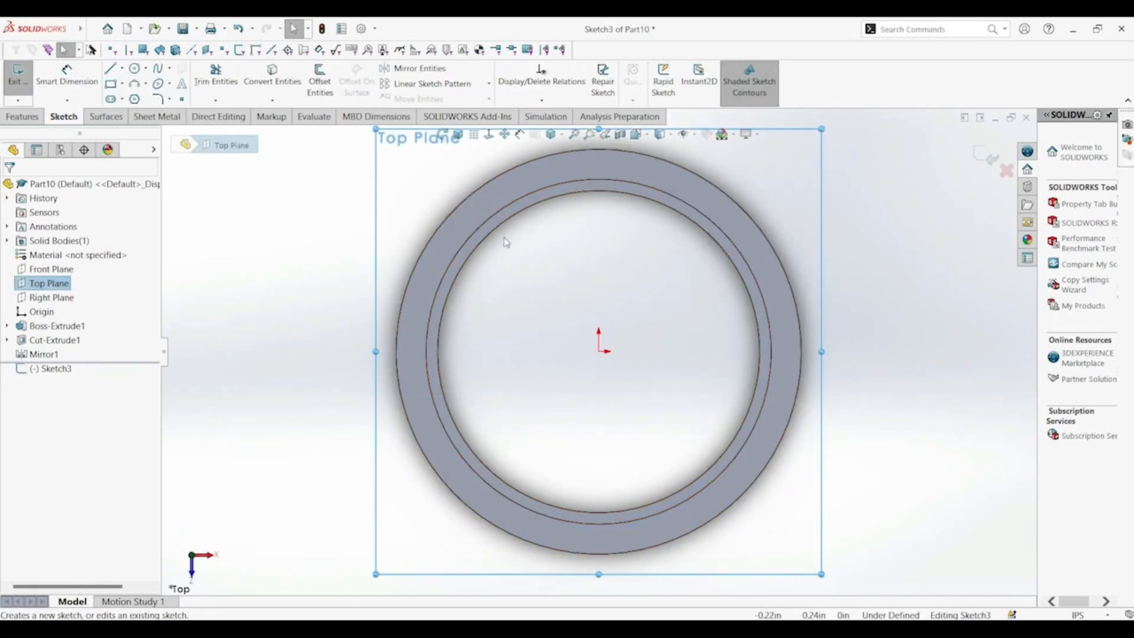
{"action": "left_click", "coordinate": [629, 180]}
{"action": "left_click", "coordinate": [272, 78]}
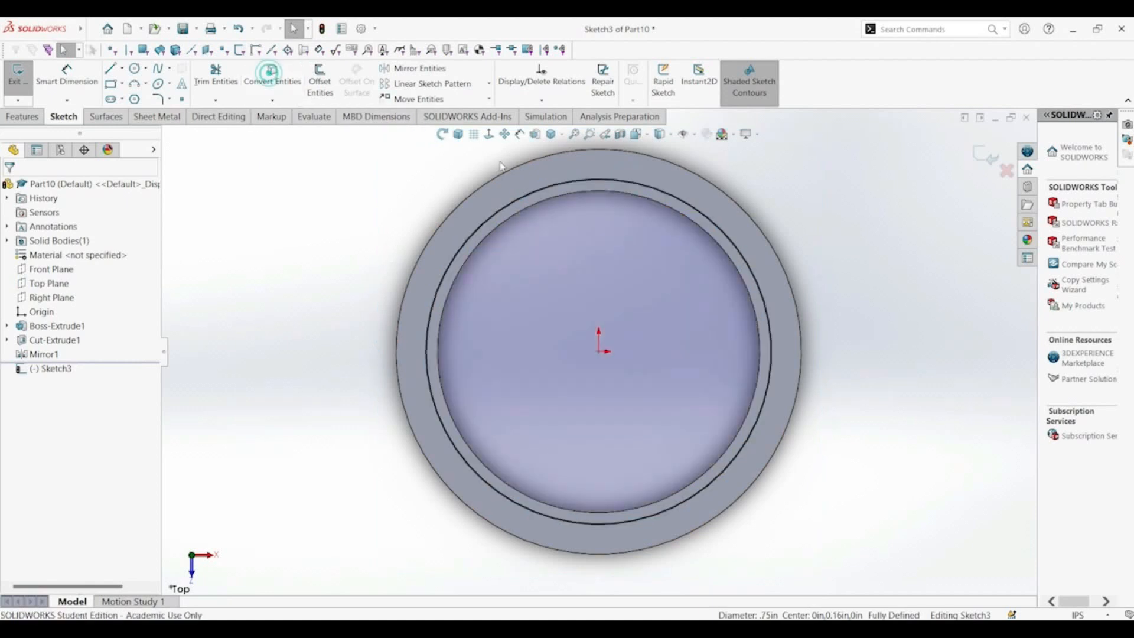
{"action": "left_click", "coordinate": [534, 207]}
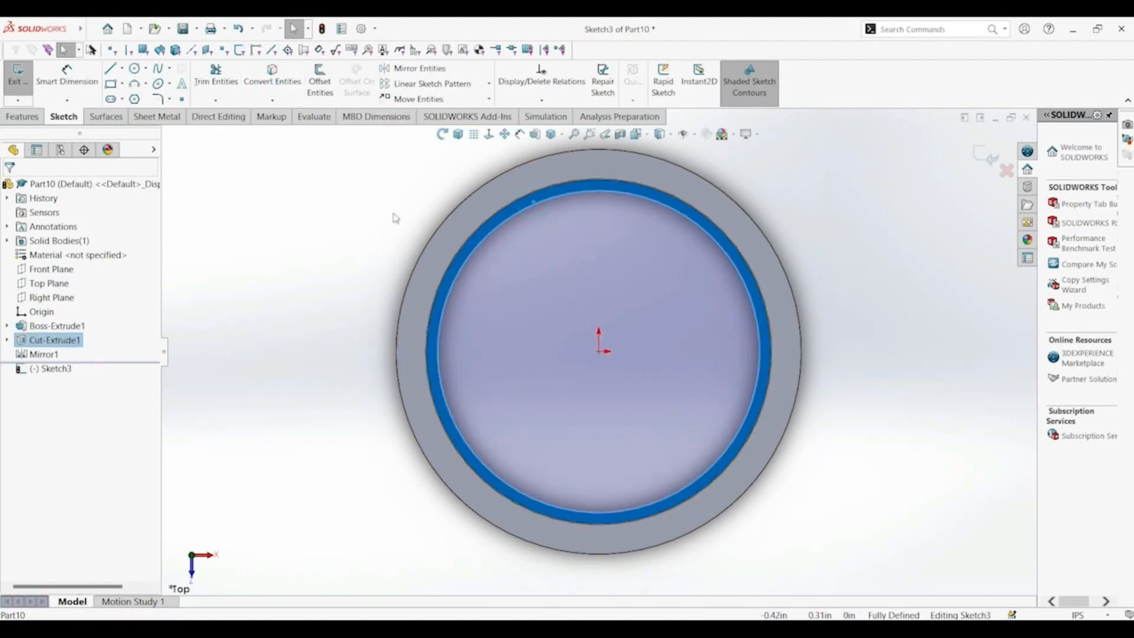
{"action": "left_click", "coordinate": [346, 211]}
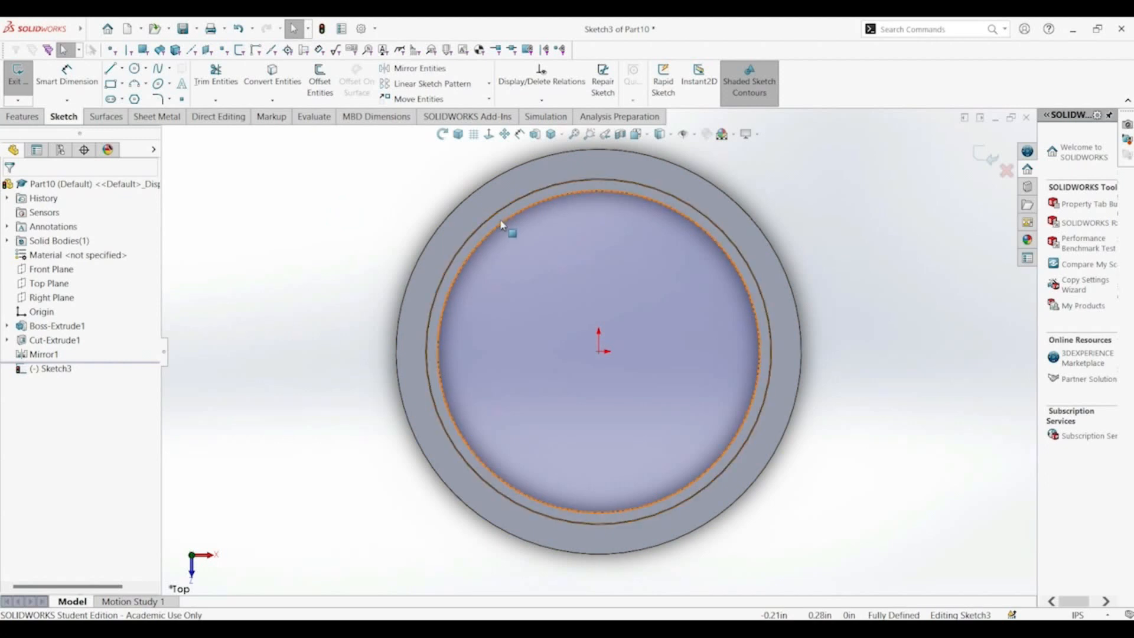
{"action": "left_click", "coordinate": [266, 83]}
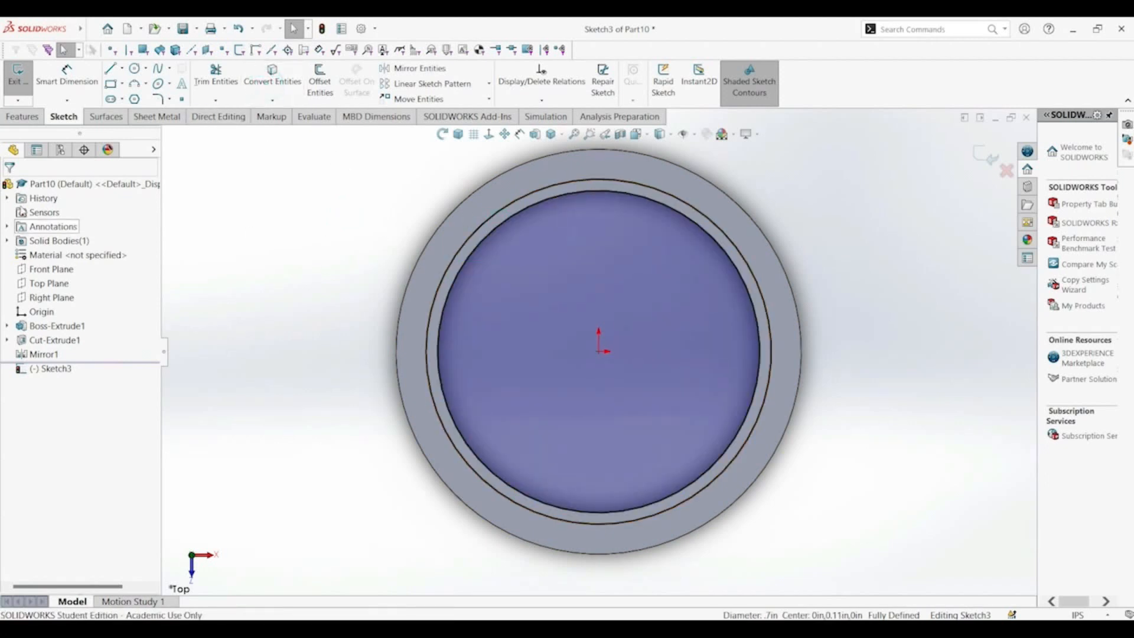
Cut a groove into the ring's inner wall from the two circles, using a Mid Plane extruded cut 0.1125 in deep
{"action": "left_click", "coordinate": [458, 134]}
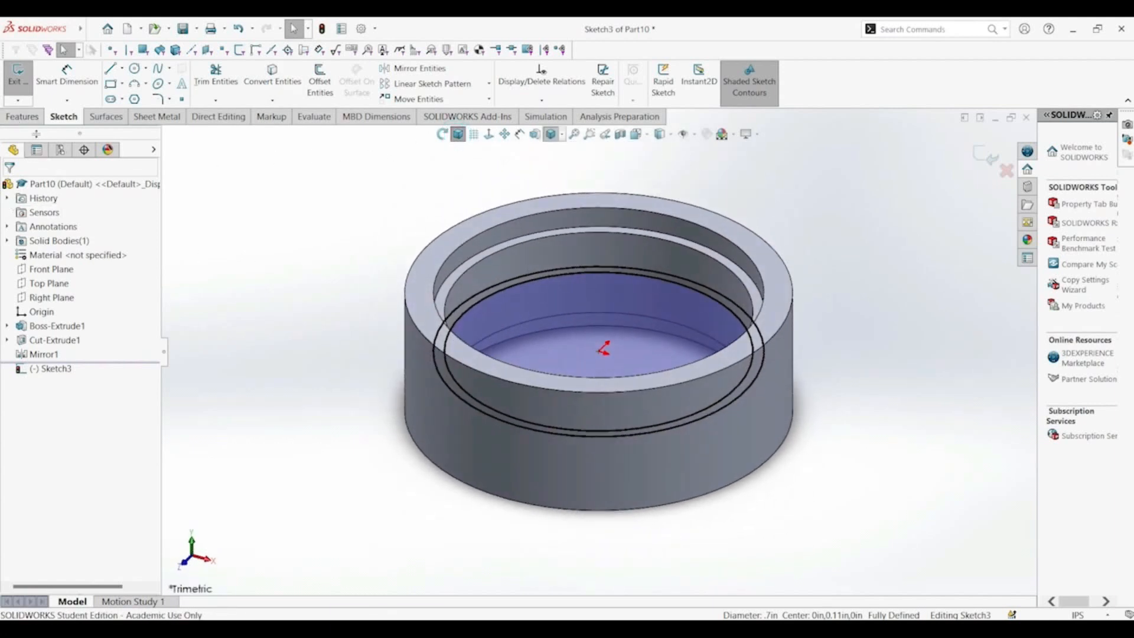
{"action": "left_click", "coordinate": [22, 116]}
{"action": "left_click", "coordinate": [206, 79]}
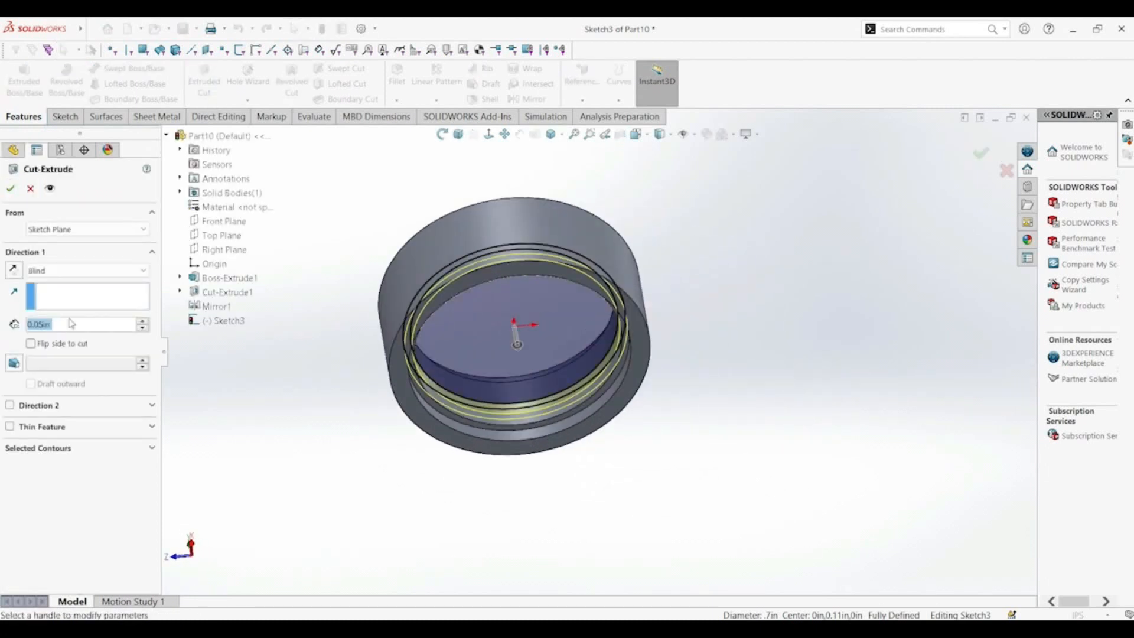
{"action": "left_click", "coordinate": [83, 270]}
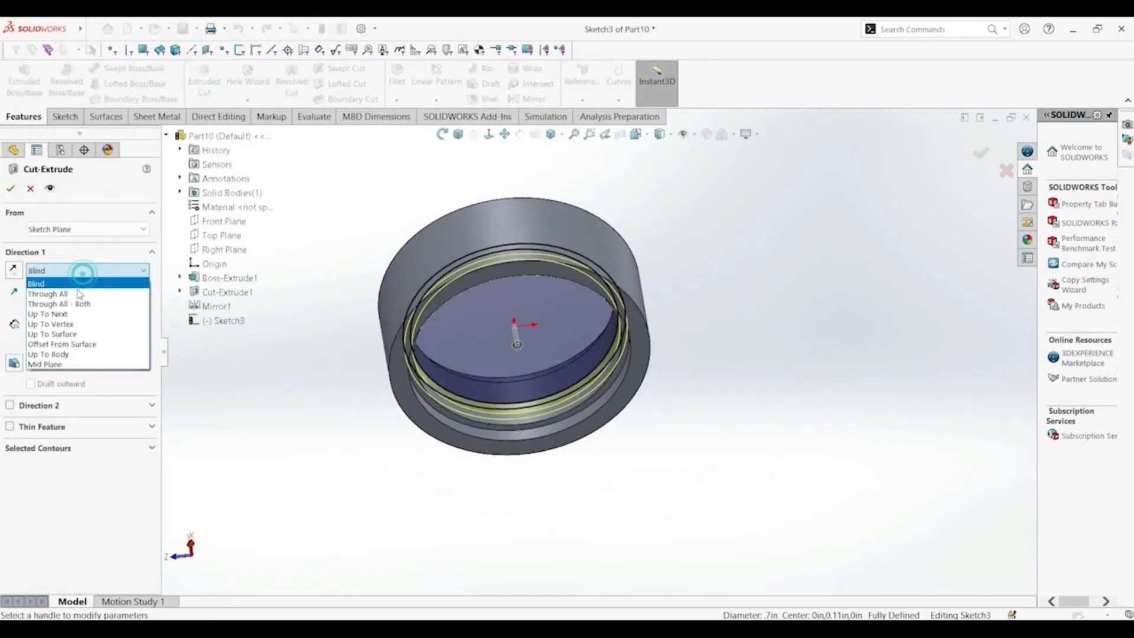
{"action": "left_click", "coordinate": [54, 365]}
{"action": "type", "text": "."}
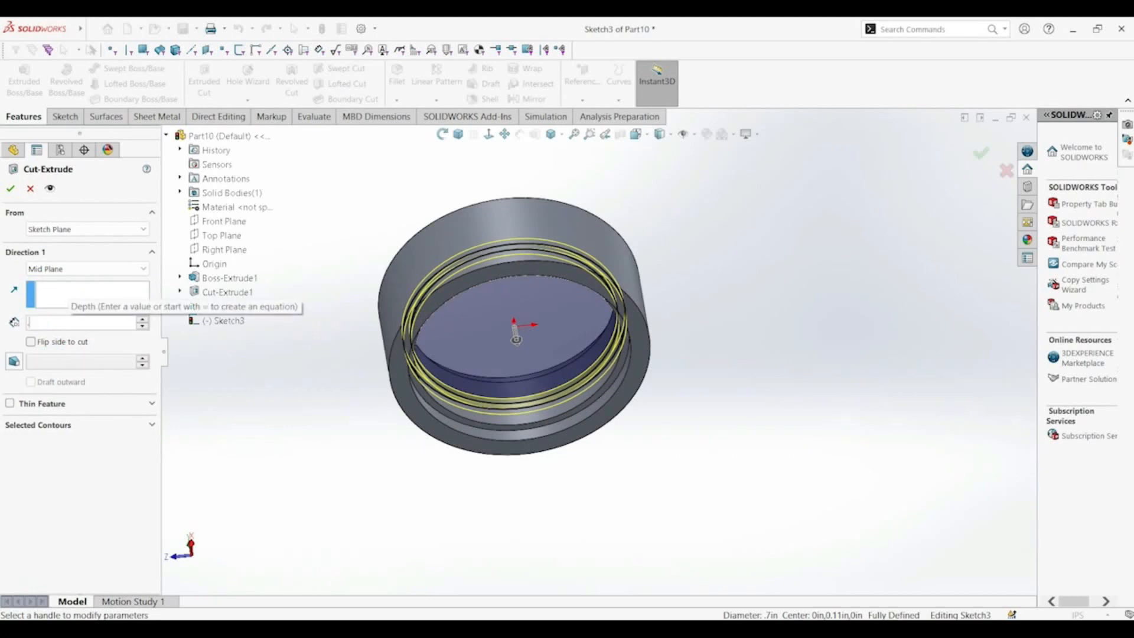
{"action": "type", "text": "1125"}
{"action": "key", "text": "Return"}
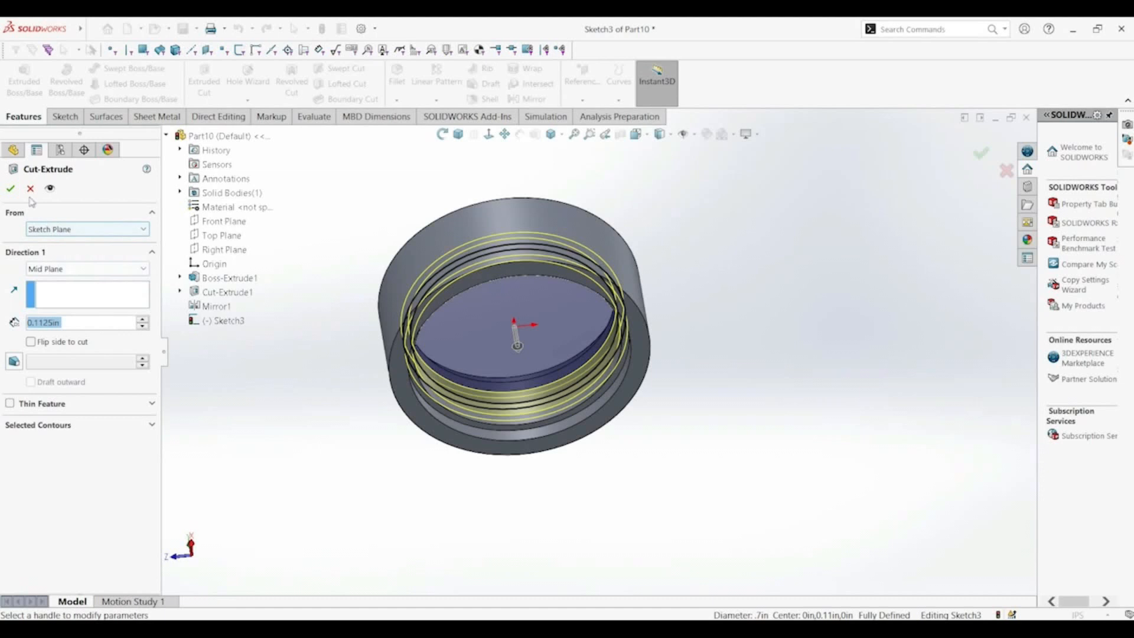
{"action": "left_click", "coordinate": [10, 188]}
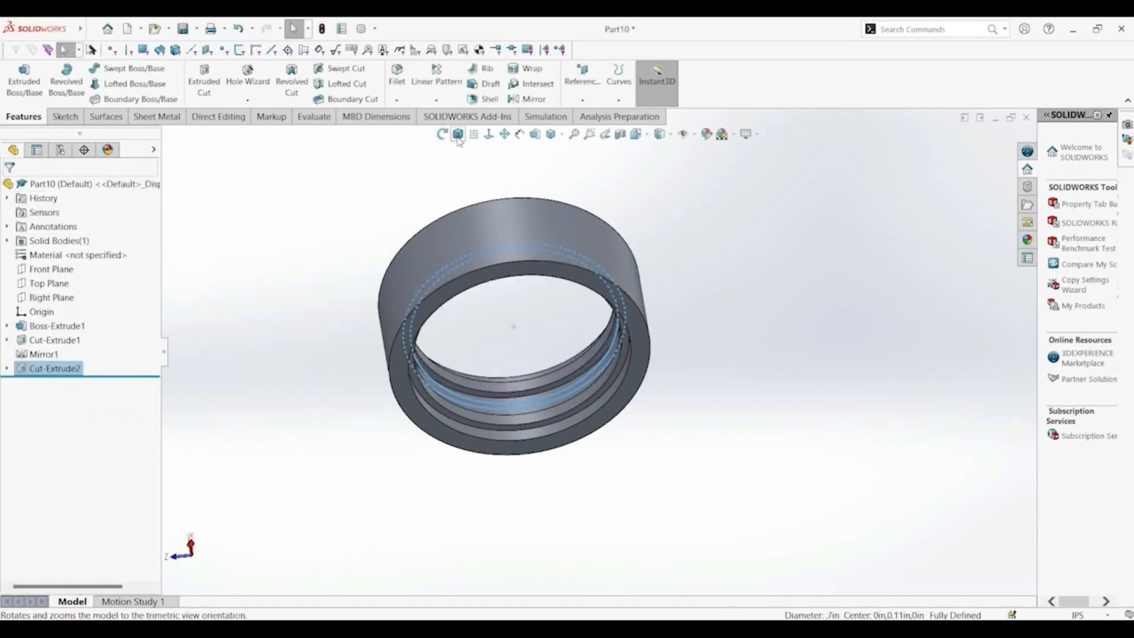
Fillet the groove's inner cylindrical face with a radius of 0.075 in
{"action": "left_click", "coordinate": [459, 135]}
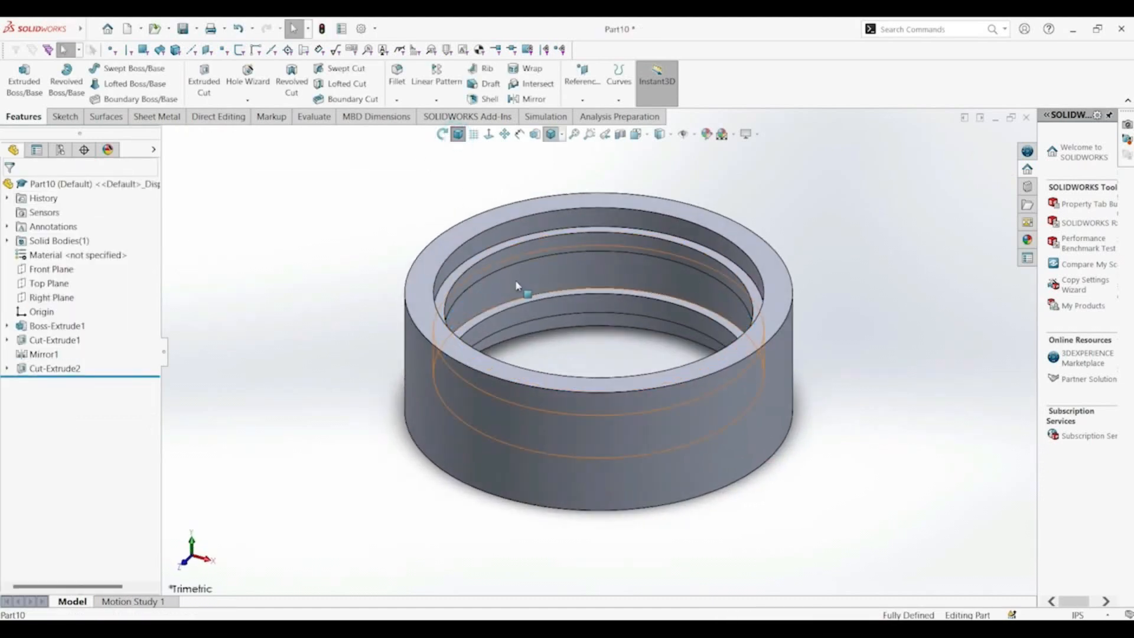
{"action": "left_click", "coordinate": [516, 282]}
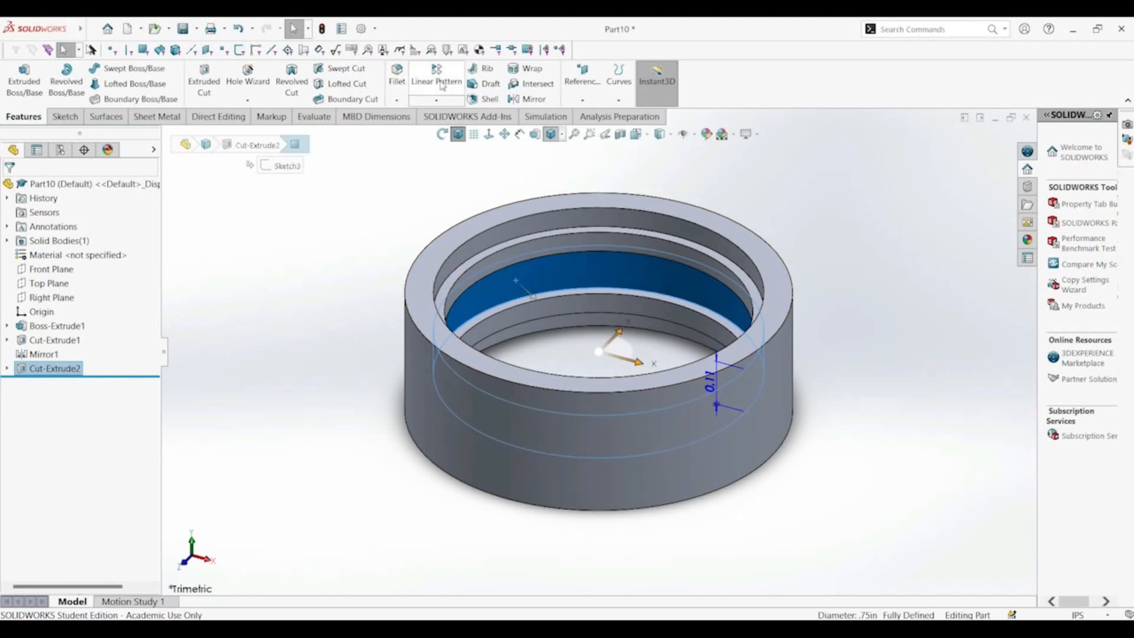
{"action": "left_click", "coordinate": [397, 74]}
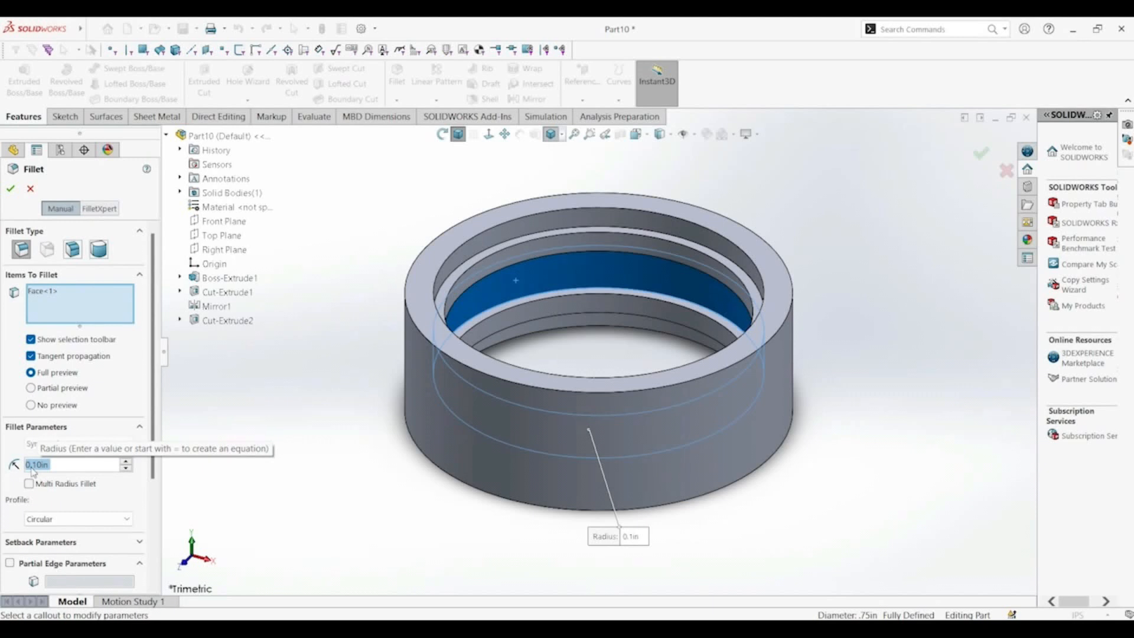
{"action": "type", "text": "0.075"}
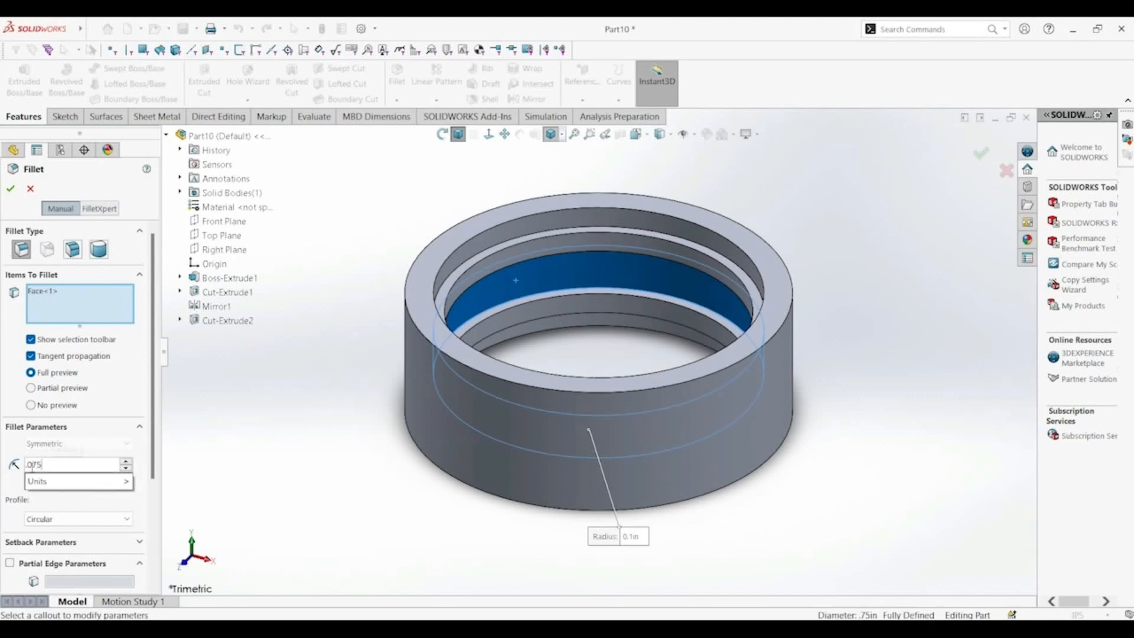
{"action": "key", "text": "Return"}
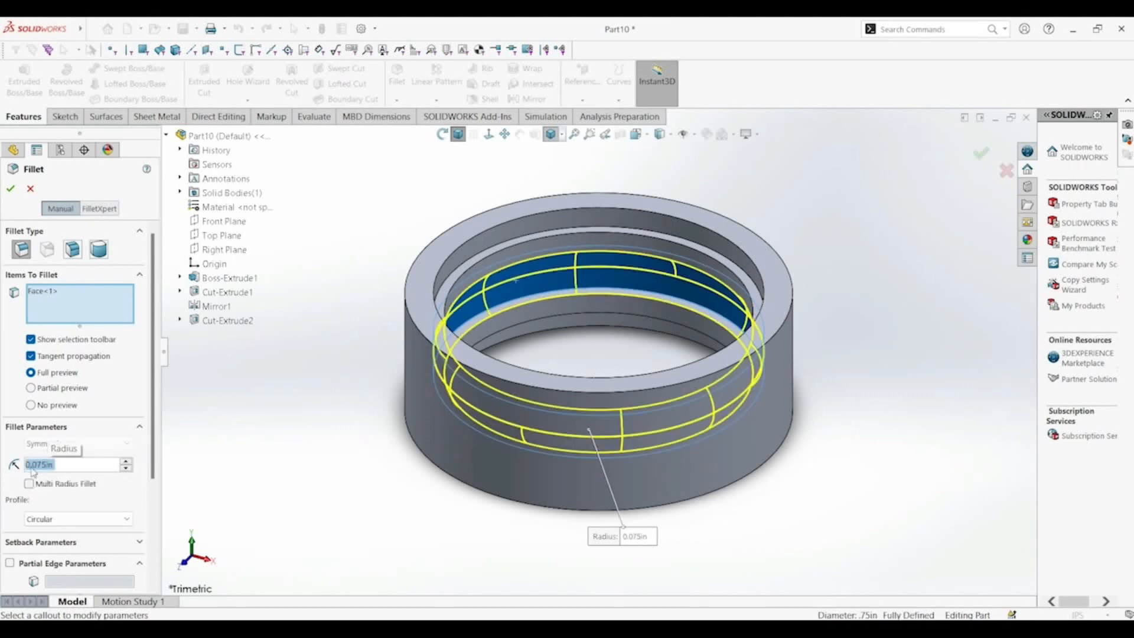
{"action": "left_click", "coordinate": [9, 189]}
{"action": "left_click", "coordinate": [264, 414]}
Fillet the two circular edges bordering the groove on the inner wall with a radius of 0.05 in
{"action": "middle_click_drag", "start_coordinate": [567, 347], "coordinate": [633, 404]}
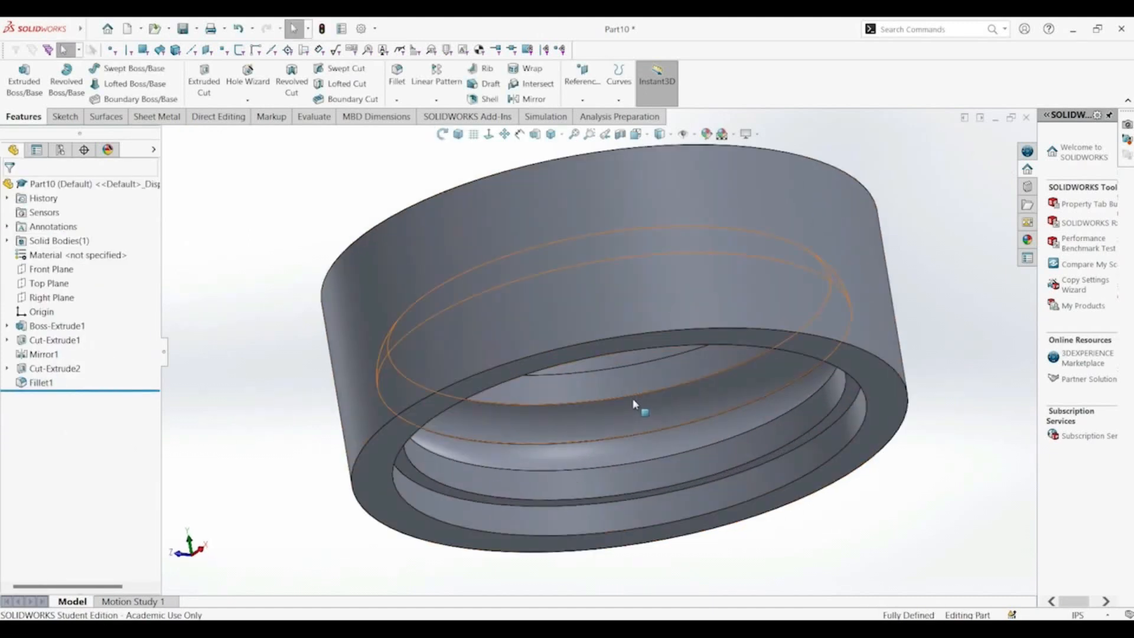
{"action": "left_click", "coordinate": [636, 398]}
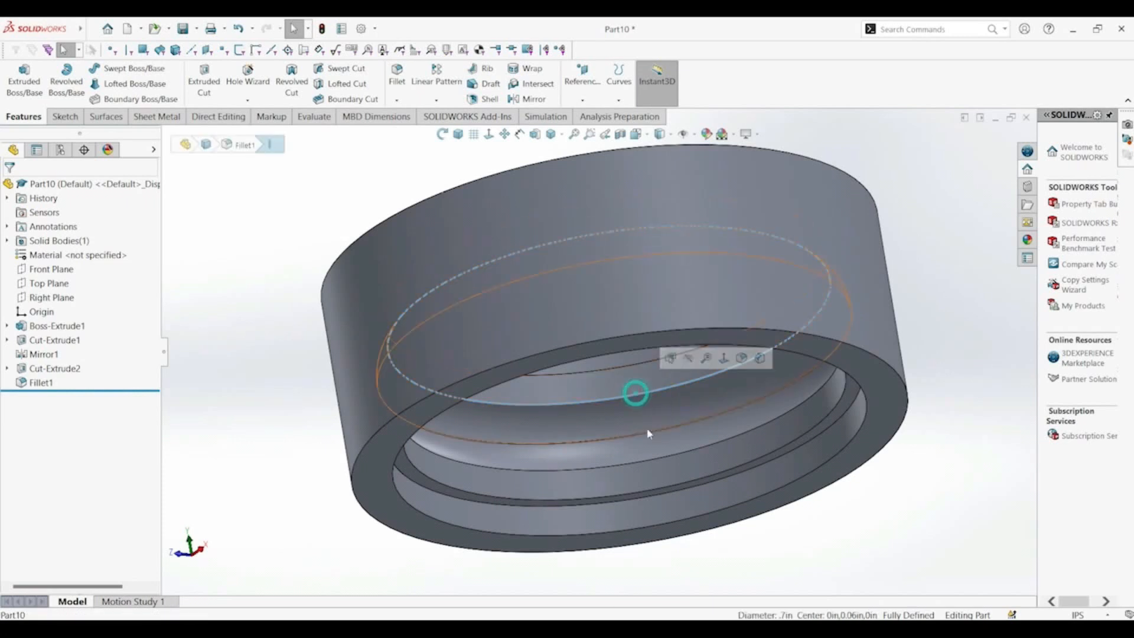
{"action": "left_click", "coordinate": [690, 457], "text": "ctrl"}
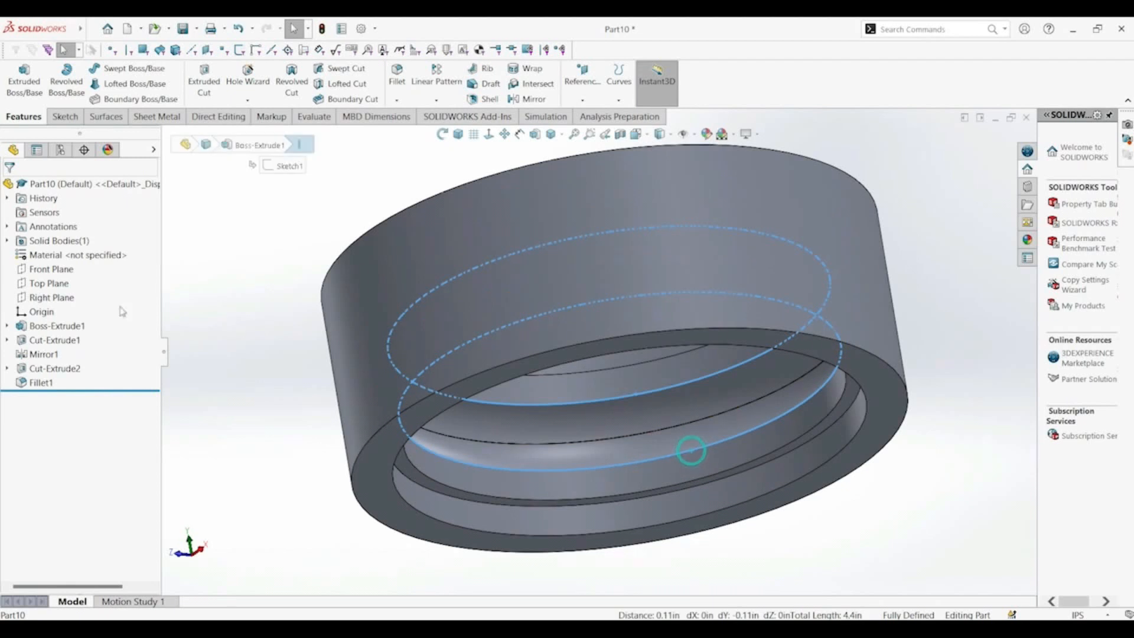
{"action": "left_click", "coordinate": [405, 81]}
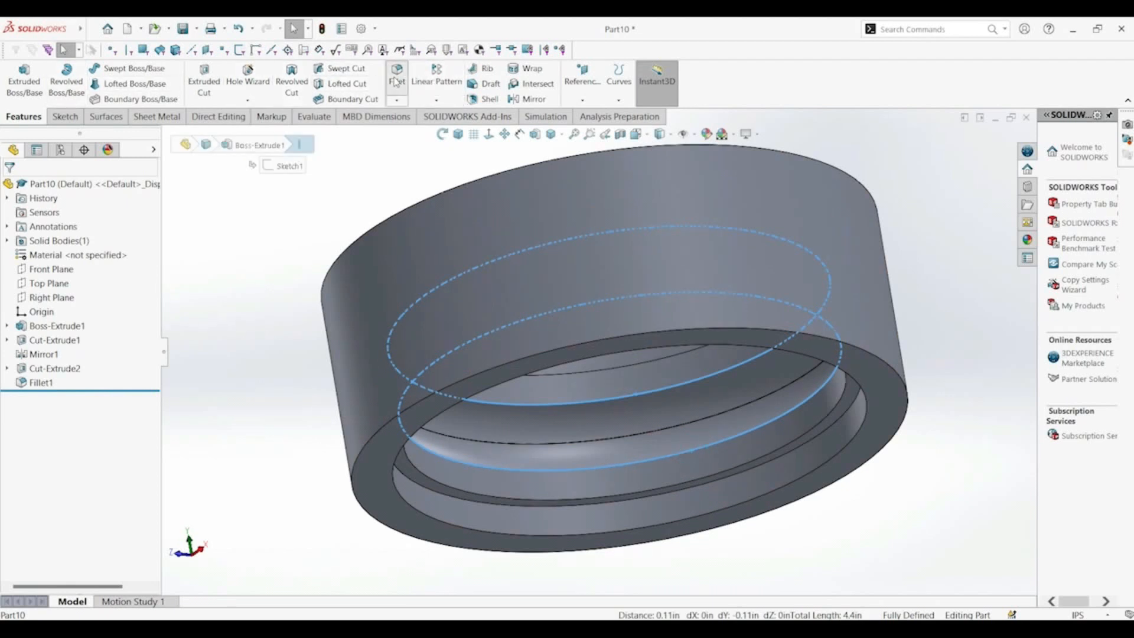
{"action": "type", "text": ".0"}
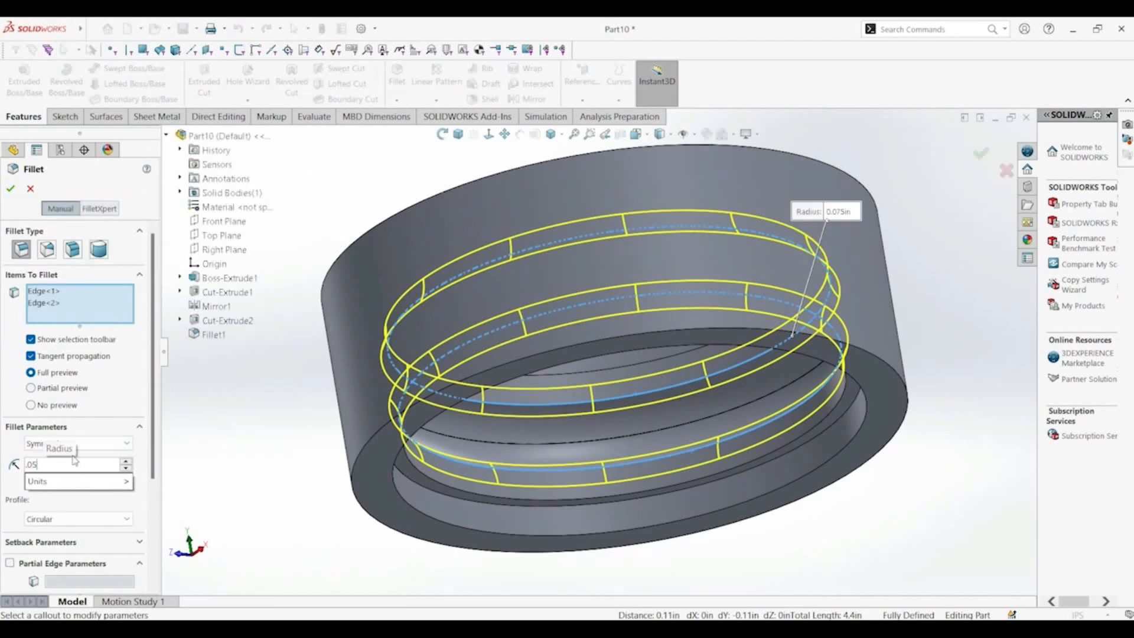
{"action": "type", "text": "5"}
{"action": "key", "text": "Return"}
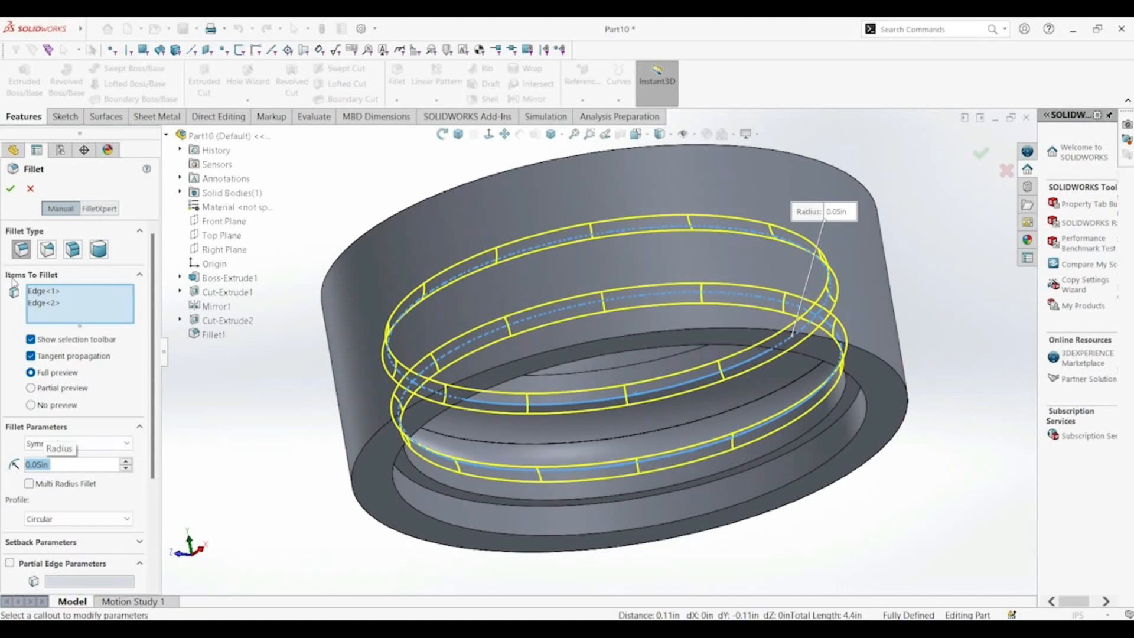
{"action": "left_click", "coordinate": [10, 188]}
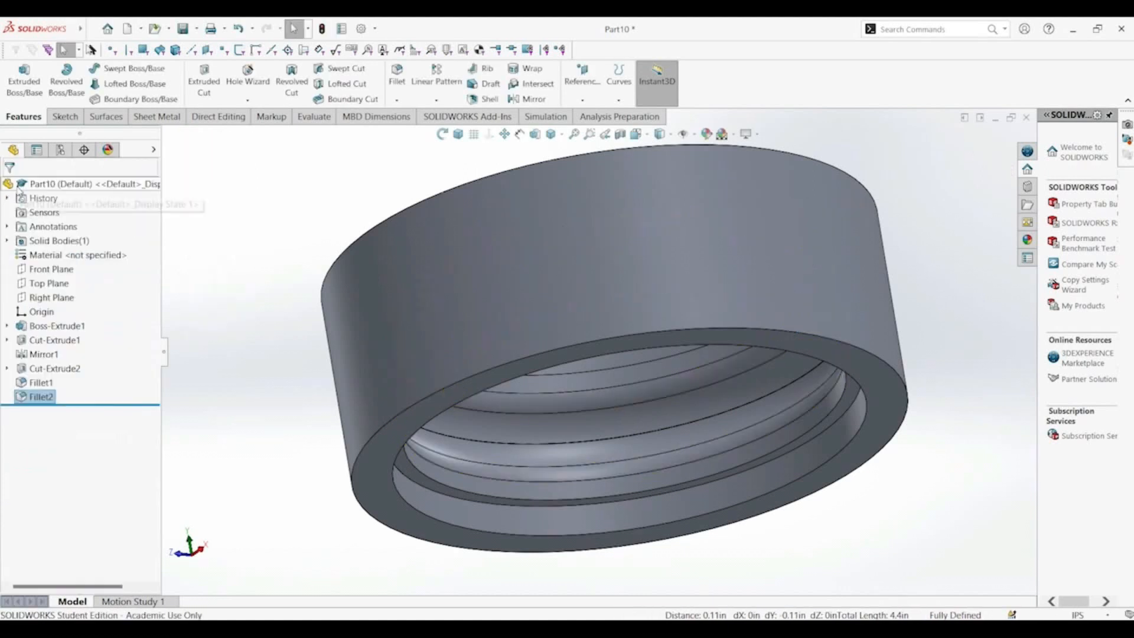
{"action": "left_click", "coordinate": [466, 137]}
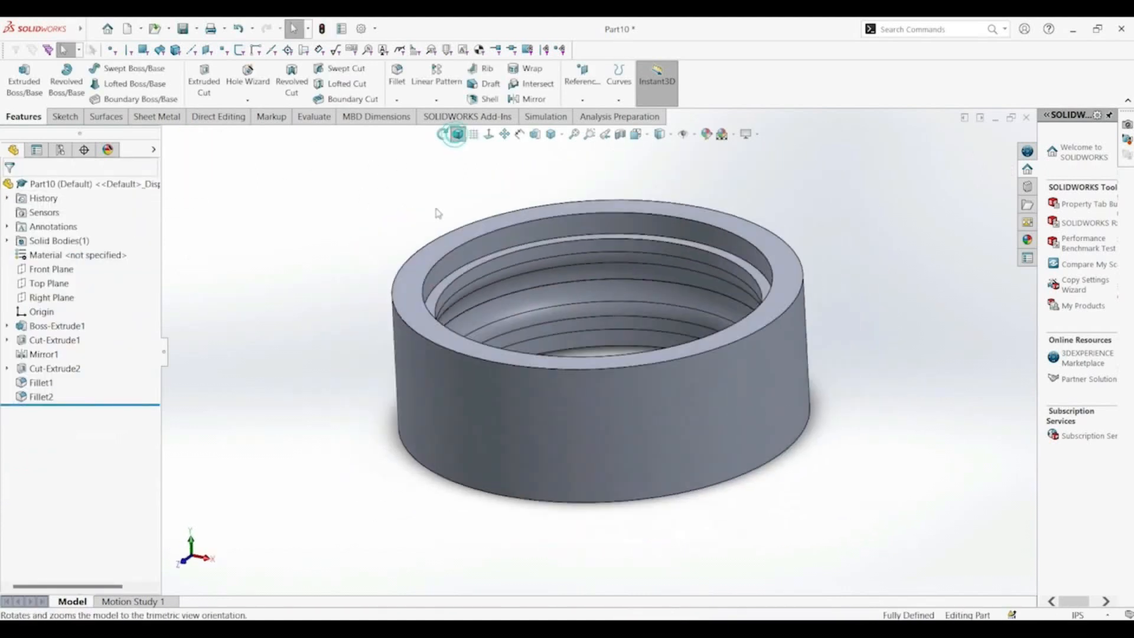
{"action": "scroll", "coordinate": [569, 315], "scroll_direction": "down", "scroll_amount": 5}
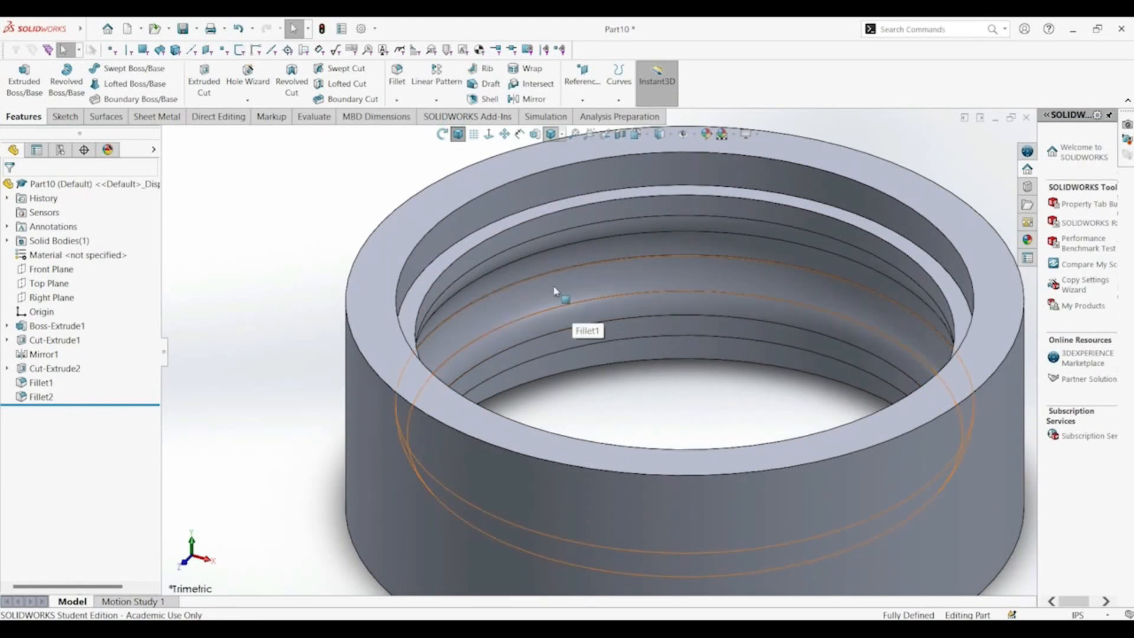
{"action": "scroll", "coordinate": [555, 290], "scroll_direction": "up", "scroll_amount": 5}
{"action": "left_click", "coordinate": [459, 135]}
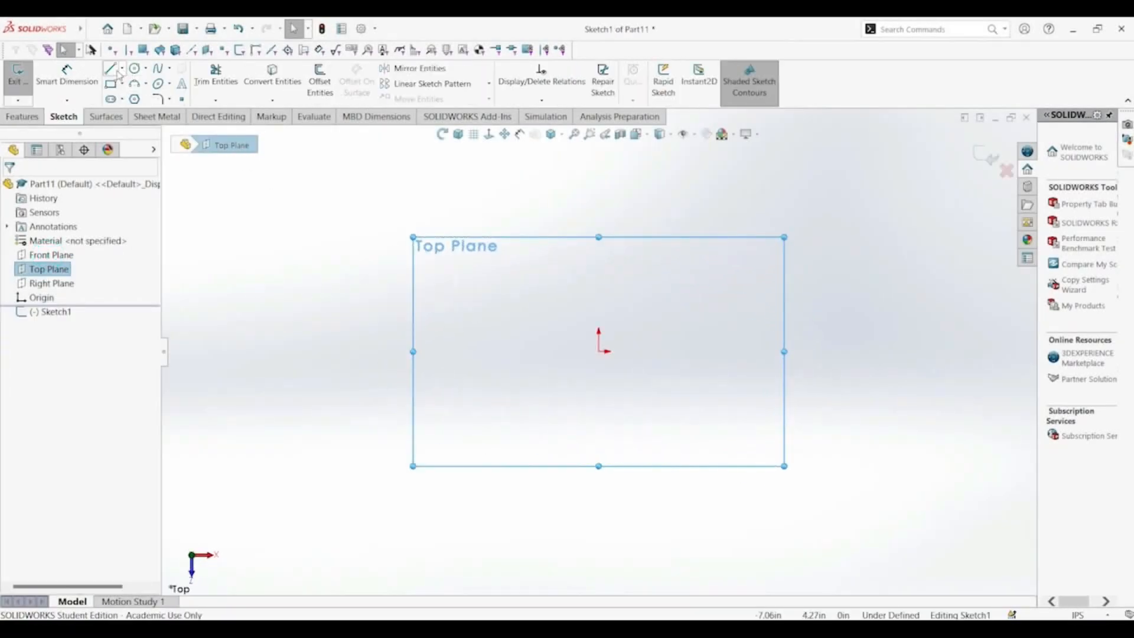
Sketch a vertical line about 3.34 in long through the origin and set its length to 0.19 in
{"action": "left_click", "coordinate": [110, 69]}
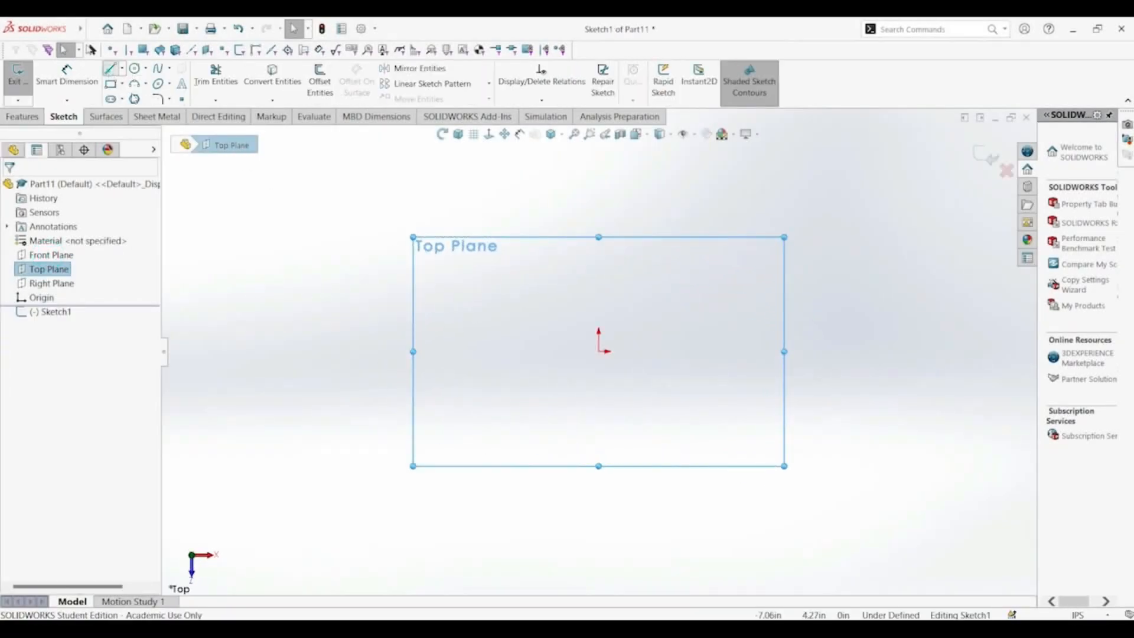
{"action": "left_click", "coordinate": [599, 261]}
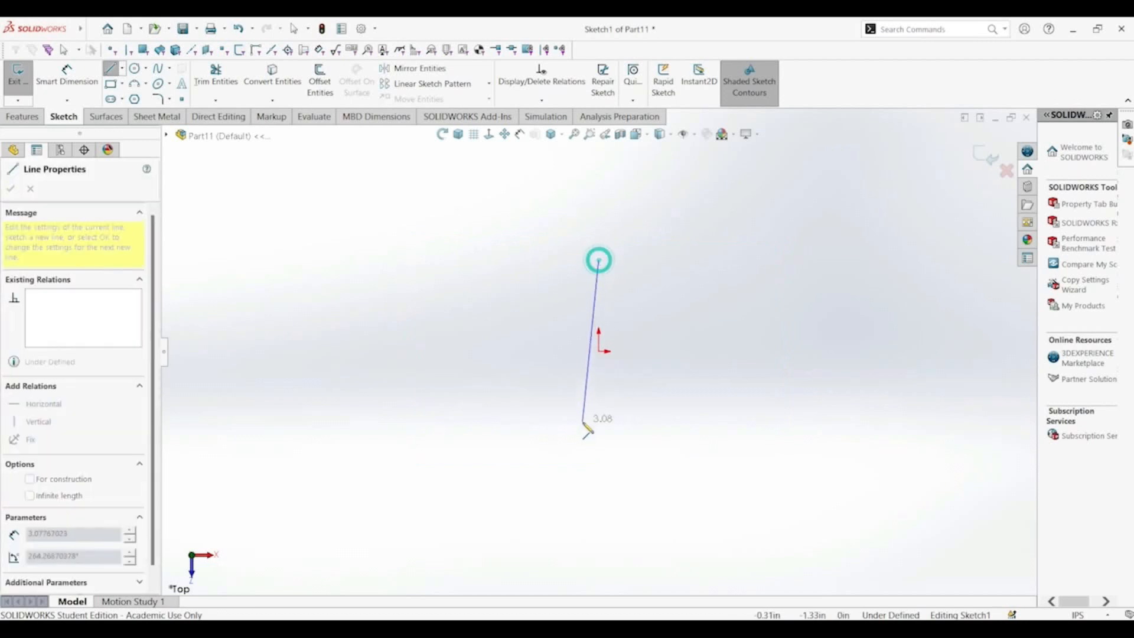
{"action": "left_click", "coordinate": [599, 437]}
{"action": "left_click", "coordinate": [68, 76]}
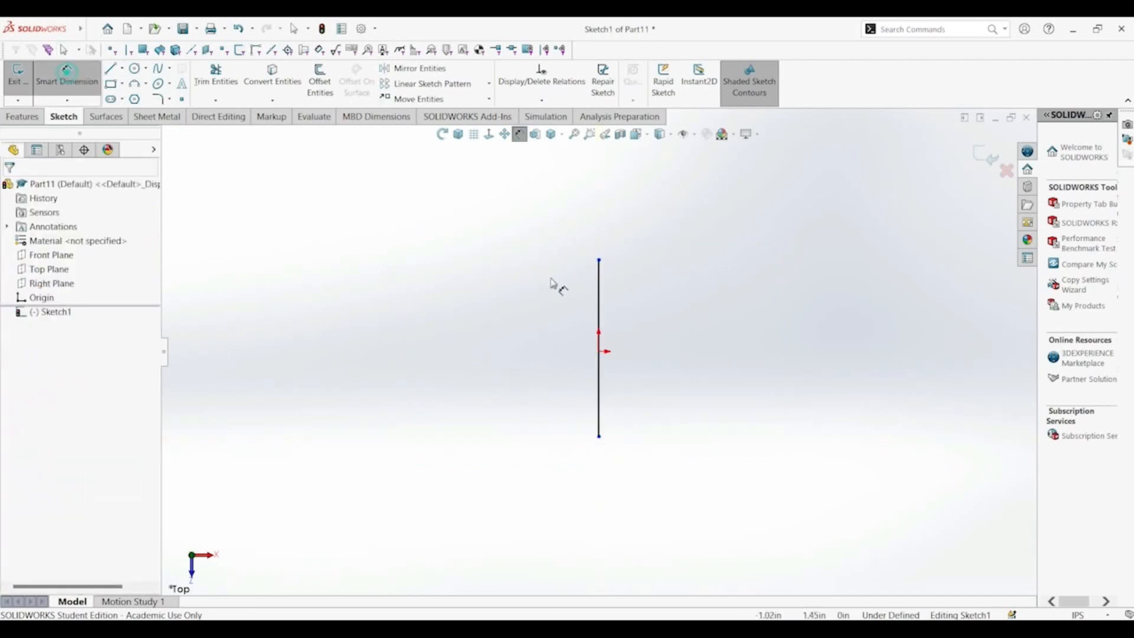
{"action": "left_click", "coordinate": [599, 306]}
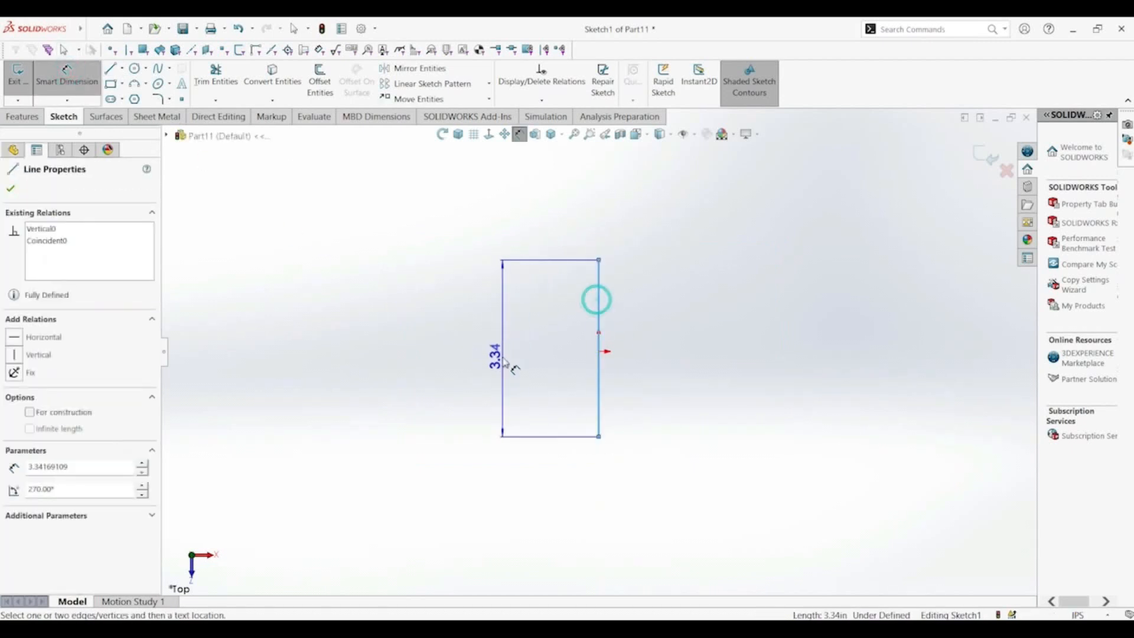
{"action": "left_click", "coordinate": [502, 362]}
{"action": "type", "text": ".10"}
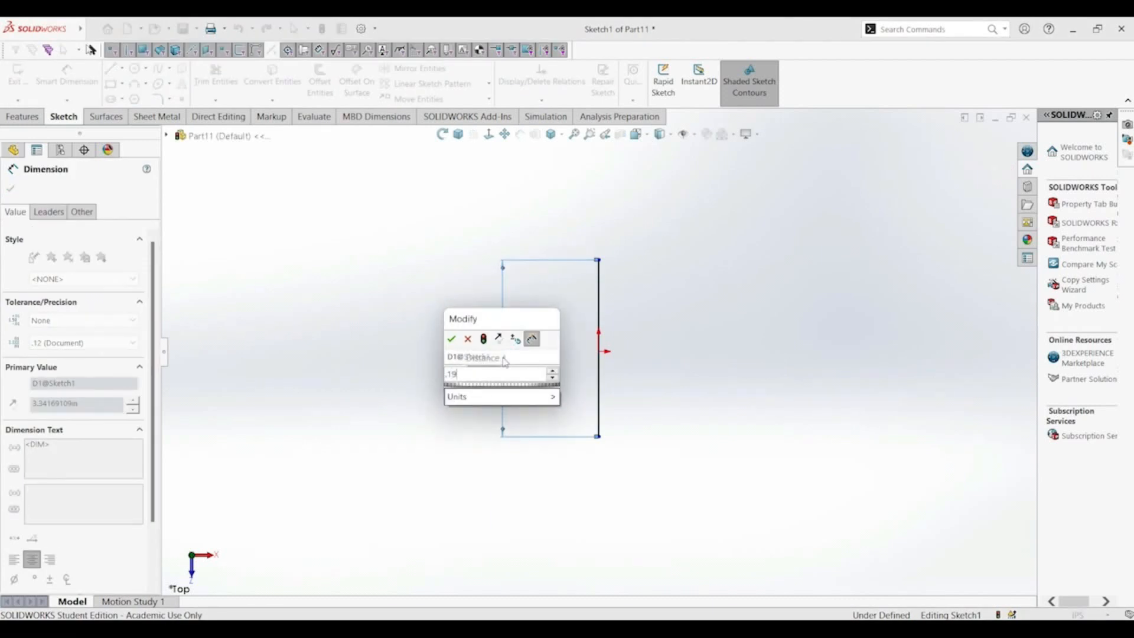
{"action": "key", "text": "Return"}
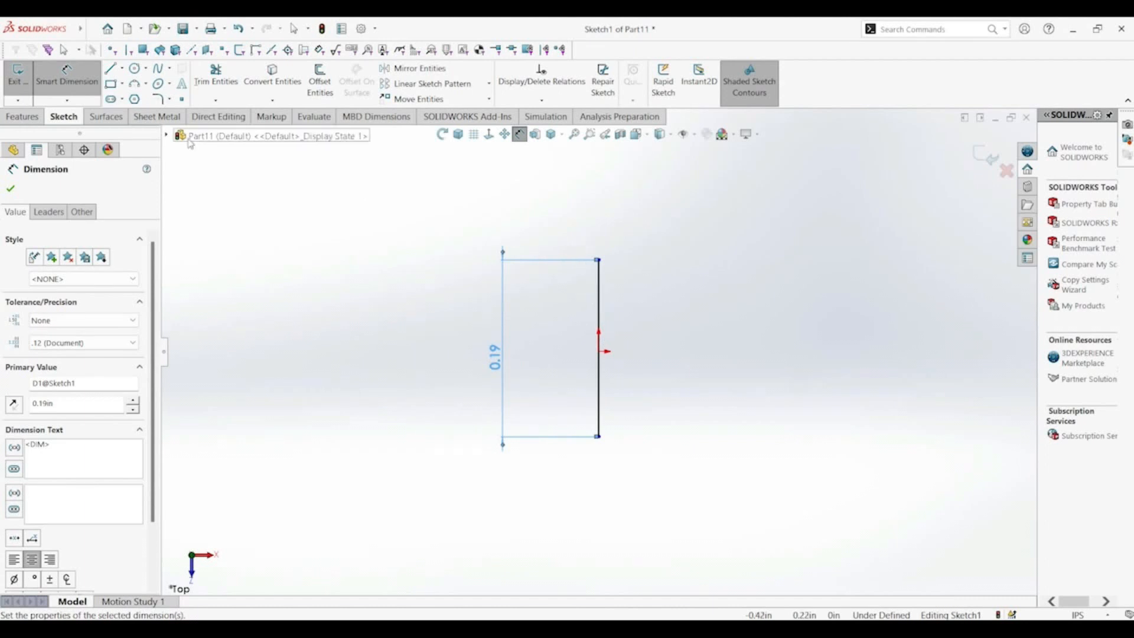
Close the profile into a half circle with a tangent arc from the line's lower endpoint to its upper endpoint
{"action": "left_click", "coordinate": [148, 86]}
{"action": "left_click", "coordinate": [155, 114]}
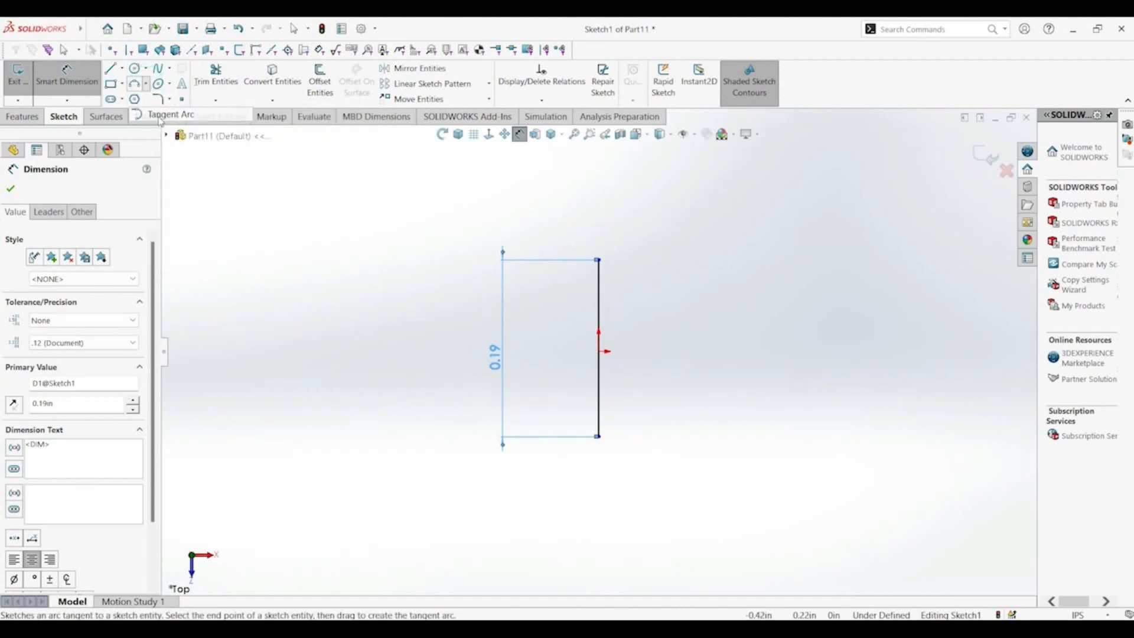
{"action": "left_click", "coordinate": [601, 436]}
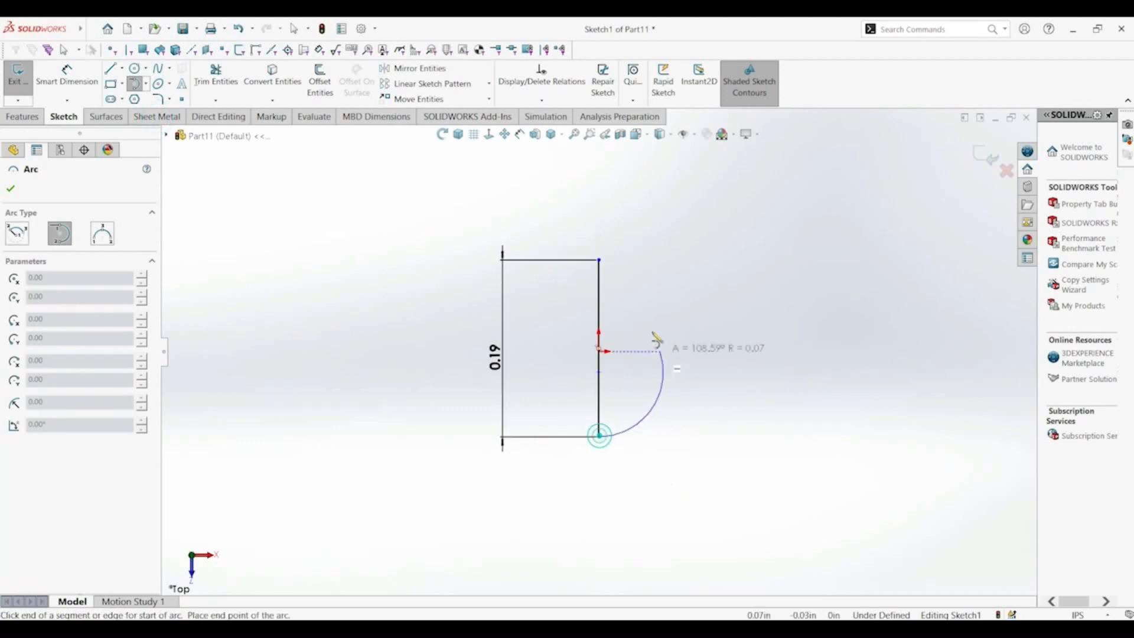
{"action": "left_click", "coordinate": [601, 261]}
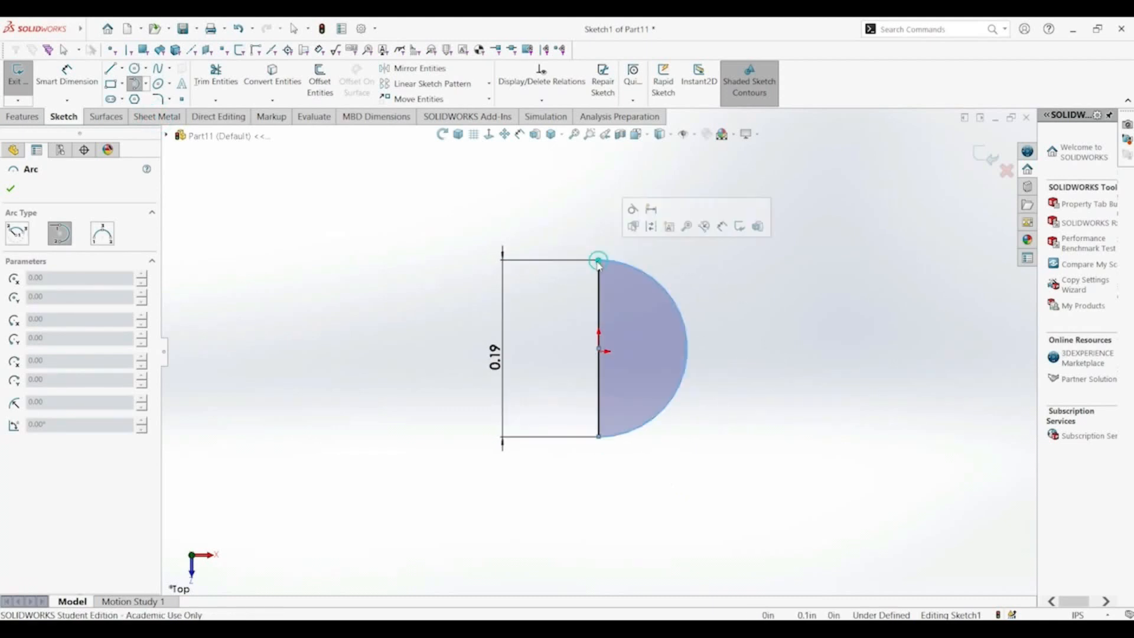
Revolve the half-circle profile 360 degrees about its straight line to form the ball, and show it in trimetric view
{"action": "left_click", "coordinate": [11, 117]}
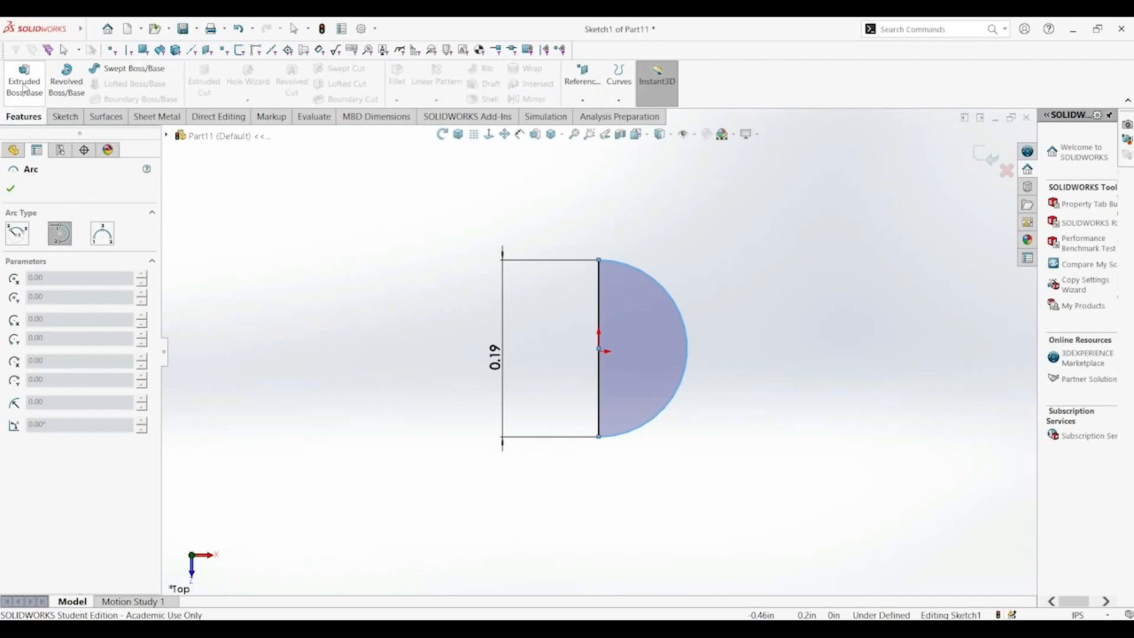
{"action": "left_click", "coordinate": [61, 85]}
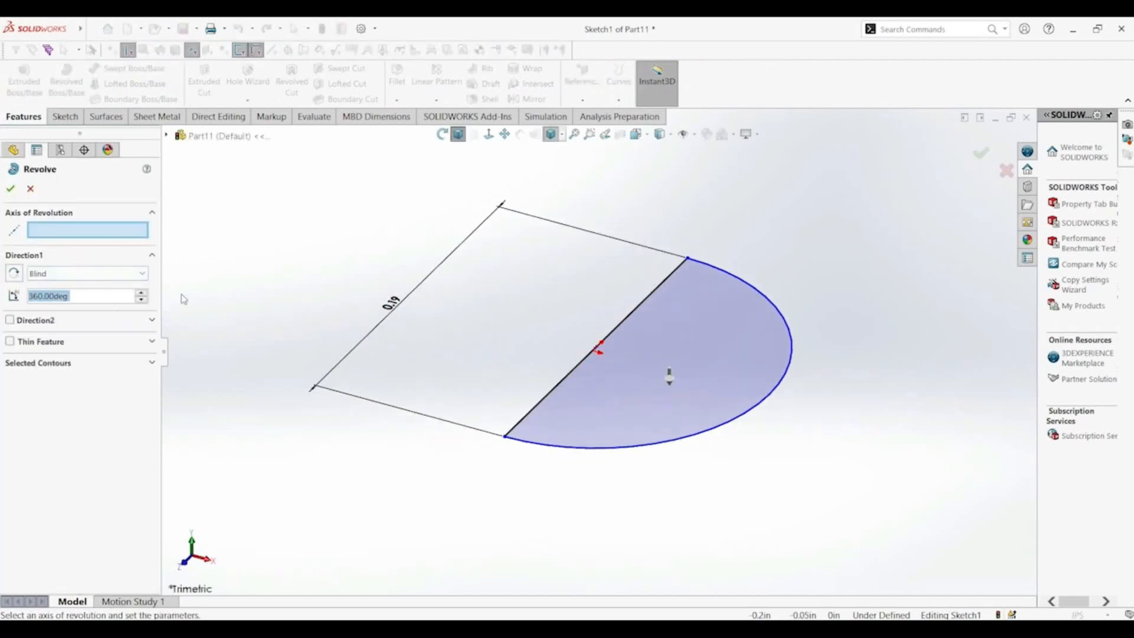
{"action": "left_click", "coordinate": [60, 231]}
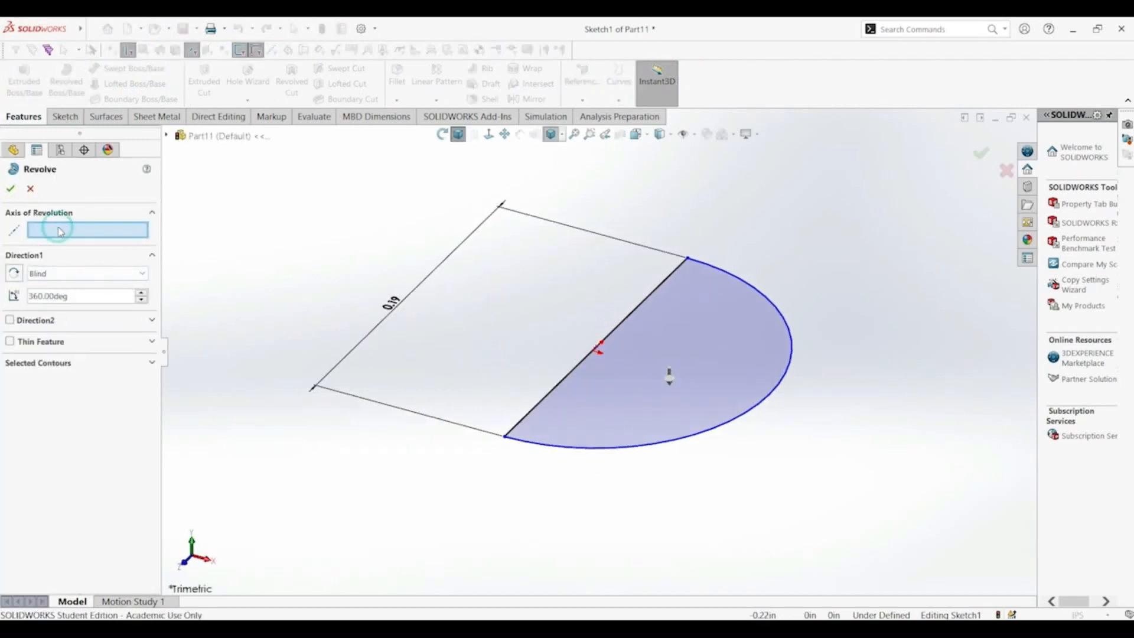
{"action": "left_click", "coordinate": [635, 314]}
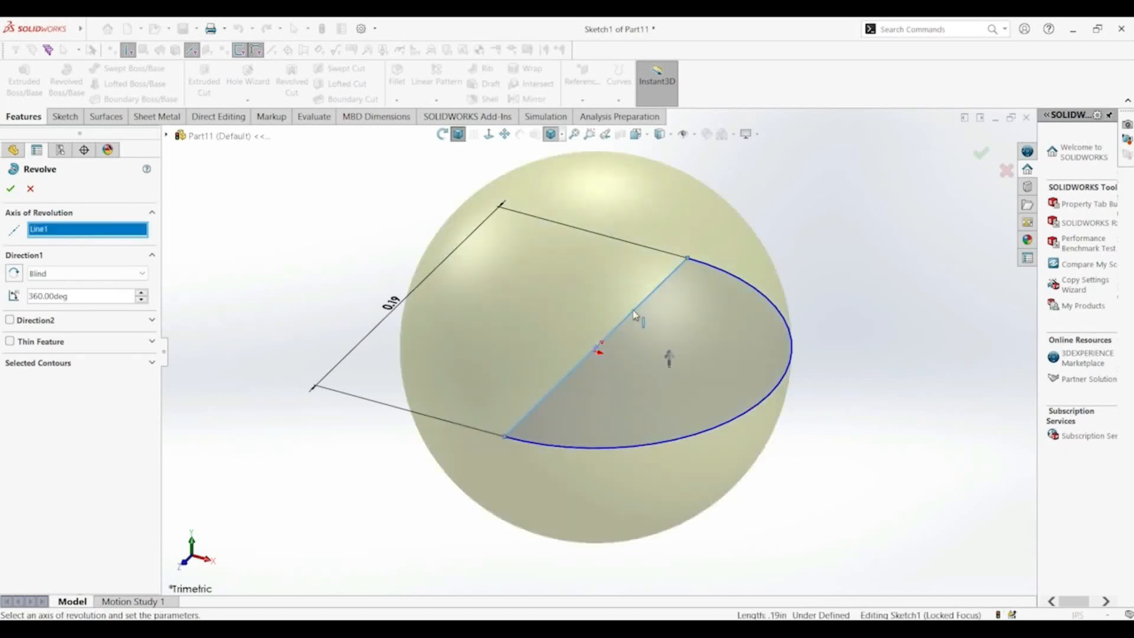
{"action": "left_click", "coordinate": [11, 189]}
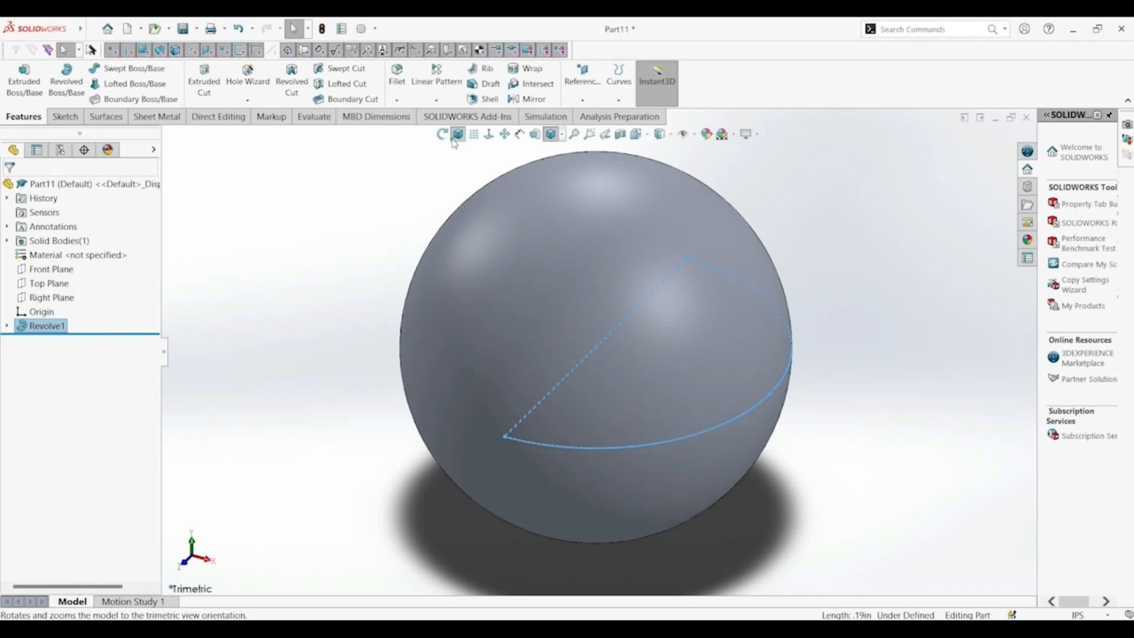
{"action": "left_click", "coordinate": [458, 134]}
{"action": "left_click", "coordinate": [402, 340]}
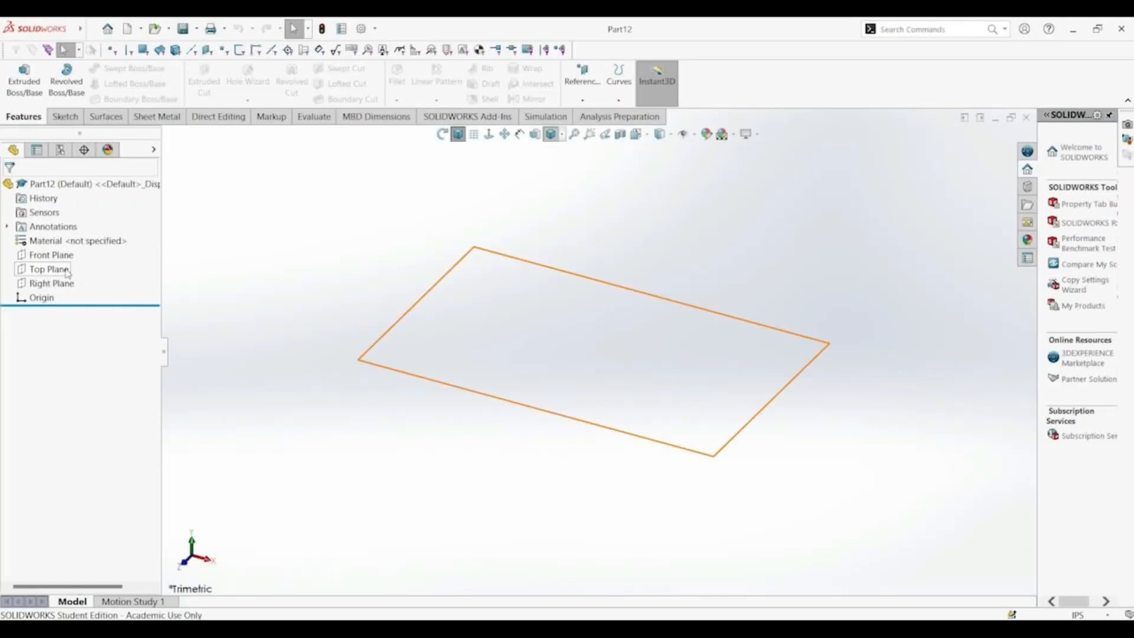
In the new part, start a Top Plane sketch and draw two concentric circles on the origin, the outer about 7.23 in in diameter
{"action": "left_click", "coordinate": [67, 270]}
{"action": "left_click", "coordinate": [77, 249]}
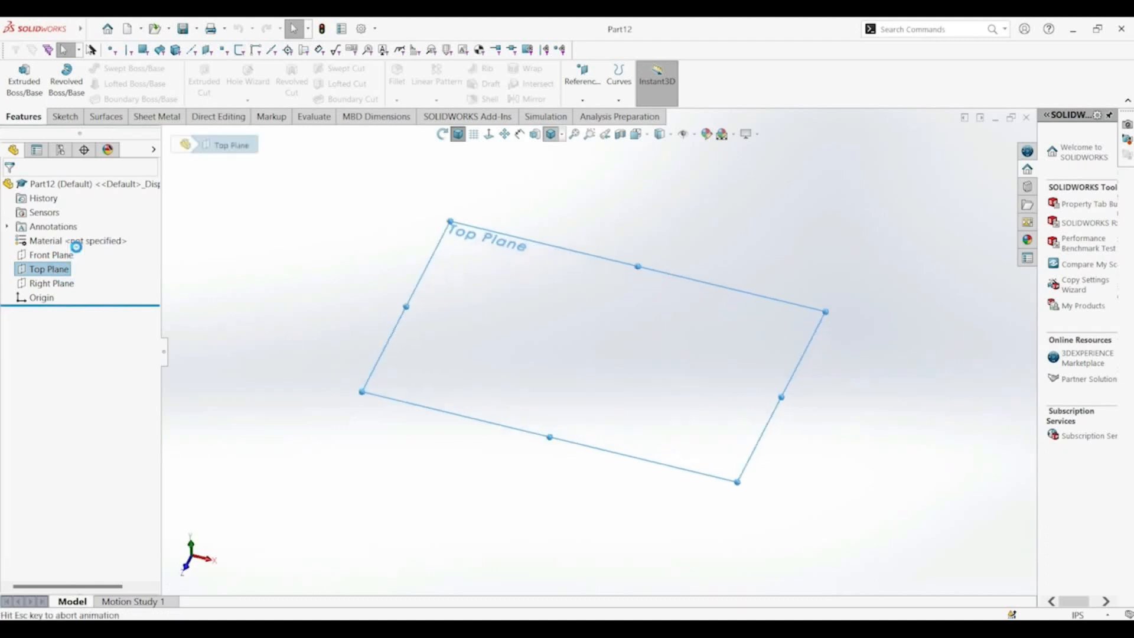
{"action": "left_click", "coordinate": [135, 69]}
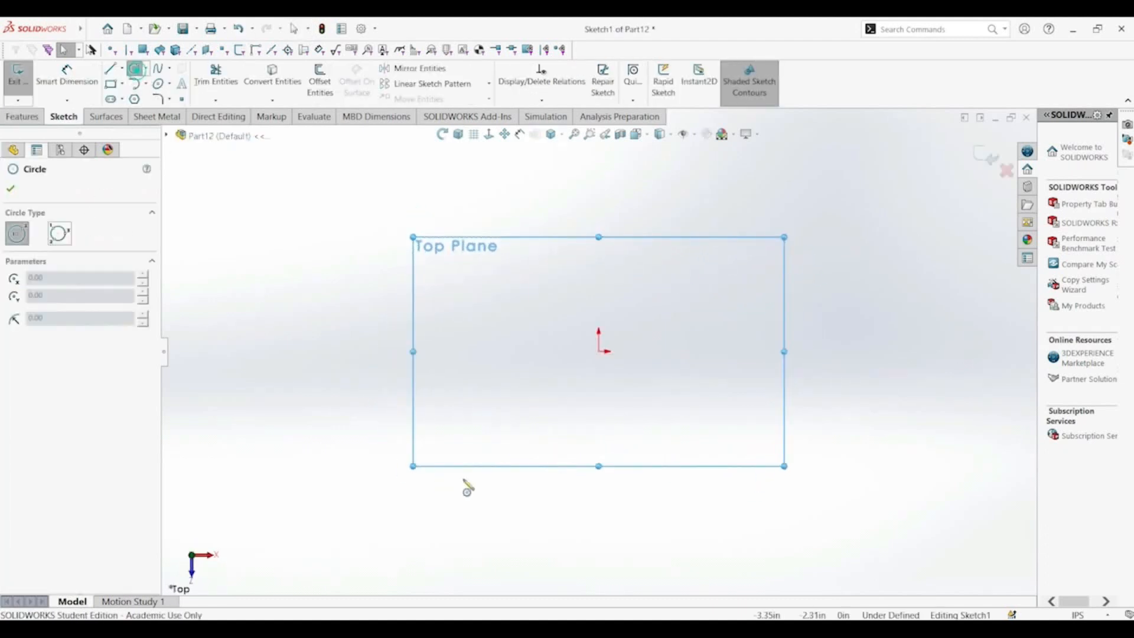
{"action": "left_click", "coordinate": [601, 351]}
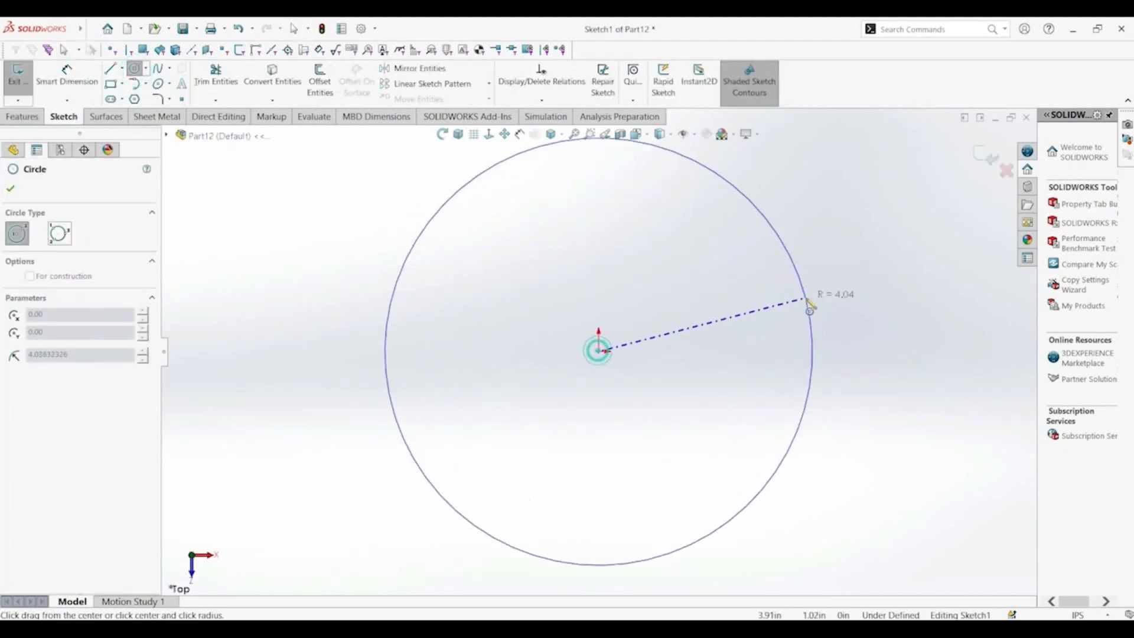
{"action": "left_click", "coordinate": [786, 304]}
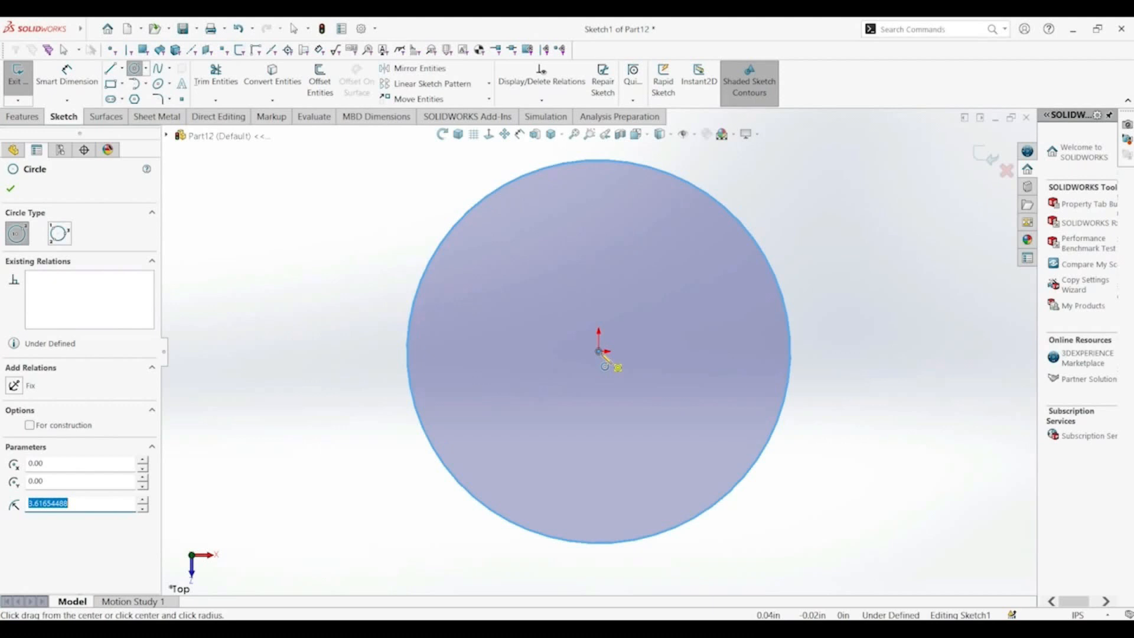
{"action": "left_click", "coordinate": [599, 352]}
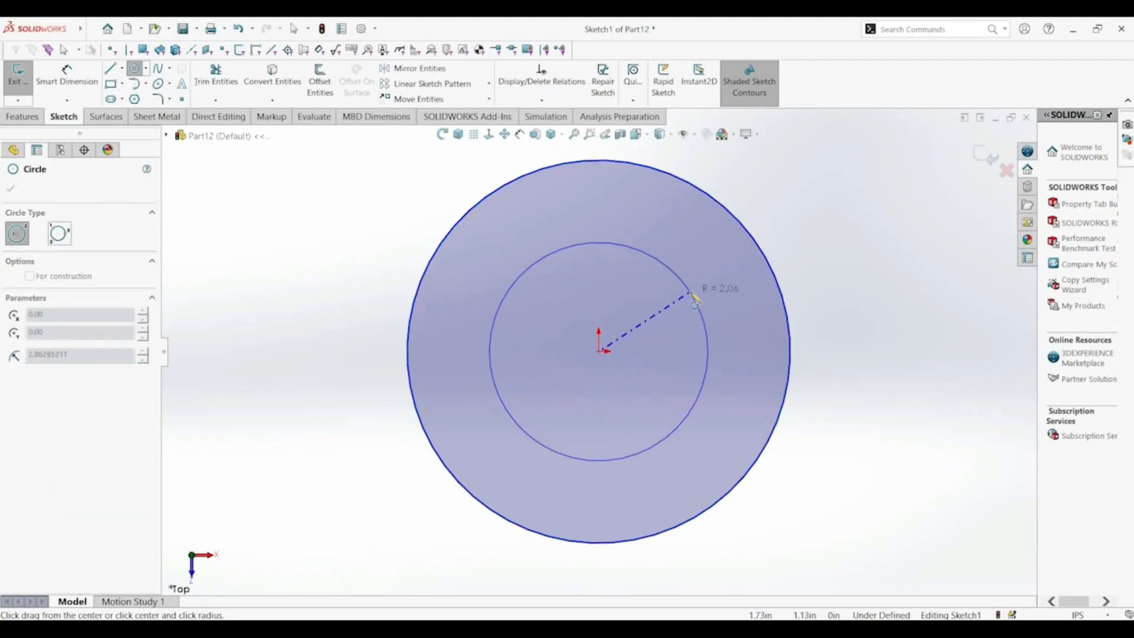
{"action": "left_click", "coordinate": [713, 275]}
Dimension the outer circle to a diameter of 0.63 in and the inner circle to 0.50 in
{"action": "left_click", "coordinate": [67, 75]}
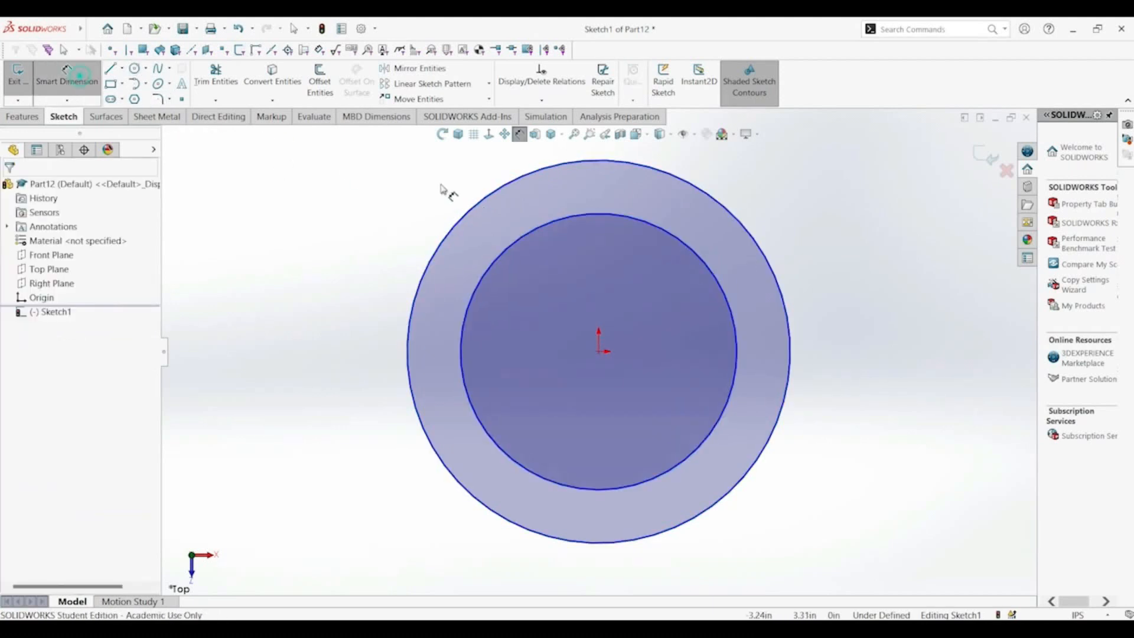
{"action": "left_click", "coordinate": [548, 171]}
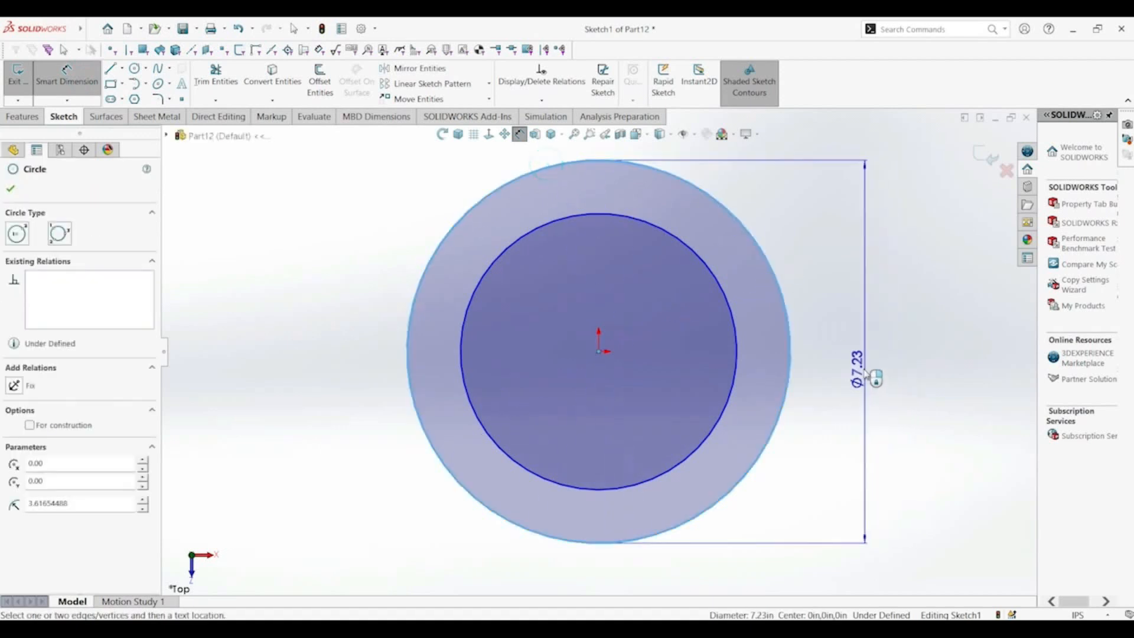
{"action": "left_click", "coordinate": [859, 362]}
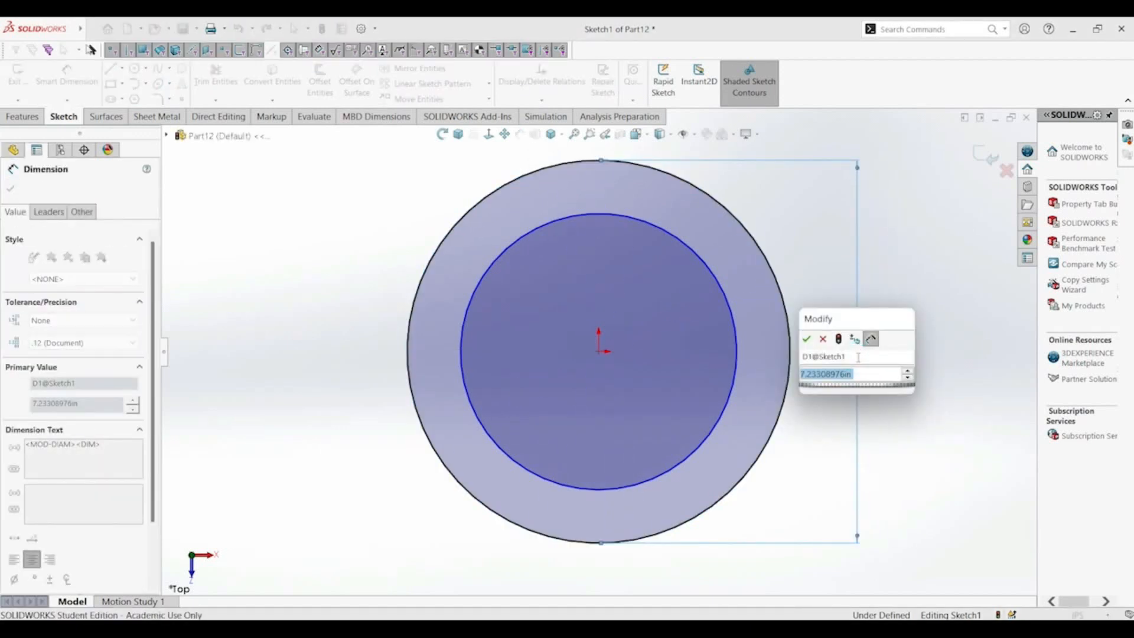
{"action": "type", "text": "0.63"}
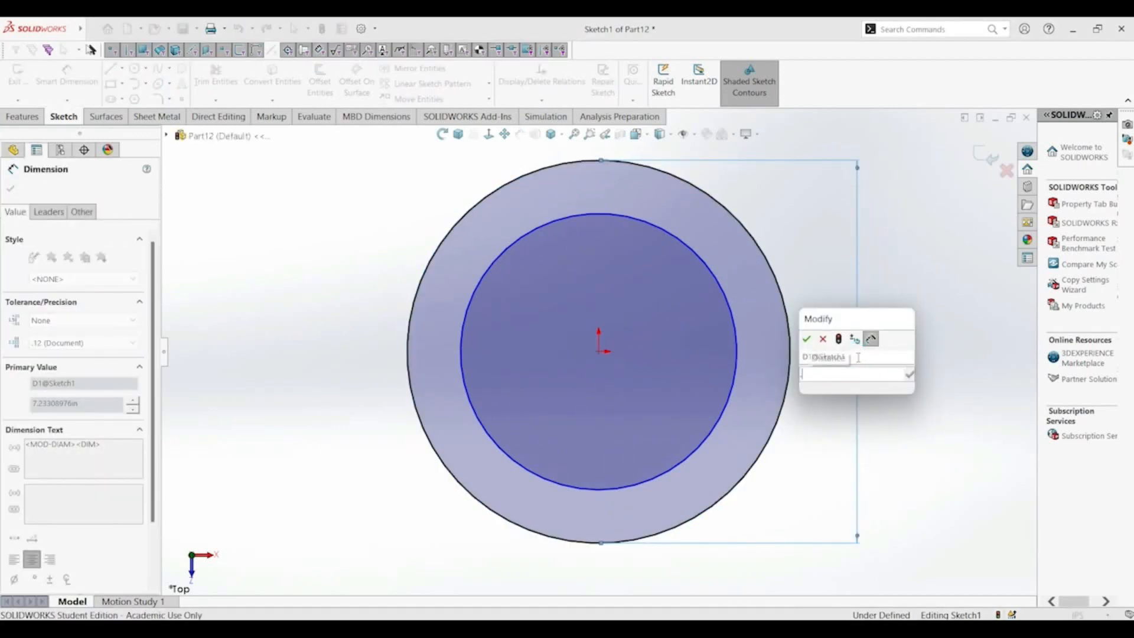
{"action": "key", "text": "Return"}
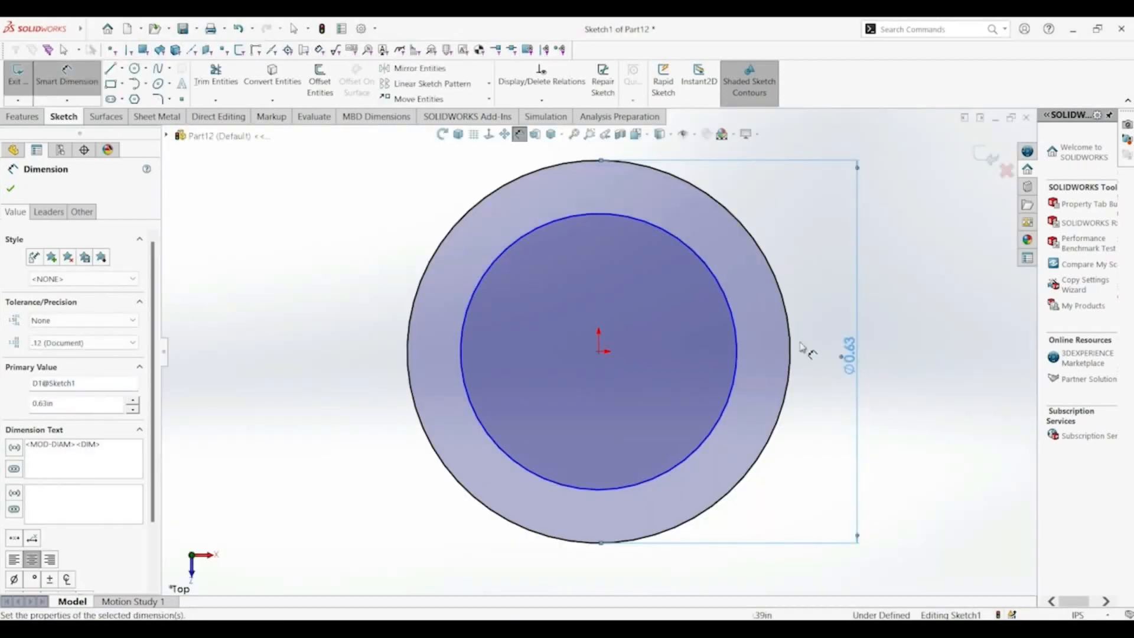
{"action": "left_click", "coordinate": [737, 355]}
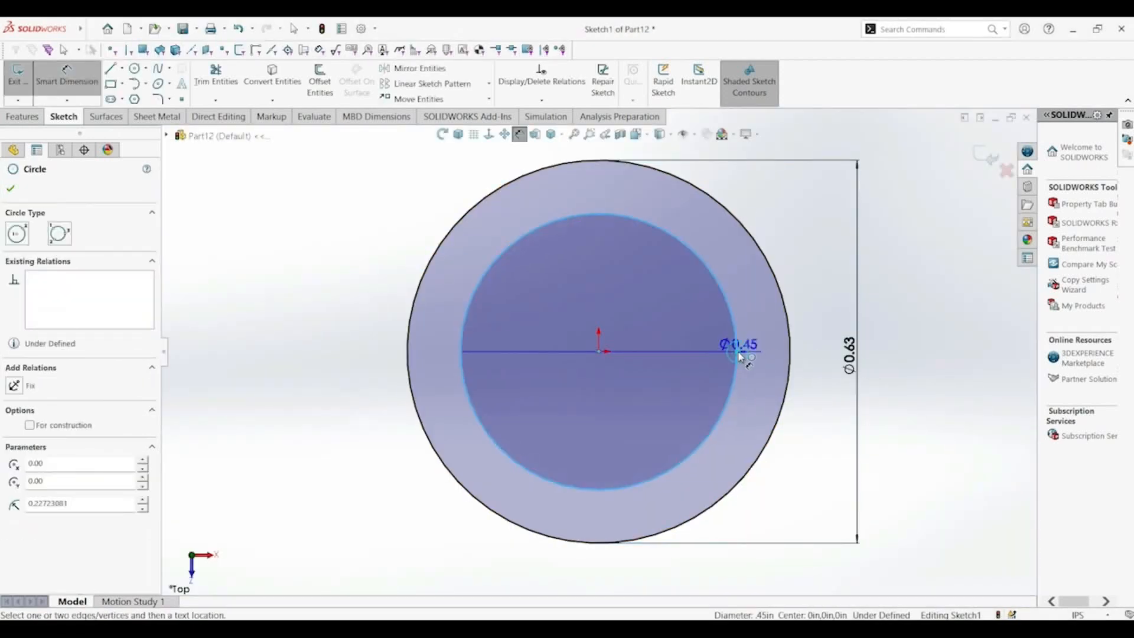
{"action": "left_click", "coordinate": [818, 350]}
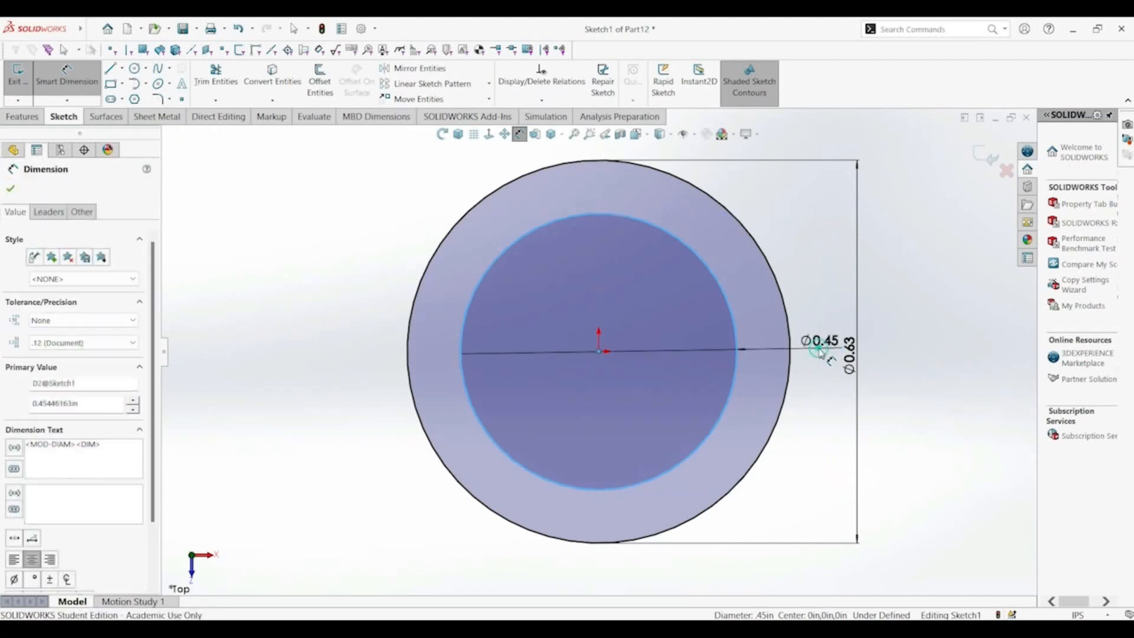
{"action": "type", "text": "0.5"}
{"action": "key", "text": "Return"}
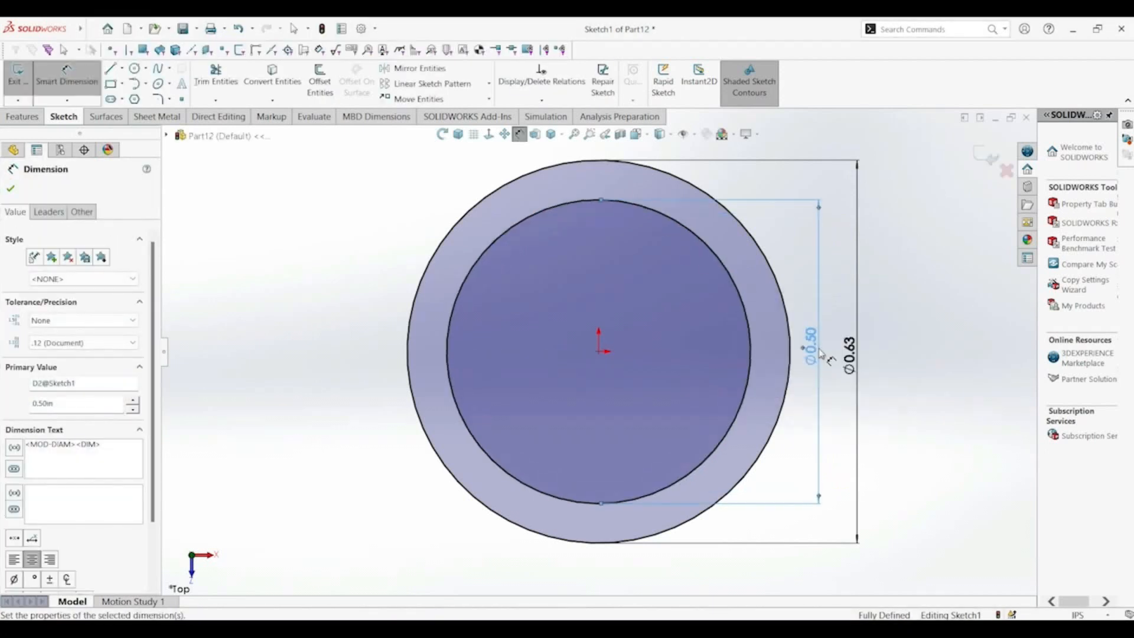
Extrude the ring profile 0.1875 in with the Mid Plane end condition
{"action": "left_click", "coordinate": [458, 134]}
{"action": "left_click", "coordinate": [23, 116]}
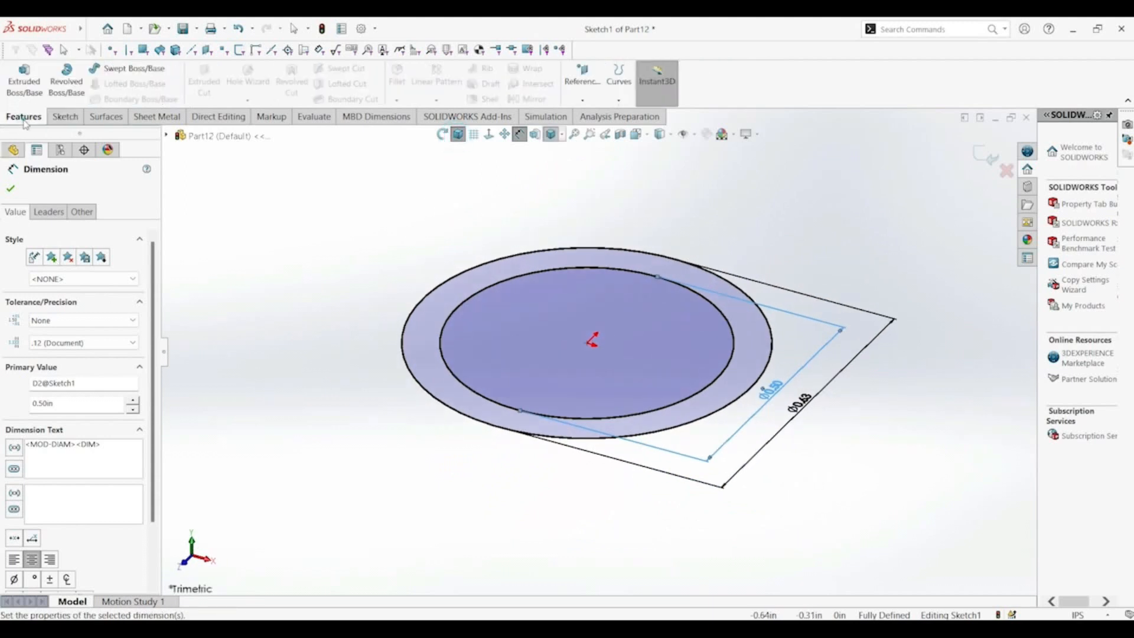
{"action": "left_click", "coordinate": [27, 87]}
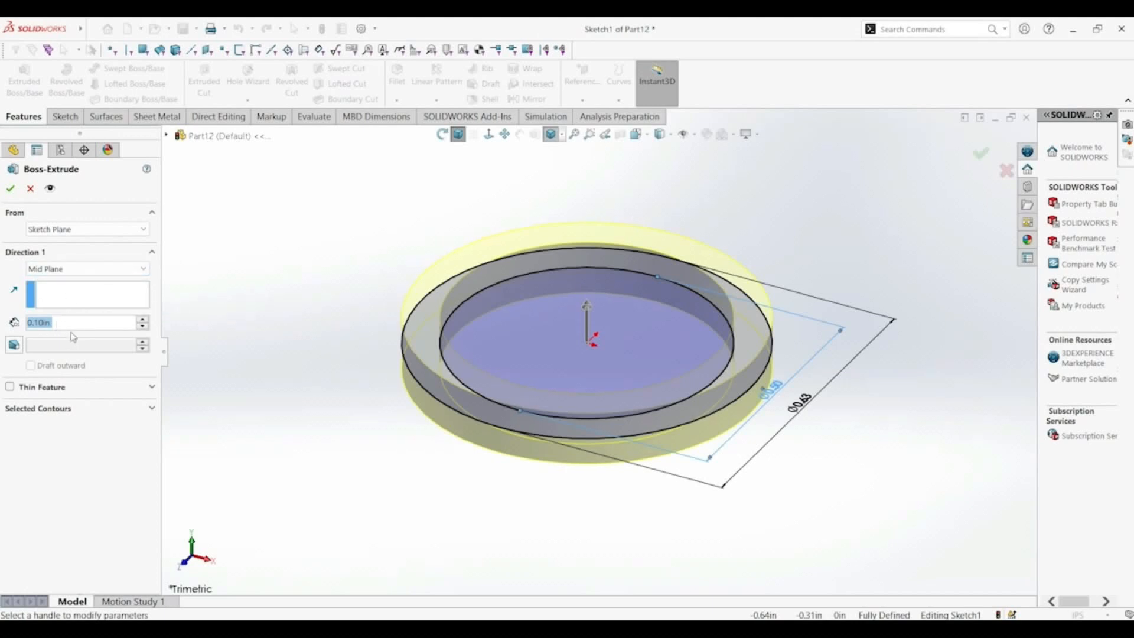
{"action": "type", "text": ".18"}
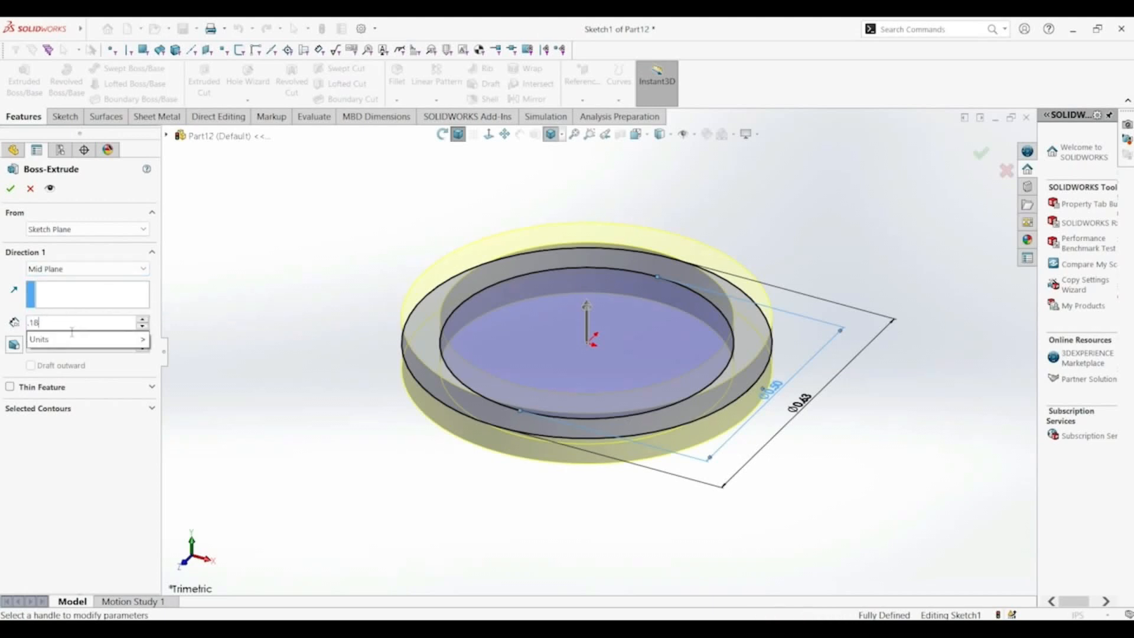
{"action": "type", "text": "75"}
{"action": "key", "text": "Return"}
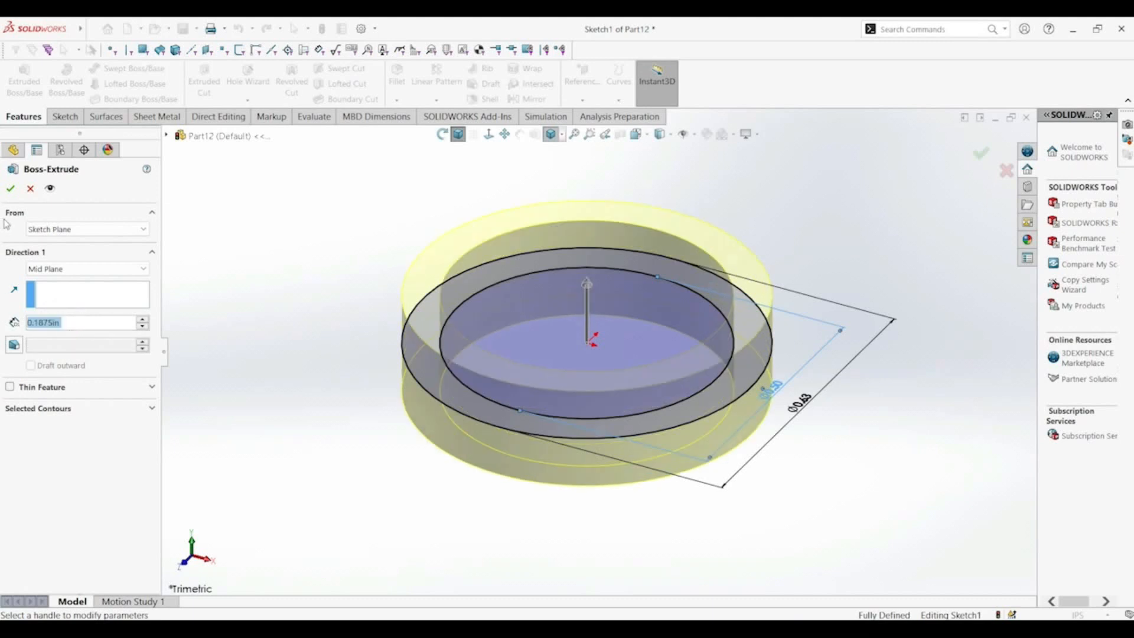
{"action": "left_click", "coordinate": [10, 188]}
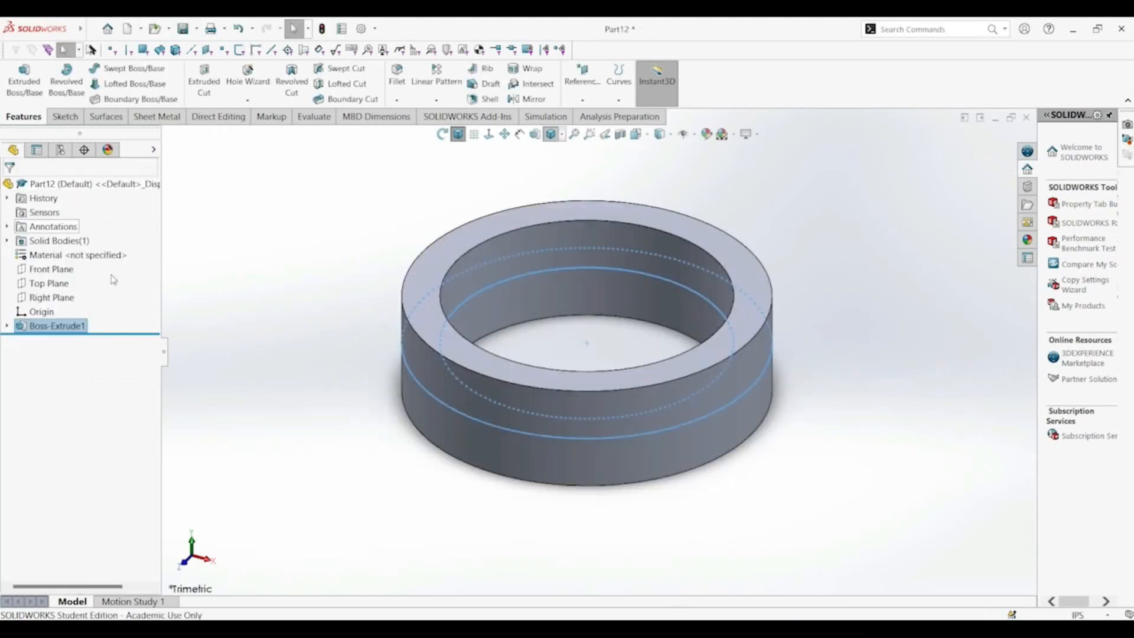
{"action": "left_click", "coordinate": [415, 491]}
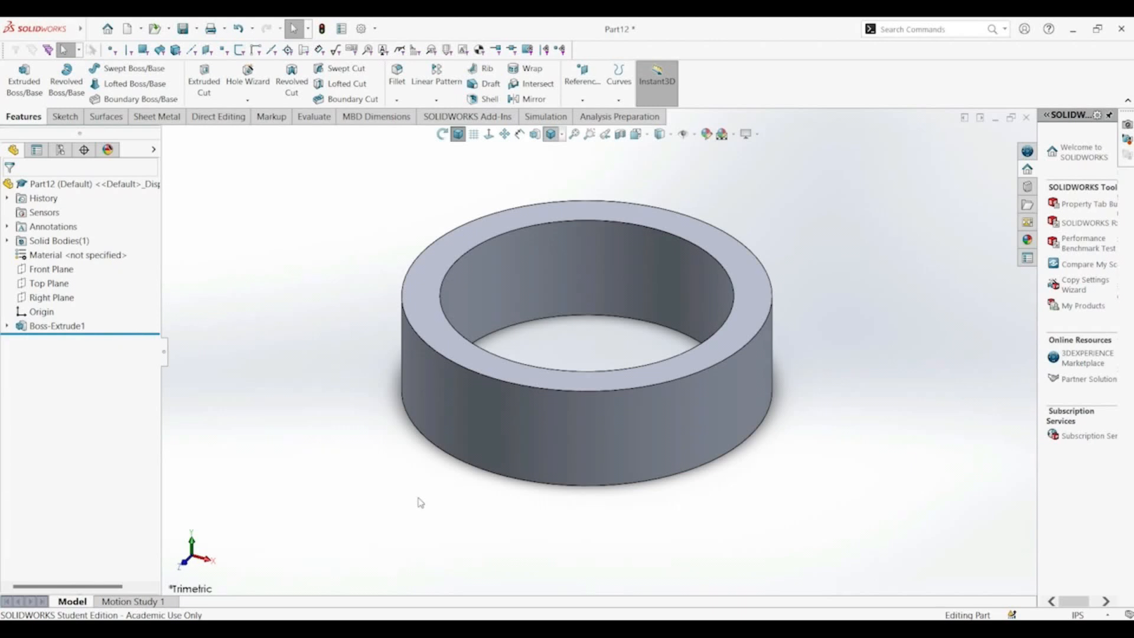
Start a sketch on the Right Plane and draw a circle centred just below the origin, about 0.088 in in radius
{"action": "left_click", "coordinate": [51, 297]}
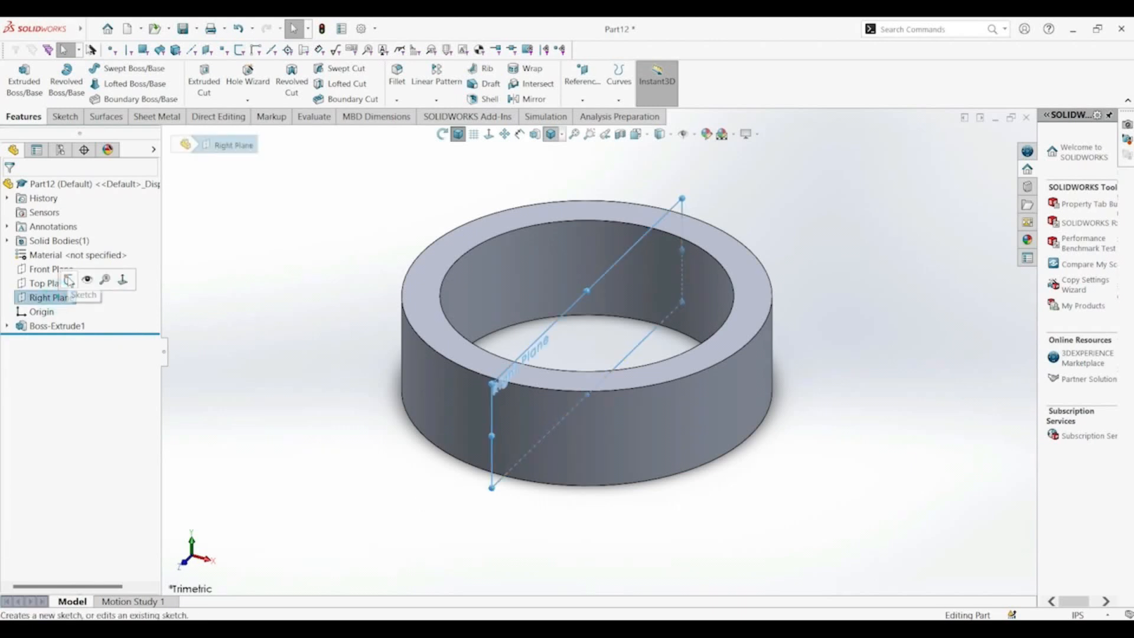
{"action": "left_click", "coordinate": [69, 281]}
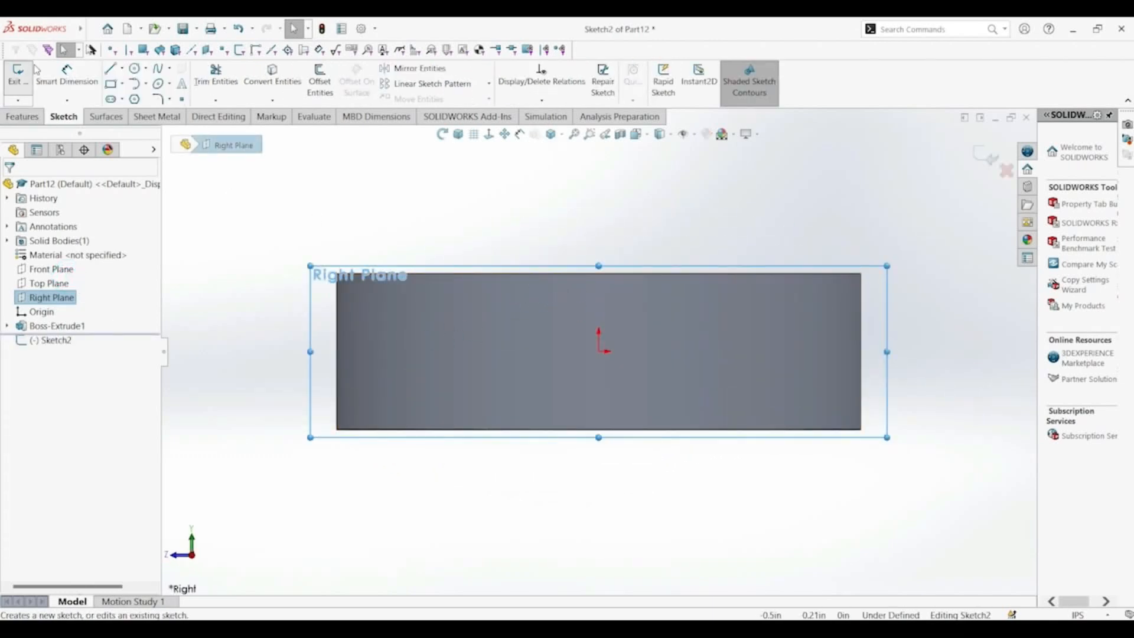
{"action": "left_click", "coordinate": [134, 68]}
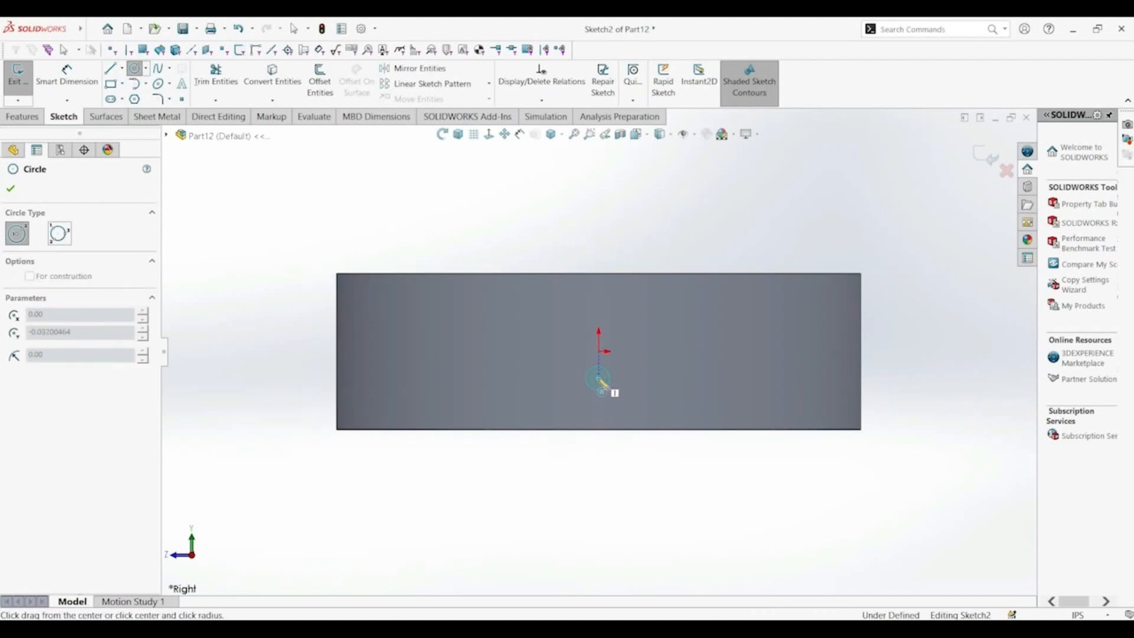
{"action": "left_click", "coordinate": [599, 378]}
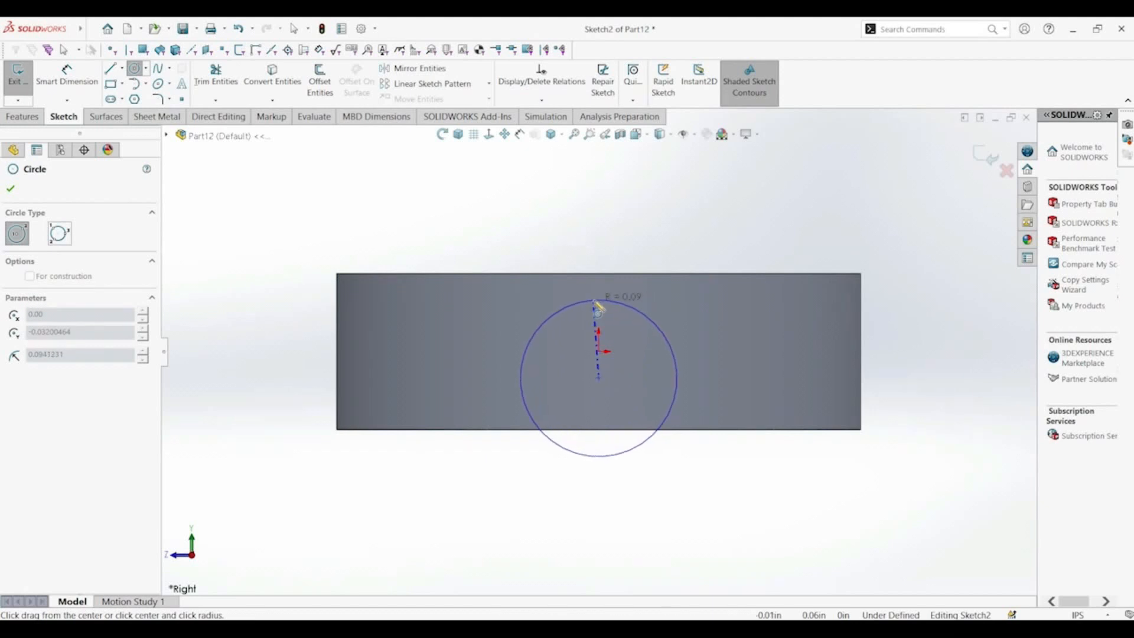
{"action": "left_click", "coordinate": [600, 306]}
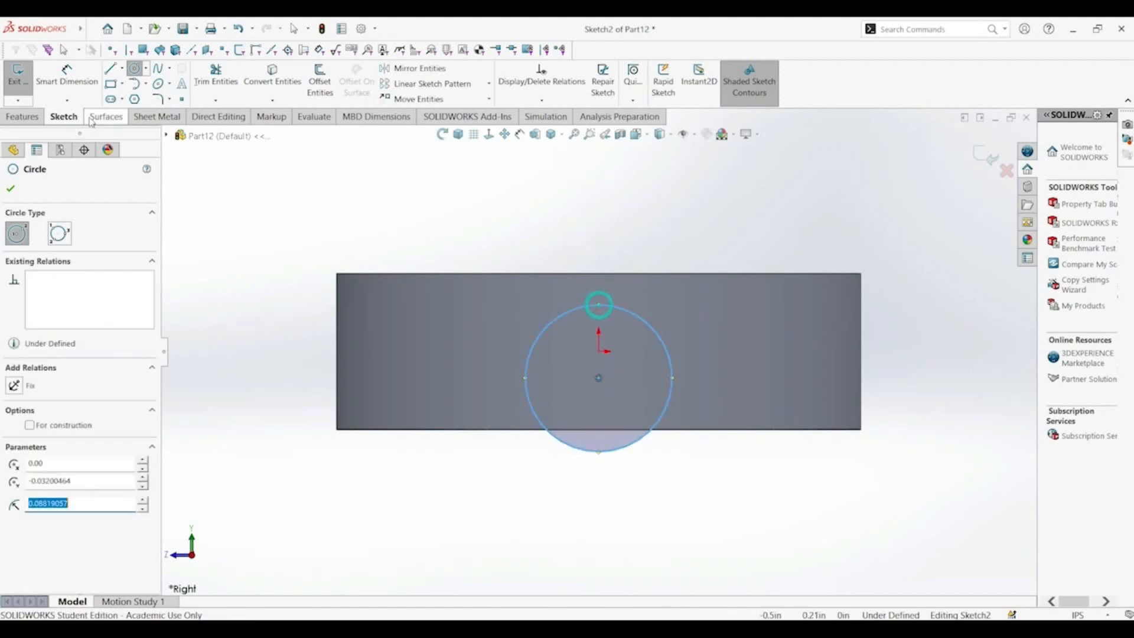
Draw a horizontal centerline about 0.096 in long, starting at the circle's uppermost point and tangent to the circle
{"action": "left_click", "coordinate": [120, 69]}
{"action": "left_click", "coordinate": [142, 98]}
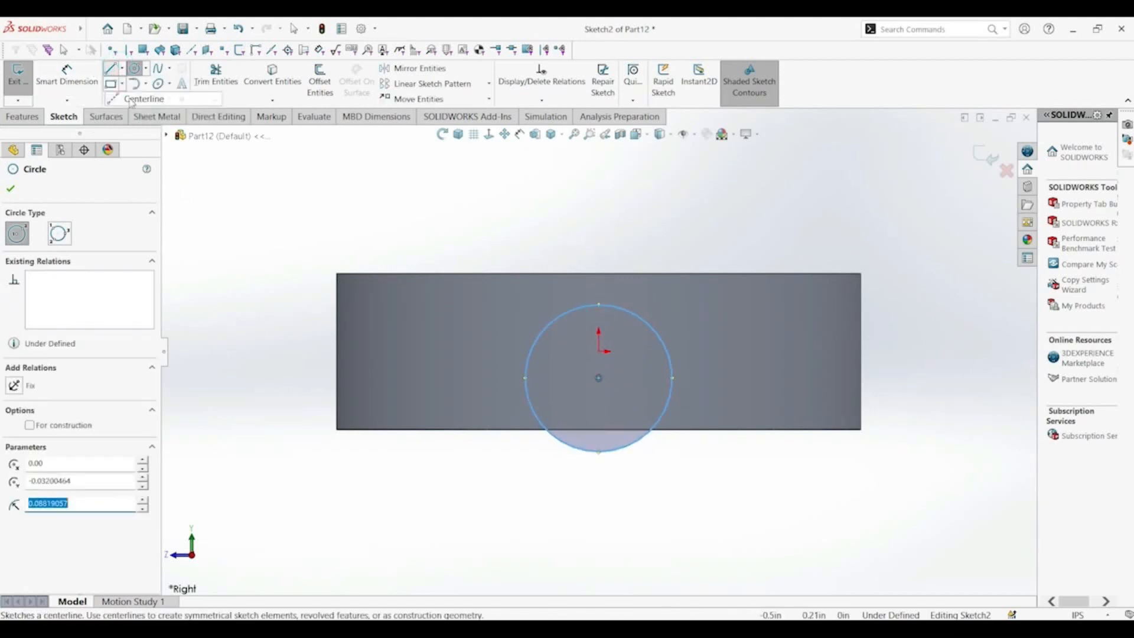
{"action": "left_click", "coordinate": [600, 305]}
{"action": "left_click", "coordinate": [519, 305]}
{"action": "key", "text": "Escape"}
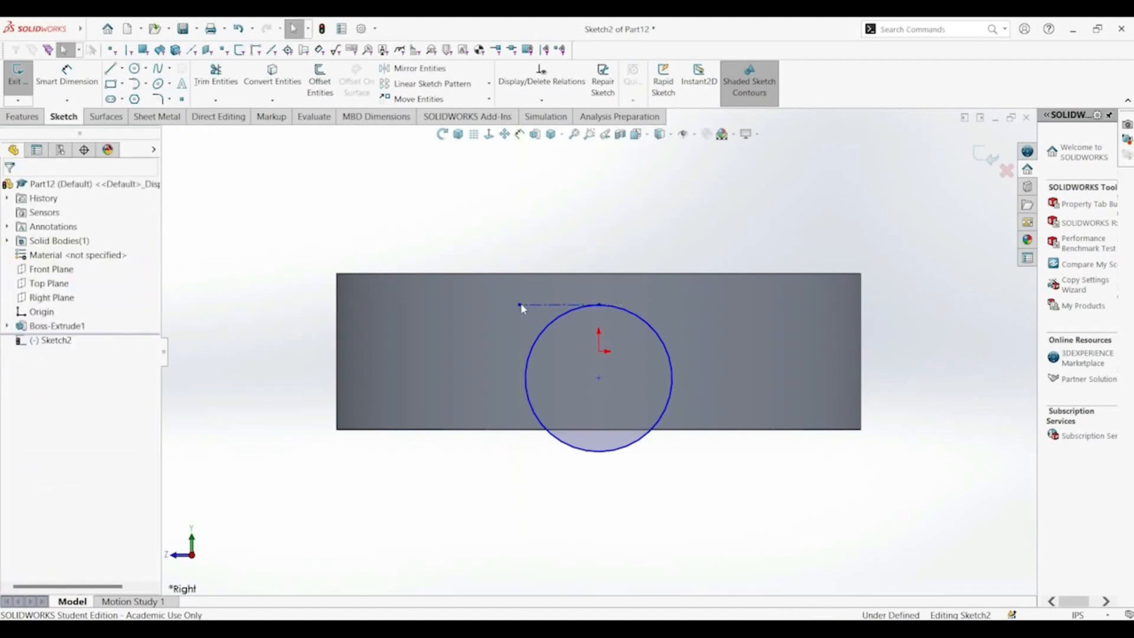
Dimension the distance between the ring's upper edge and the centerline to 0.03 in
{"action": "left_click", "coordinate": [67, 76]}
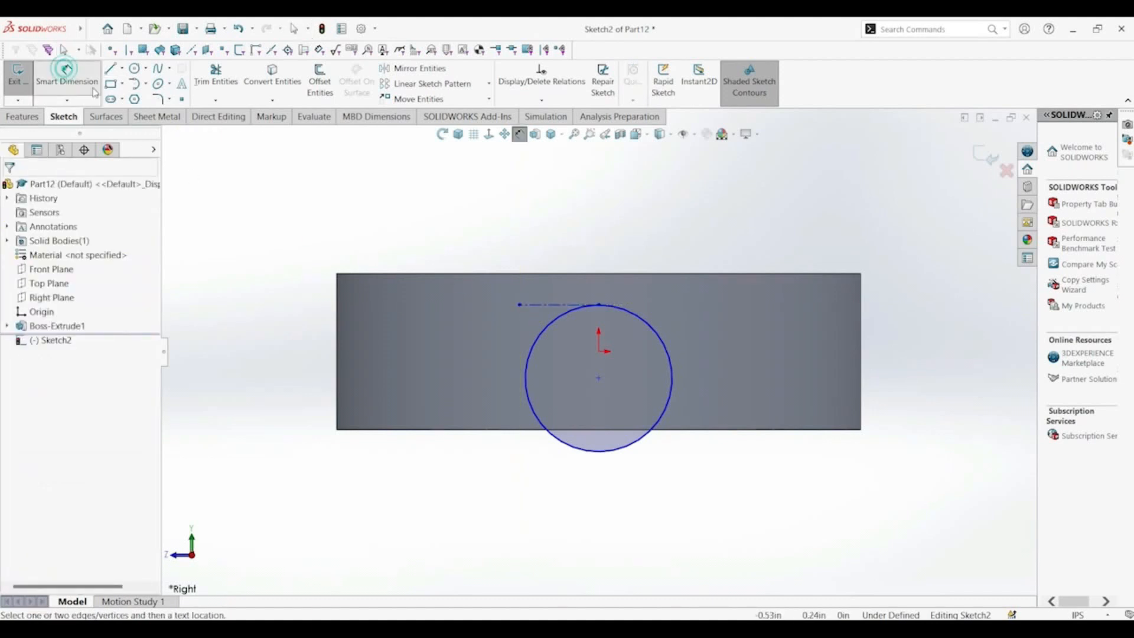
{"action": "left_click", "coordinate": [530, 274]}
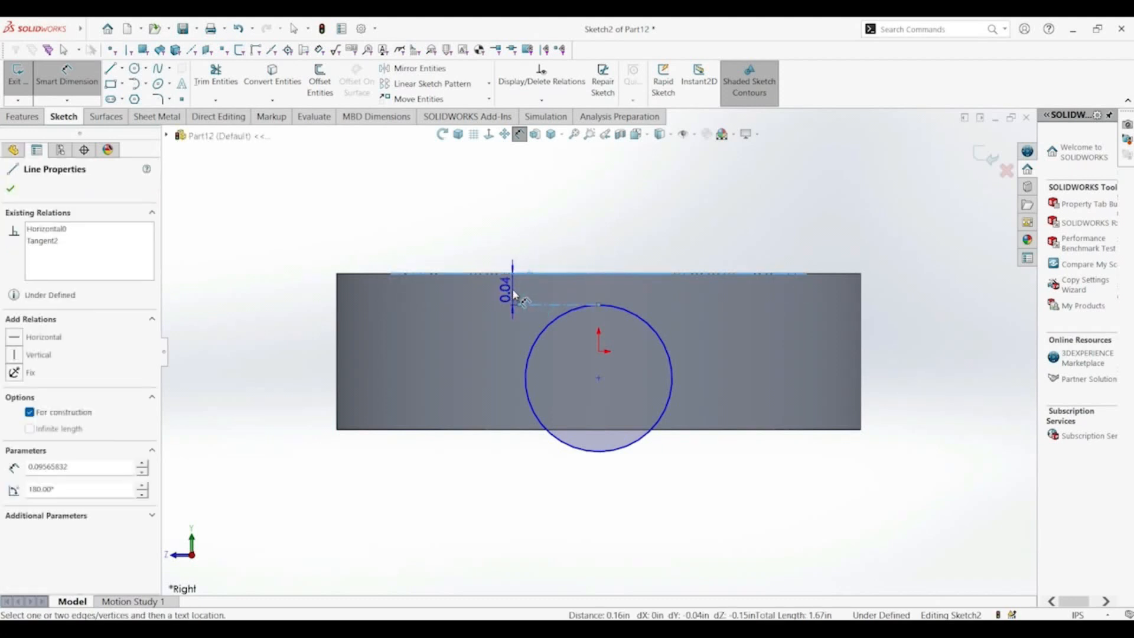
{"action": "left_click", "coordinate": [514, 295]}
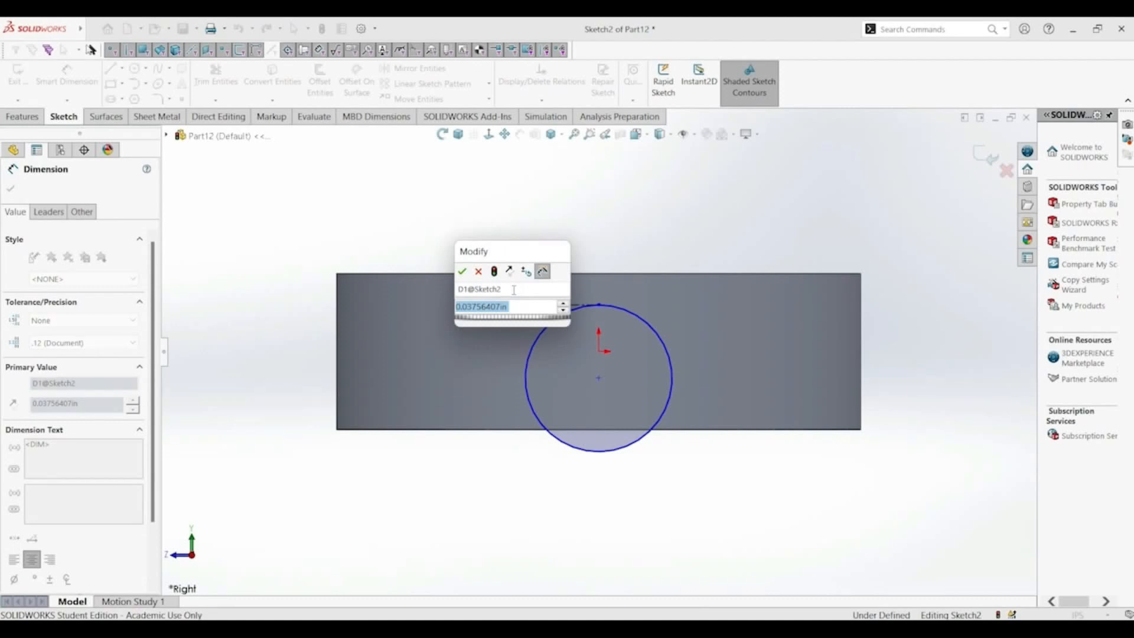
{"action": "type", "text": "0.03"}
{"action": "key", "text": "Return"}
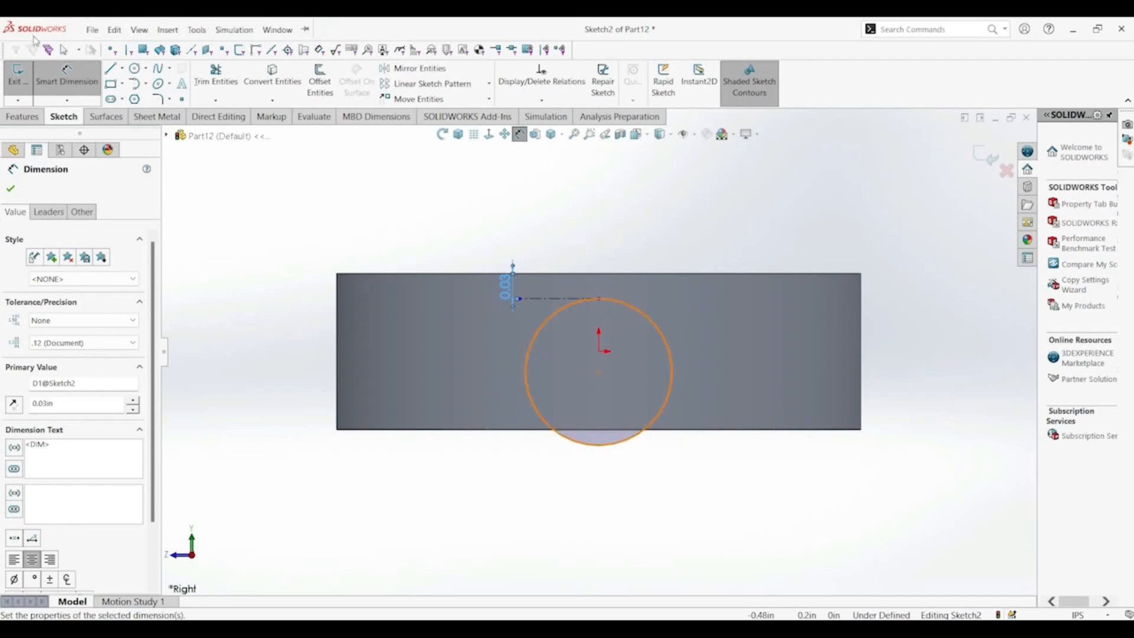
Dimension the circle's diameter to 0.19 in
{"action": "left_click", "coordinate": [85, 76]}
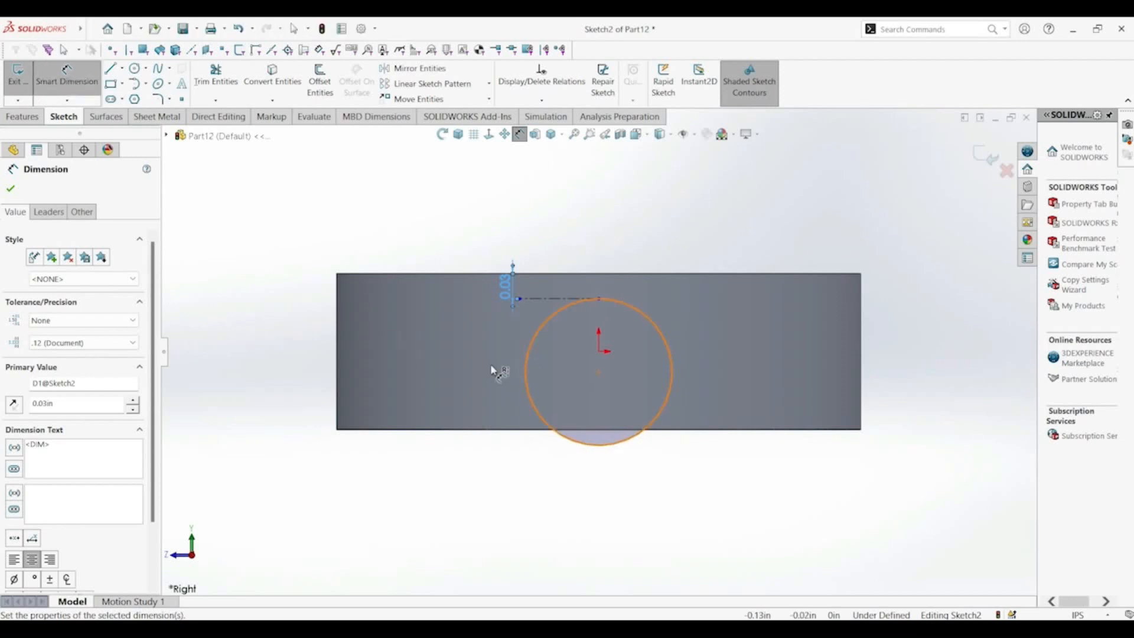
{"action": "left_click", "coordinate": [531, 387]}
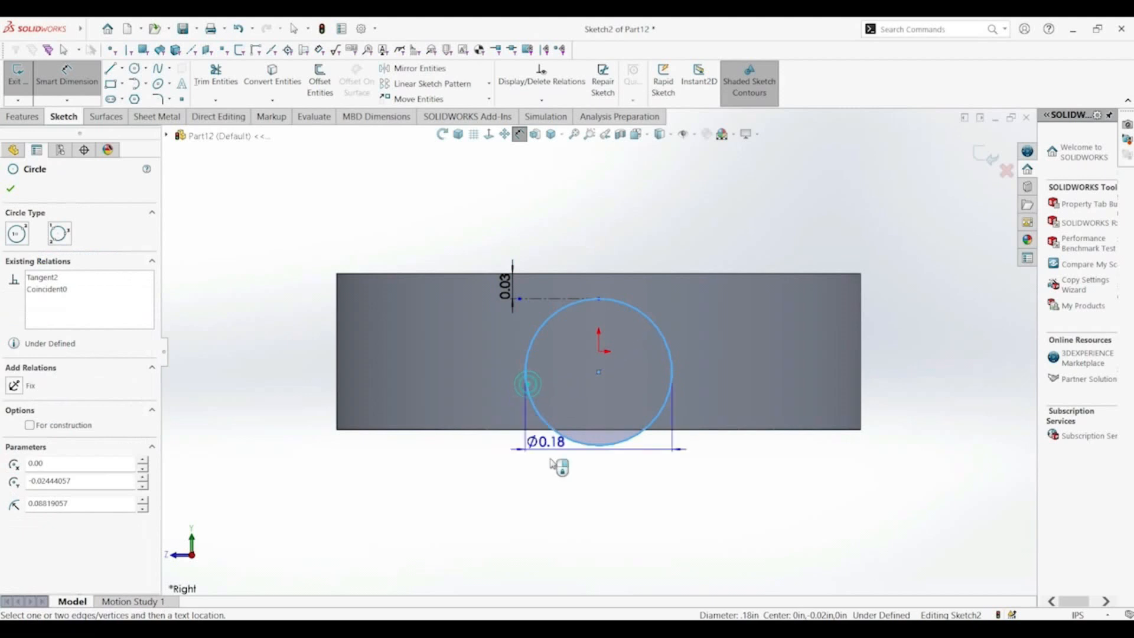
{"action": "left_click", "coordinate": [593, 483]}
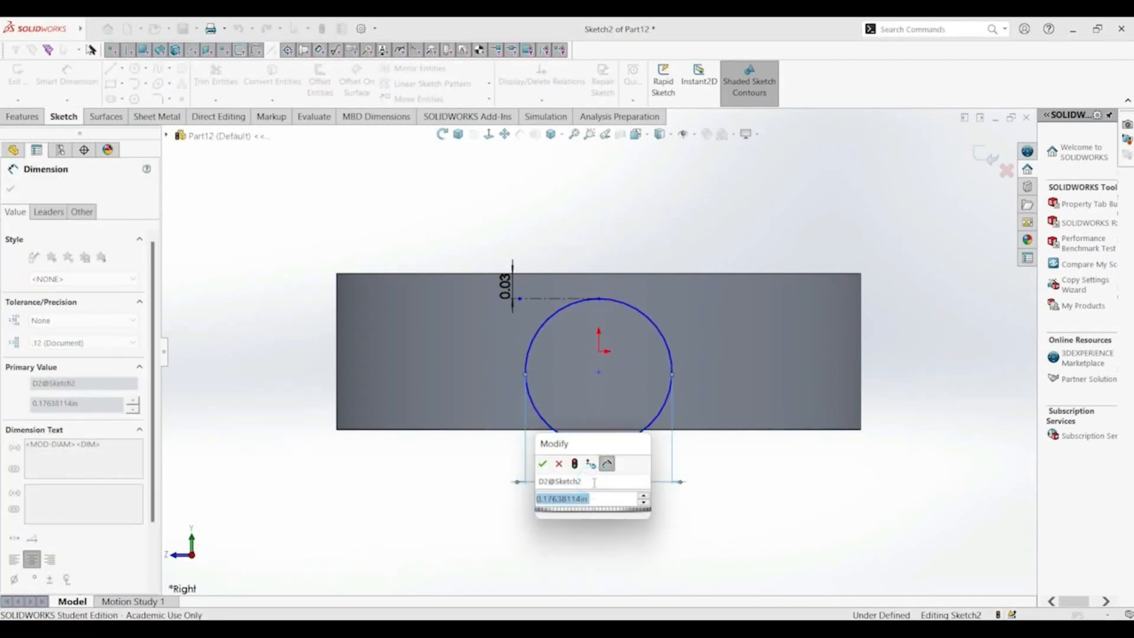
{"action": "type", "text": ".19"}
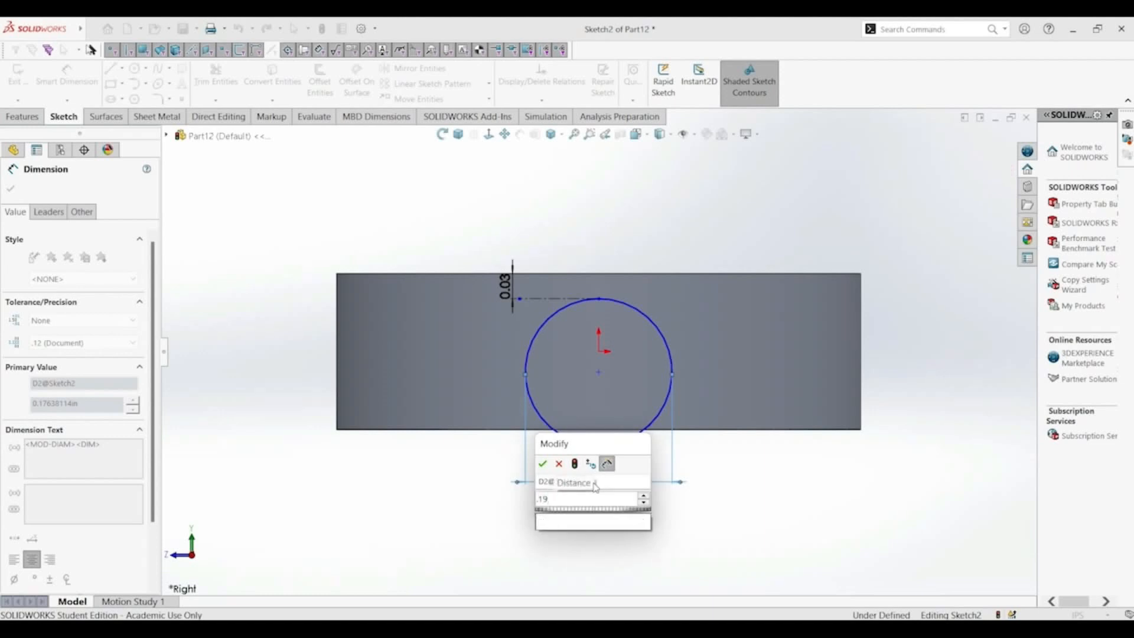
{"action": "key", "text": "Return"}
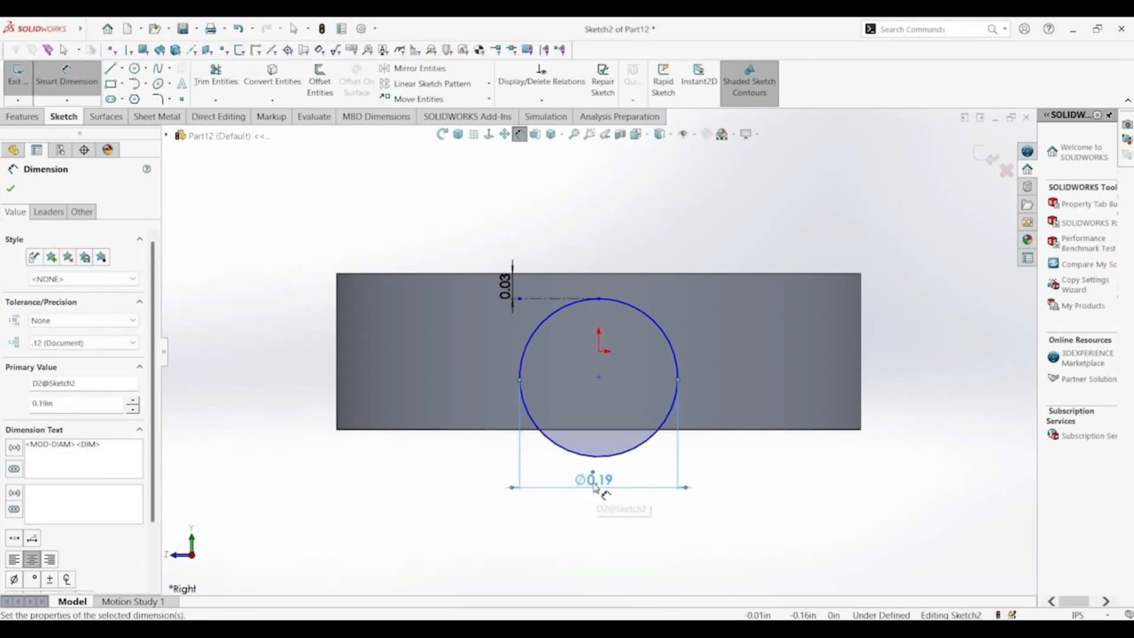
Cut the circle through one side of the ring wall with an Extruded Cut using the Through All end condition
{"action": "left_click", "coordinate": [457, 134]}
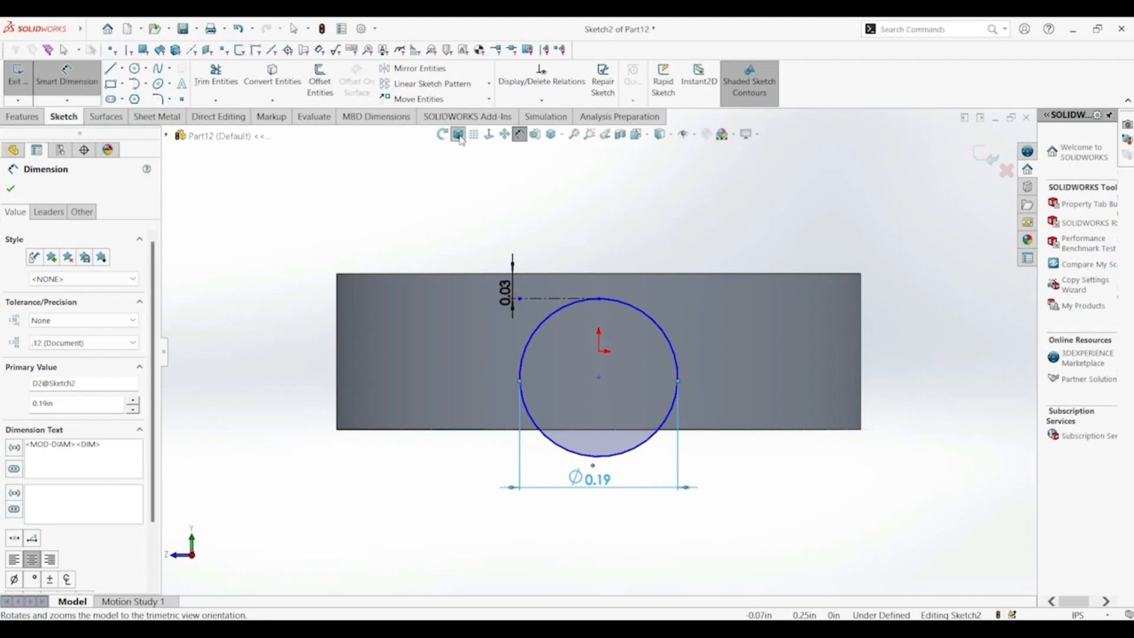
{"action": "left_click", "coordinate": [23, 117]}
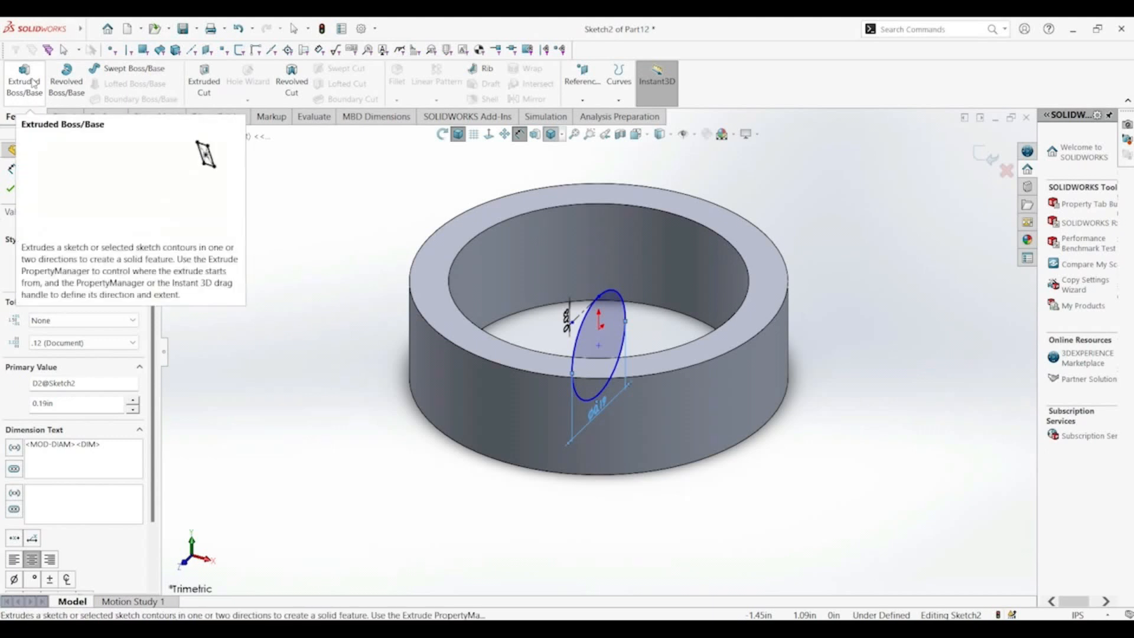
{"action": "left_click", "coordinate": [202, 83]}
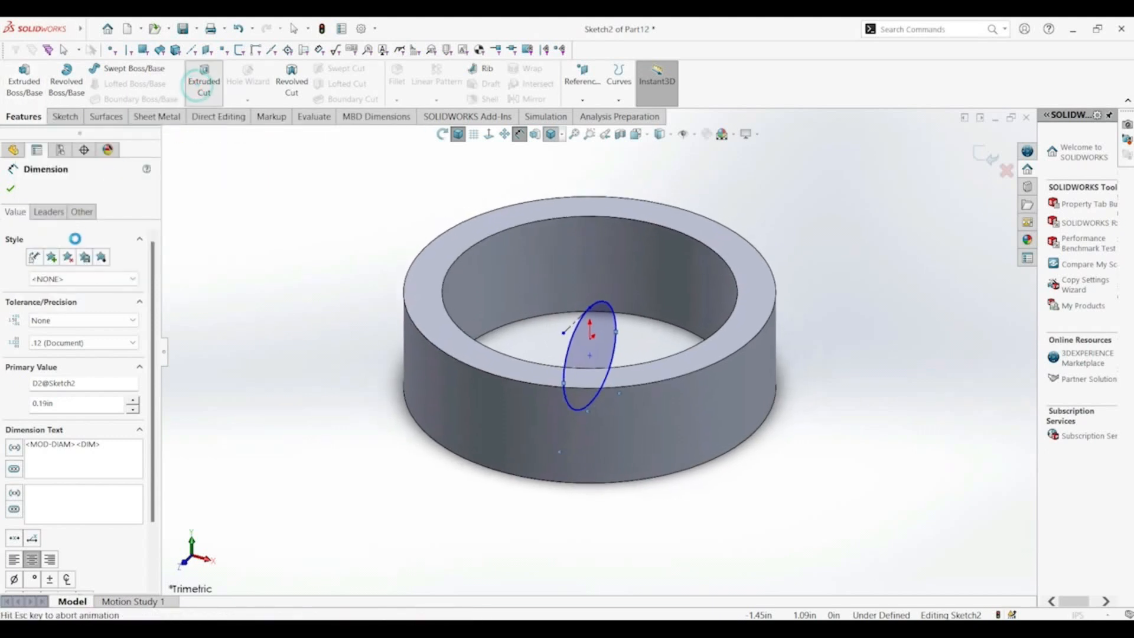
{"action": "left_click", "coordinate": [66, 269]}
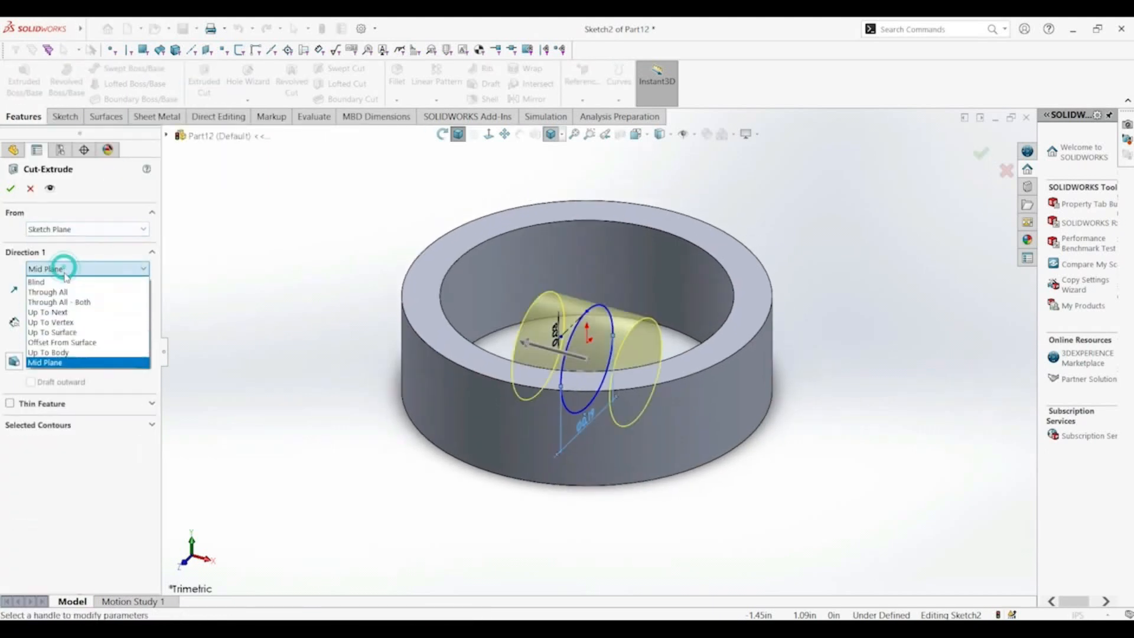
{"action": "left_click", "coordinate": [69, 292]}
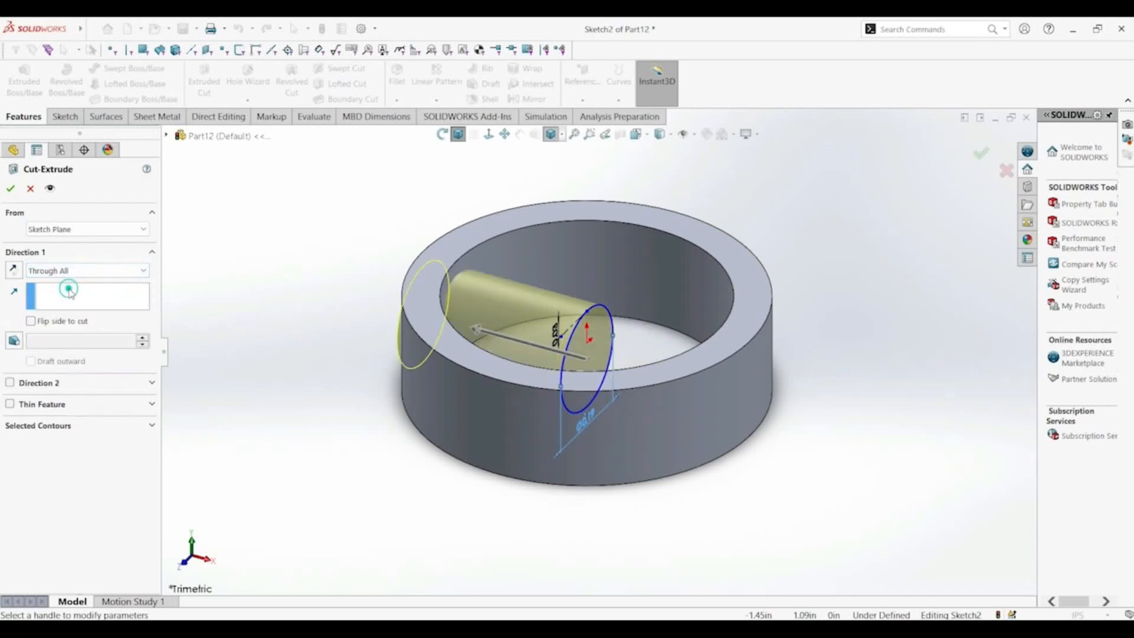
{"action": "left_click", "coordinate": [11, 189]}
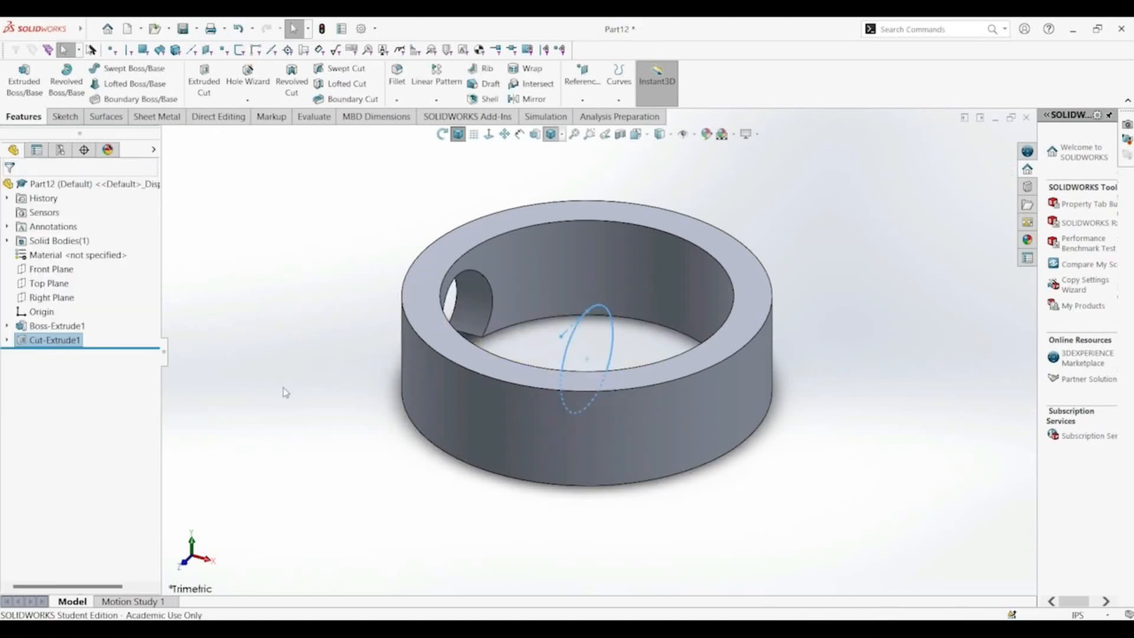
Fillet the two lower corner edges where the circular cut opens at the ring's underside with a 0.015 in radius
{"action": "middle_click_drag", "start_coordinate": [329, 398], "coordinate": [468, 436]}
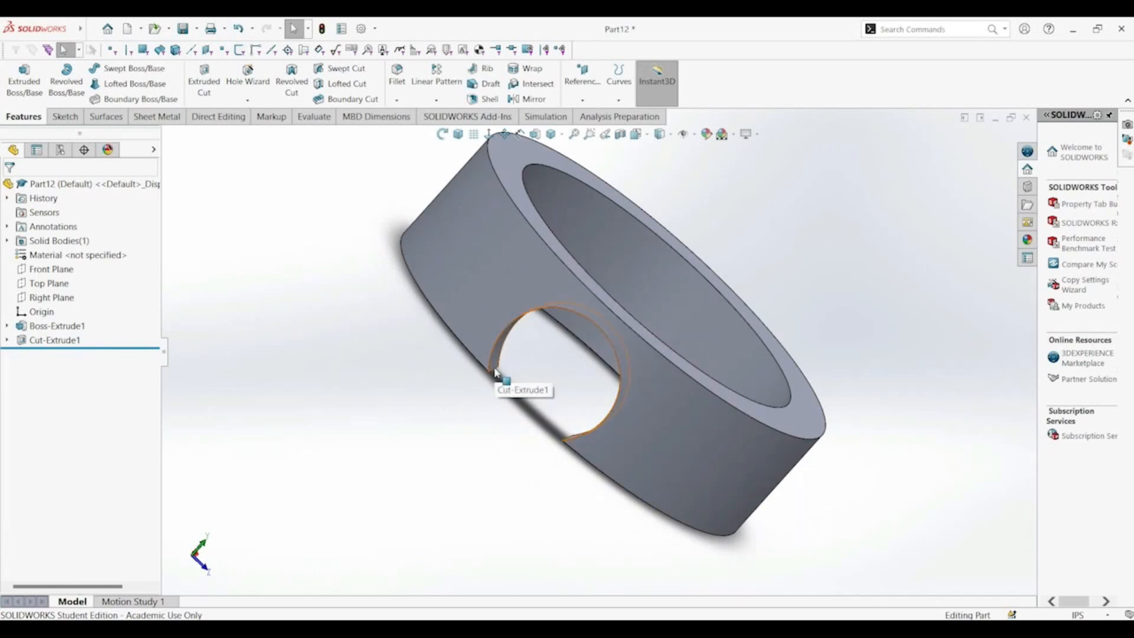
{"action": "left_click", "coordinate": [492, 370]}
{"action": "middle_click_drag", "start_coordinate": [538, 440], "coordinate": [576, 501]}
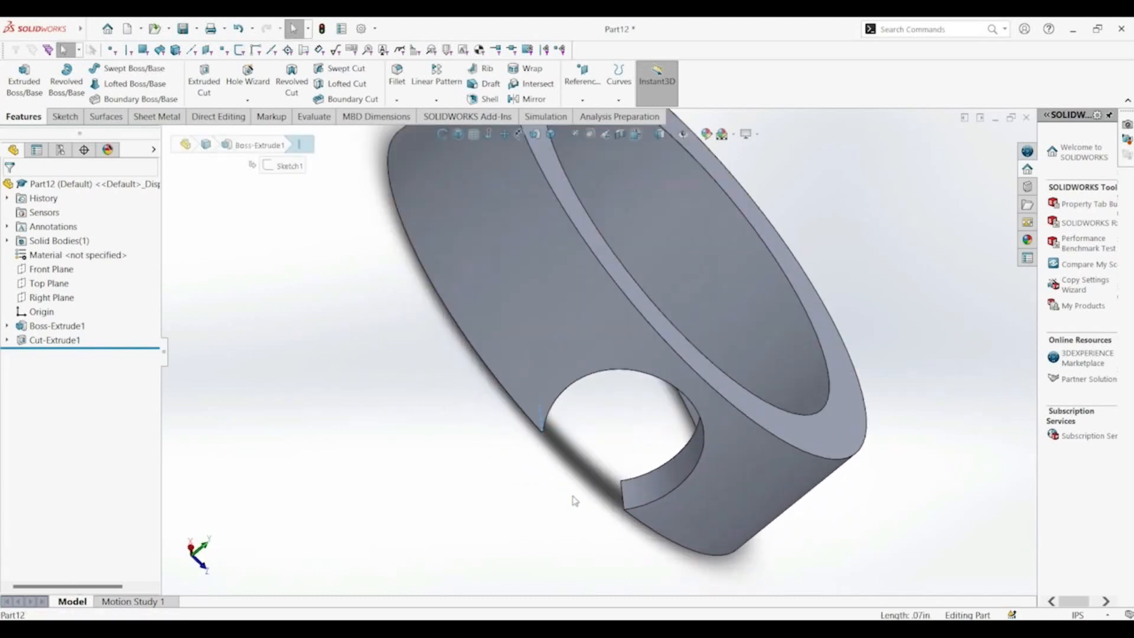
{"action": "left_click", "coordinate": [623, 496], "text": "ctrl"}
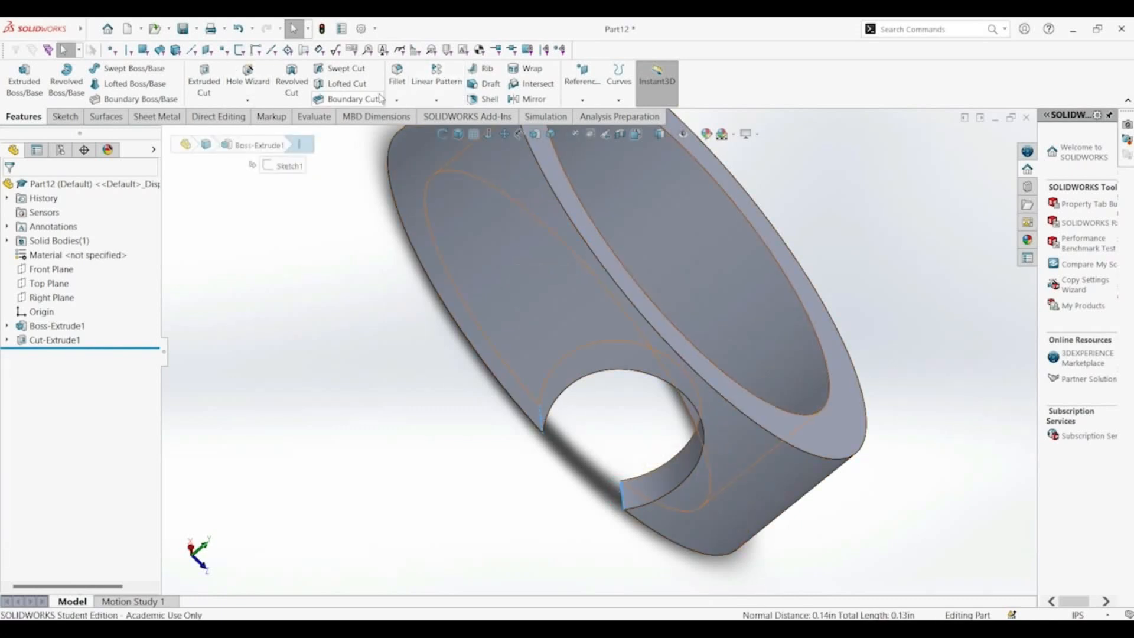
{"action": "left_click", "coordinate": [396, 83]}
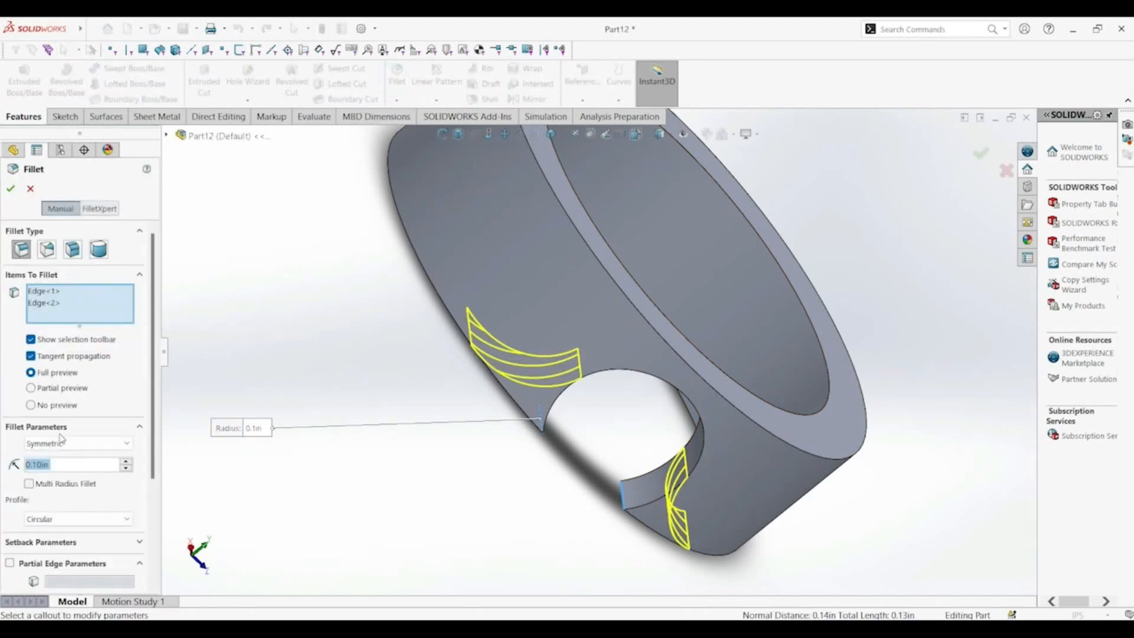
{"action": "type", "text": "0.015"}
{"action": "key", "text": "Return"}
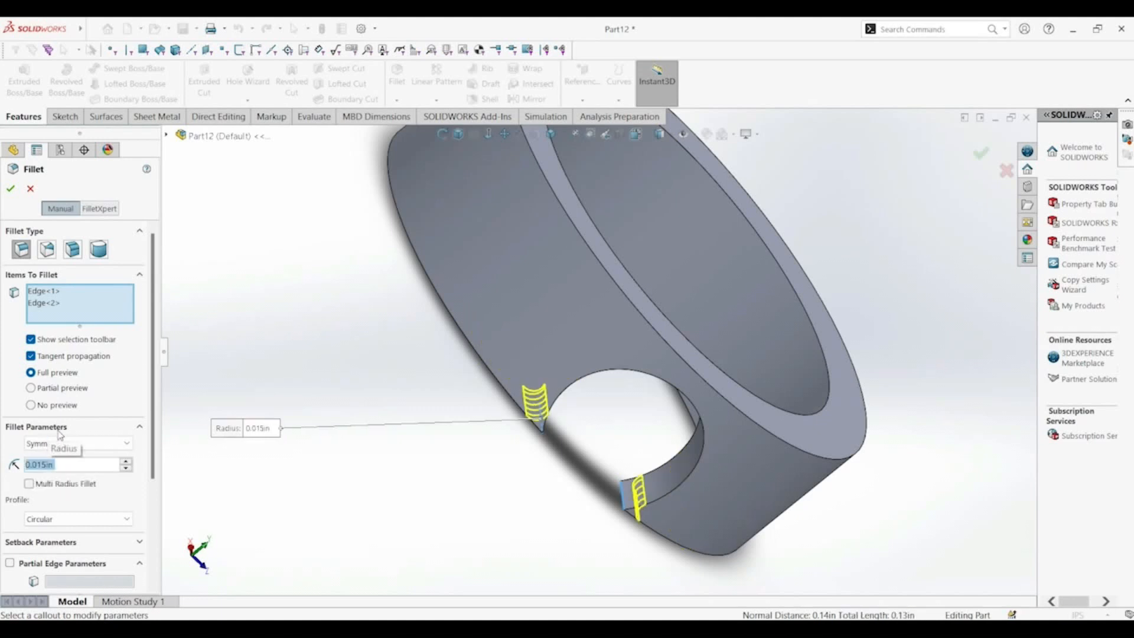
{"action": "left_click", "coordinate": [12, 188]}
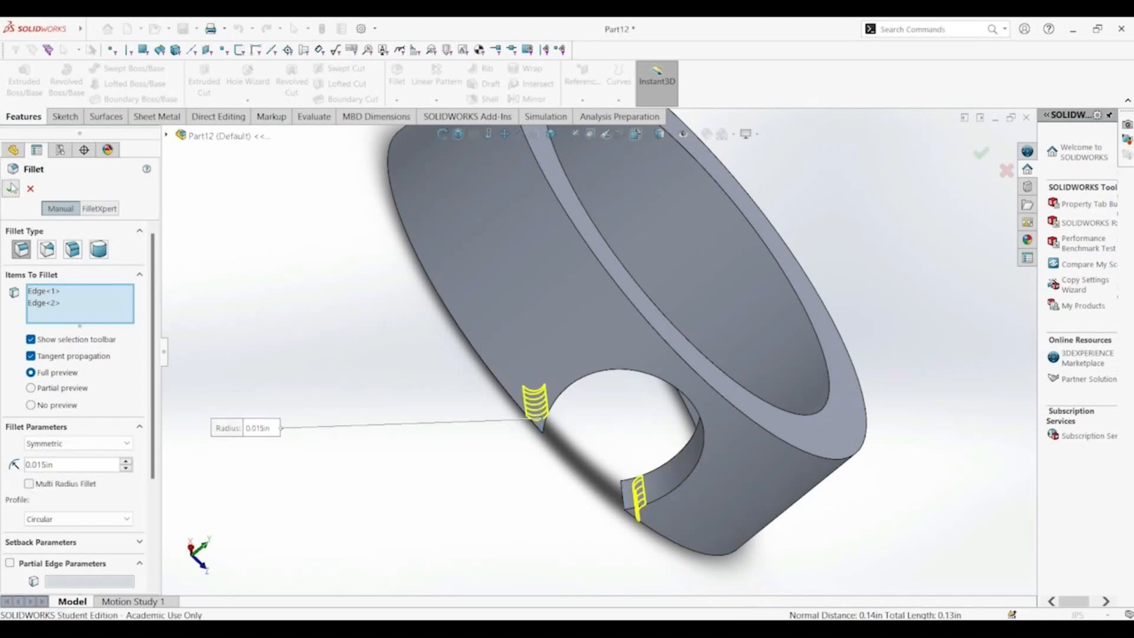
Circular-pattern the cut and its fillet around the ring's outer upper edge, with 7 equally spaced instances over 360 degrees
{"action": "left_click", "coordinate": [459, 136]}
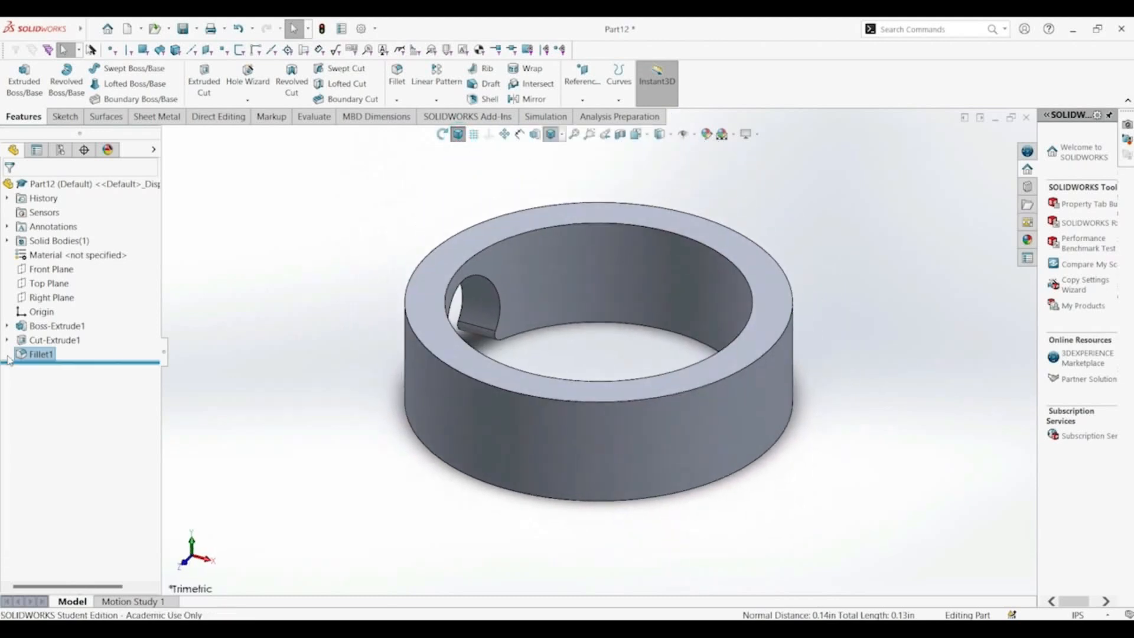
{"action": "left_click", "coordinate": [40, 341]}
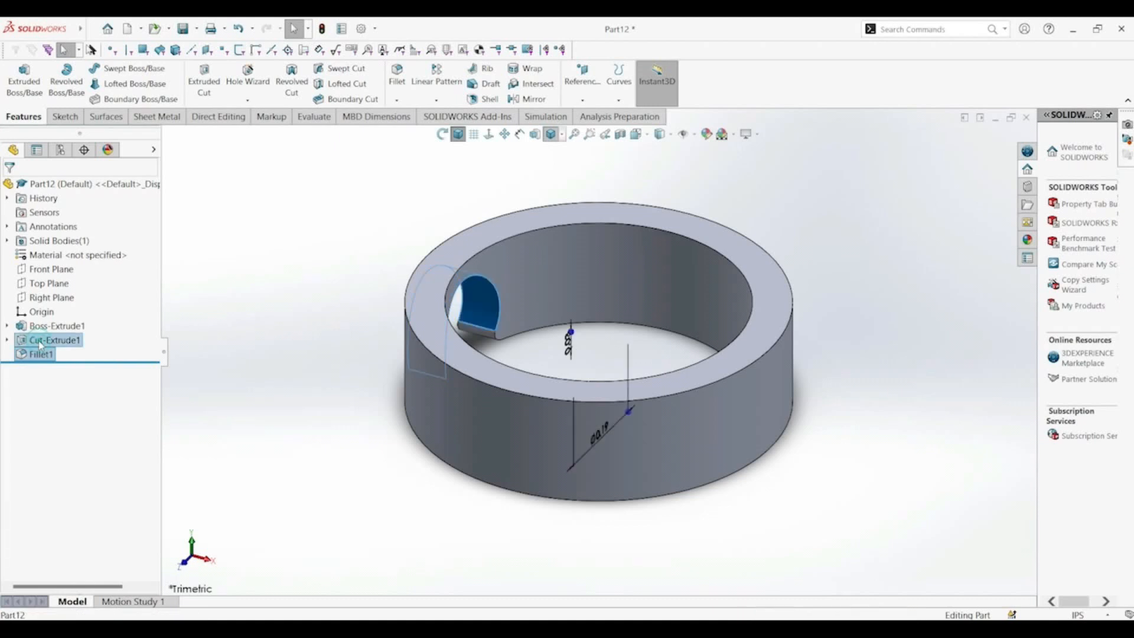
{"action": "left_click", "coordinate": [436, 100]}
{"action": "left_click", "coordinate": [436, 130]}
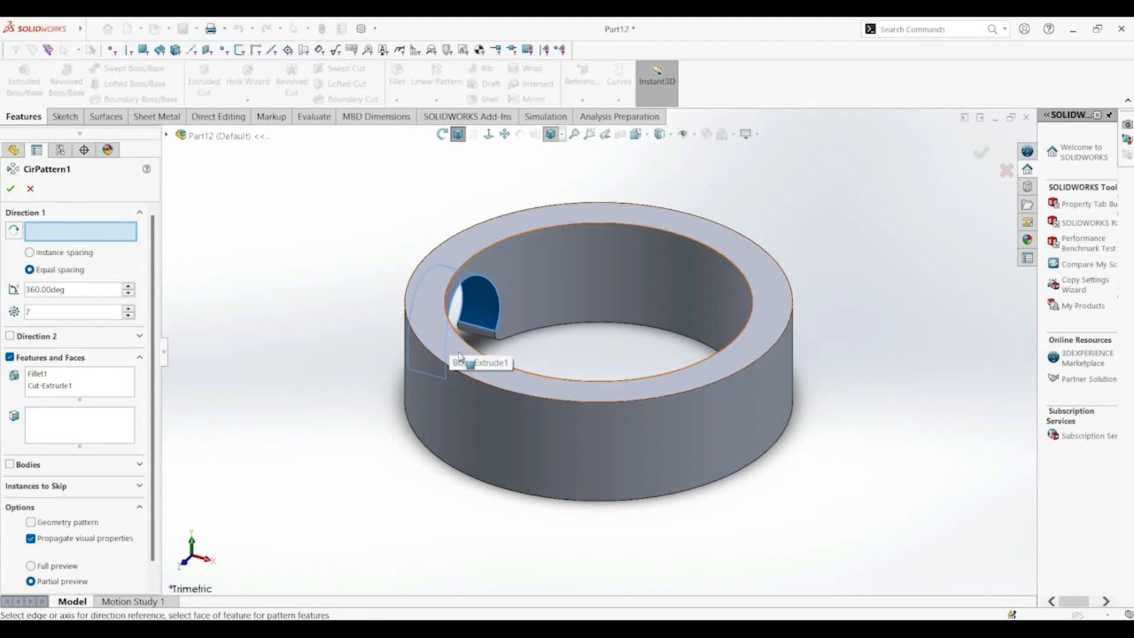
{"action": "left_click", "coordinate": [455, 373]}
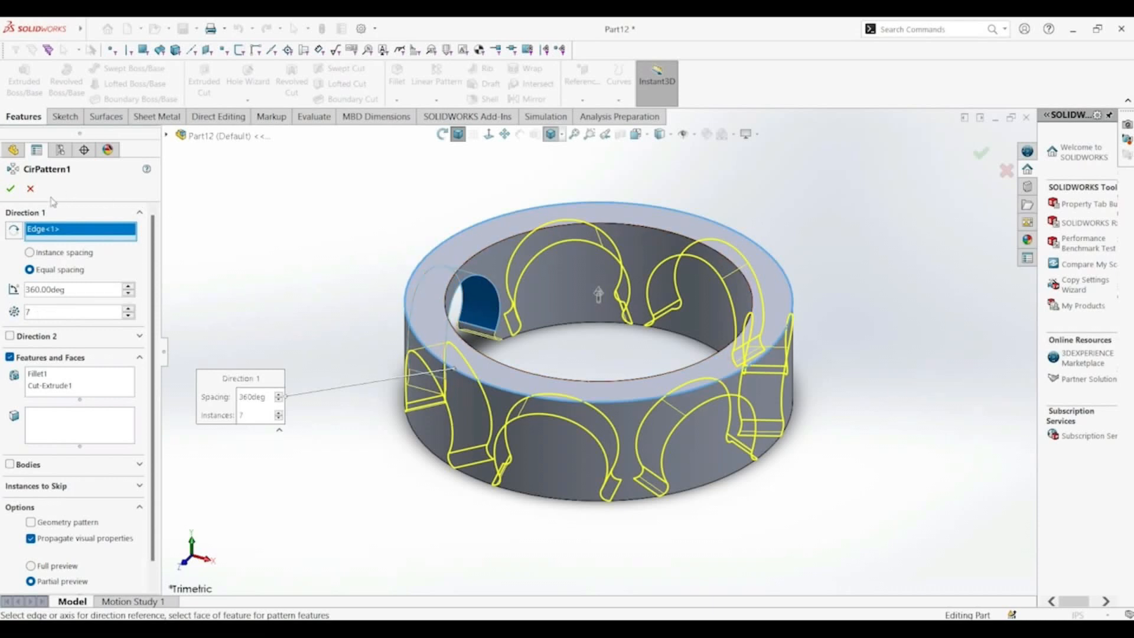
{"action": "left_click", "coordinate": [9, 190]}
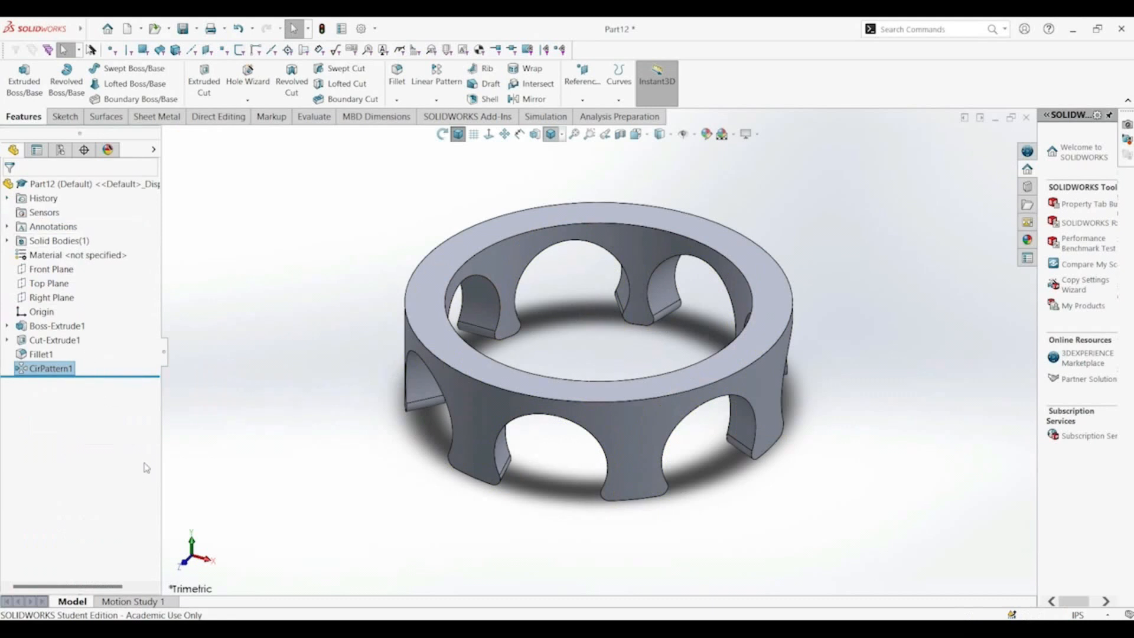
{"action": "middle_click_drag", "start_coordinate": [525, 367], "coordinate": [534, 481]}
{"action": "scroll", "coordinate": [534, 387], "scroll_direction": "down", "scroll_amount": 3}
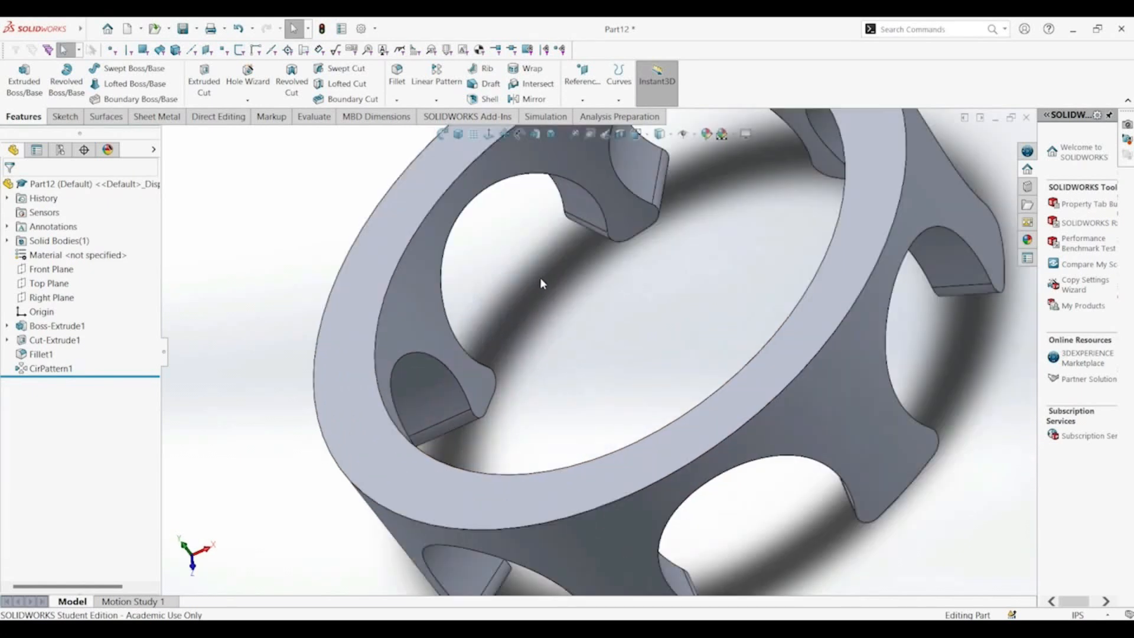
{"action": "scroll", "coordinate": [513, 294], "scroll_direction": "up", "scroll_amount": 1}
{"action": "left_click", "coordinate": [455, 138]}
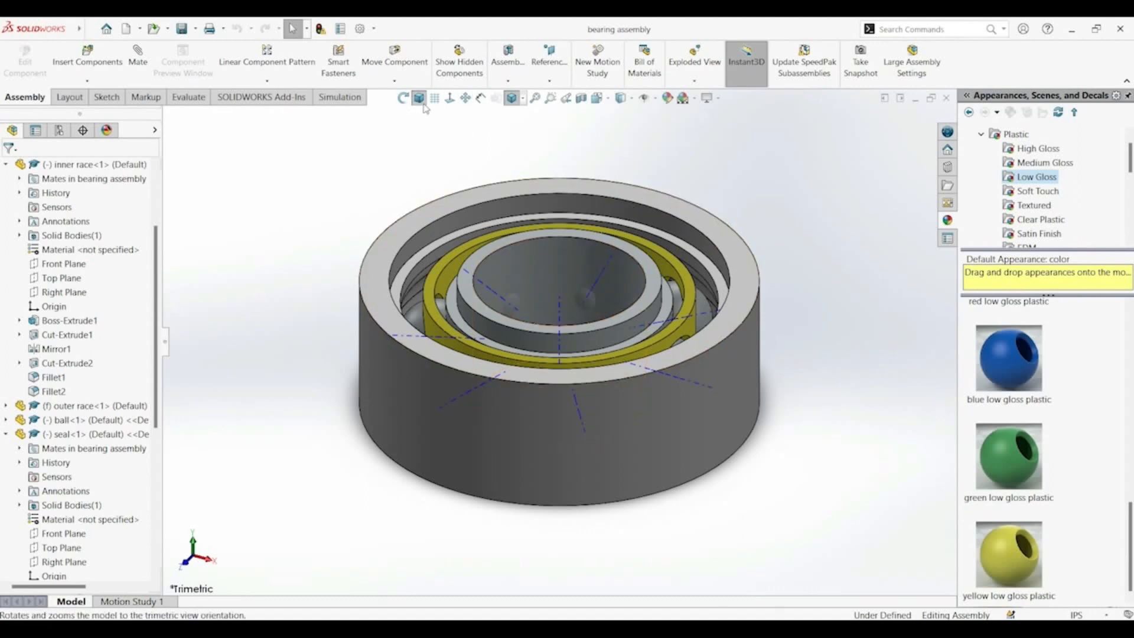
Open the ball part and examine the sketch behind its revolve feature, leaving the sketch unchanged
{"action": "left_click", "coordinate": [90, 31]}
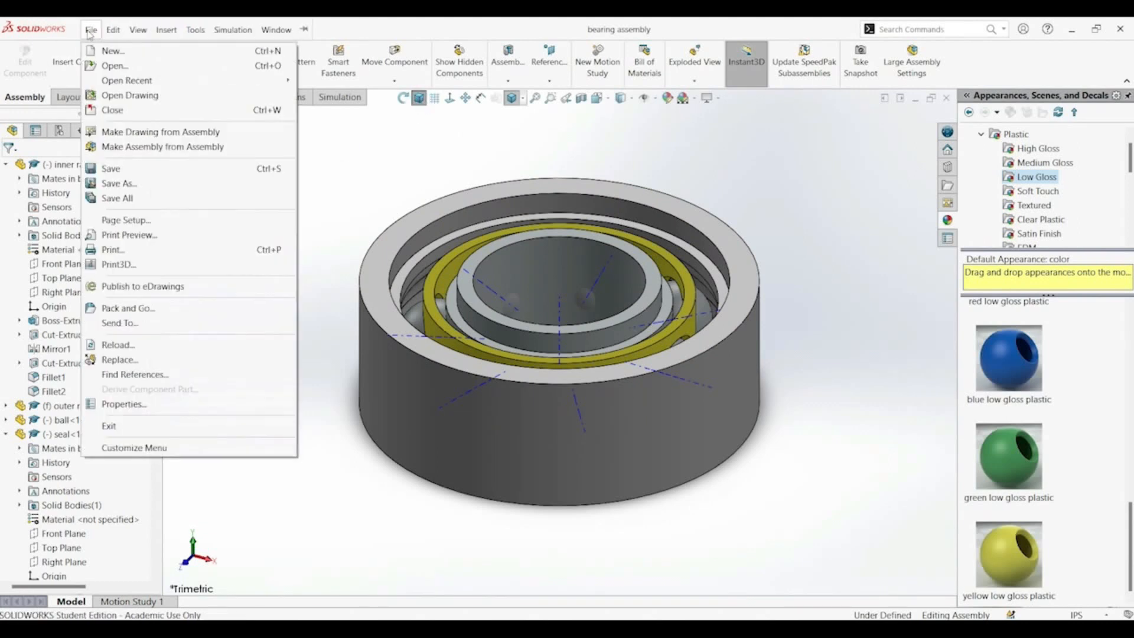
{"action": "left_click", "coordinate": [114, 66]}
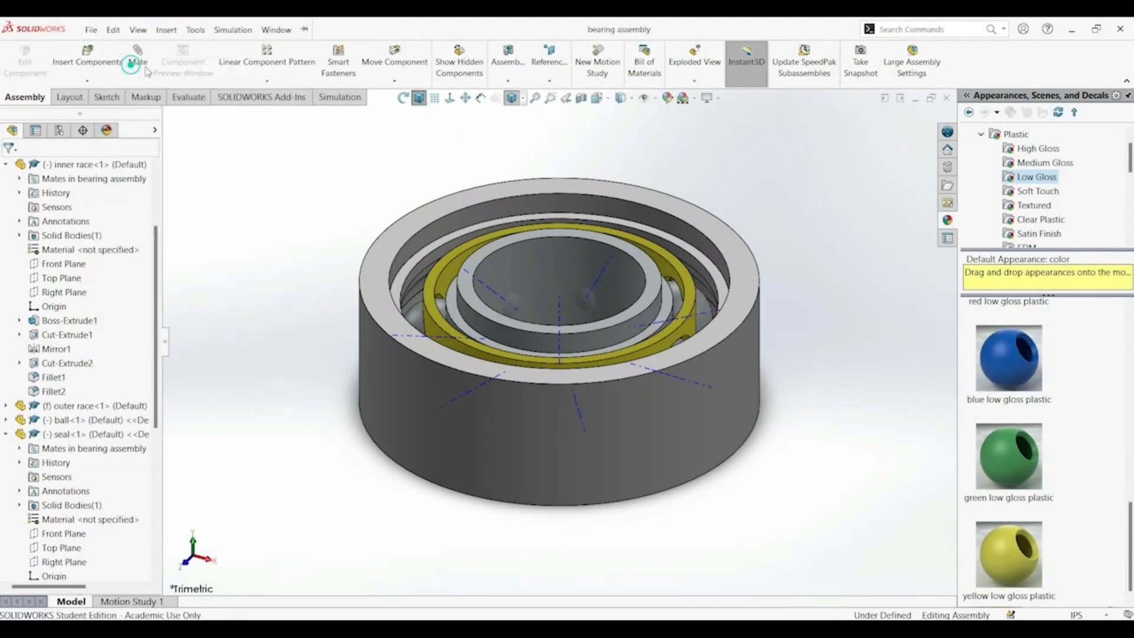
{"action": "double_click", "coordinate": [522, 271]}
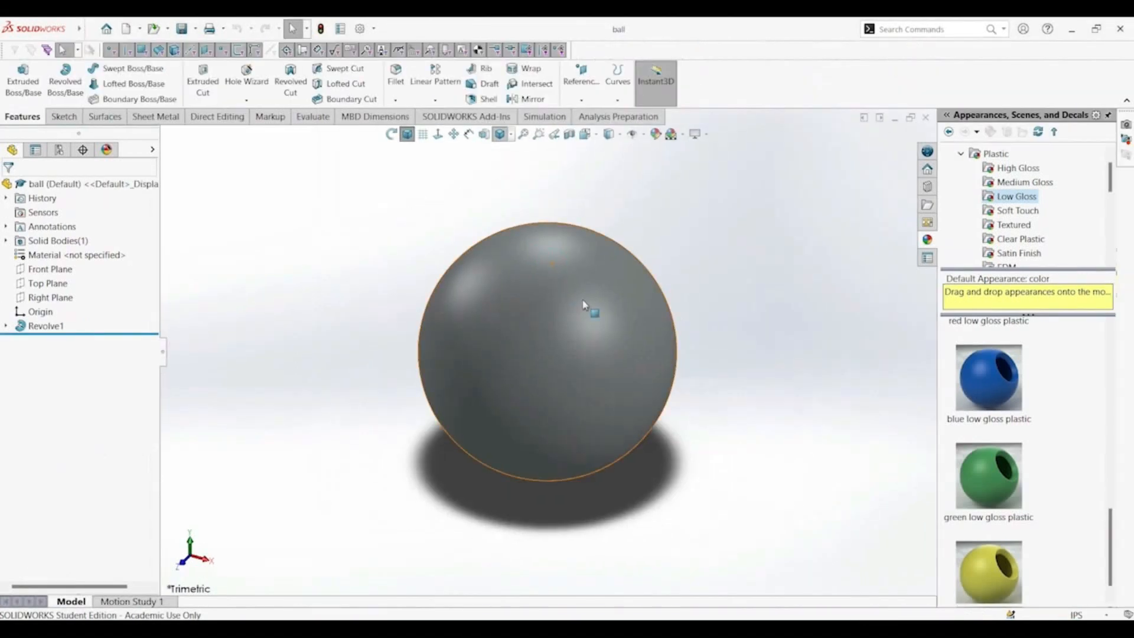
{"action": "left_click", "coordinate": [55, 326]}
{"action": "left_click", "coordinate": [87, 295]}
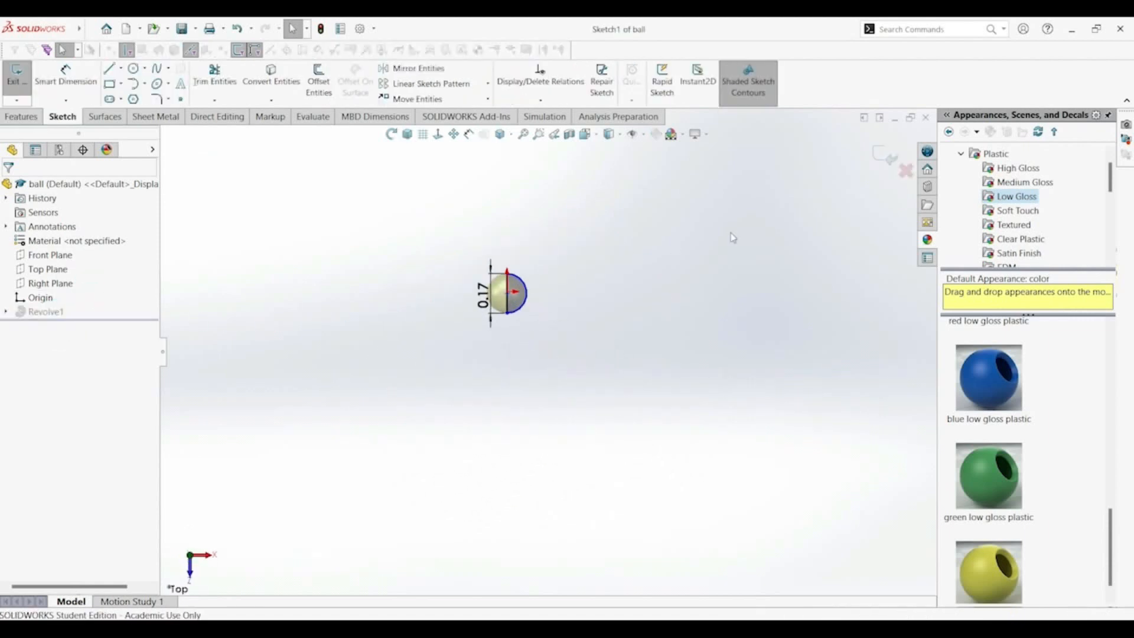
{"action": "left_click", "coordinate": [886, 155]}
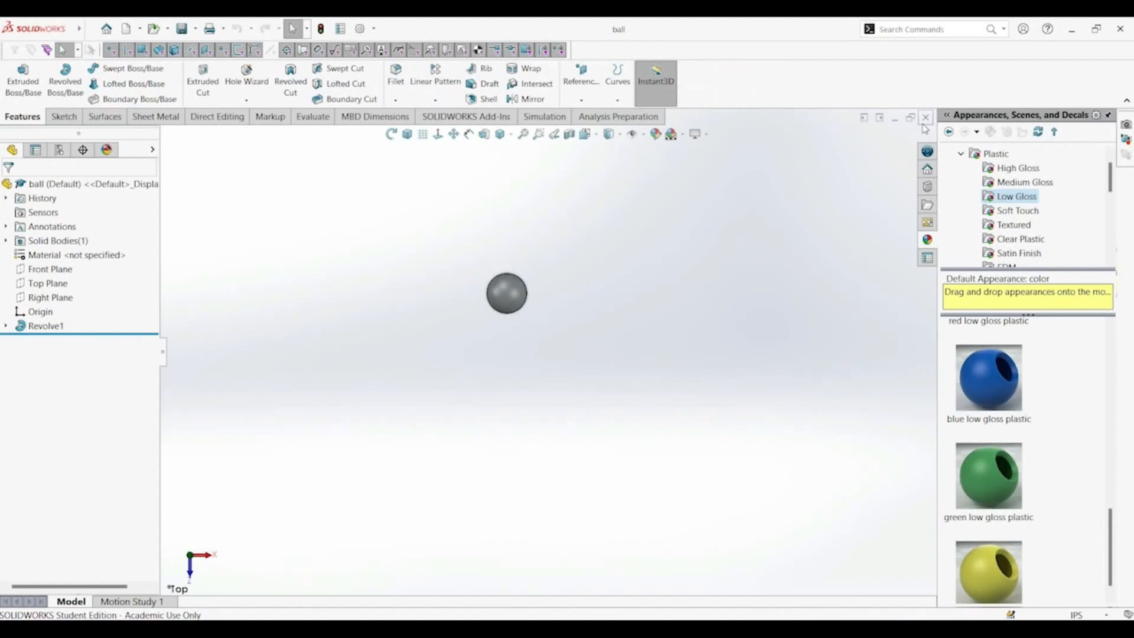
Close the ball part and the existing bearing assembly, and open the seal part
{"action": "key", "text": "ctrl+Tab"}
{"action": "left_click", "coordinate": [173, 101]}
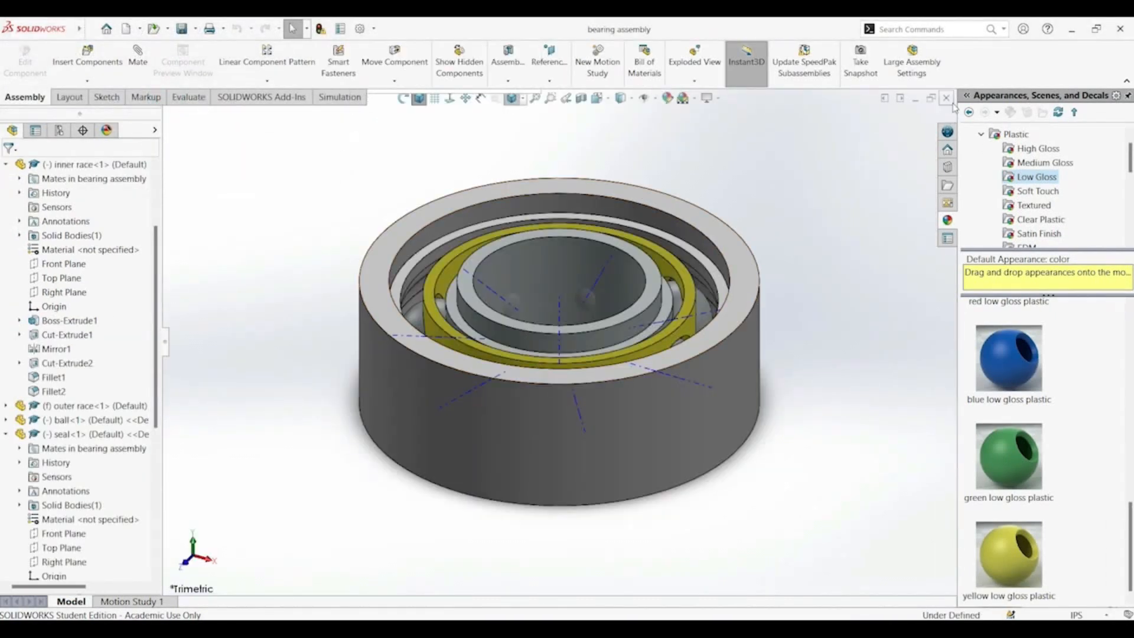
{"action": "left_click", "coordinate": [947, 97]}
{"action": "left_click", "coordinate": [90, 31]}
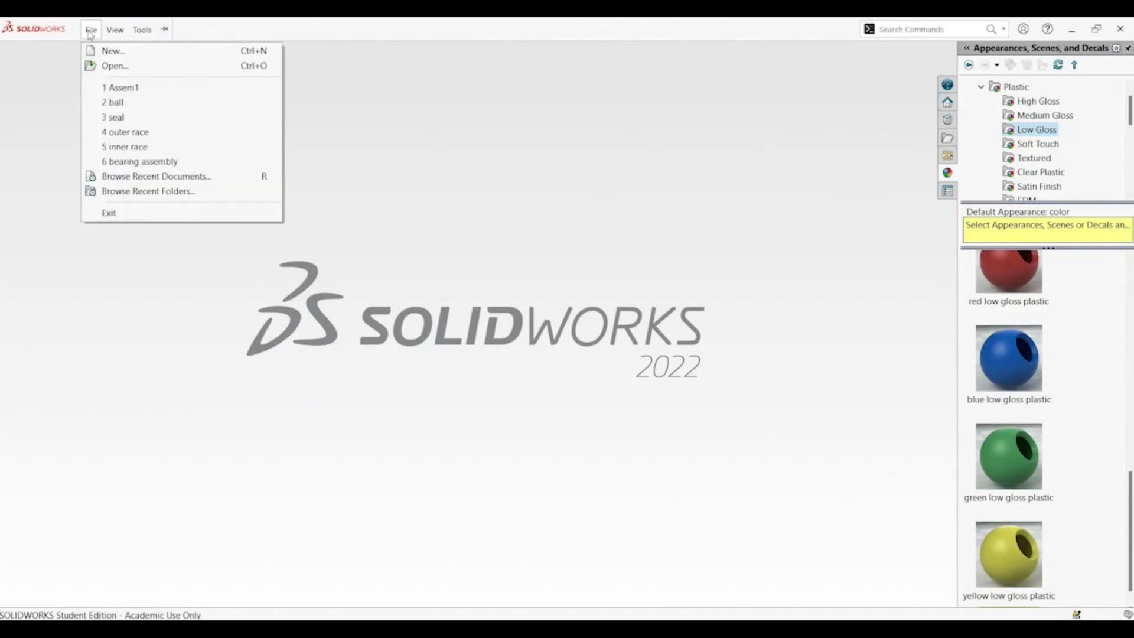
{"action": "left_click", "coordinate": [116, 117]}
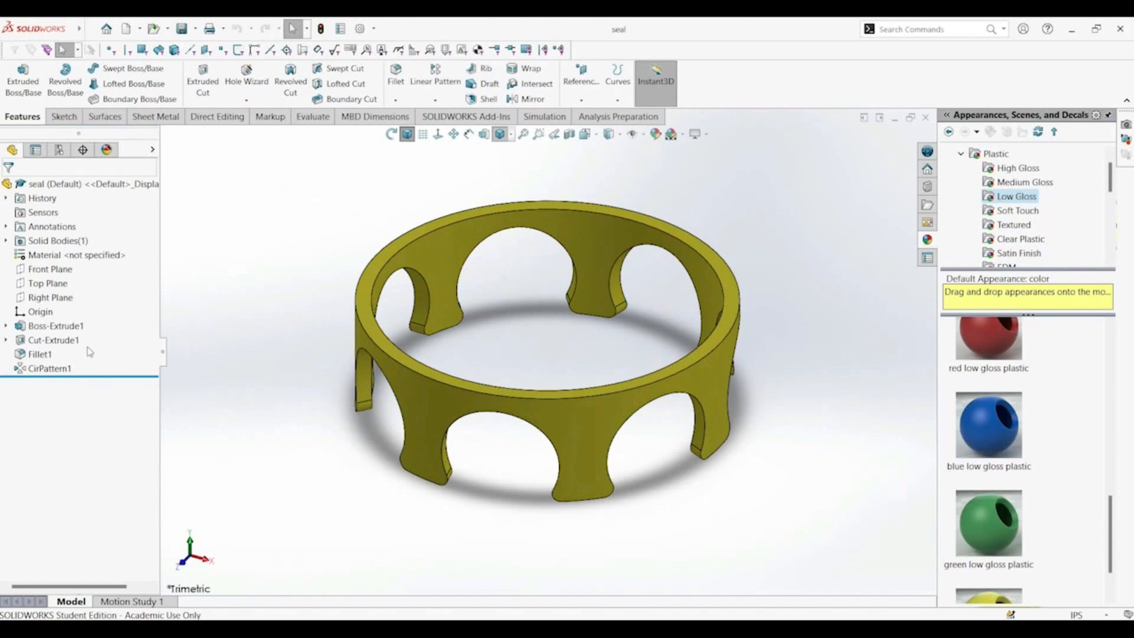
Examine the two diameter dimensions in the base extrusion's sketch of the seal, and exit the sketch
{"action": "left_click", "coordinate": [62, 329]}
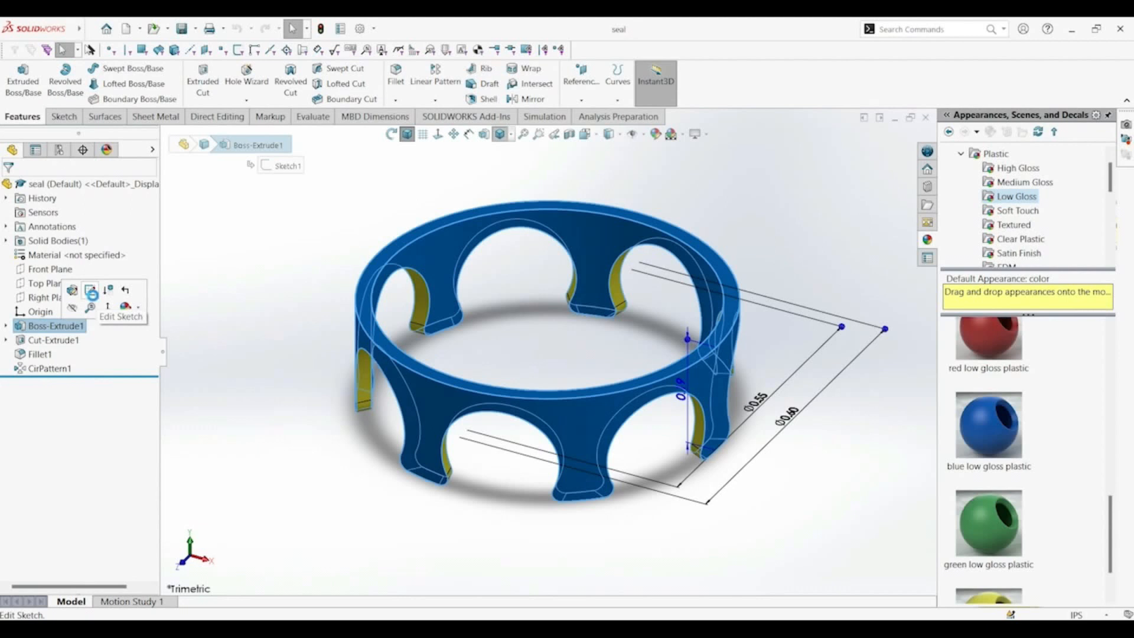
{"action": "left_click", "coordinate": [91, 293]}
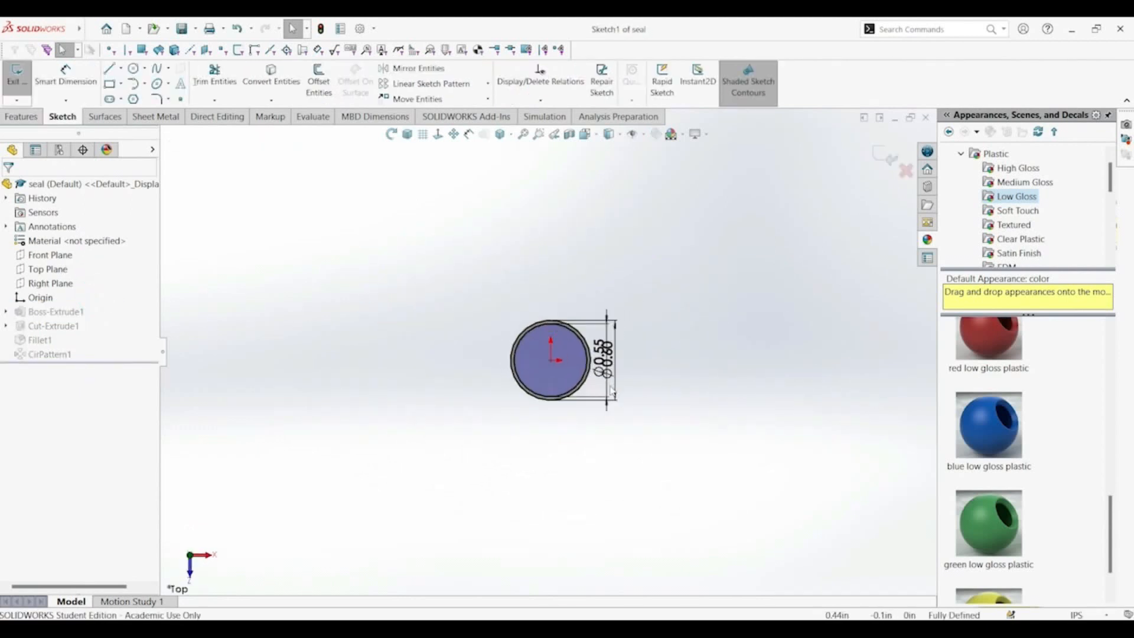
{"action": "scroll", "coordinate": [611, 390], "scroll_direction": "down", "scroll_amount": 6}
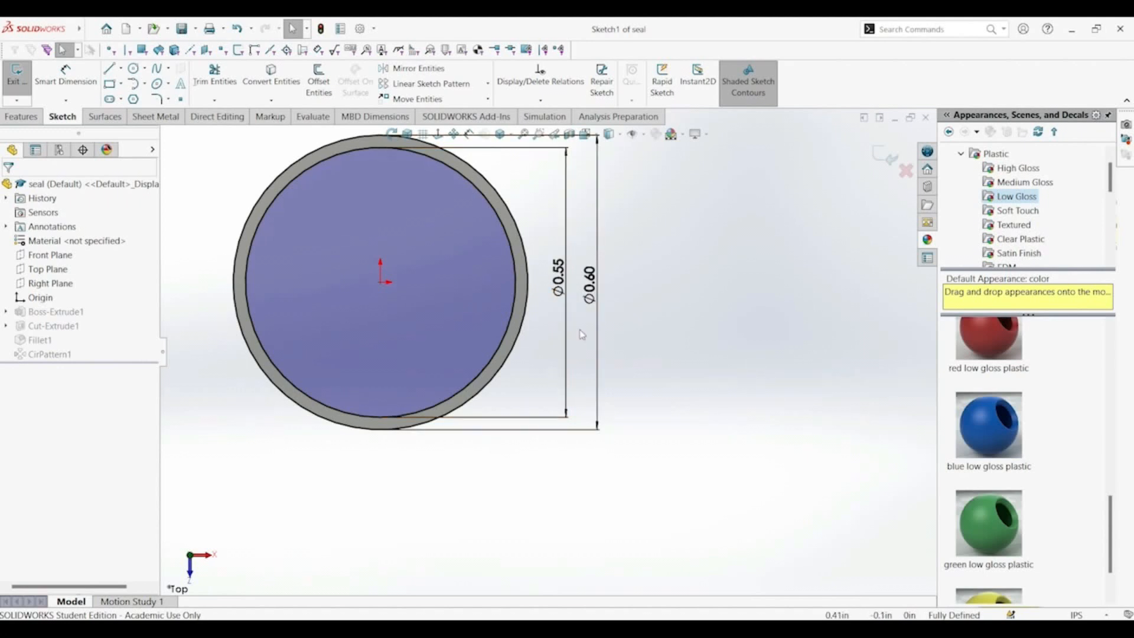
{"action": "left_click", "coordinate": [890, 156]}
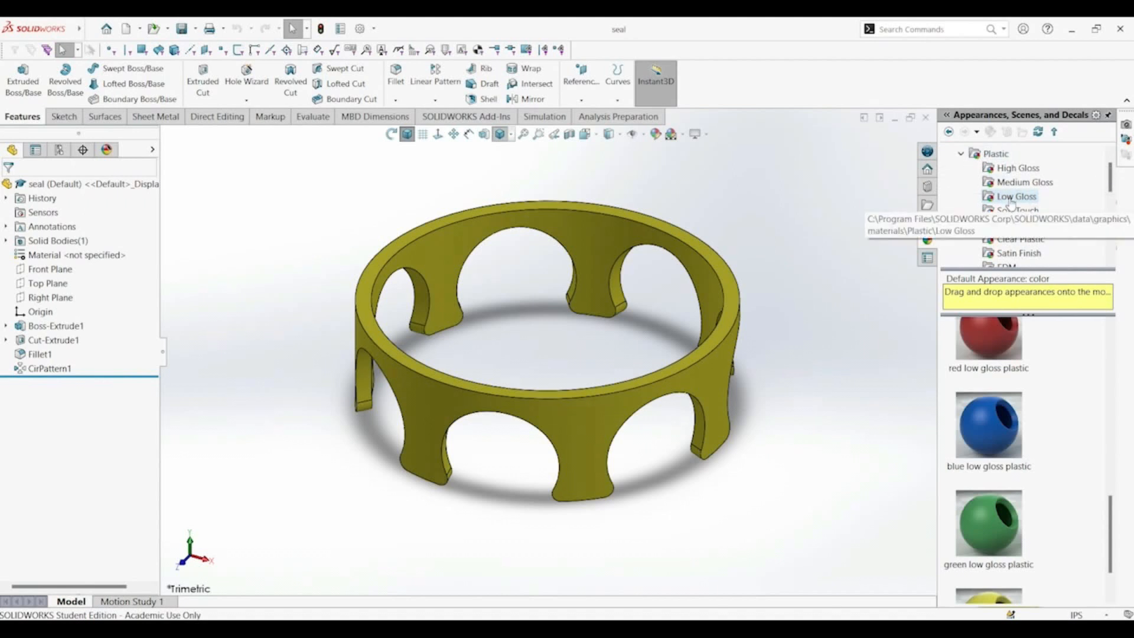
Look up yellow low gloss plastic among the Low Gloss plastic appearances, and close the seal part
{"action": "scroll", "coordinate": [1021, 432], "scroll_direction": "down", "scroll_amount": 2}
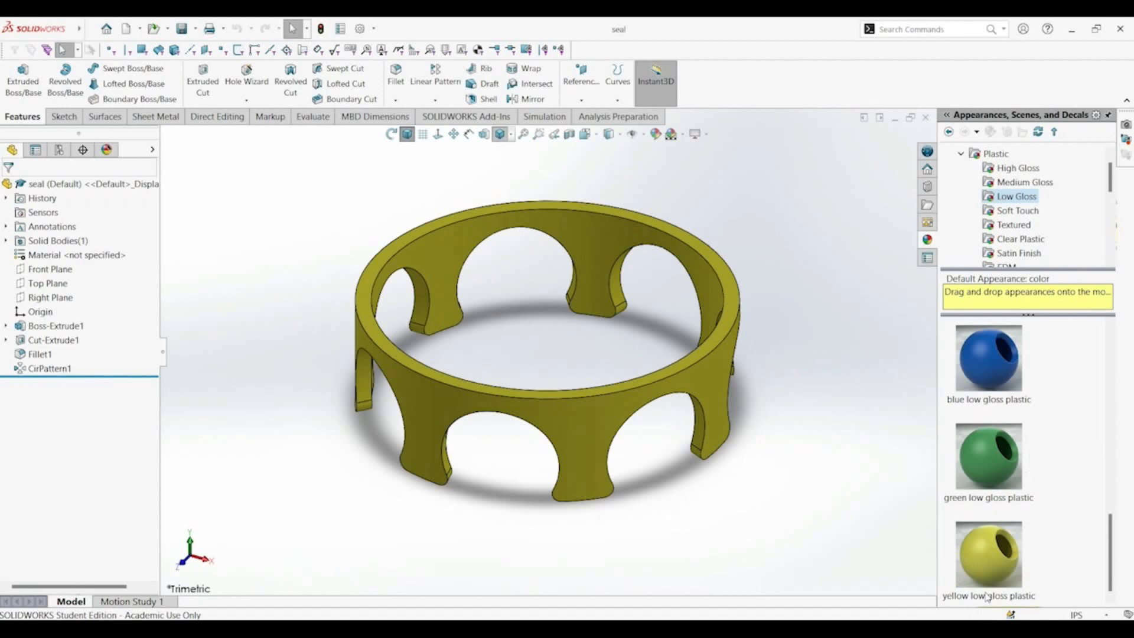
{"action": "mouse_move", "coordinate": [997, 560]}
{"action": "left_click", "coordinate": [925, 118]}
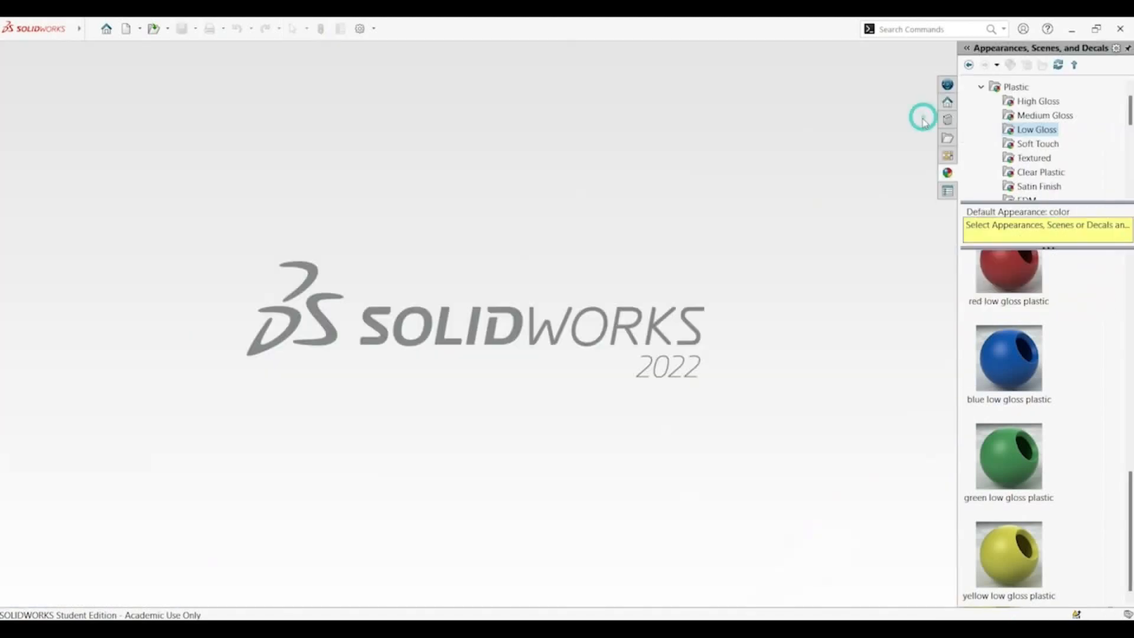
Create a new assembly document
{"action": "left_click", "coordinate": [127, 28]}
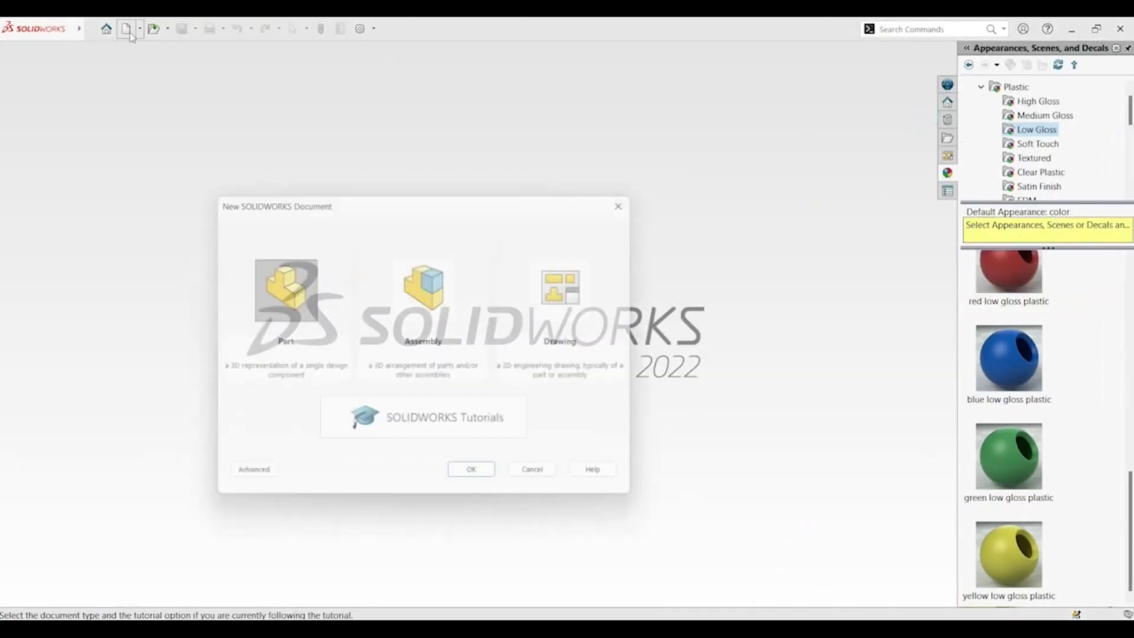
{"action": "left_click", "coordinate": [423, 295]}
{"action": "left_click", "coordinate": [479, 480]}
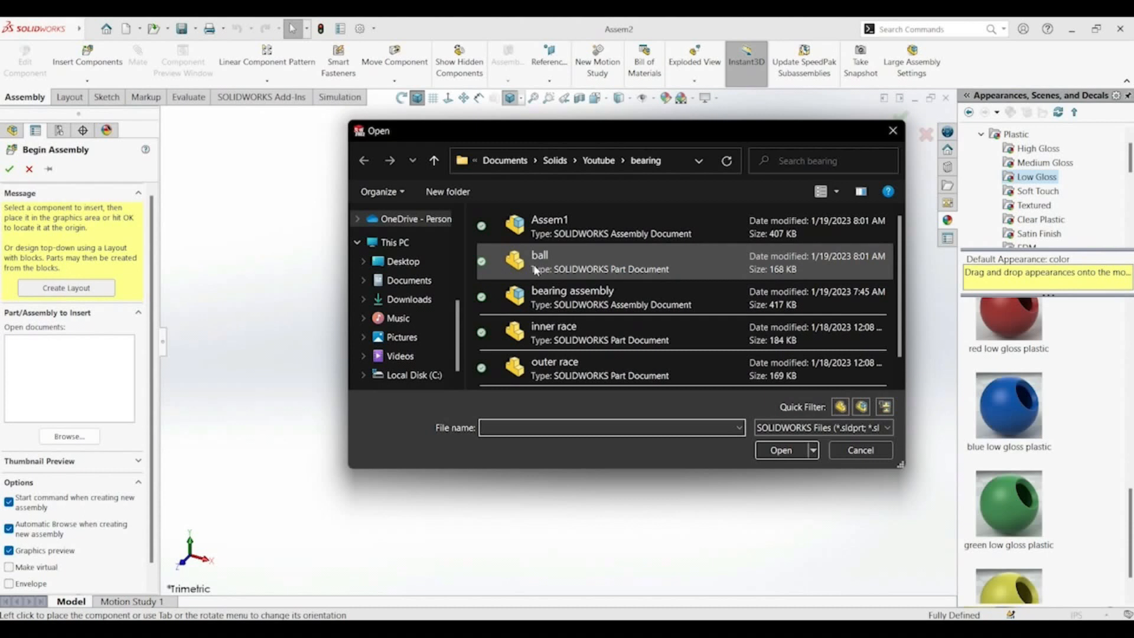
Load the ball, inner race, outer race and seal parts together for insertion into the assembly
{"action": "left_click", "coordinate": [536, 270]}
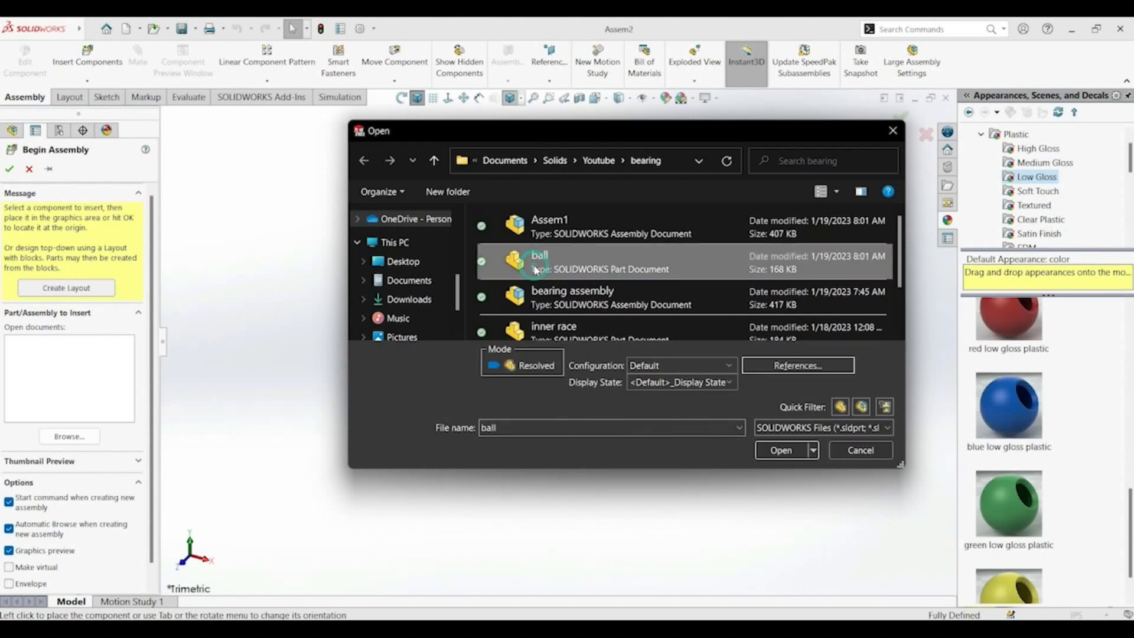
{"action": "scroll", "coordinate": [559, 305], "scroll_direction": "down", "scroll_amount": 1}
{"action": "left_click", "coordinate": [564, 289], "text": "ctrl"}
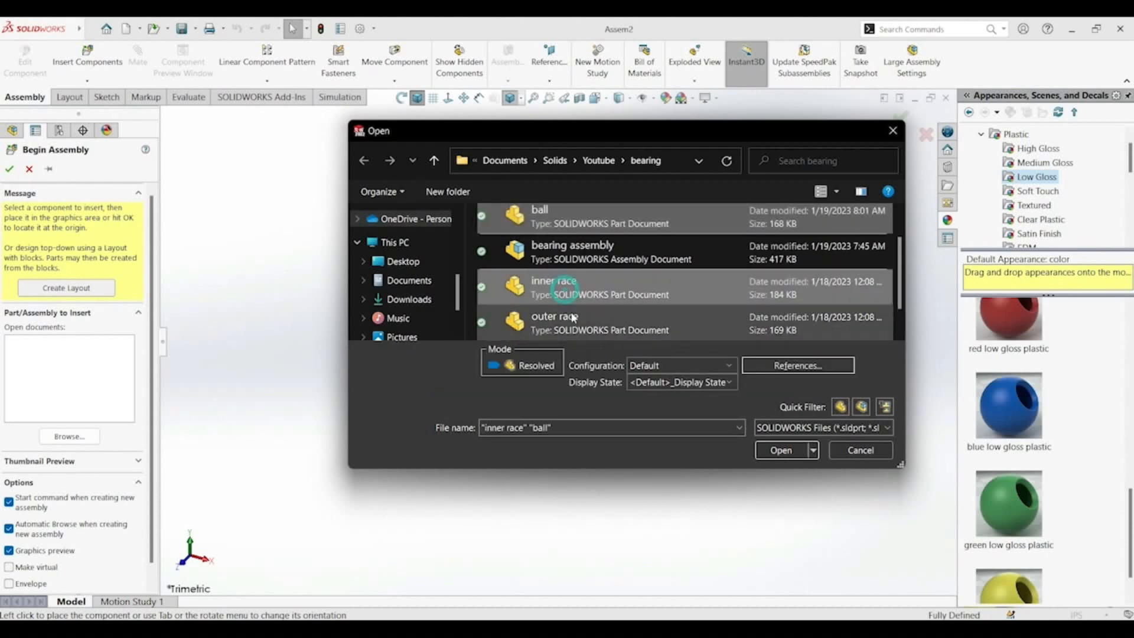
{"action": "left_click", "coordinate": [572, 319], "text": "ctrl"}
{"action": "scroll", "coordinate": [572, 314], "scroll_direction": "down", "scroll_amount": 1}
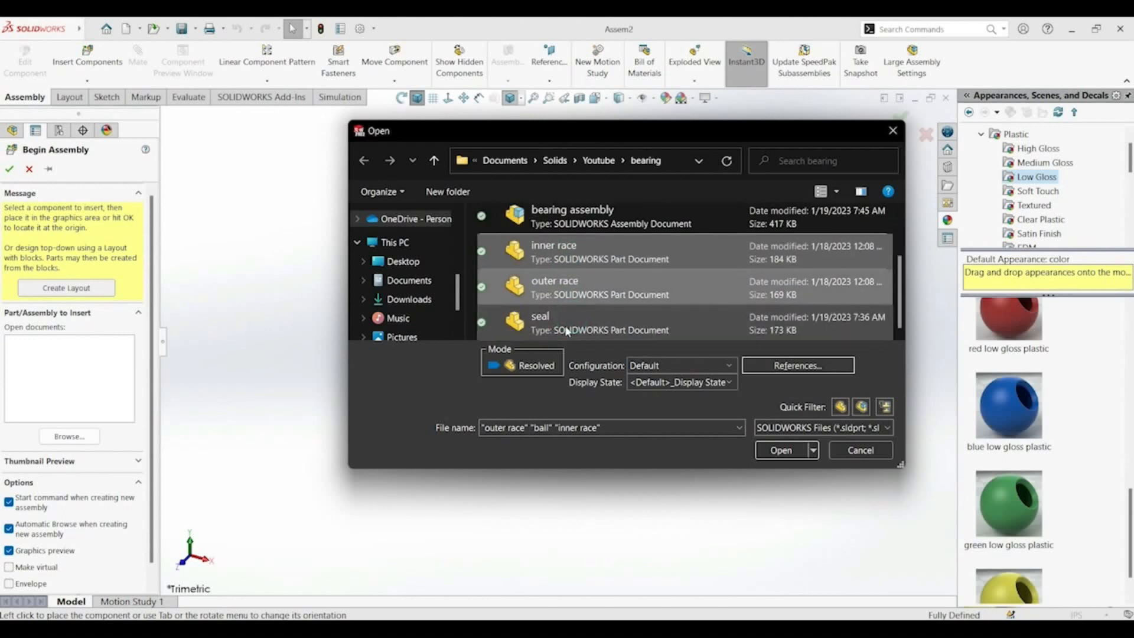
{"action": "left_click", "coordinate": [566, 329], "text": "ctrl"}
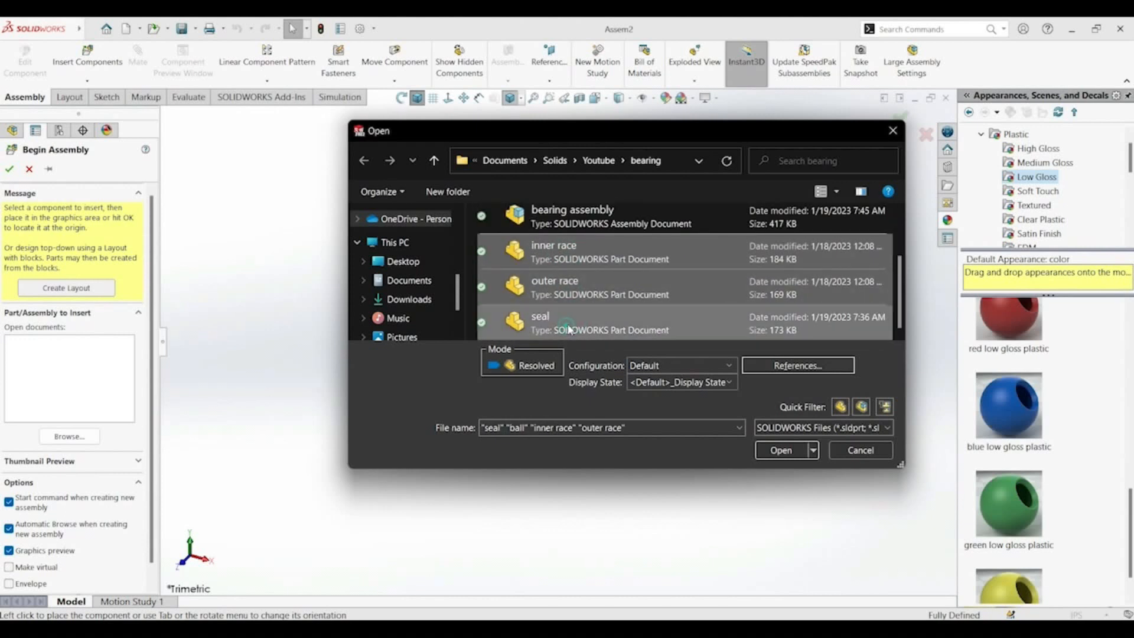
{"action": "left_click", "coordinate": [779, 450]}
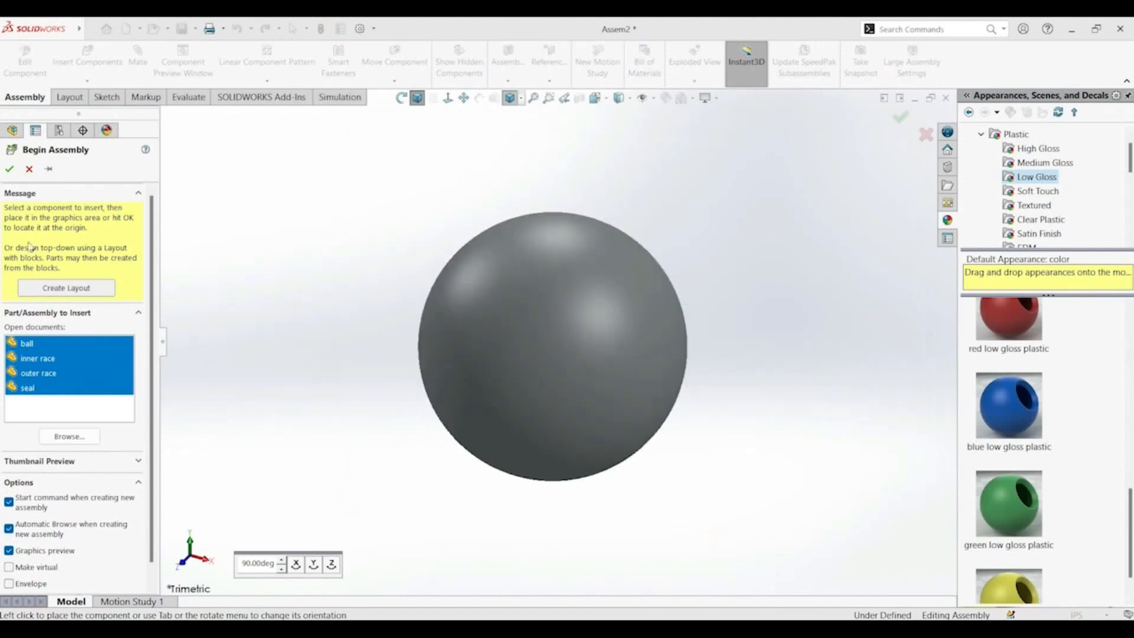
Insert the inner race at the assembly origin, keeping the insertion command active for more components
{"action": "left_click", "coordinate": [43, 365]}
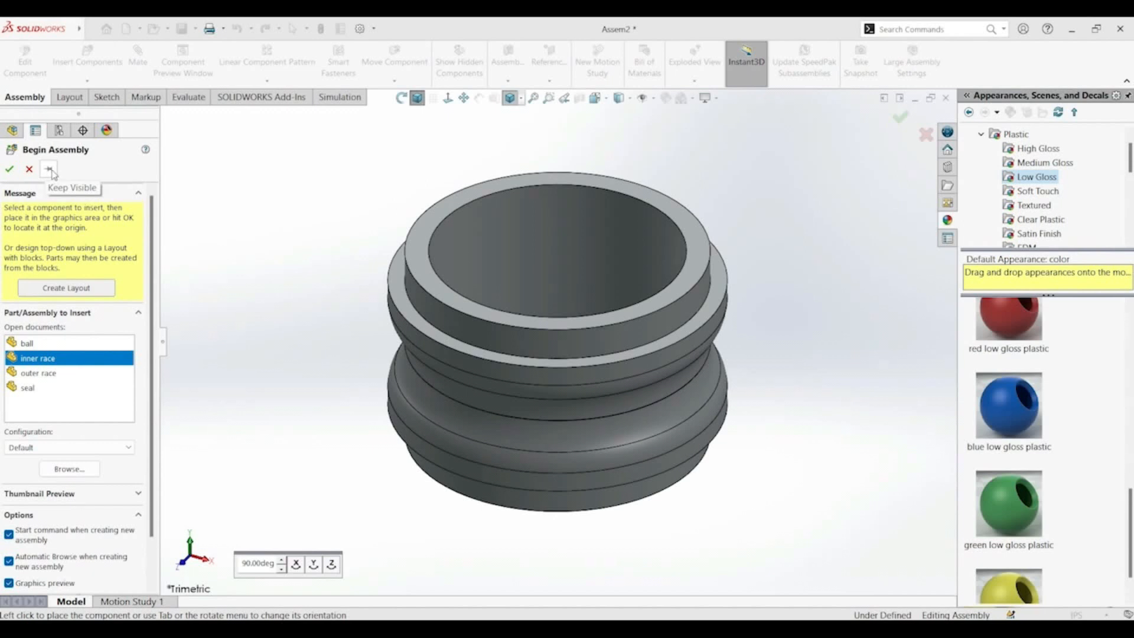
{"action": "left_click", "coordinate": [52, 171]}
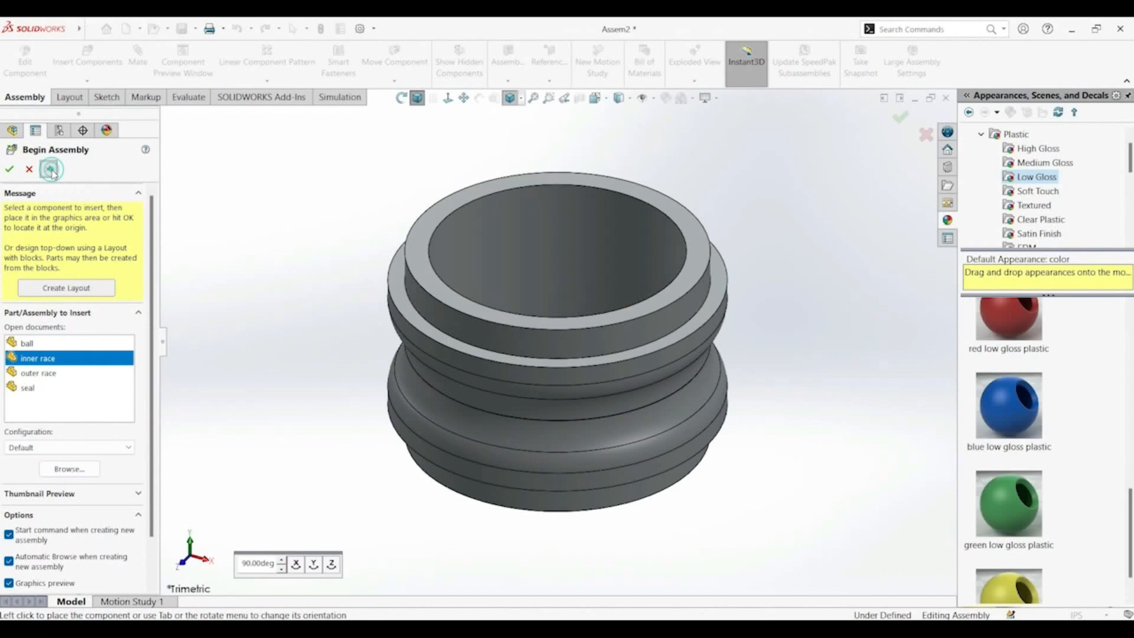
{"action": "left_click", "coordinate": [9, 170]}
{"action": "left_click", "coordinate": [121, 362]}
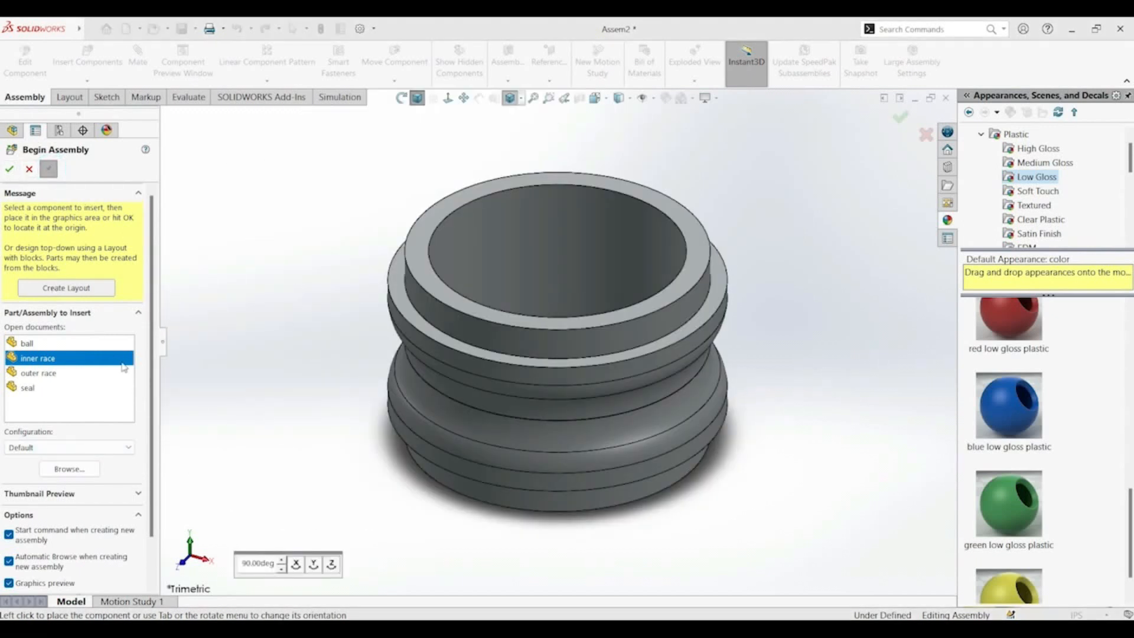
Place one ball and one outer race in empty space on the same side of the inner race
{"action": "left_click", "coordinate": [29, 342]}
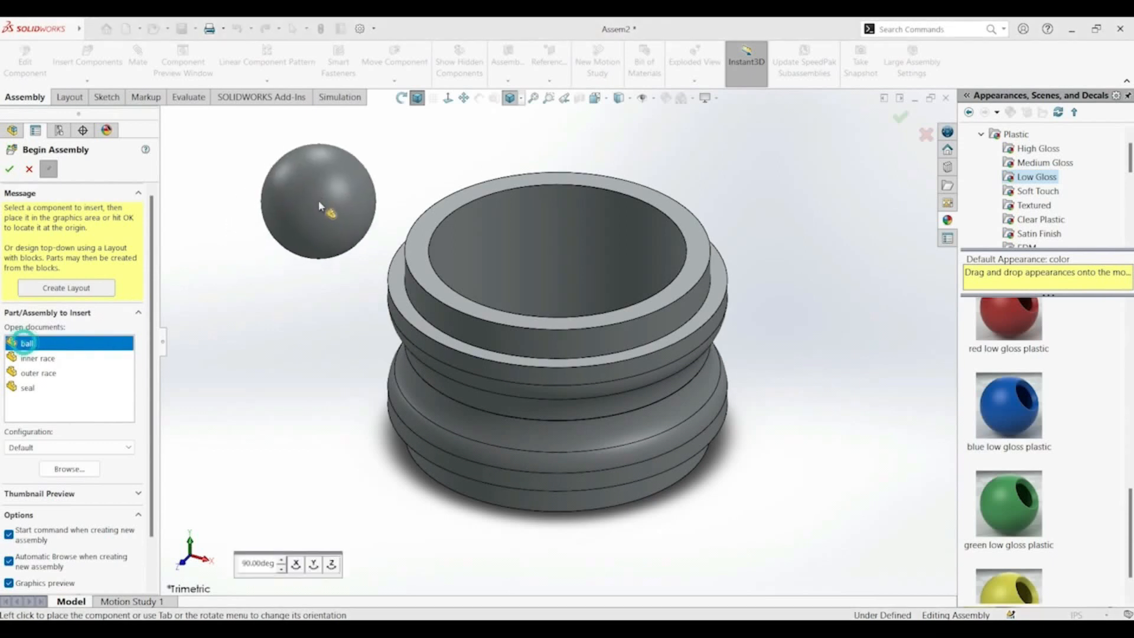
{"action": "left_click", "coordinate": [313, 197]}
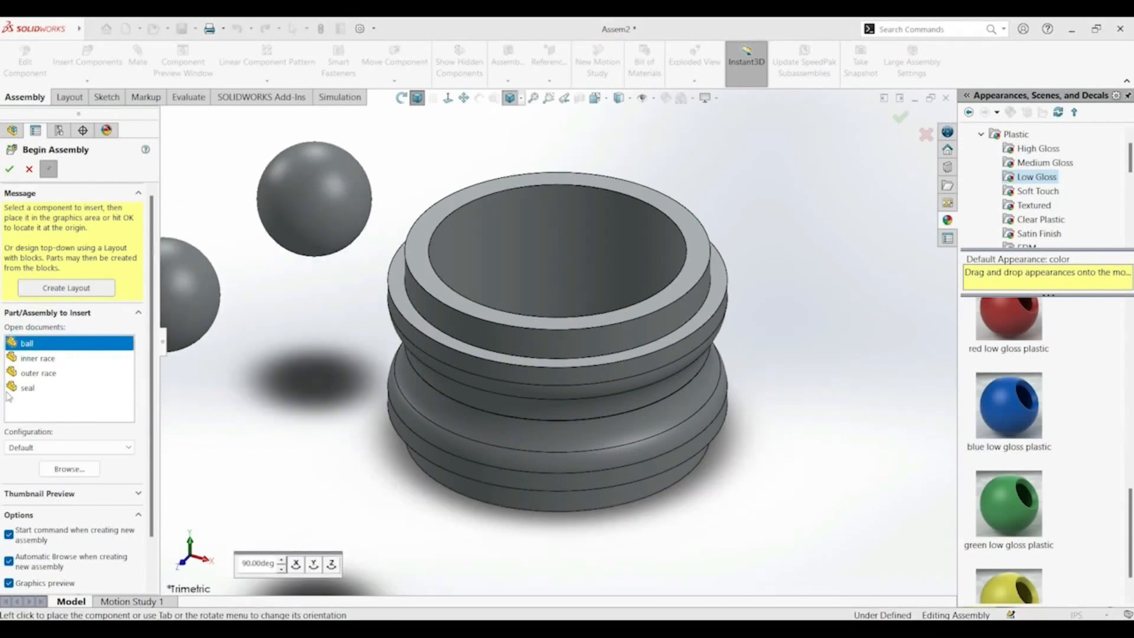
{"action": "left_click", "coordinate": [52, 373]}
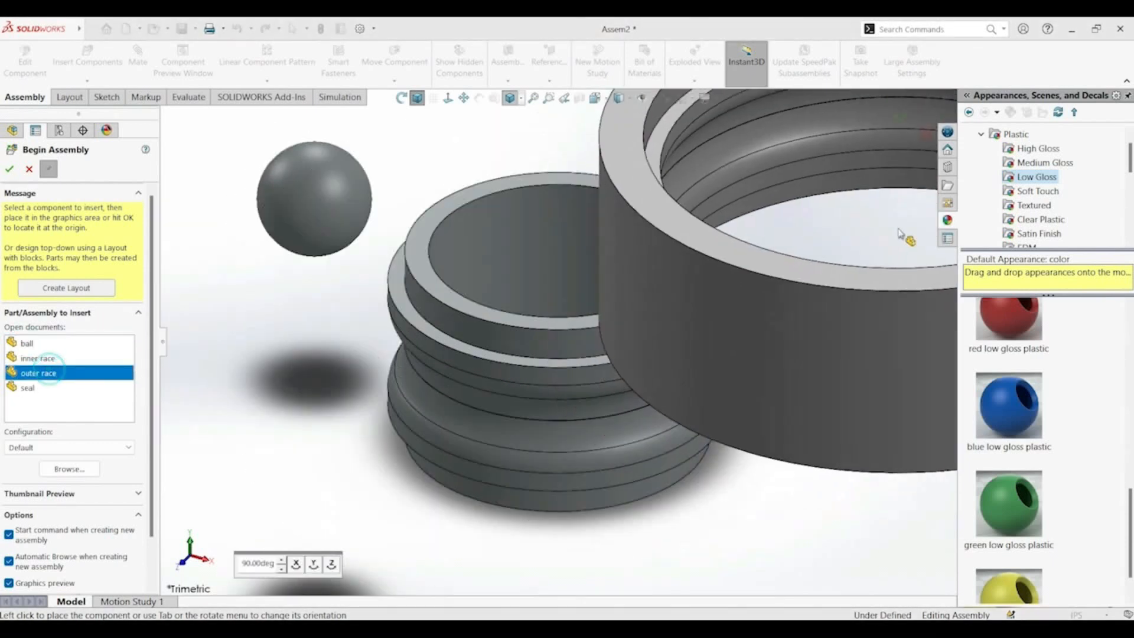
{"action": "scroll", "coordinate": [622, 302], "scroll_direction": "up", "scroll_amount": 3}
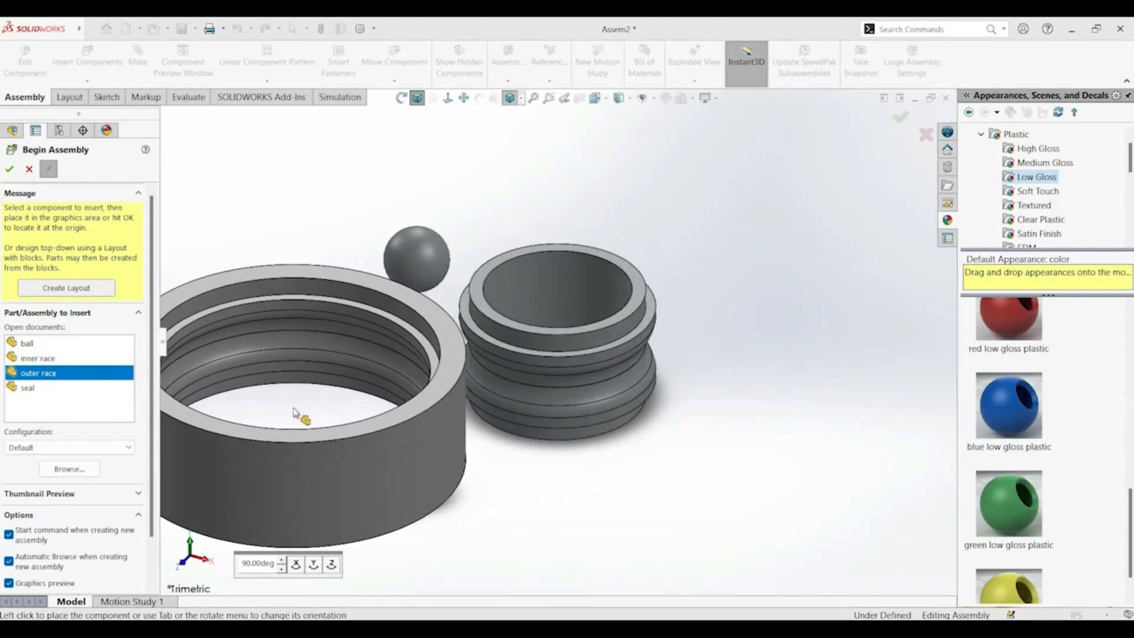
{"action": "scroll", "coordinate": [302, 410], "scroll_direction": "up", "scroll_amount": 2}
{"action": "left_click", "coordinate": [295, 407]}
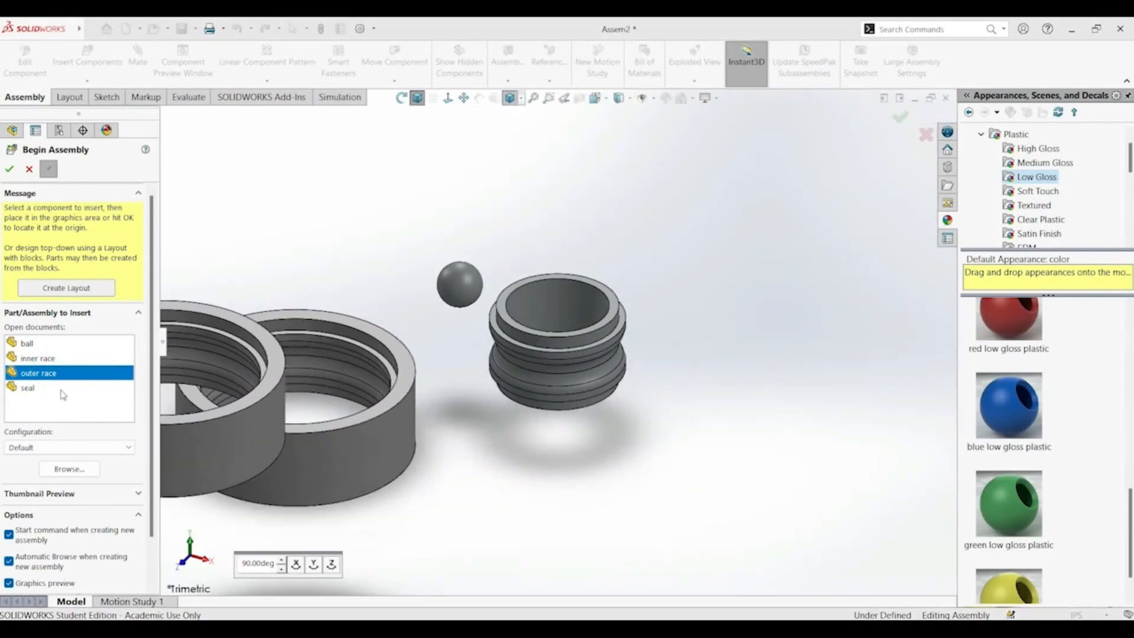
Place the seal in empty space on the inner race's other side and finish inserting components
{"action": "left_click", "coordinate": [28, 390]}
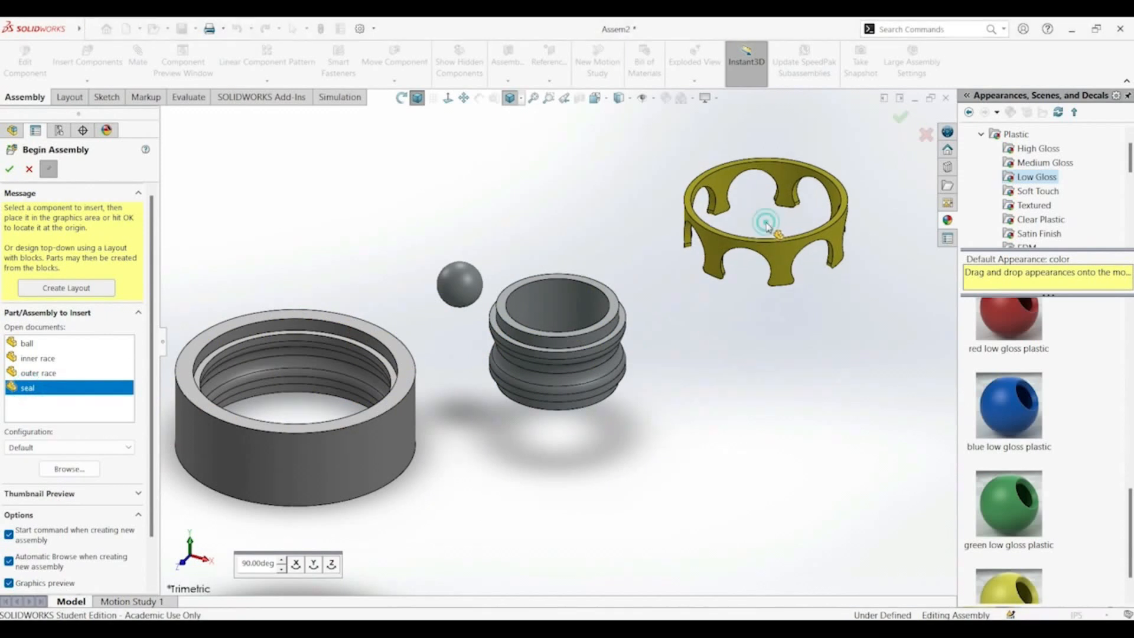
{"action": "left_click", "coordinate": [768, 227]}
{"action": "left_click", "coordinate": [10, 170]}
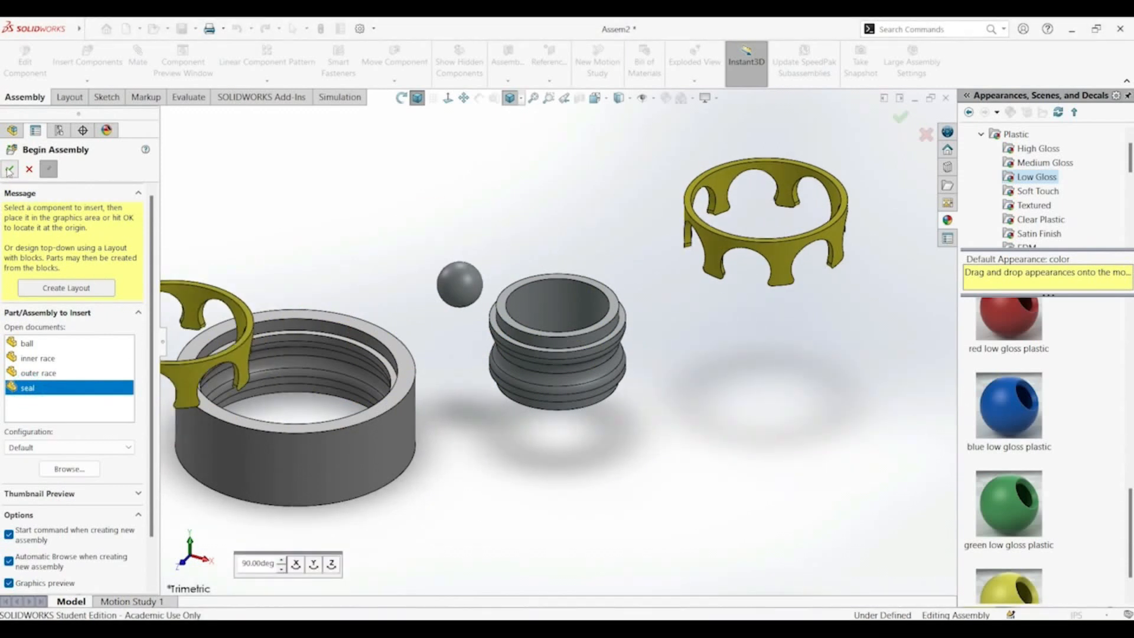
Start an advanced Width mate with the Centered constraint and pick the outer race's two opposite end faces as width references
{"action": "left_click", "coordinate": [418, 98]}
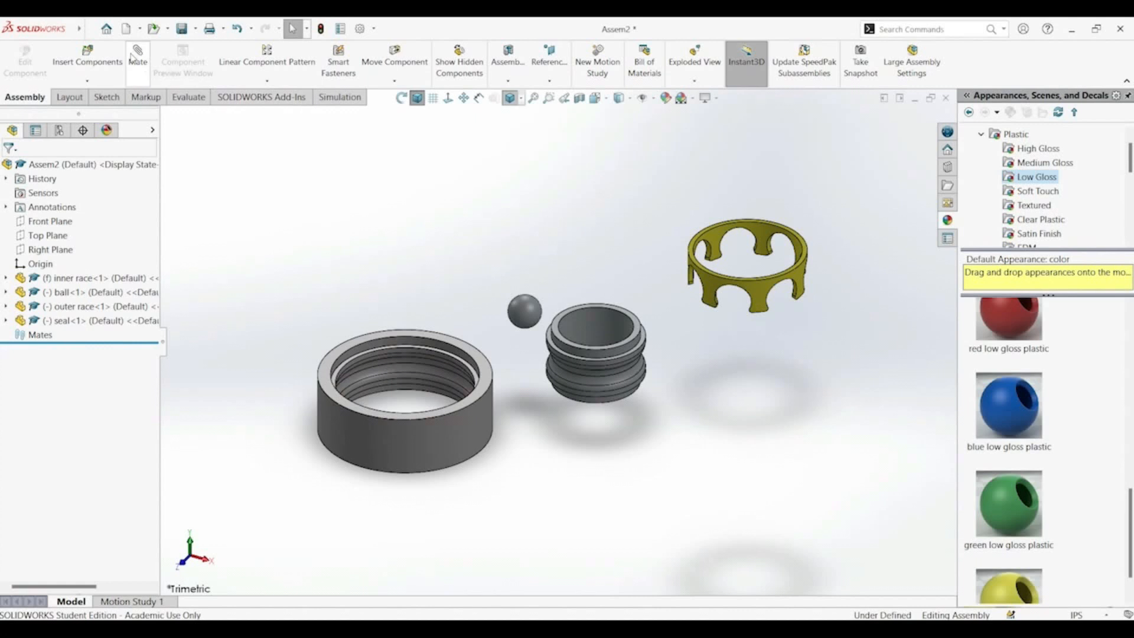
{"action": "left_click", "coordinate": [138, 54]}
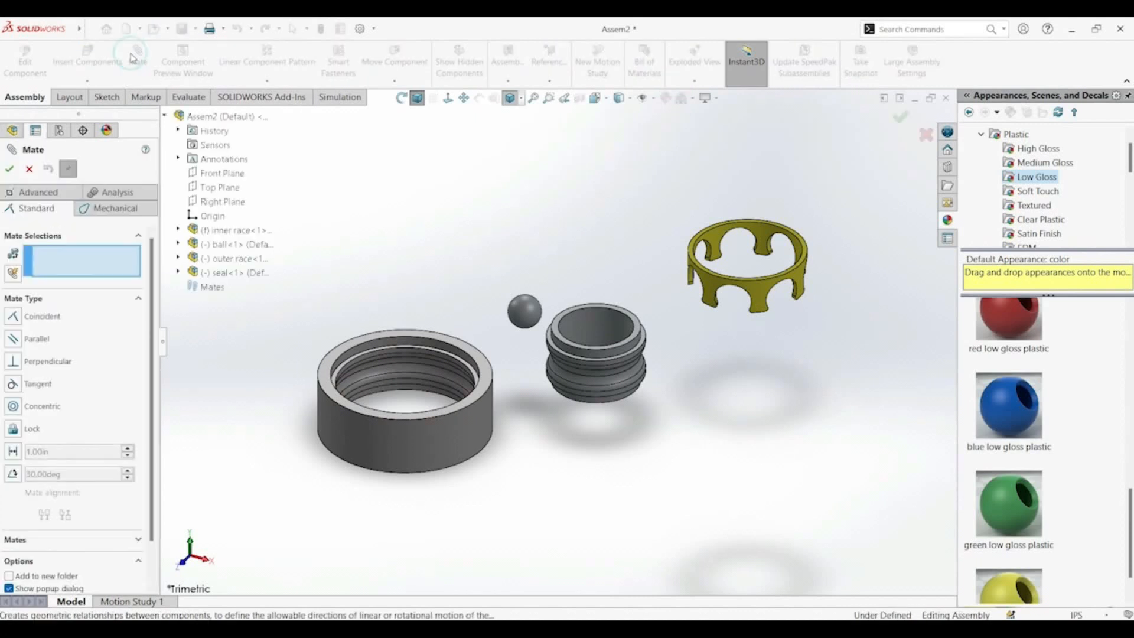
{"action": "left_click", "coordinate": [6, 190]}
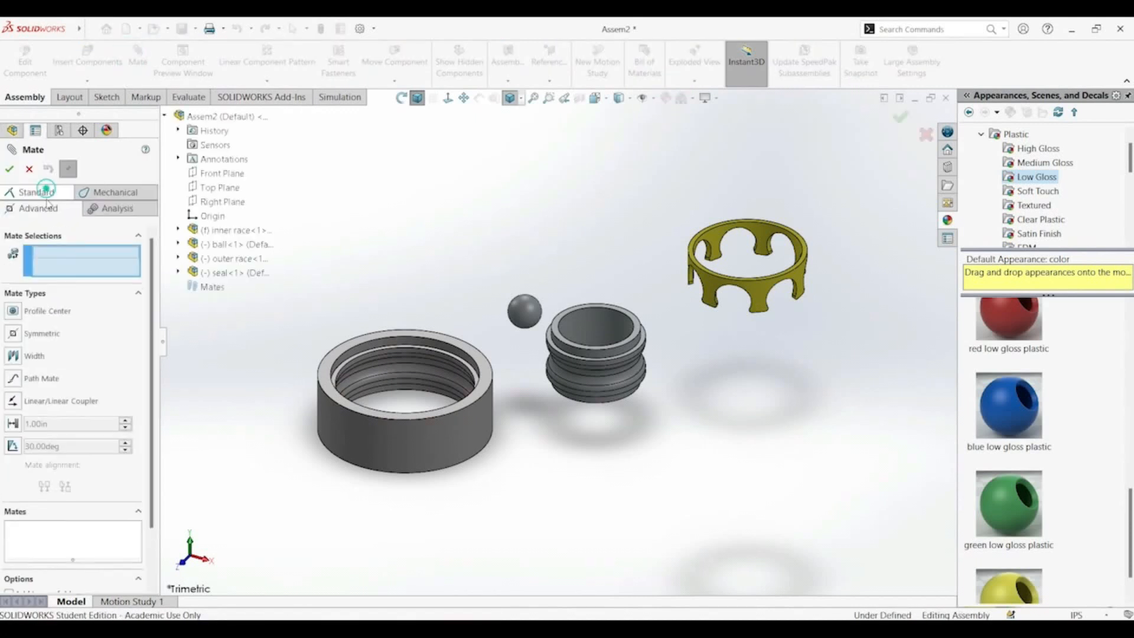
{"action": "left_click", "coordinate": [13, 356]}
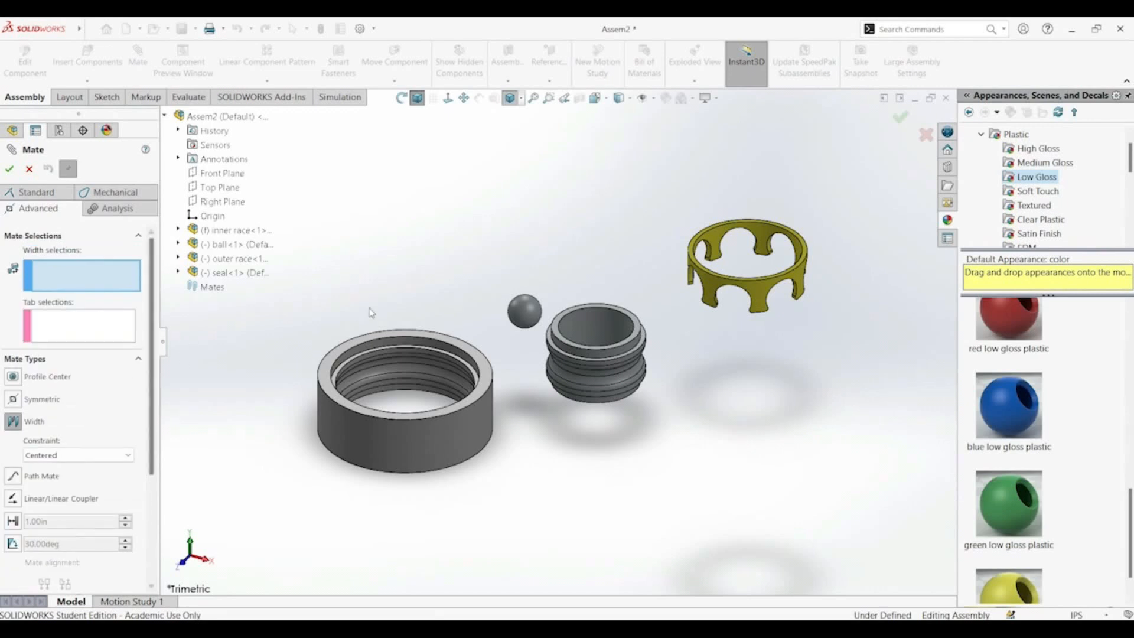
{"action": "left_click", "coordinate": [326, 368]}
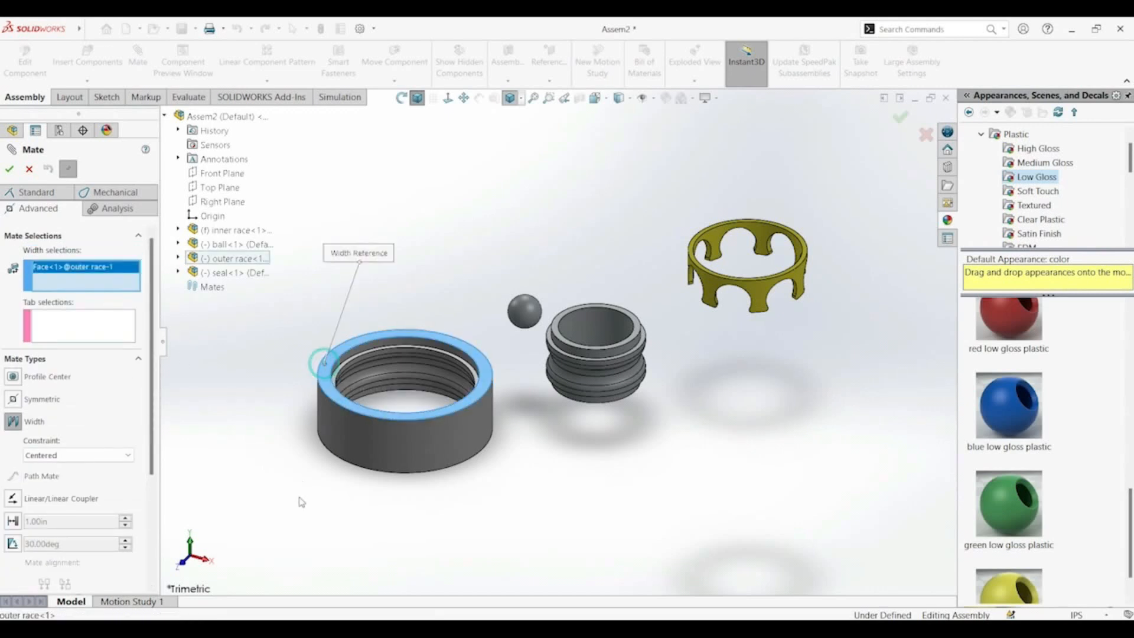
{"action": "middle_click_drag", "start_coordinate": [307, 481], "coordinate": [412, 346]}
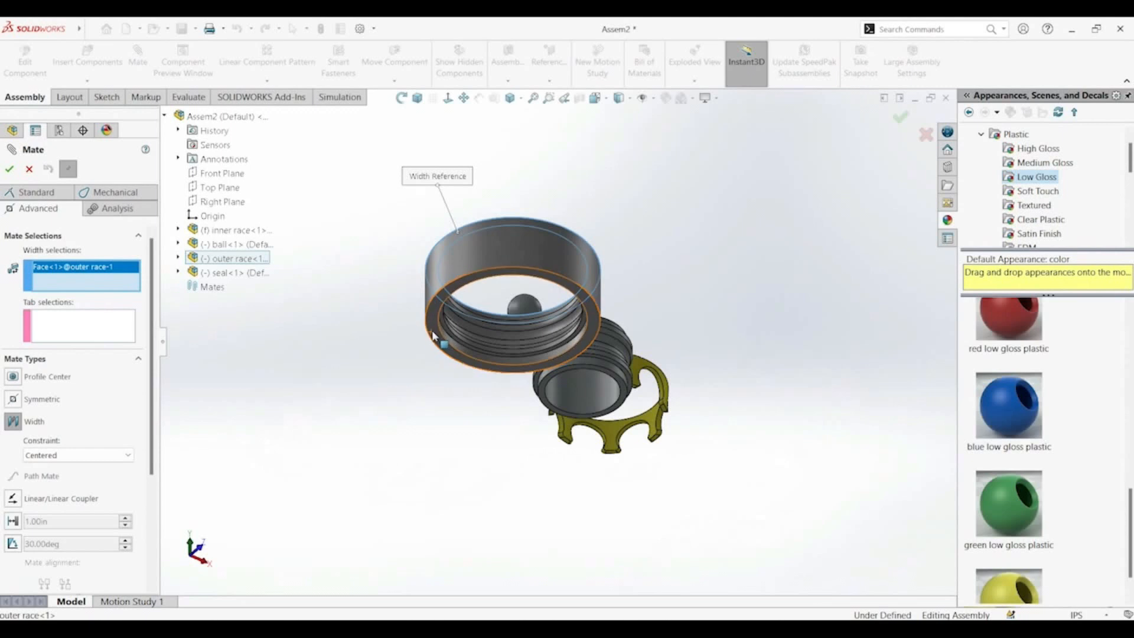
{"action": "left_click", "coordinate": [434, 334]}
{"action": "middle_click_drag", "start_coordinate": [676, 205], "coordinate": [525, 393]}
{"action": "scroll", "coordinate": [612, 360], "scroll_direction": "down", "scroll_amount": 4}
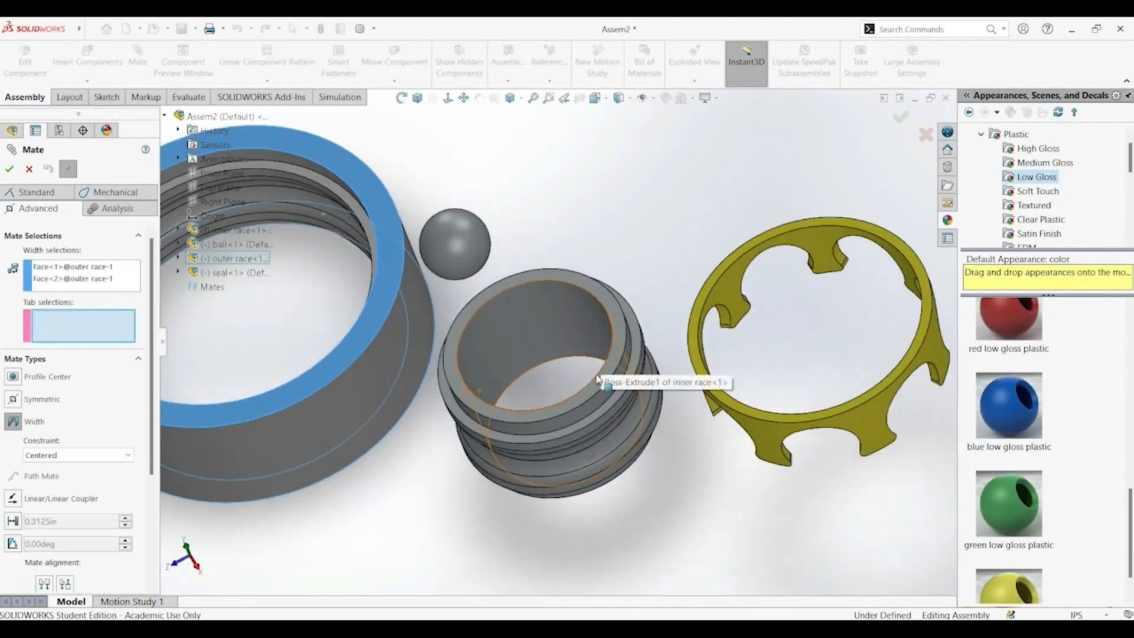
Use the inner race's two opposite end faces as the tab references and apply the width mate
{"action": "left_click", "coordinate": [598, 383]}
{"action": "middle_click_drag", "start_coordinate": [687, 507], "coordinate": [640, 398]}
{"action": "left_click", "coordinate": [678, 455]}
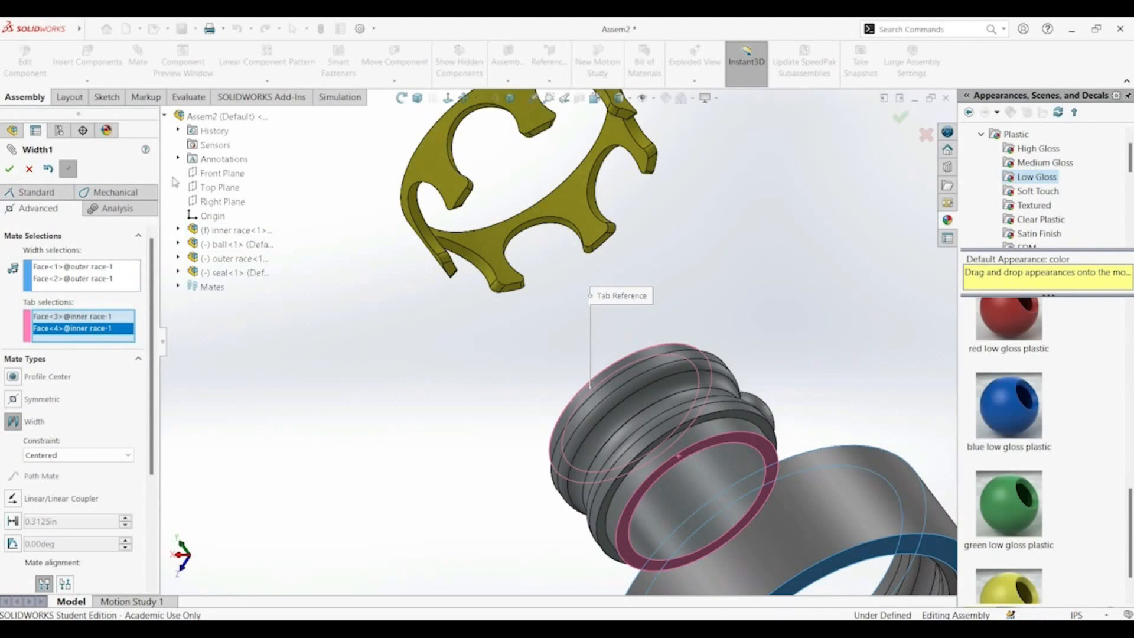
{"action": "left_click", "coordinate": [417, 98]}
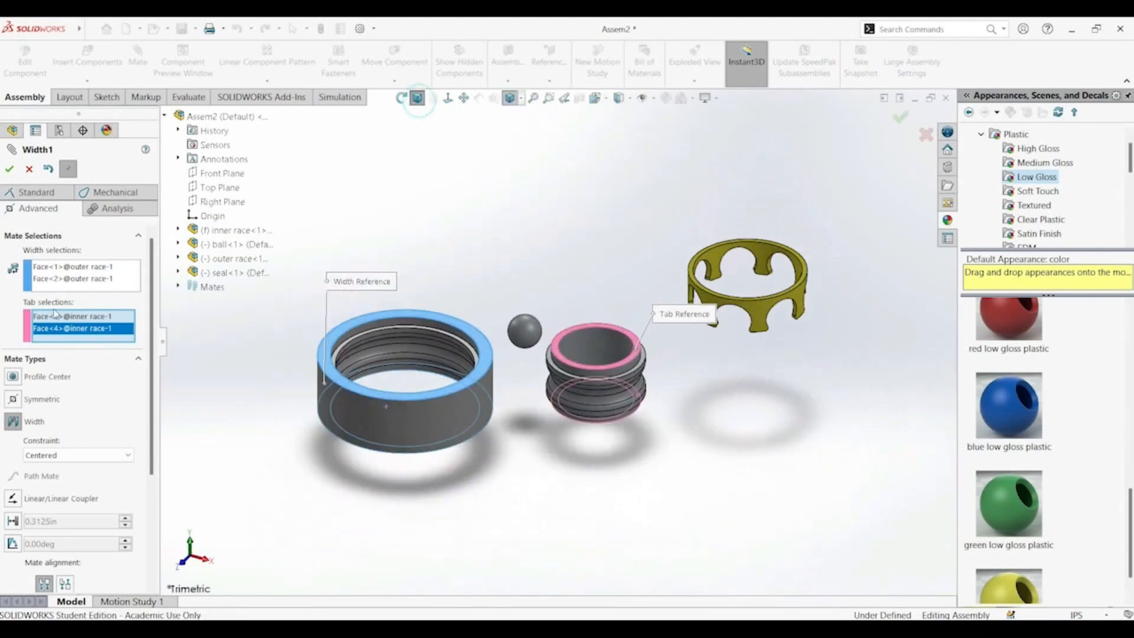
{"action": "left_click", "coordinate": [12, 169]}
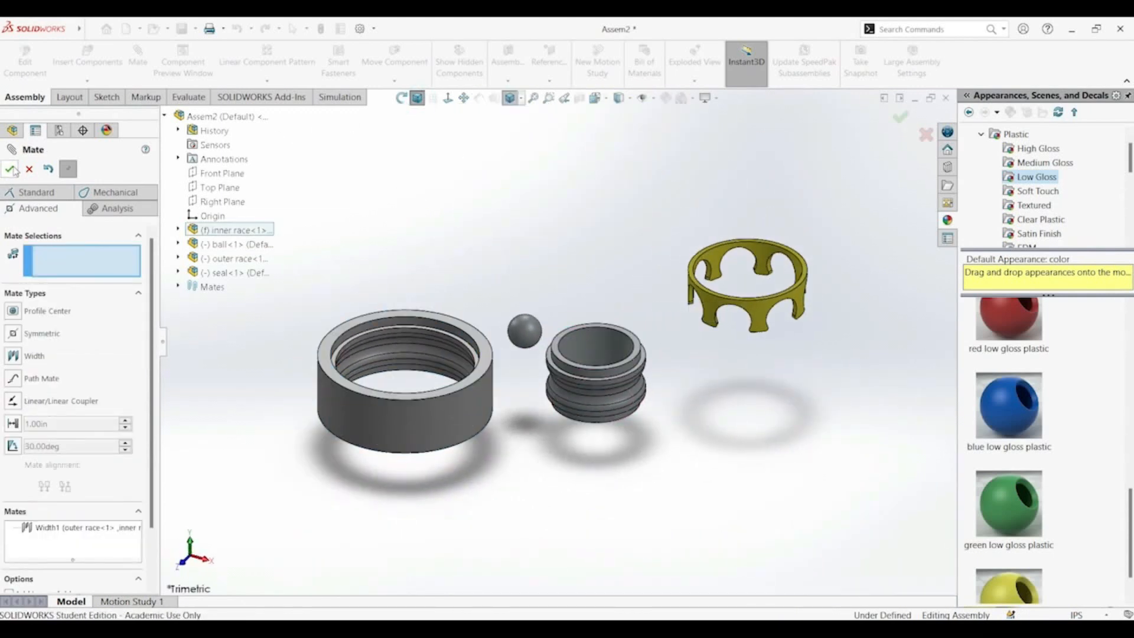
Add a Concentric mate between the outer race's outer cylindrical face and the inner race's bore, and move the ball clear of the races
{"action": "left_click", "coordinate": [37, 192]}
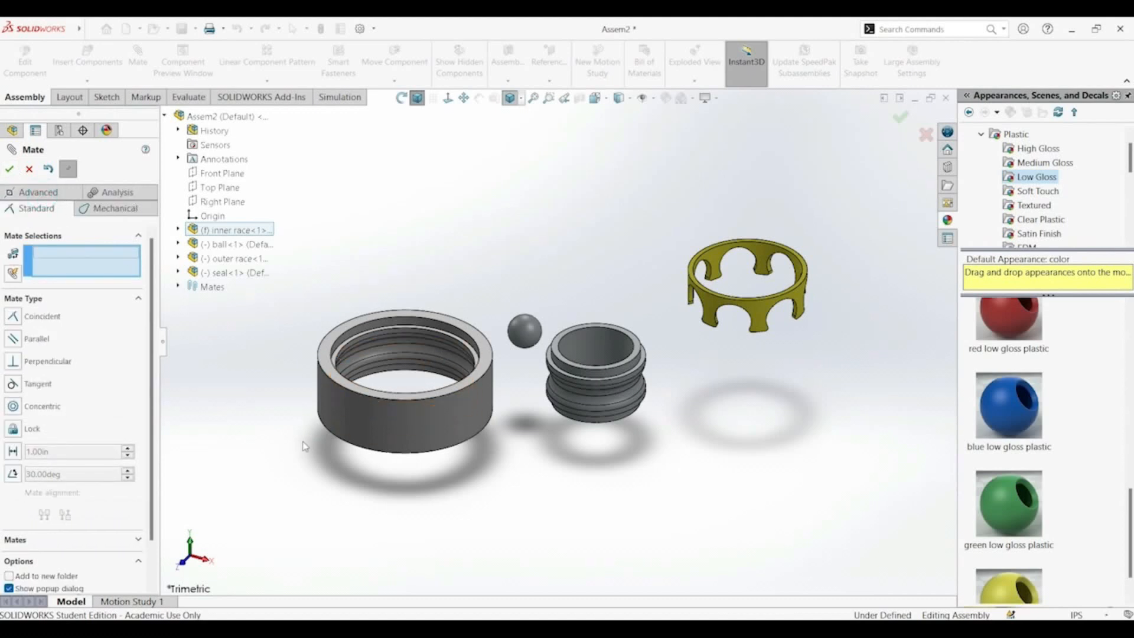
{"action": "left_click", "coordinate": [362, 413]}
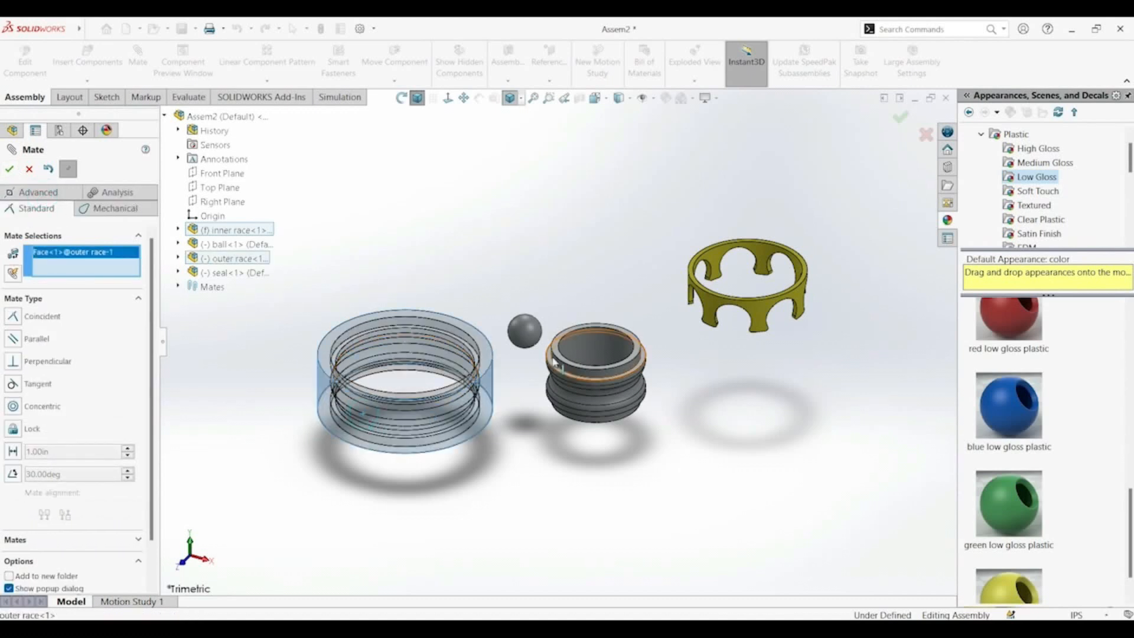
{"action": "left_click", "coordinate": [592, 350]}
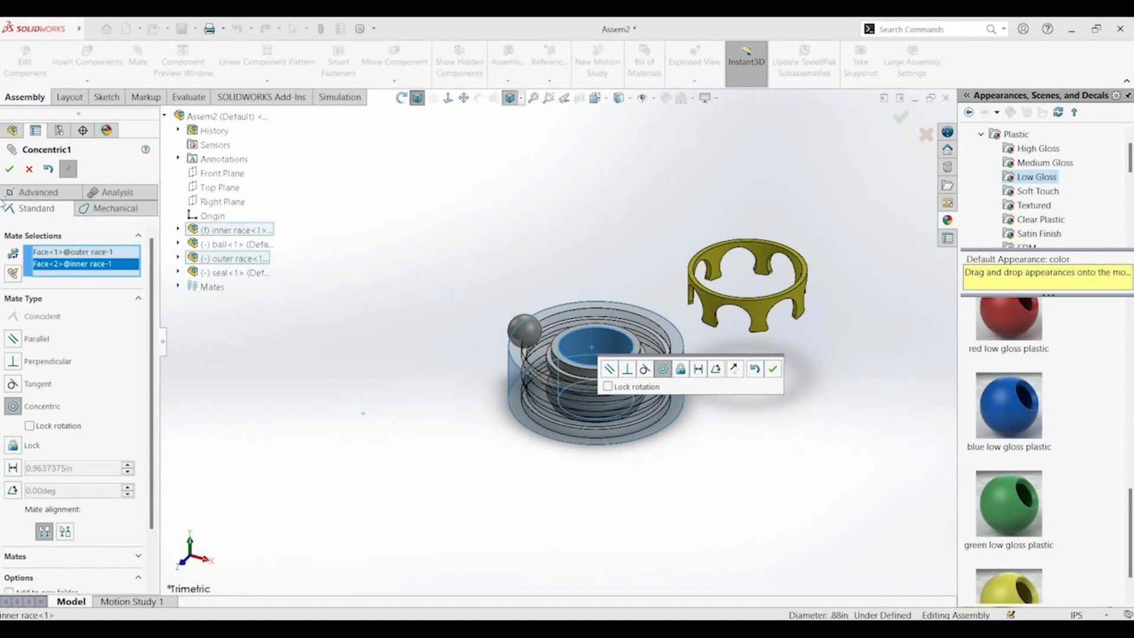
{"action": "left_click", "coordinate": [11, 171]}
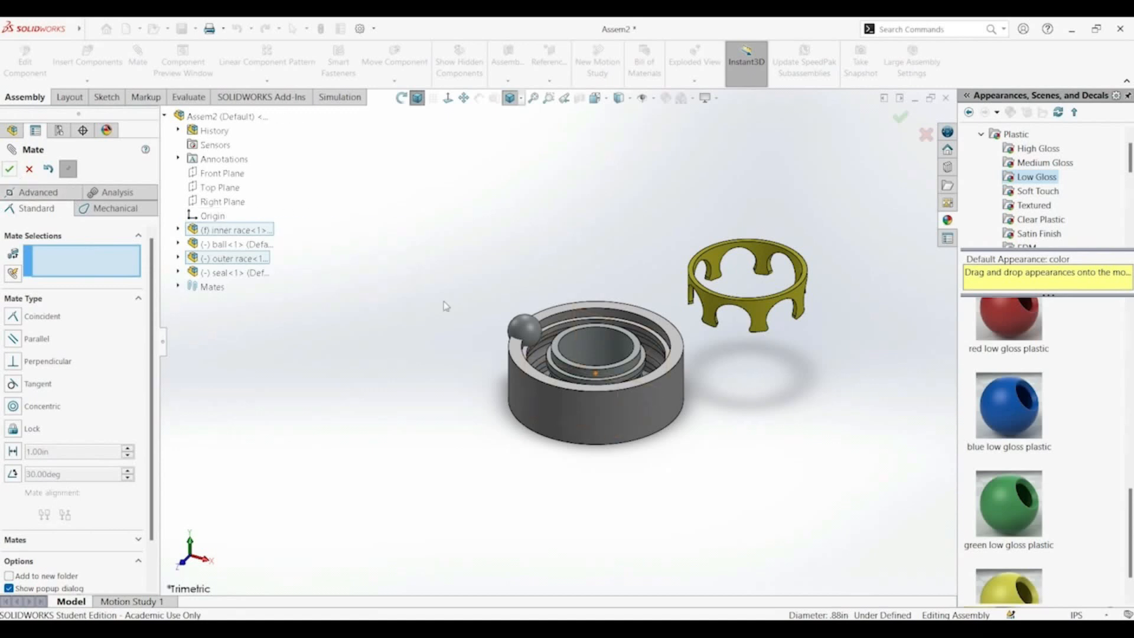
{"action": "left_click_drag", "start_coordinate": [525, 329], "coordinate": [384, 294]}
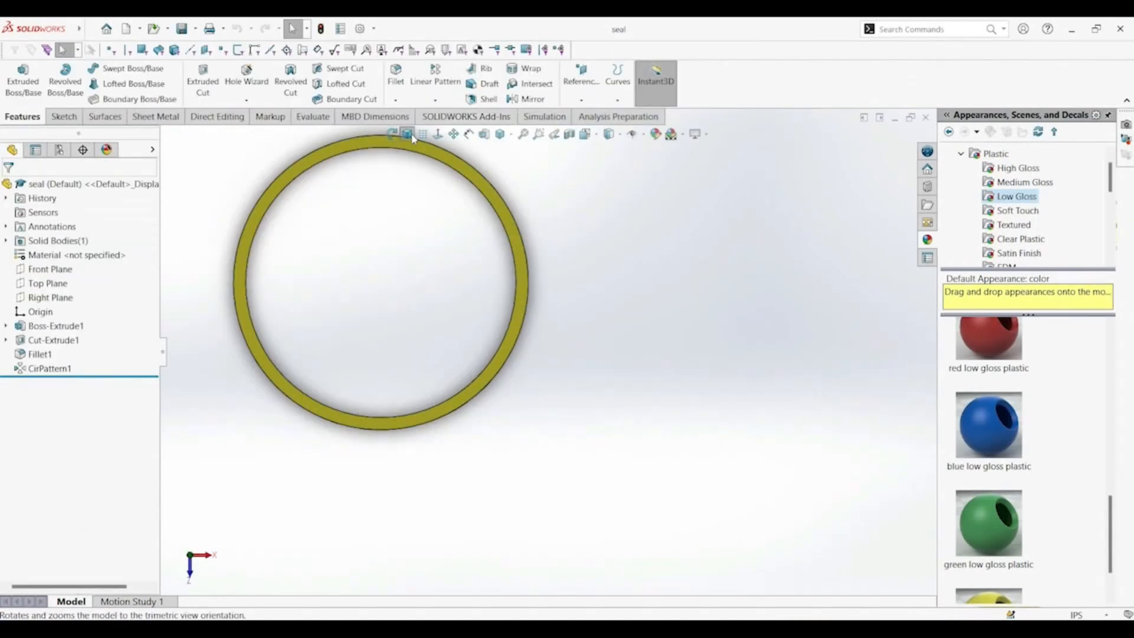
Examine the seal part and the yellow low gloss plastic appearance, and close the part
{"action": "left_click", "coordinate": [407, 134]}
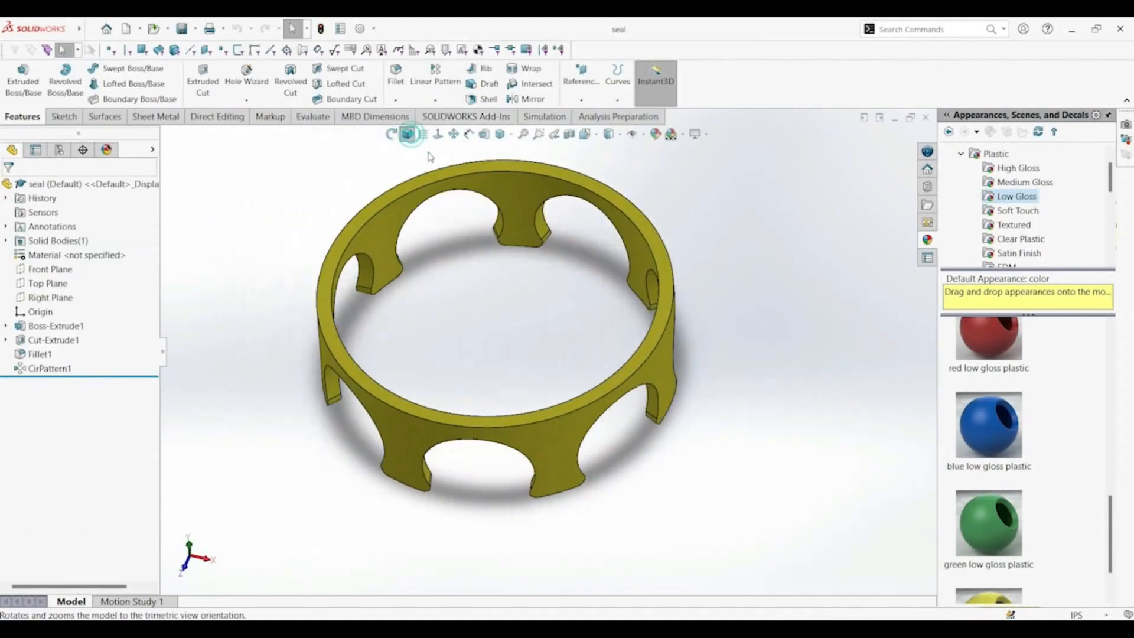
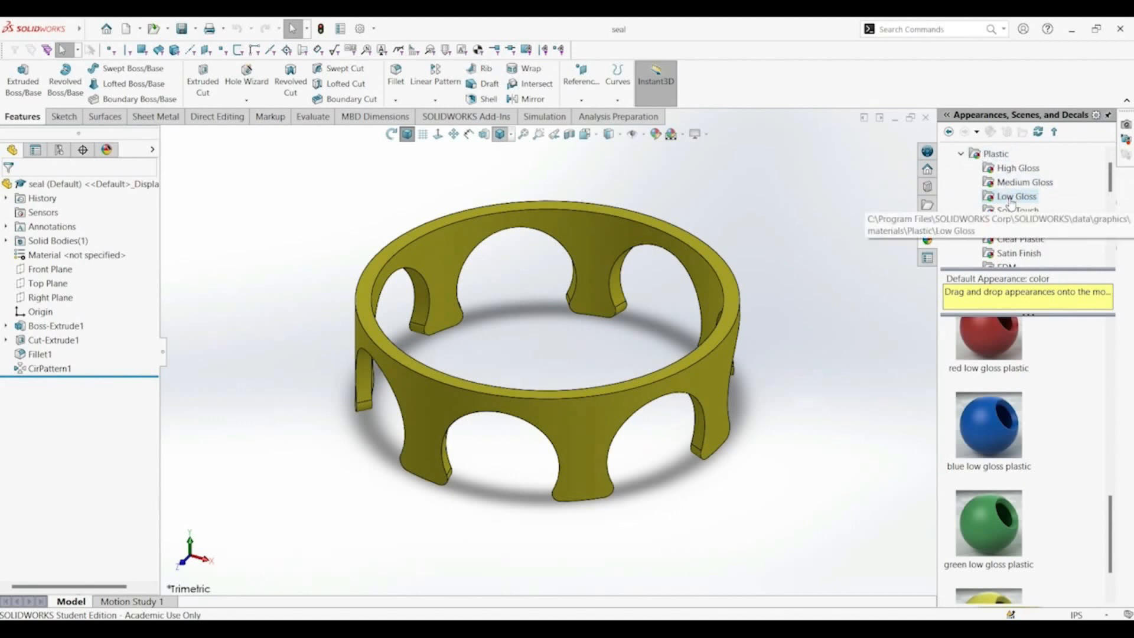
{"action": "scroll", "coordinate": [1021, 432], "scroll_direction": "down", "scroll_amount": 2}
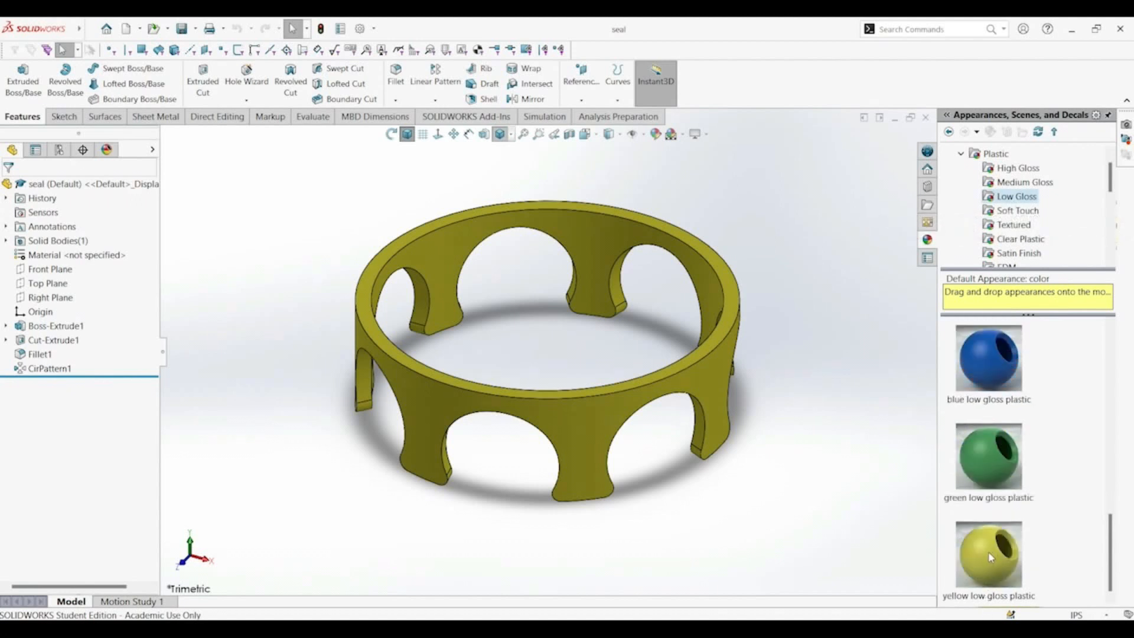
{"action": "mouse_move", "coordinate": [989, 552]}
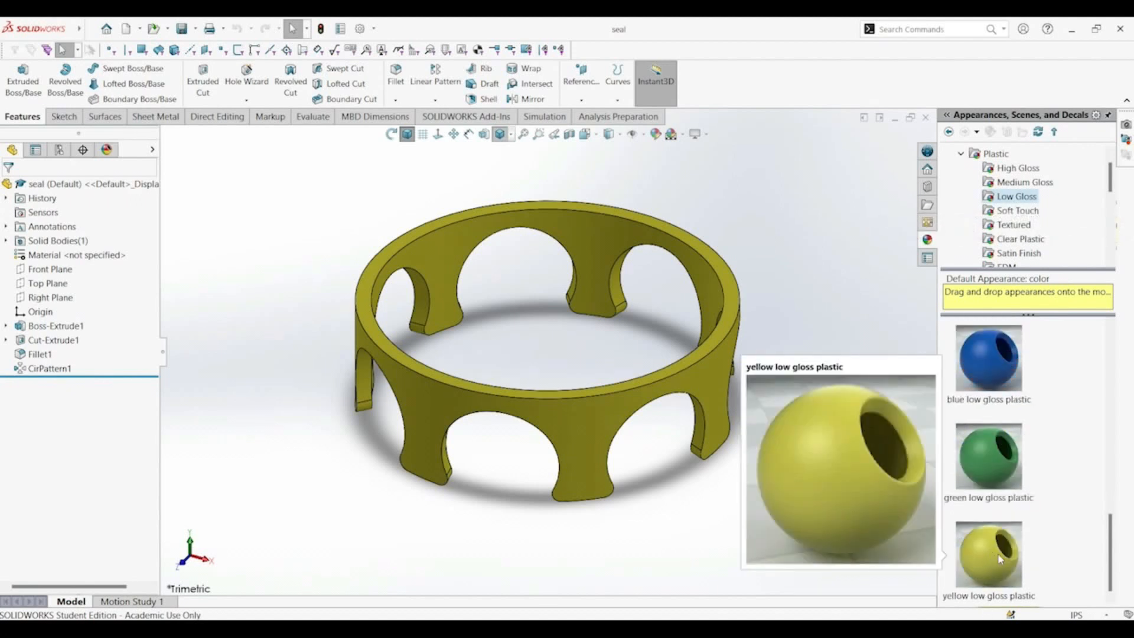
{"action": "left_click", "coordinate": [925, 118]}
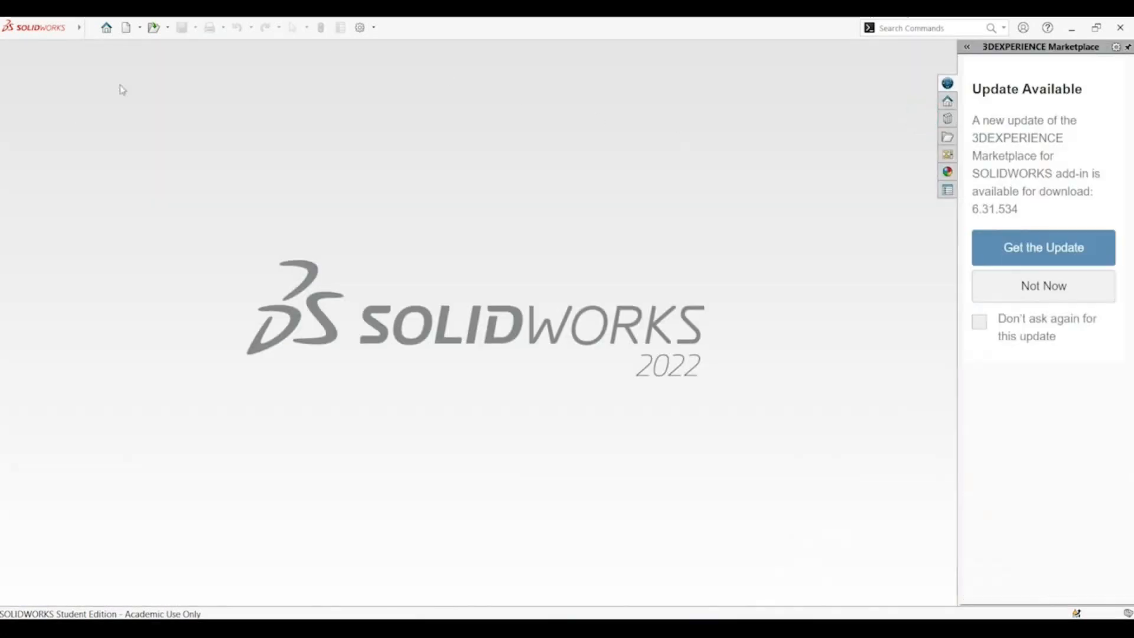
Create a new assembly and load the ball, inner race, outer race and seal parts together for insertion
{"action": "left_click", "coordinate": [126, 27]}
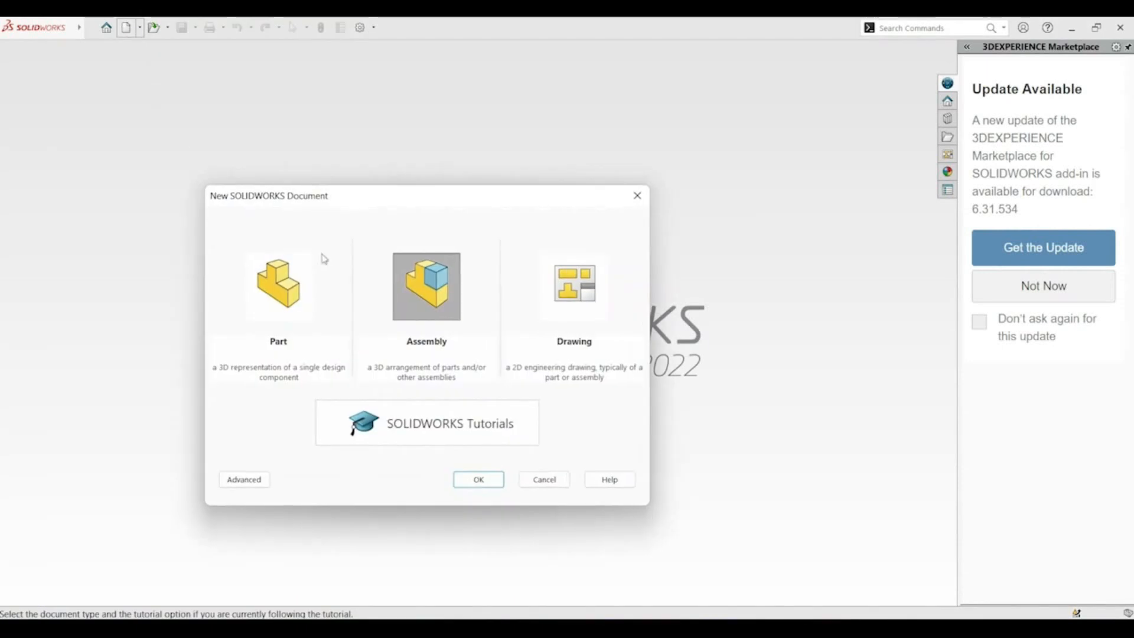
{"action": "left_click", "coordinate": [478, 479]}
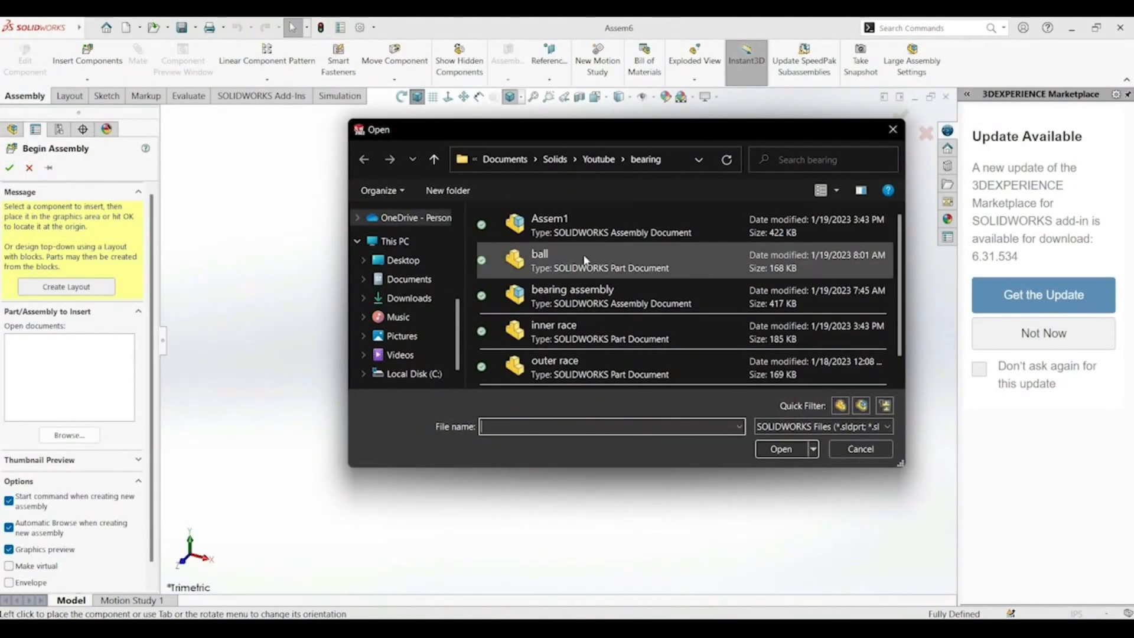
{"action": "left_click", "coordinate": [584, 264]}
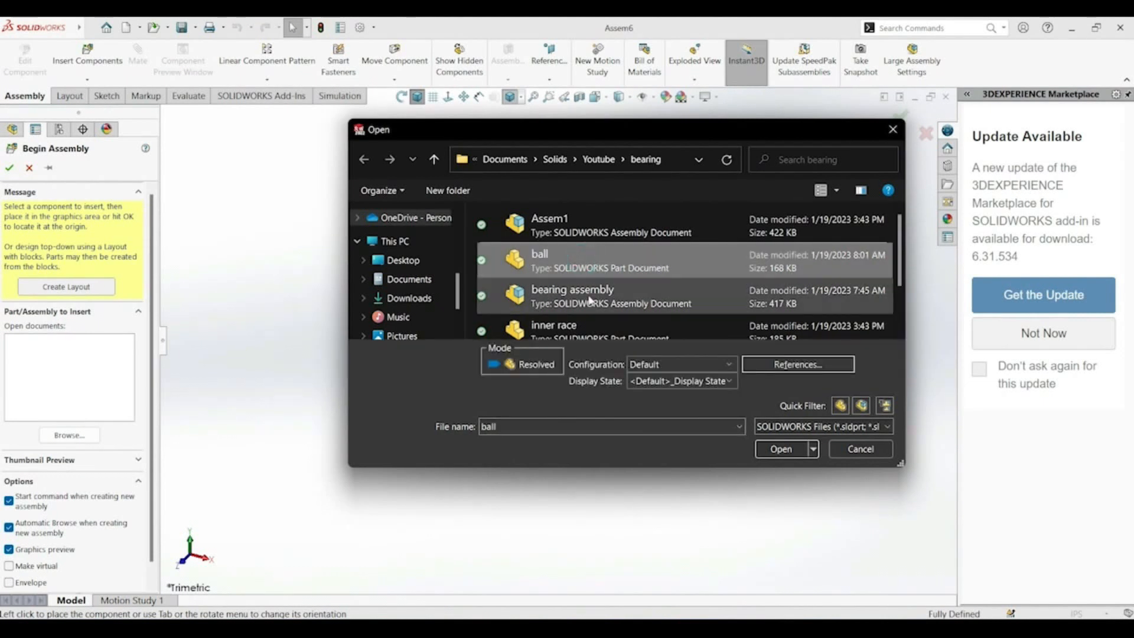
{"action": "scroll", "coordinate": [590, 302], "scroll_direction": "down", "scroll_amount": 2}
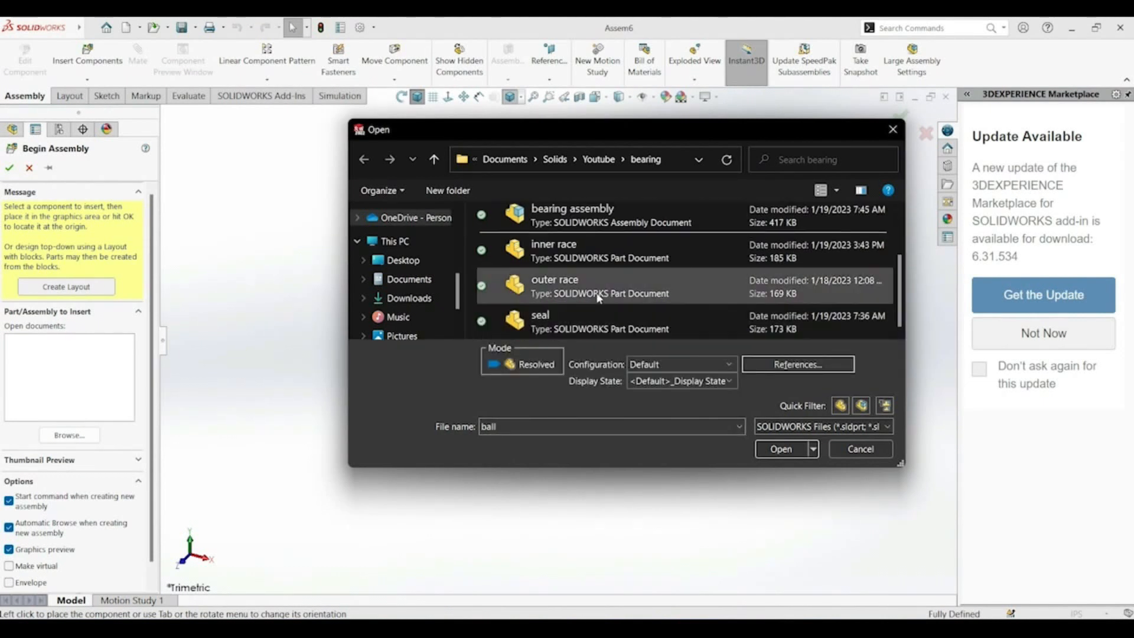
{"action": "left_click", "coordinate": [603, 265]}
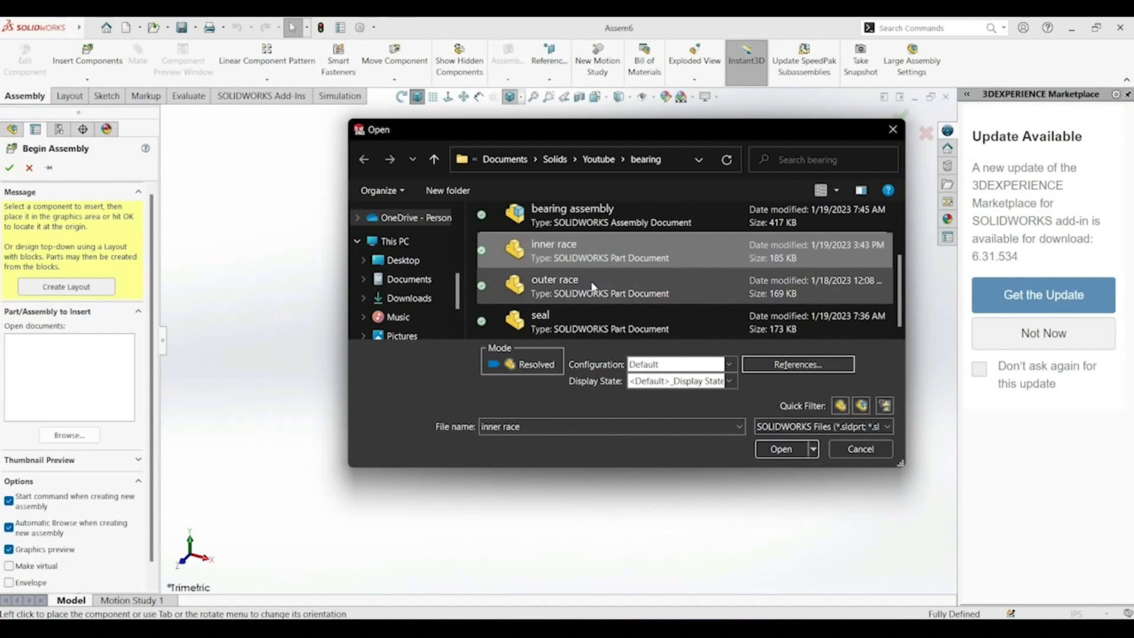
{"action": "left_click", "coordinate": [592, 287], "text": "ctrl"}
{"action": "left_click", "coordinate": [583, 305], "text": "ctrl"}
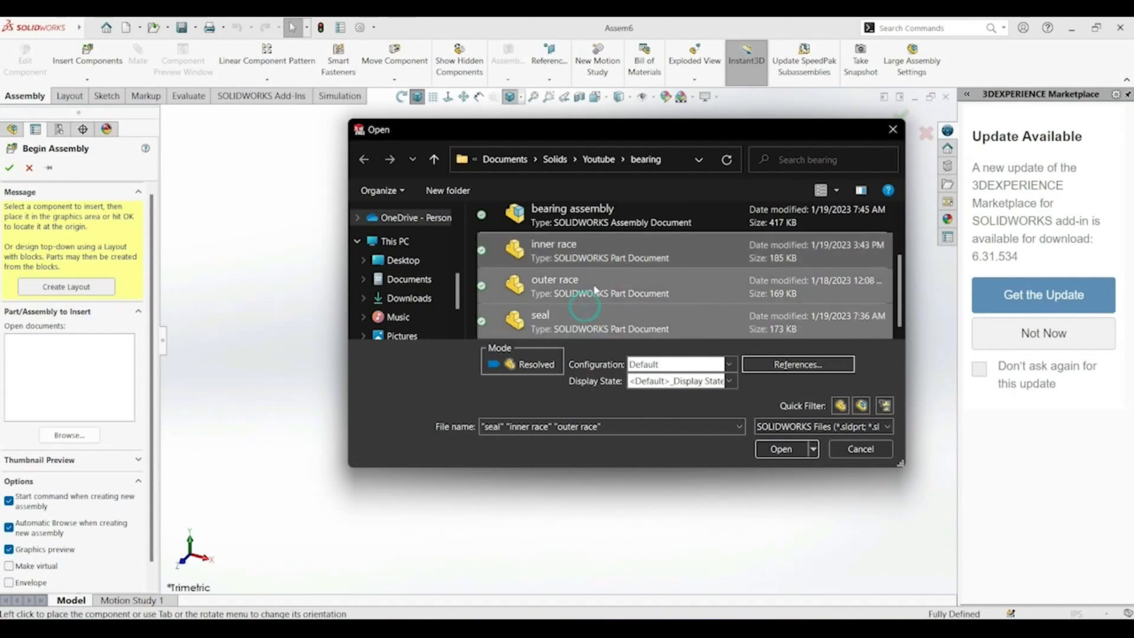
{"action": "scroll", "coordinate": [595, 290], "scroll_direction": "up", "scroll_amount": 2}
{"action": "left_click", "coordinate": [589, 266], "text": "ctrl"}
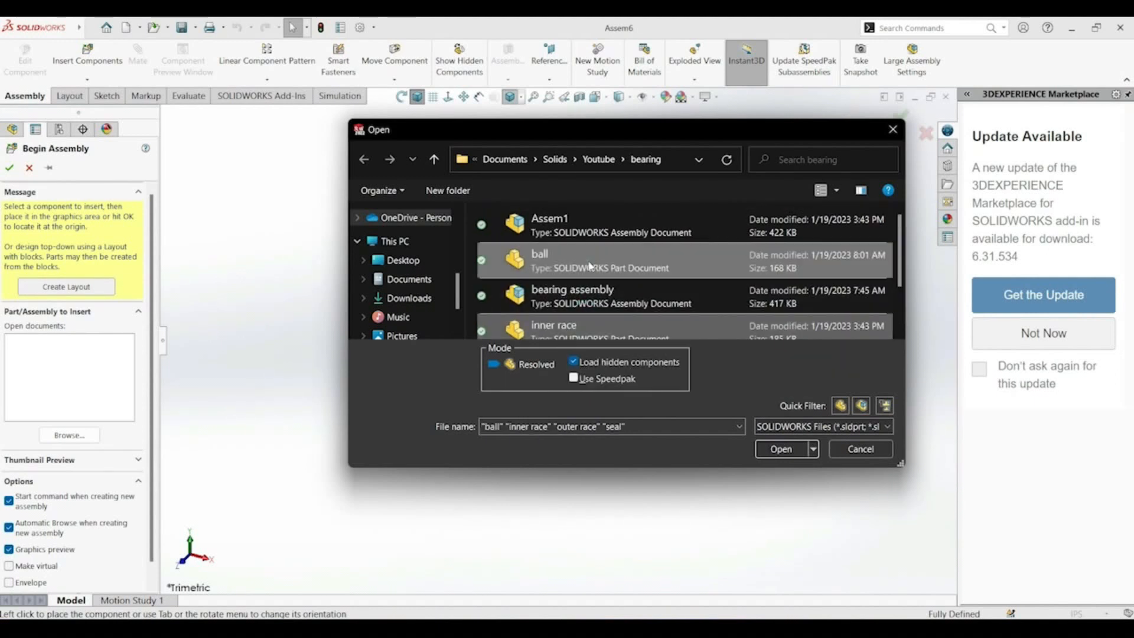
{"action": "left_click", "coordinate": [781, 449]}
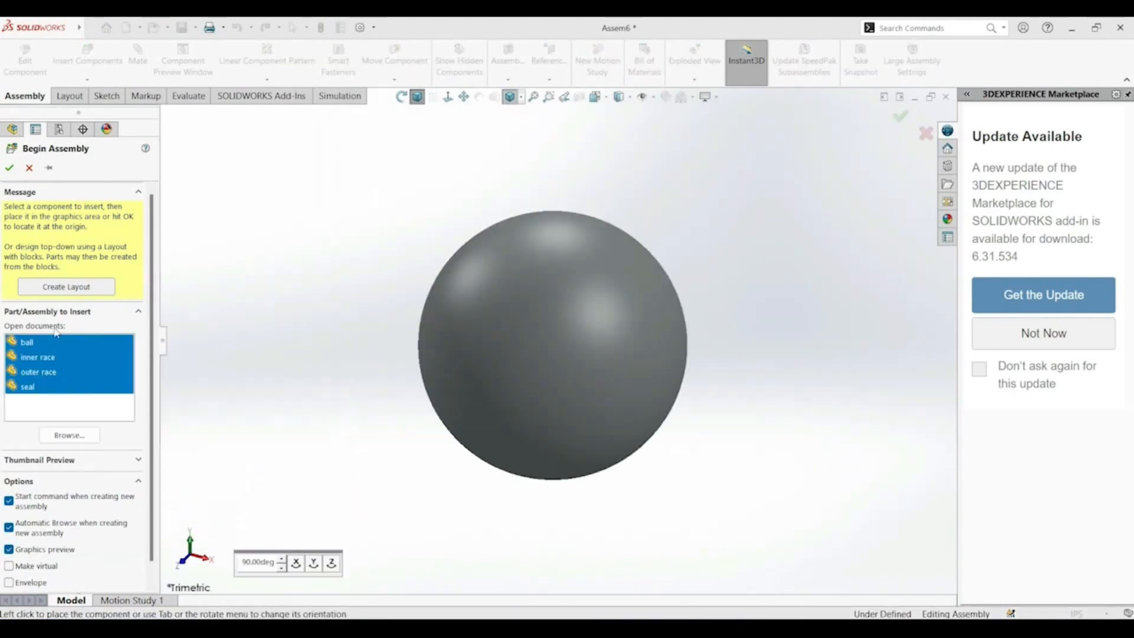
Place the inner race at the new assembly's origin, keeping the insertion command active for more components
{"action": "left_click", "coordinate": [41, 358]}
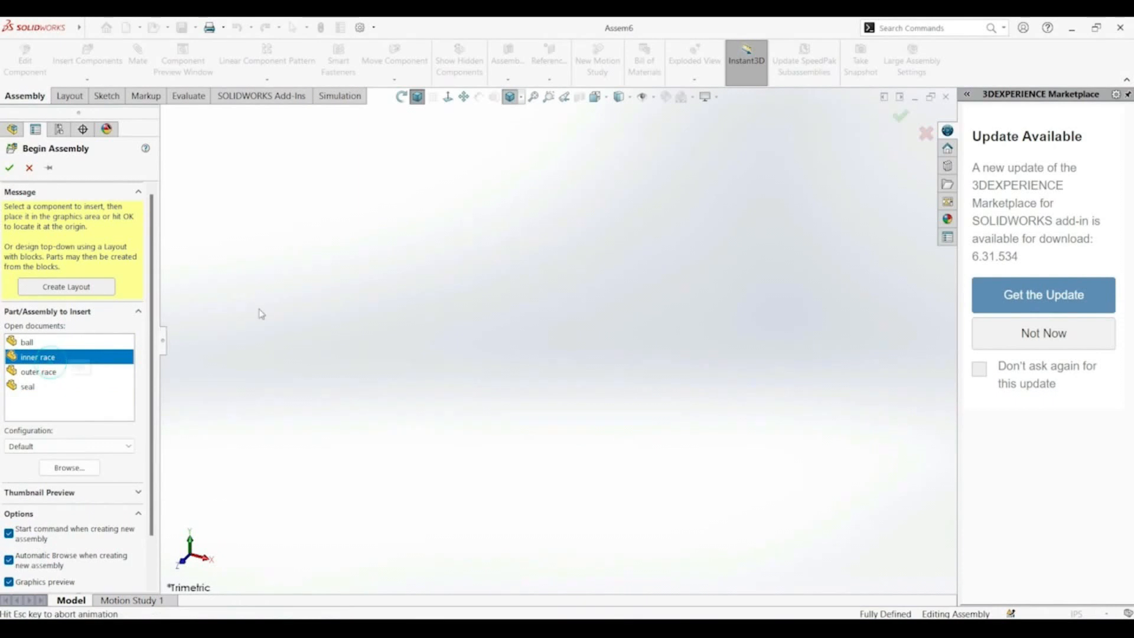
{"action": "left_click", "coordinate": [413, 97]}
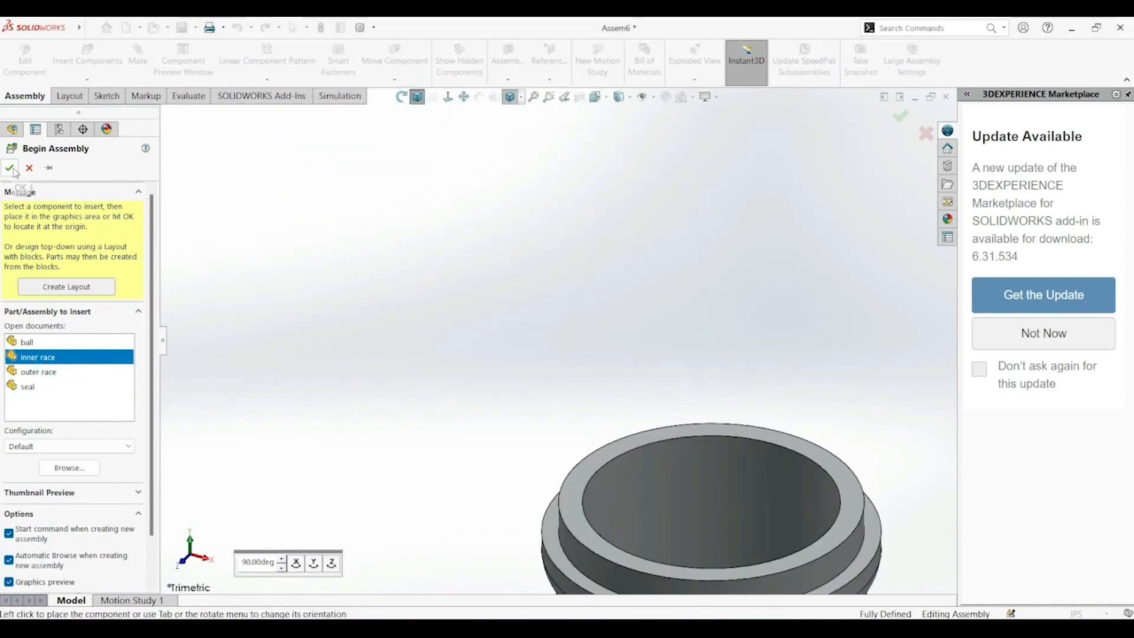
{"action": "left_click", "coordinate": [48, 168]}
{"action": "left_click", "coordinate": [11, 169]}
Insert one outer race, one seal and one ball as loose components beside the inner race
{"action": "left_click", "coordinate": [16, 372]}
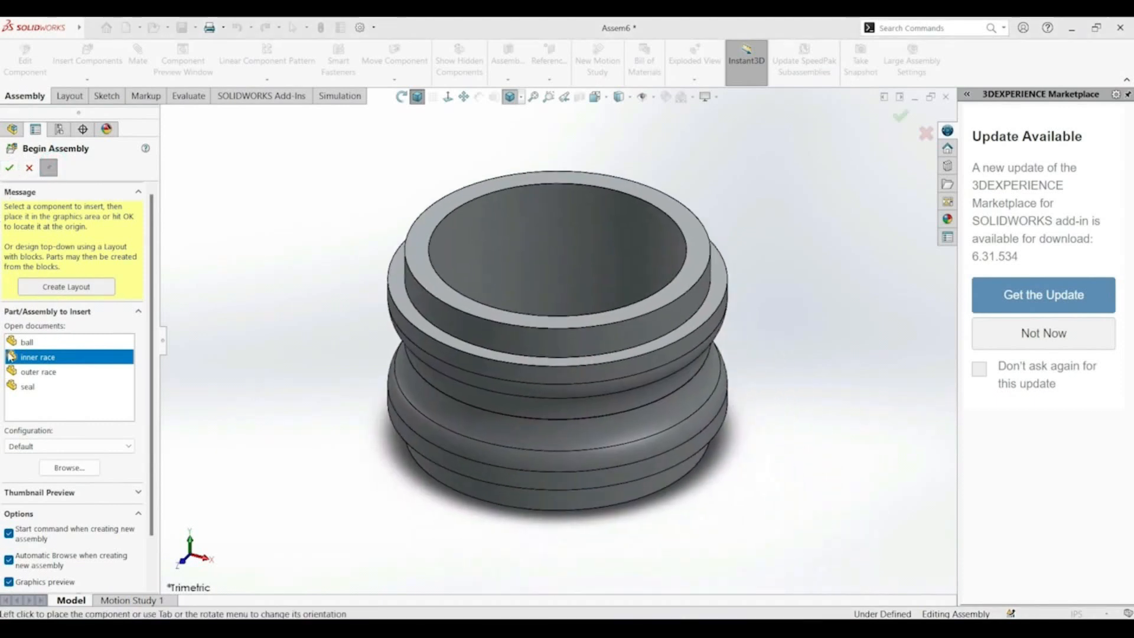
{"action": "scroll", "coordinate": [238, 225], "scroll_direction": "up", "scroll_amount": 4}
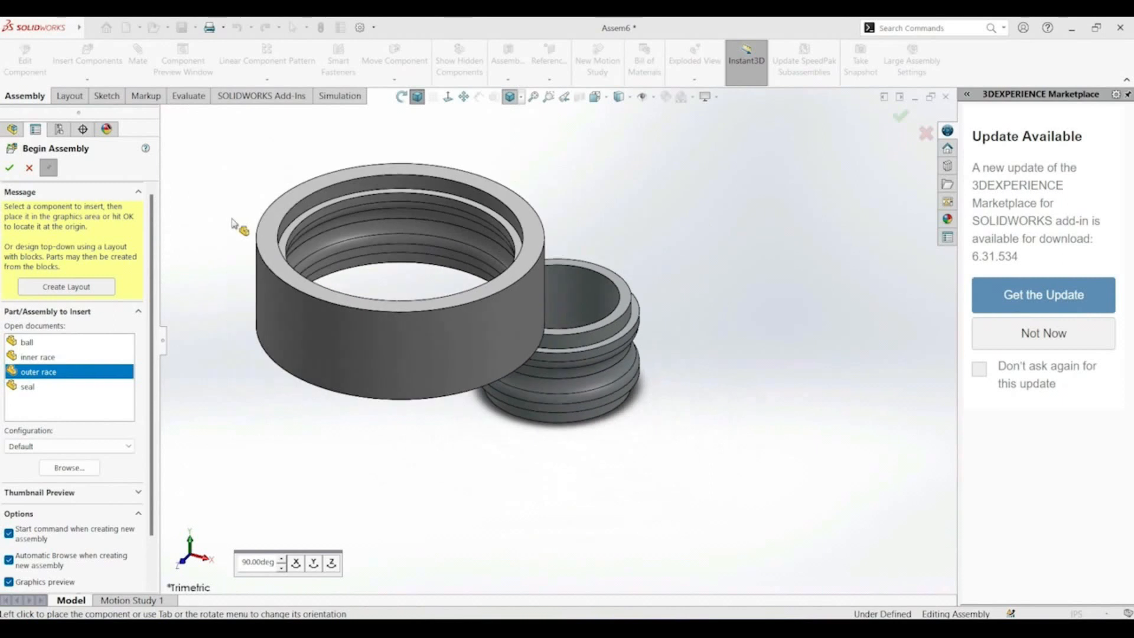
{"action": "left_click", "coordinate": [311, 205]}
{"action": "left_click", "coordinate": [58, 384]}
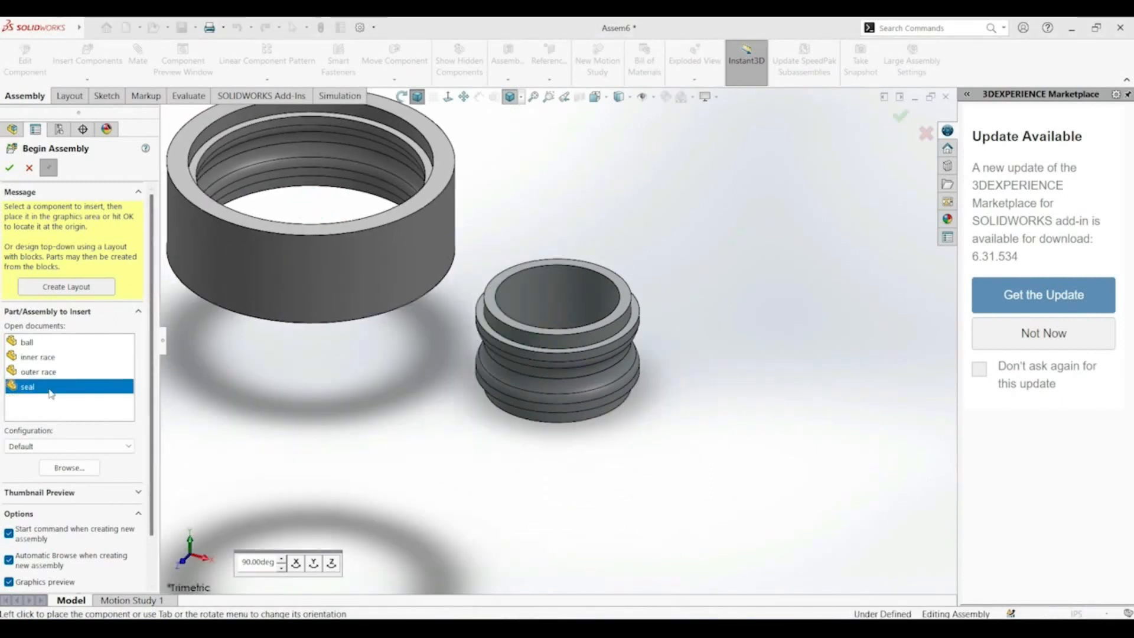
{"action": "left_click", "coordinate": [322, 440]}
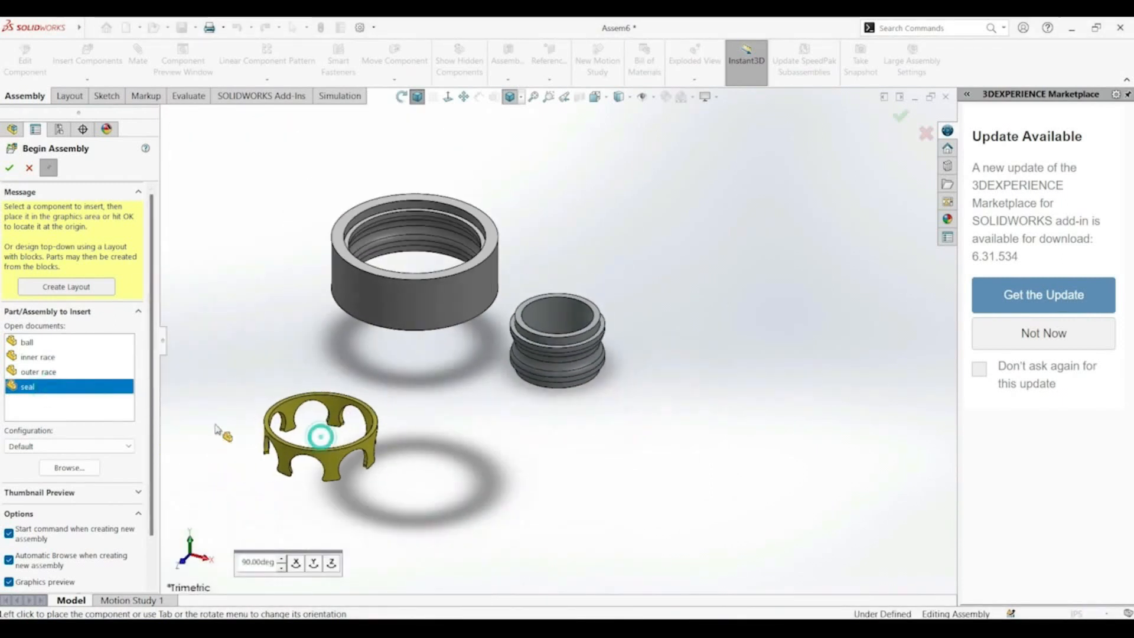
{"action": "left_click", "coordinate": [53, 343]}
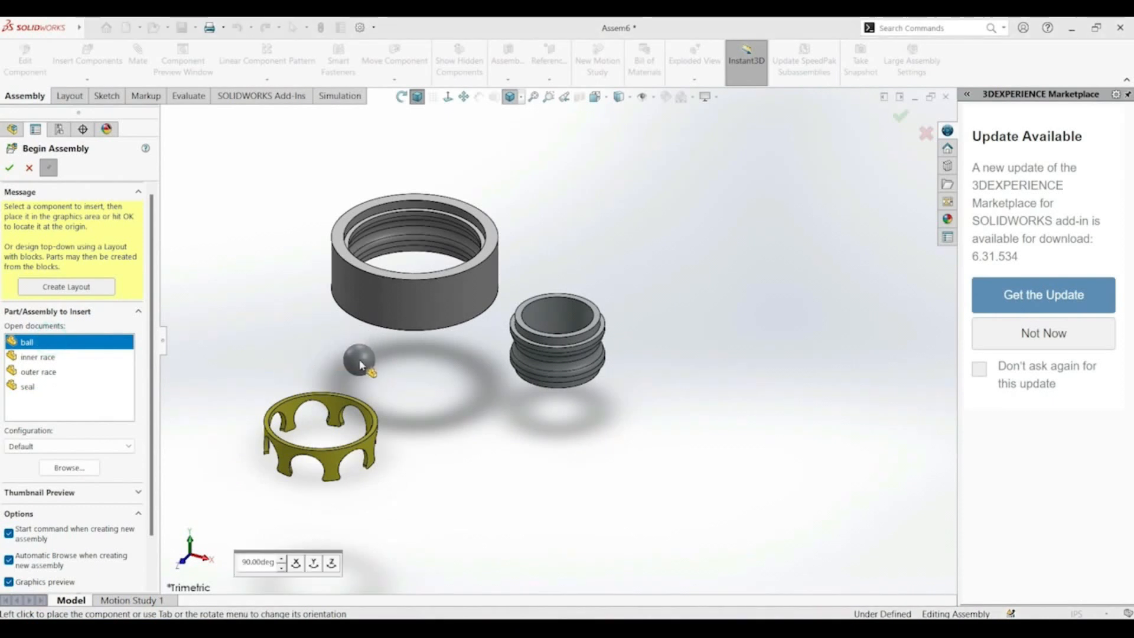
{"action": "left_click", "coordinate": [388, 366]}
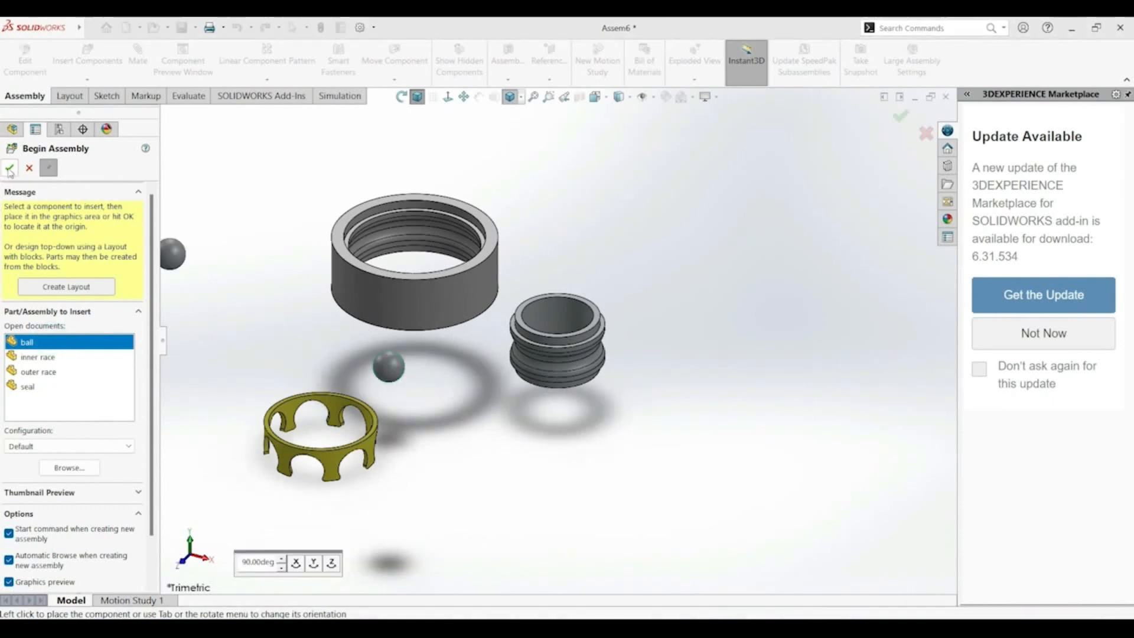
Add a Tangent mate between the ball's surface and the inner race's groove face
{"action": "scroll", "coordinate": [418, 377], "scroll_direction": "down", "scroll_amount": 3}
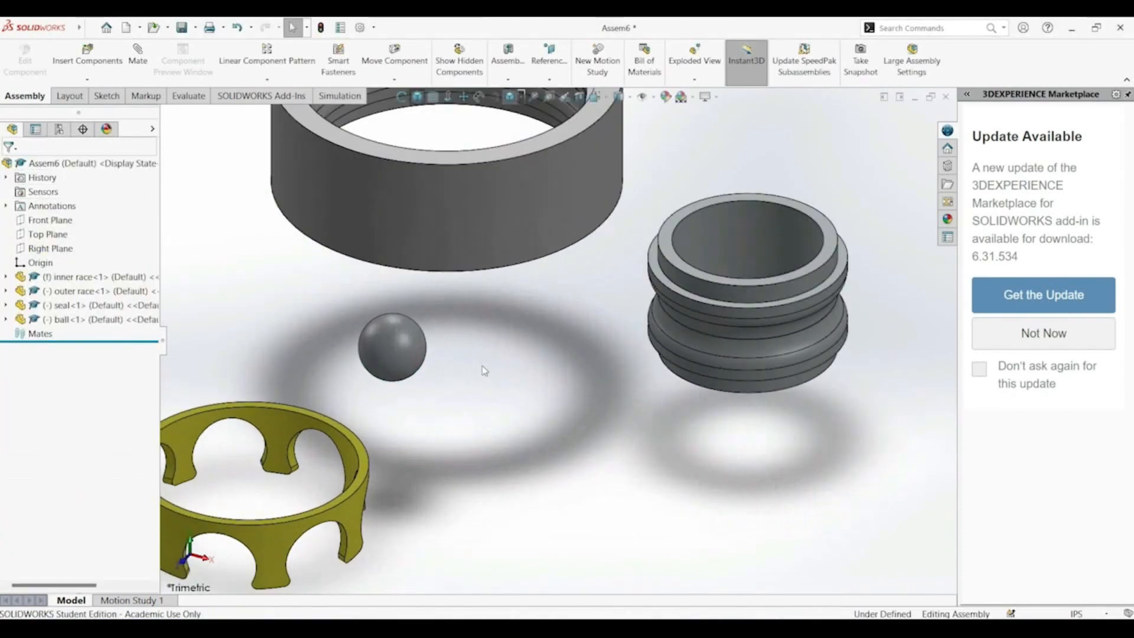
{"action": "left_click", "coordinate": [386, 359]}
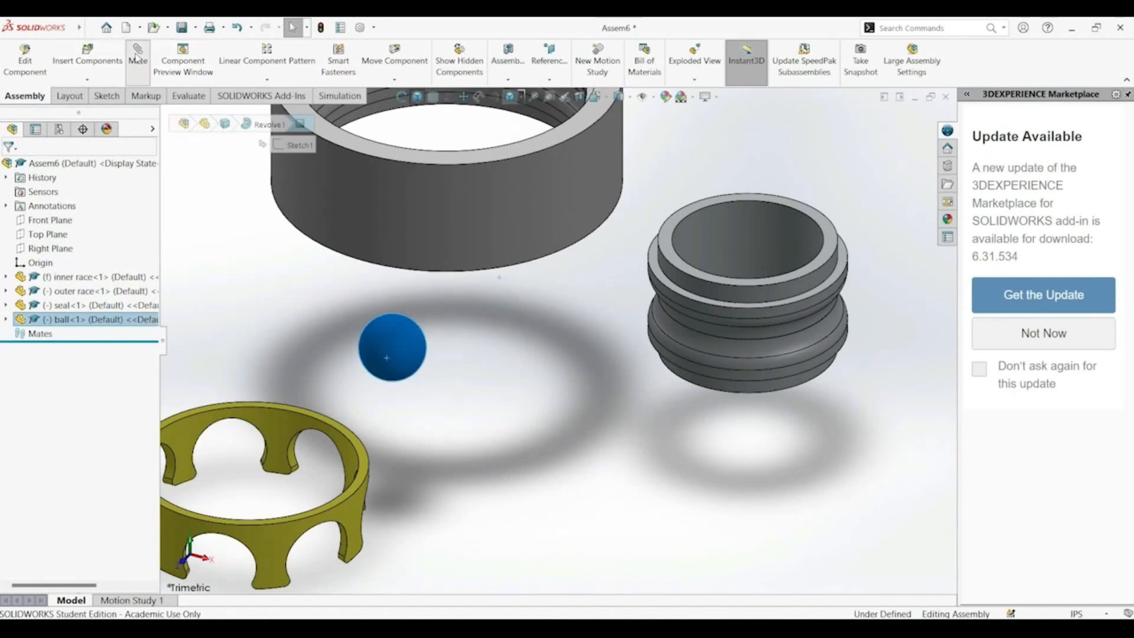
{"action": "left_click", "coordinate": [694, 321]}
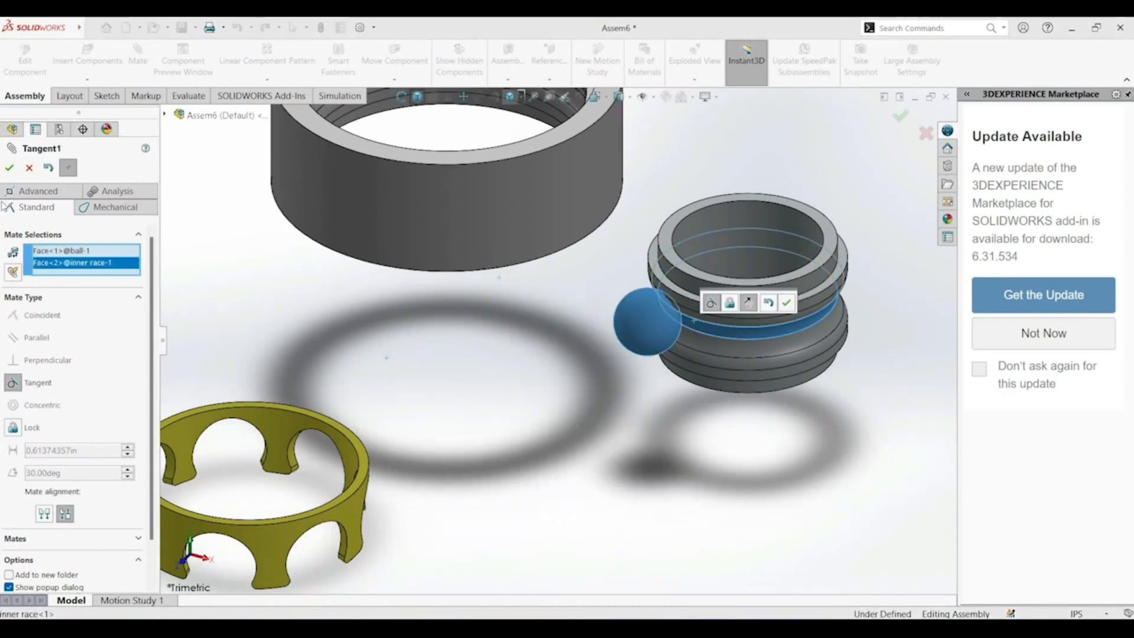
{"action": "left_click", "coordinate": [12, 168]}
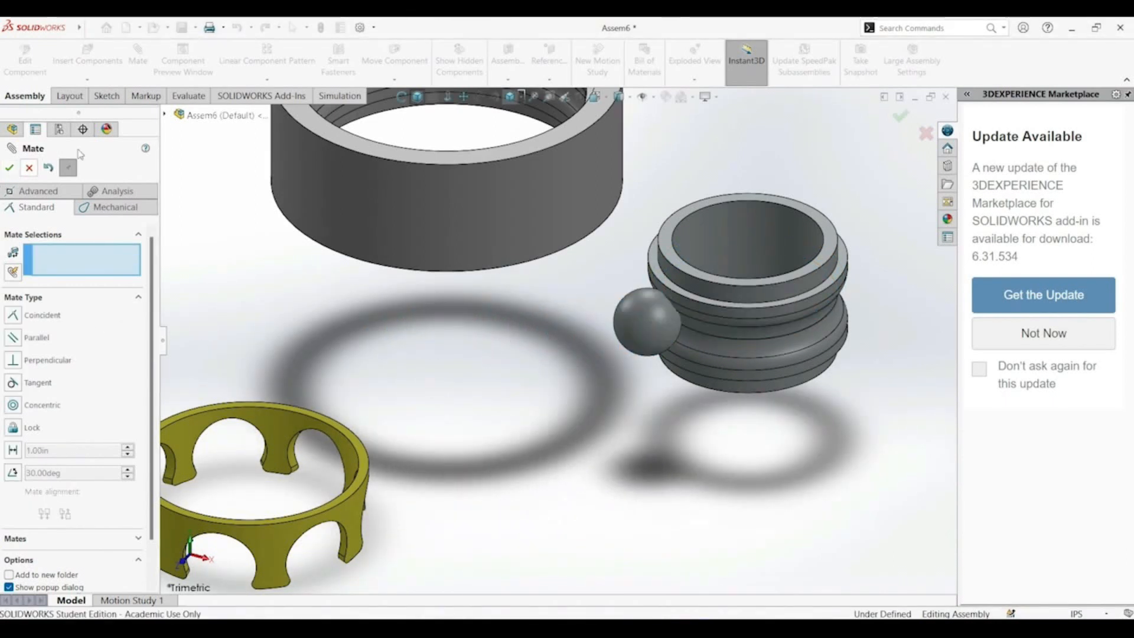
Add a Coincident mate between the Top Planes of the inner race and ball, and move the ball around the groove to the front
{"action": "left_click", "coordinate": [164, 116]}
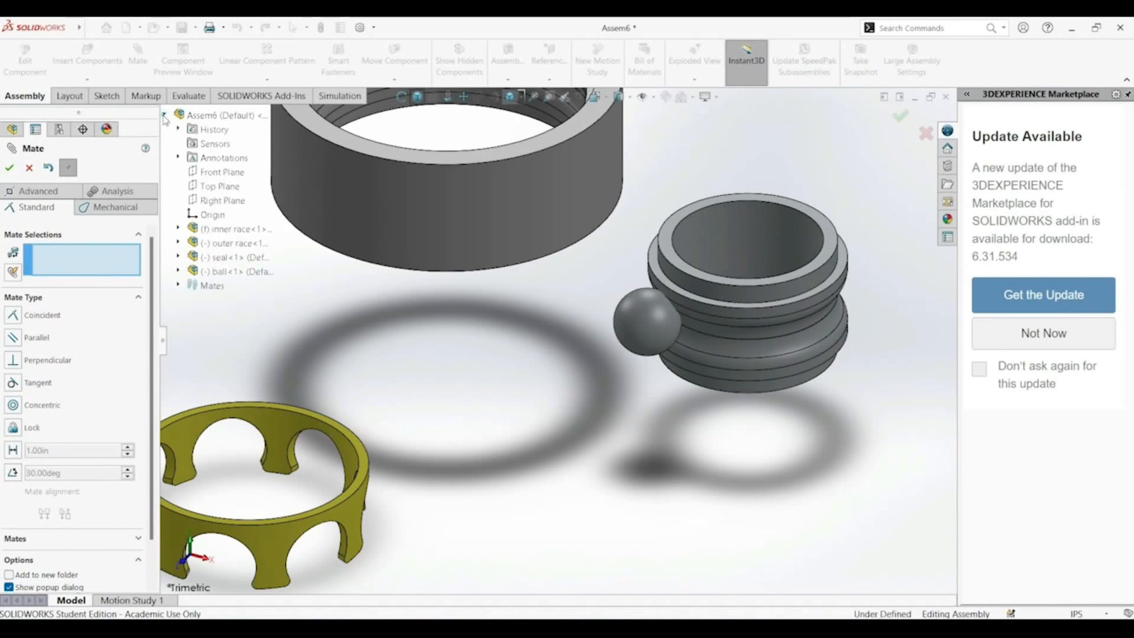
{"action": "left_click", "coordinate": [179, 229]}
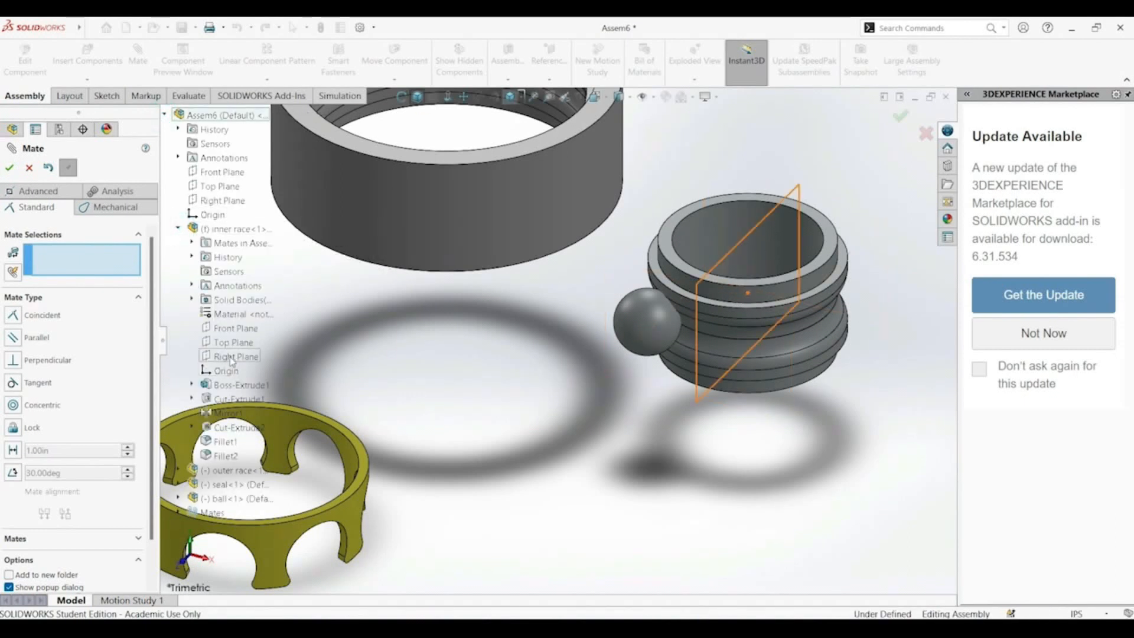
{"action": "left_click", "coordinate": [240, 343]}
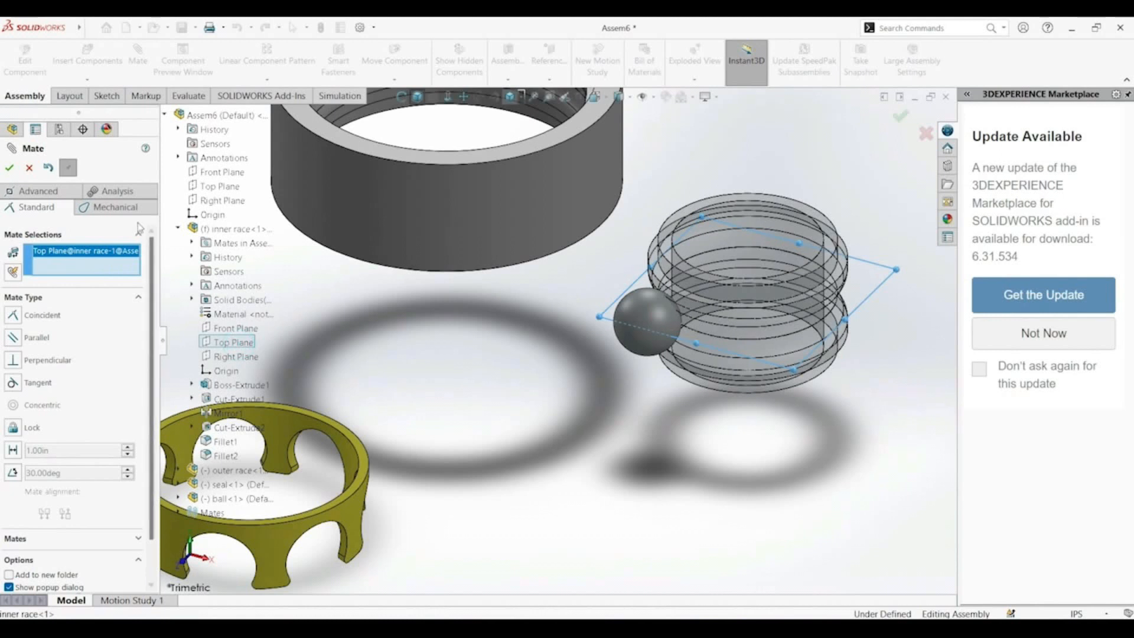
{"action": "left_click", "coordinate": [176, 227]}
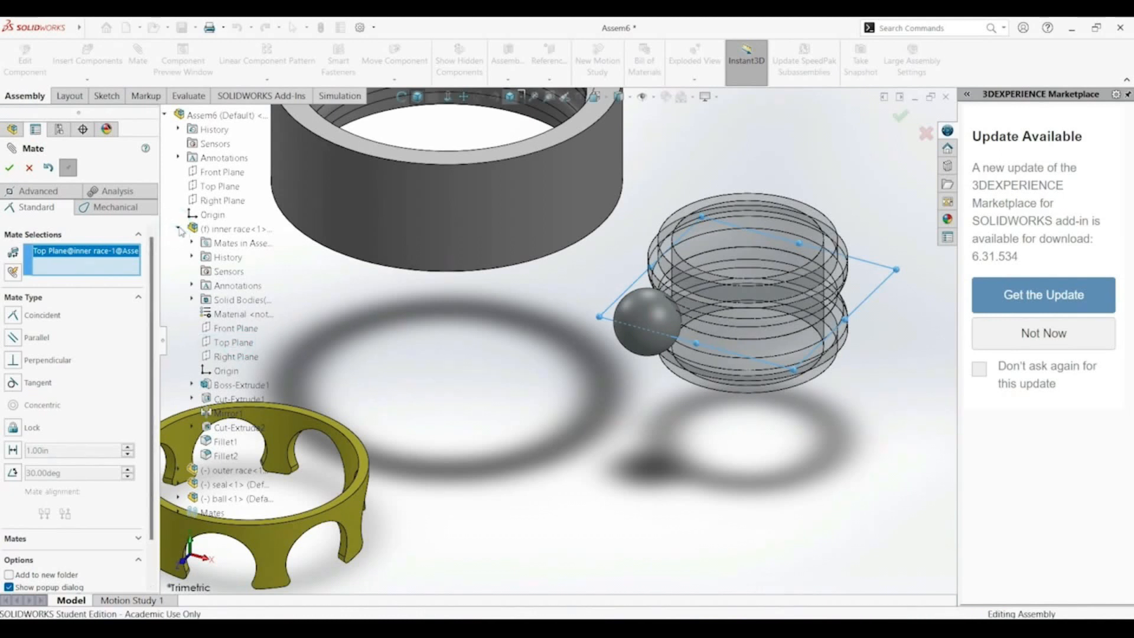
{"action": "left_click", "coordinate": [177, 242]}
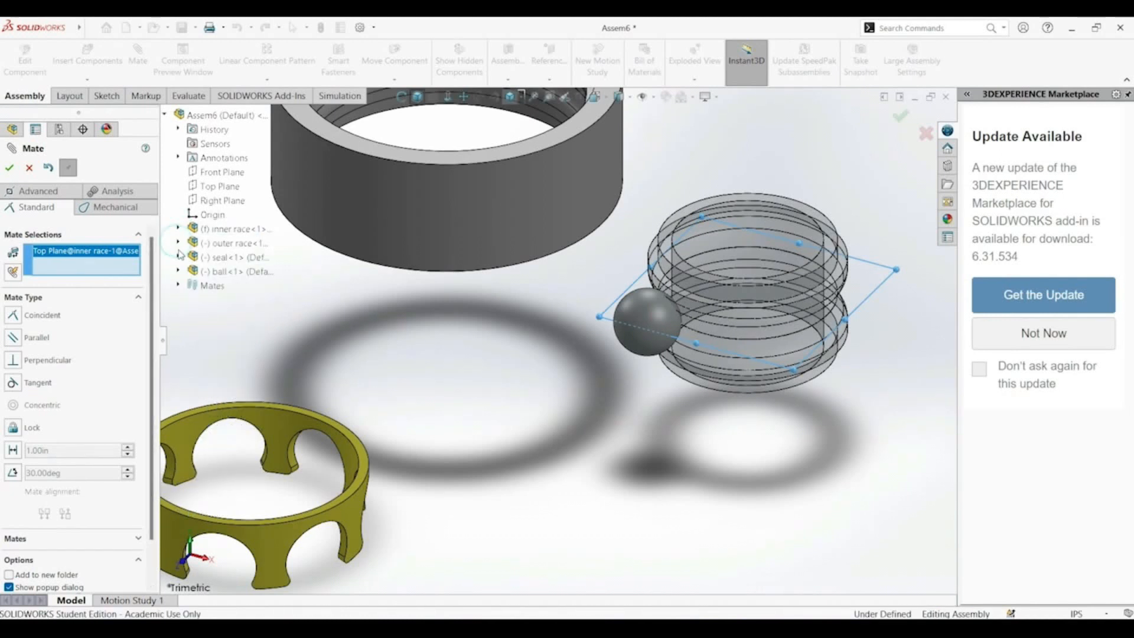
{"action": "left_click", "coordinate": [178, 271]}
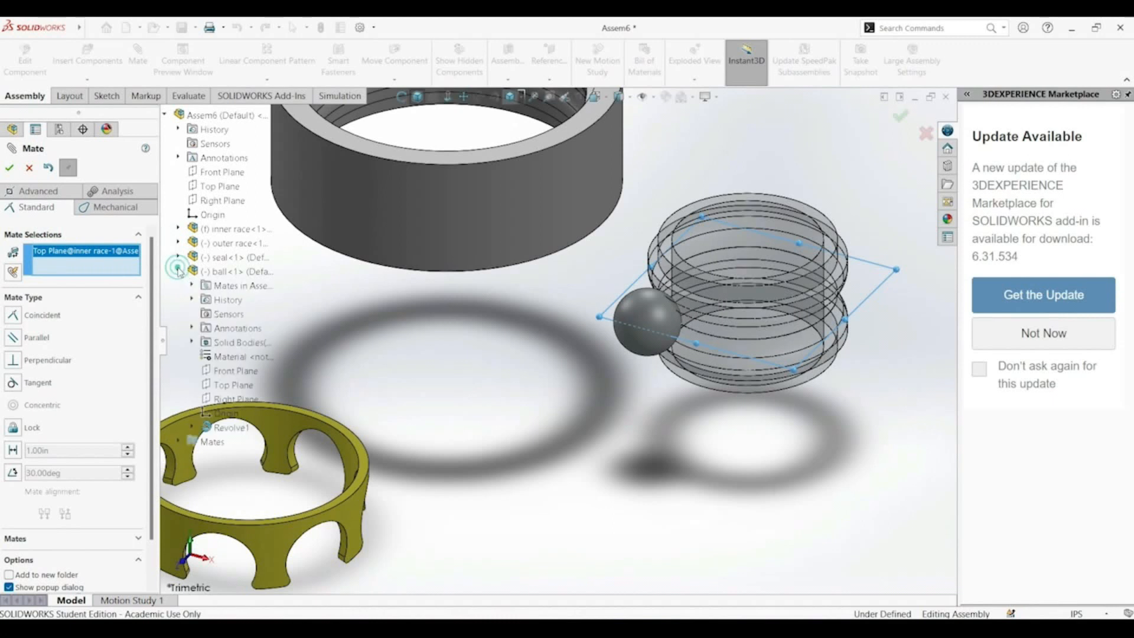
{"action": "left_click", "coordinate": [220, 387]}
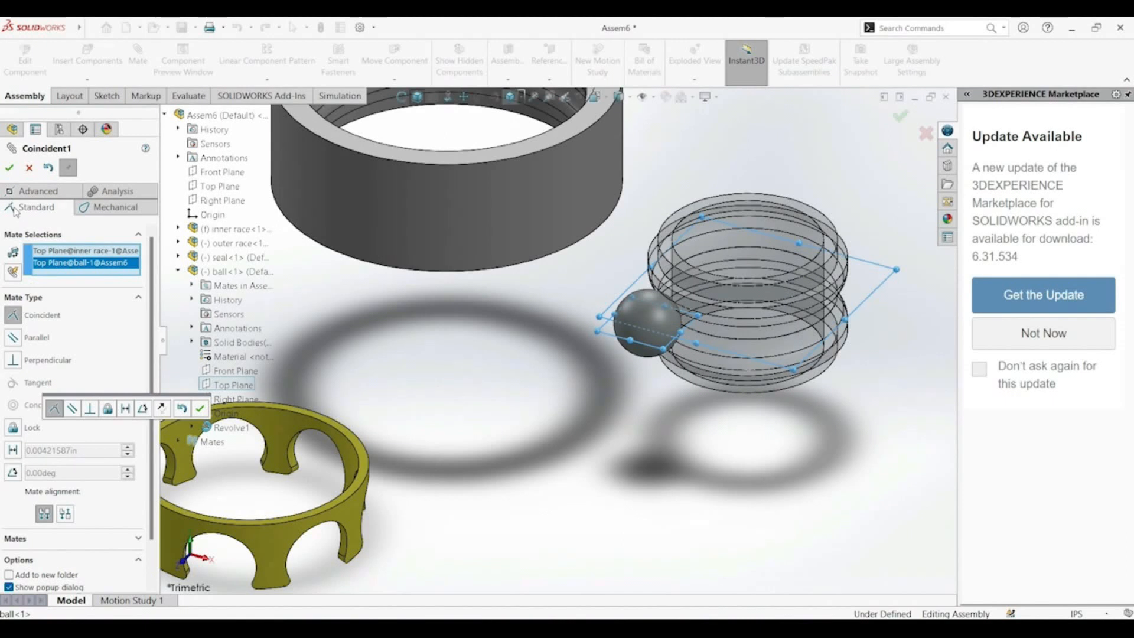
{"action": "left_click", "coordinate": [9, 169]}
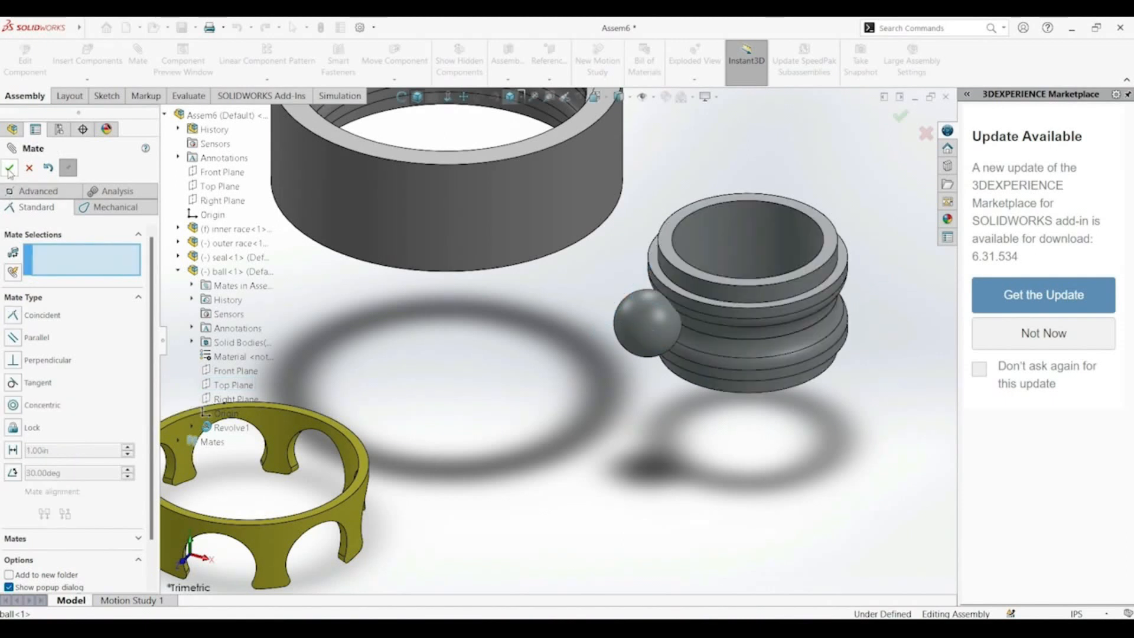
{"action": "left_click", "coordinate": [10, 170]}
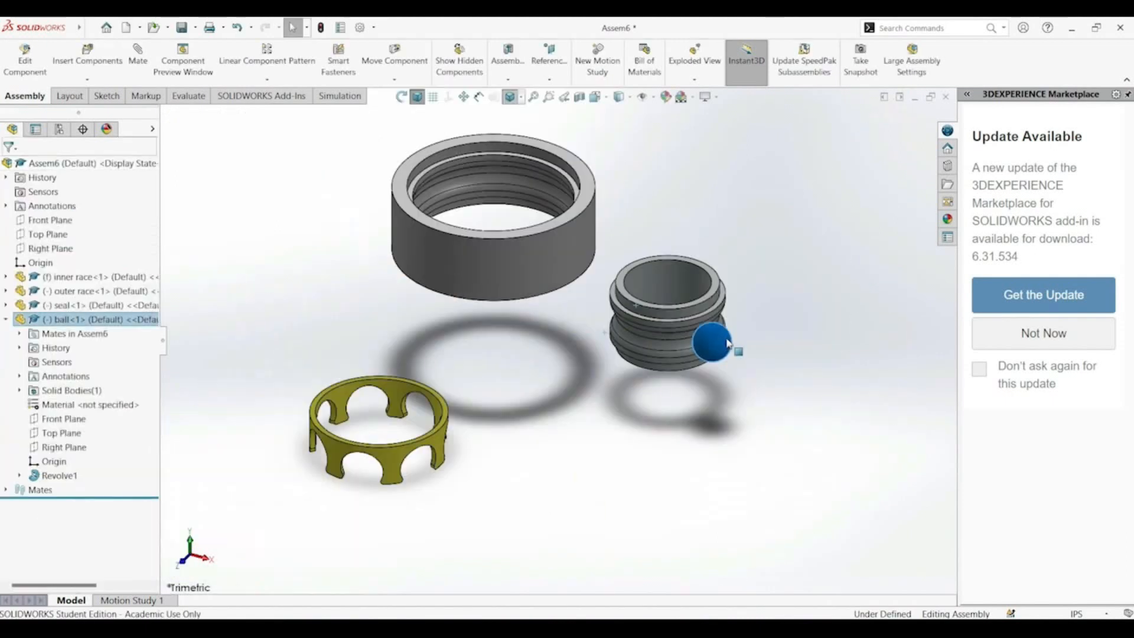
{"action": "left_click_drag", "start_coordinate": [712, 342], "coordinate": [684, 403]}
{"action": "left_click", "coordinate": [539, 352]}
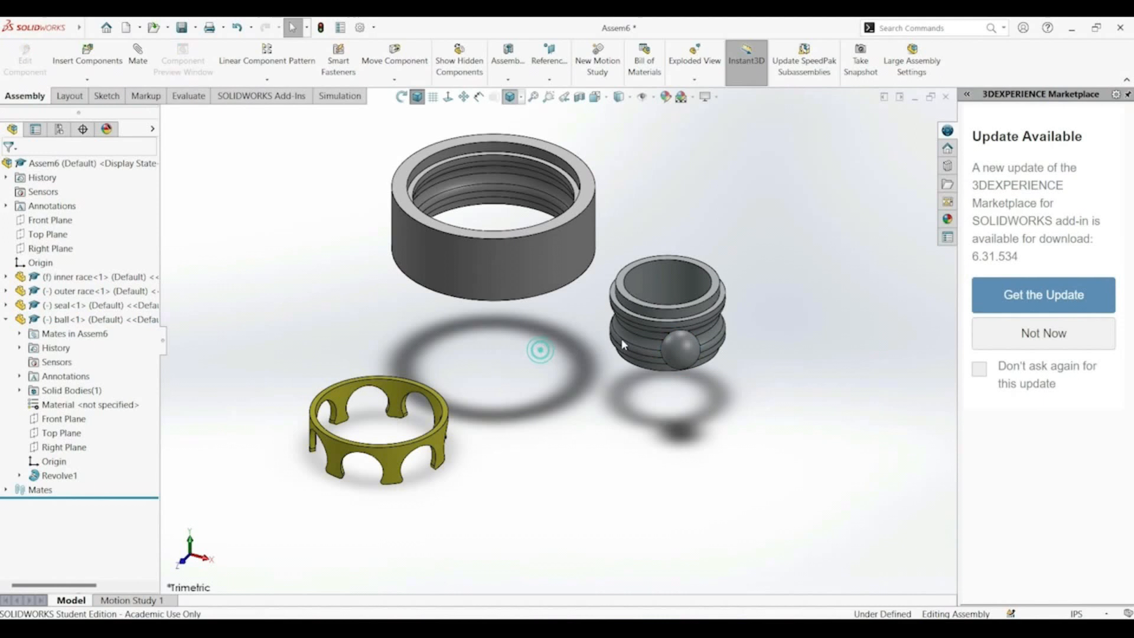
Add a centered Width mate using the outer race's two end faces as width references and the inner race's two end faces as tabs
{"action": "scroll", "coordinate": [690, 306], "scroll_direction": "down", "scroll_amount": 3}
{"action": "scroll", "coordinate": [603, 335], "scroll_direction": "up", "scroll_amount": 2}
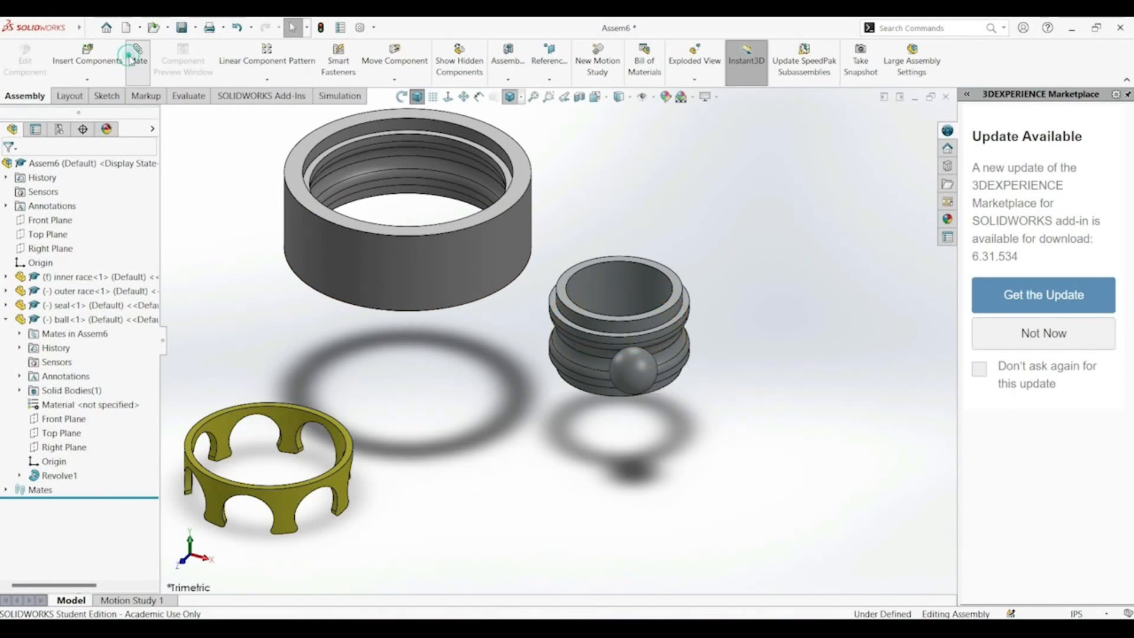
{"action": "left_click", "coordinate": [131, 57]}
{"action": "left_click", "coordinate": [52, 190]}
{"action": "left_click", "coordinate": [13, 355]}
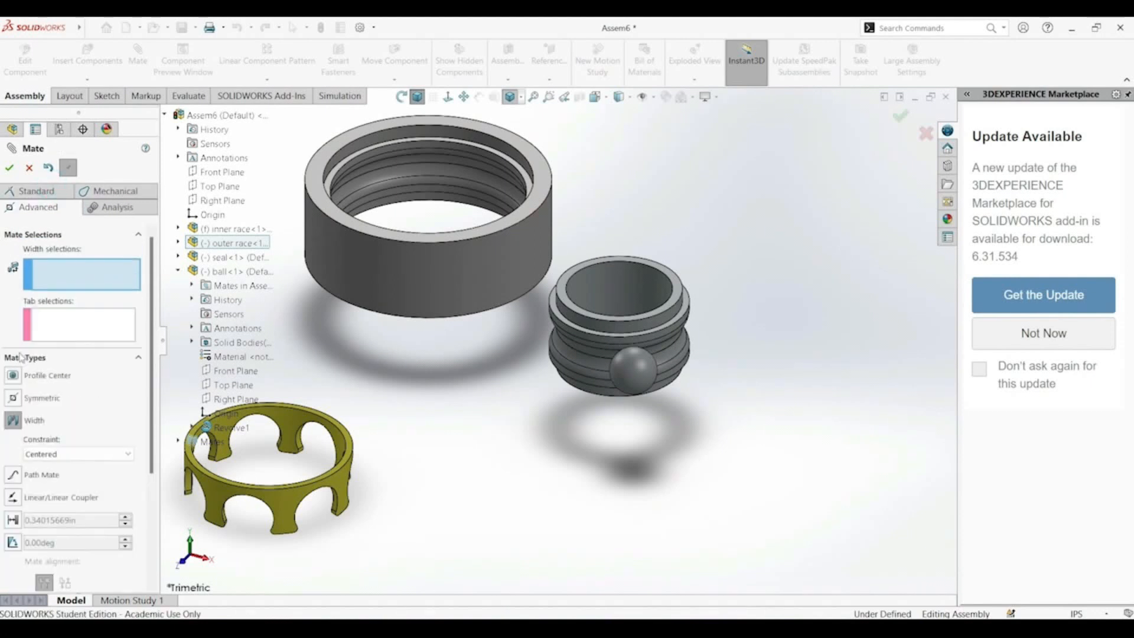
{"action": "left_click", "coordinate": [347, 136]}
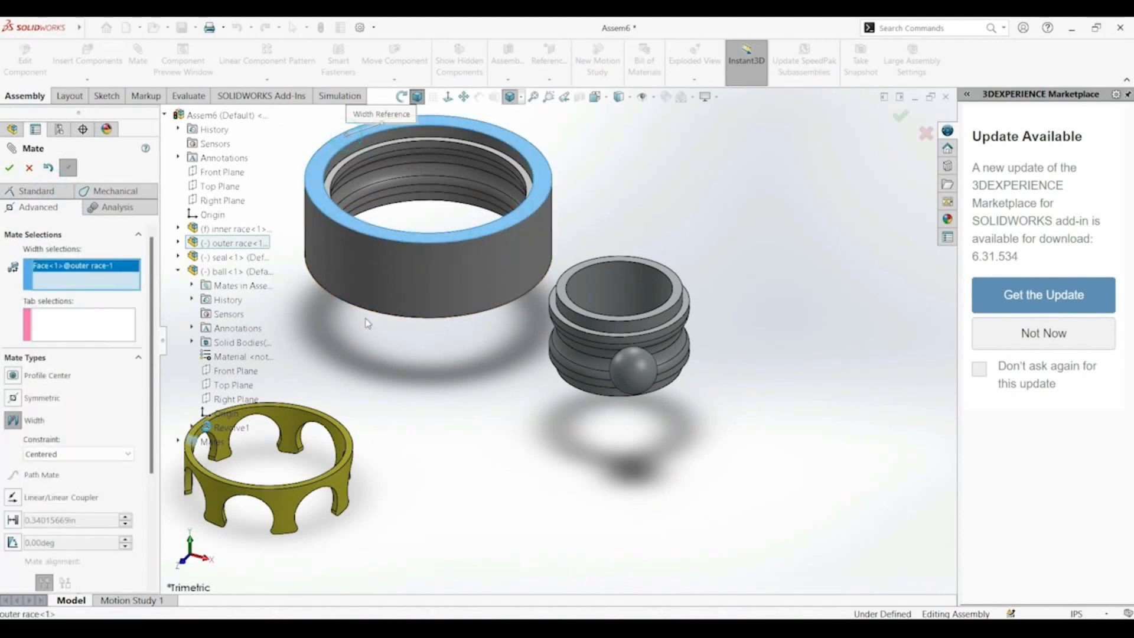
{"action": "middle_click_drag", "start_coordinate": [368, 340], "coordinate": [337, 369]}
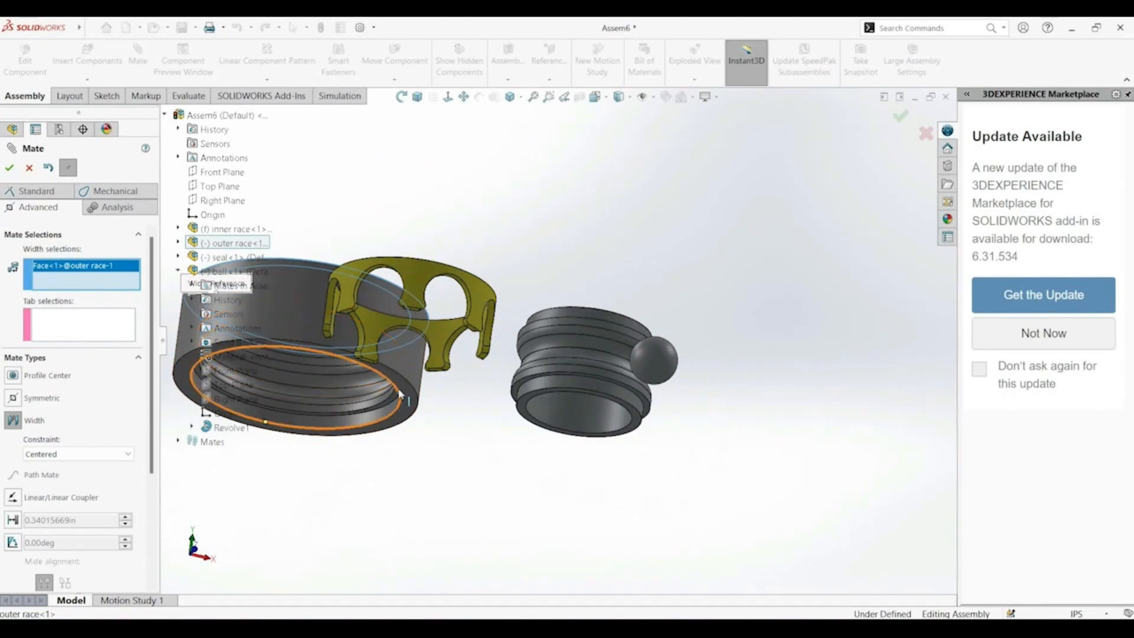
{"action": "left_click", "coordinate": [406, 388]}
{"action": "middle_click_drag", "start_coordinate": [406, 388], "coordinate": [598, 235]}
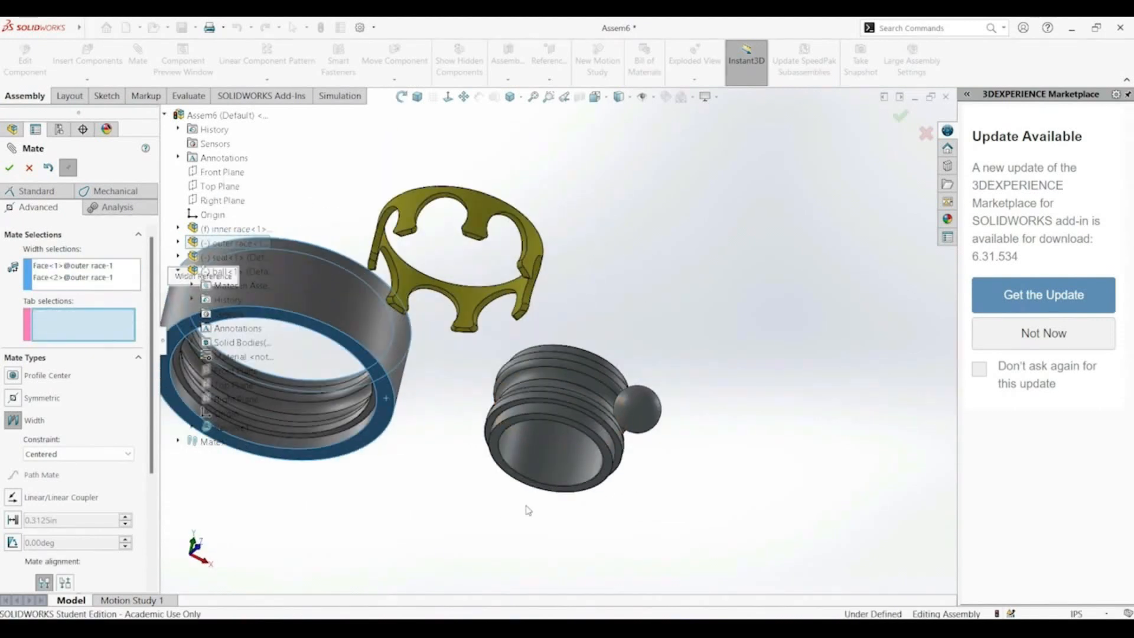
{"action": "left_click", "coordinate": [507, 474]}
{"action": "middle_click_drag", "start_coordinate": [507, 474], "coordinate": [532, 418]}
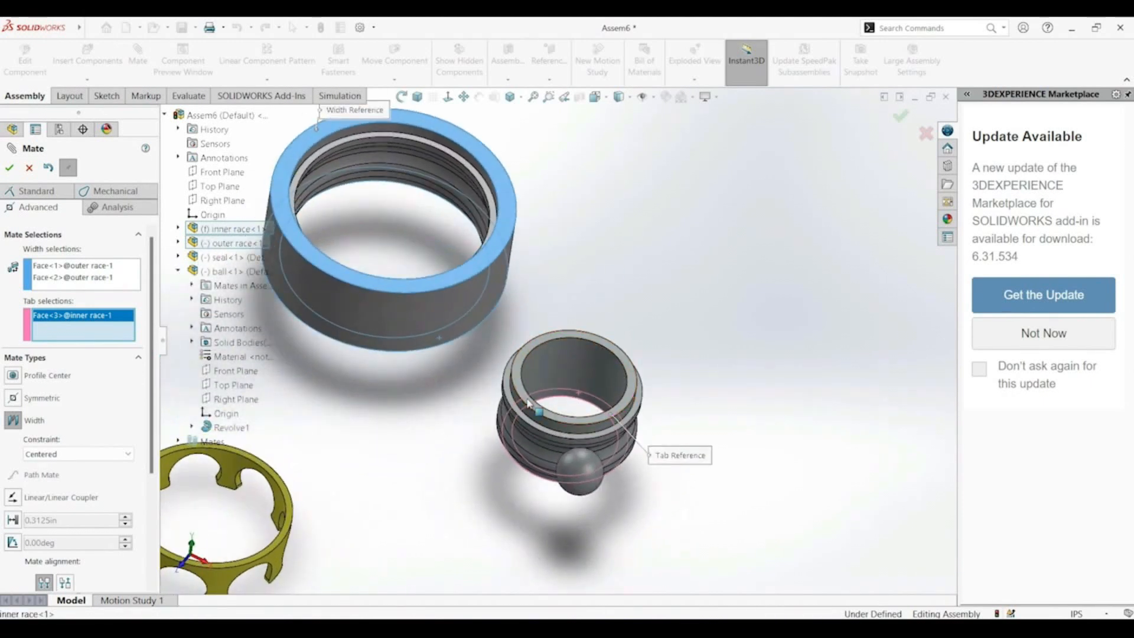
{"action": "left_click", "coordinate": [531, 416]}
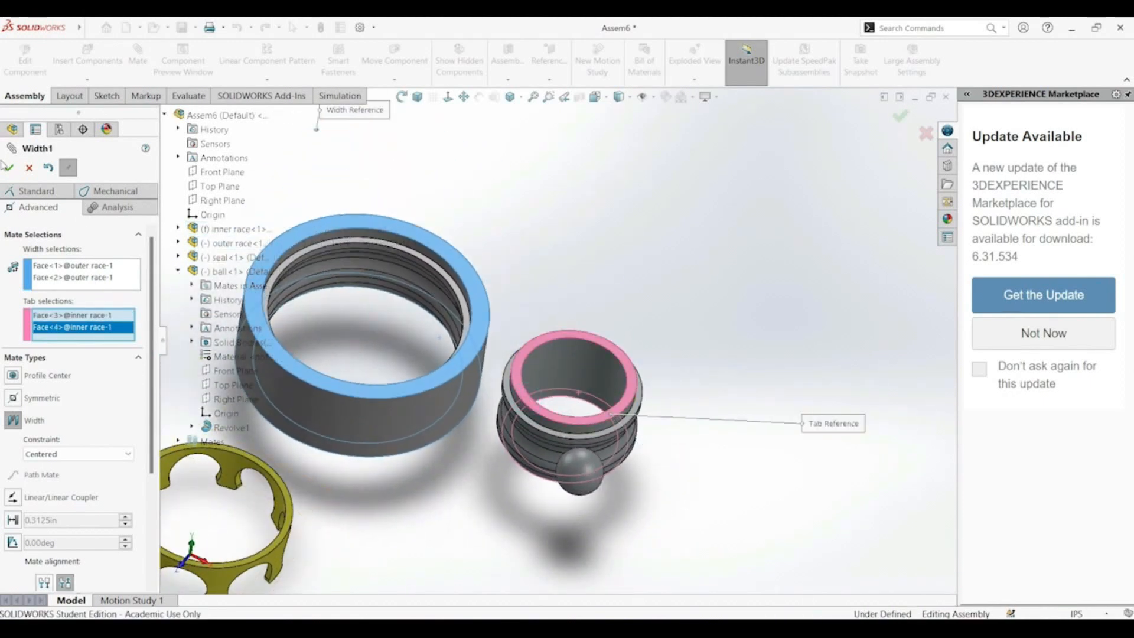
{"action": "left_click", "coordinate": [10, 168]}
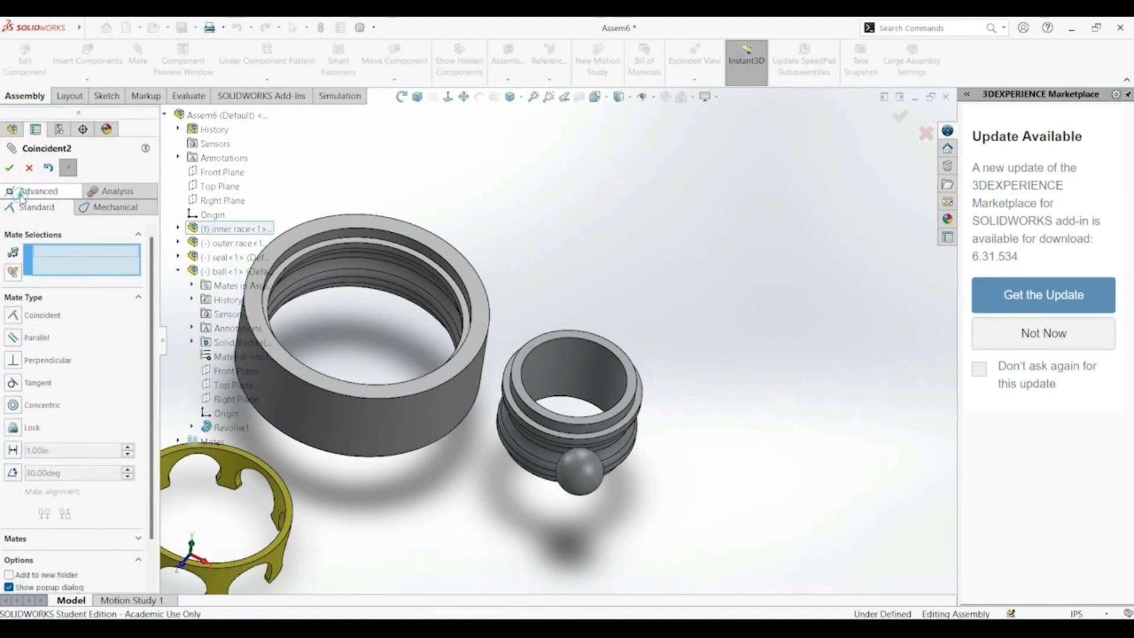
Add a Concentric mate between the outer race's outer cylindrical face and the inner race's bore
{"action": "left_click", "coordinate": [307, 416]}
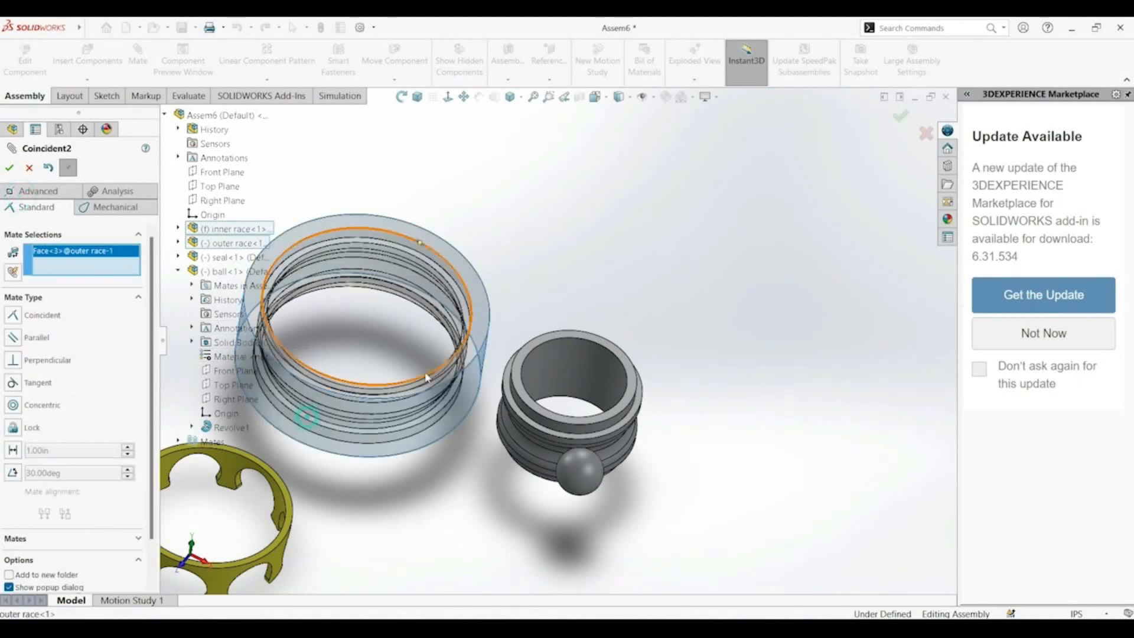
{"action": "left_click", "coordinate": [565, 353]}
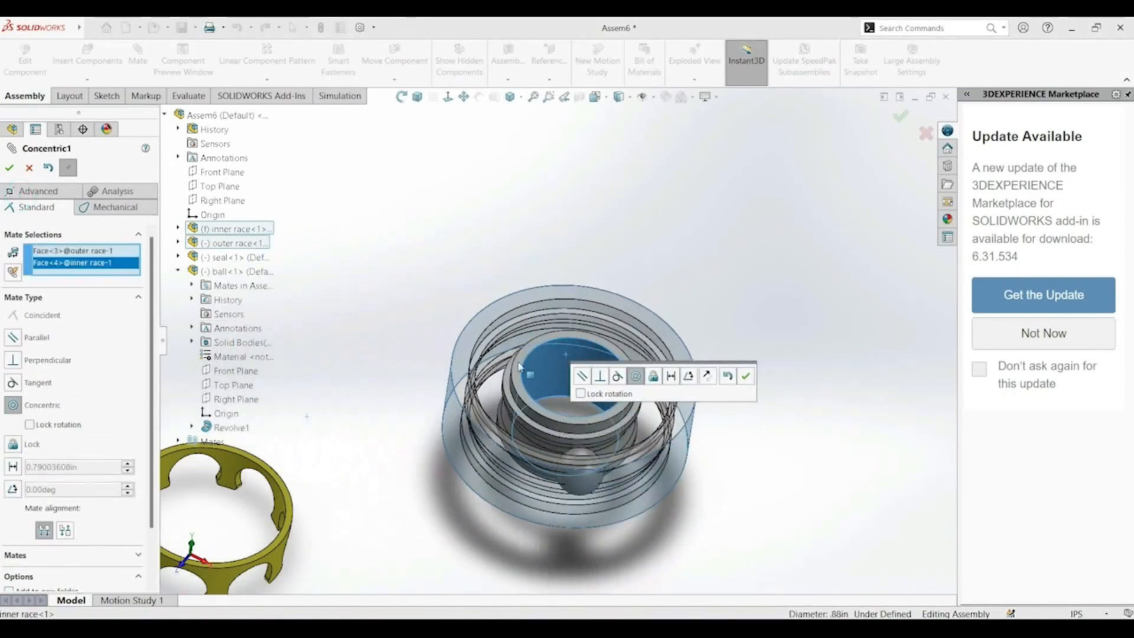
{"action": "left_click", "coordinate": [9, 169]}
Add a Tangent mate between the outer race's inner groove face and the ball's surface, and finish mating
{"action": "middle_click_drag", "start_coordinate": [523, 258], "coordinate": [590, 582]}
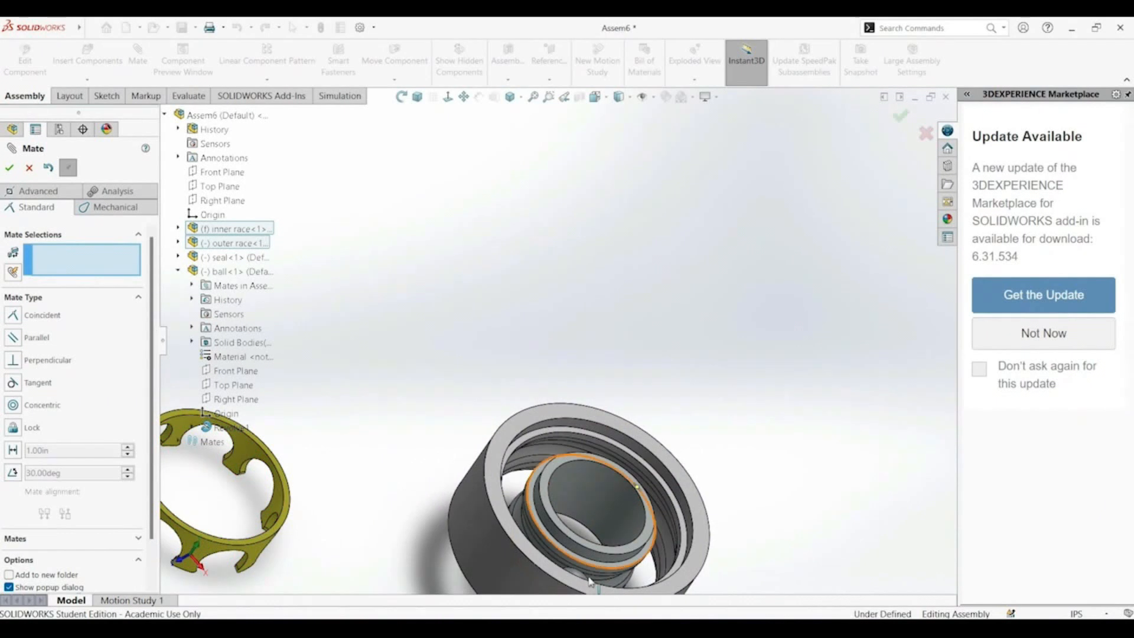
{"action": "middle_click_drag", "start_coordinate": [782, 526], "coordinate": [638, 536]}
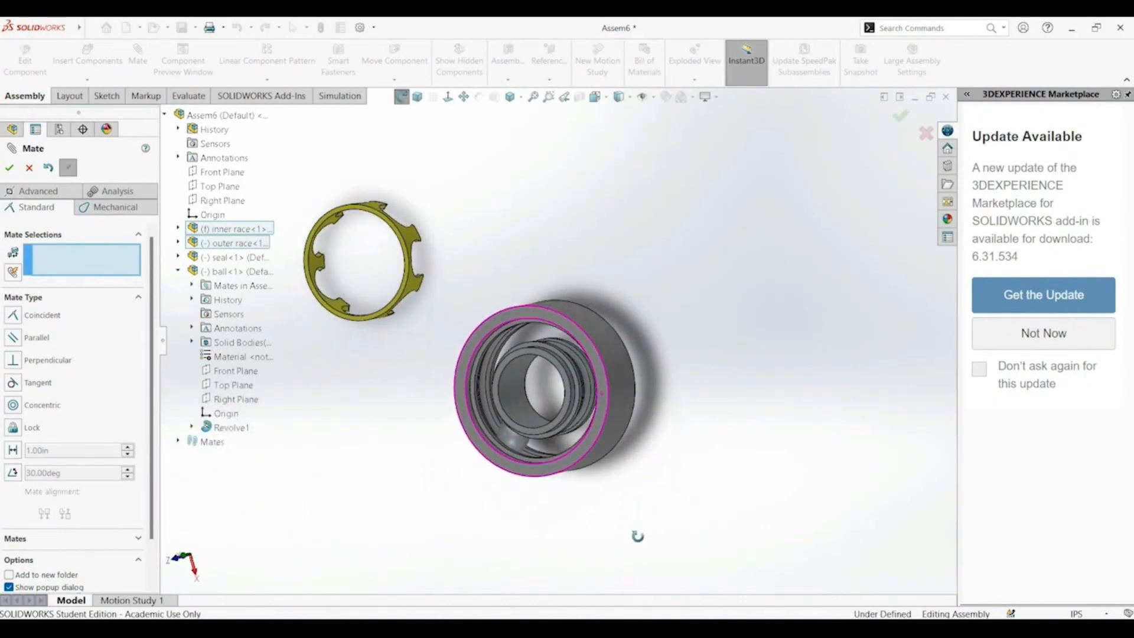
{"action": "scroll", "coordinate": [478, 385], "scroll_direction": "down", "scroll_amount": 7}
{"action": "scroll", "coordinate": [479, 387], "scroll_direction": "down", "scroll_amount": 2}
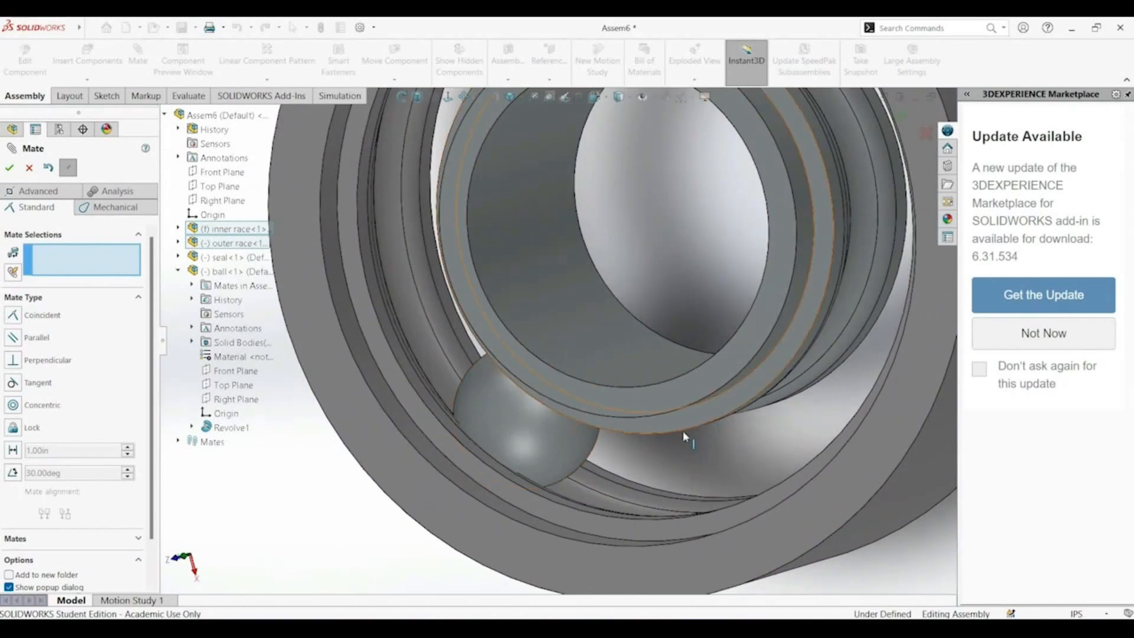
{"action": "left_click", "coordinate": [577, 497]}
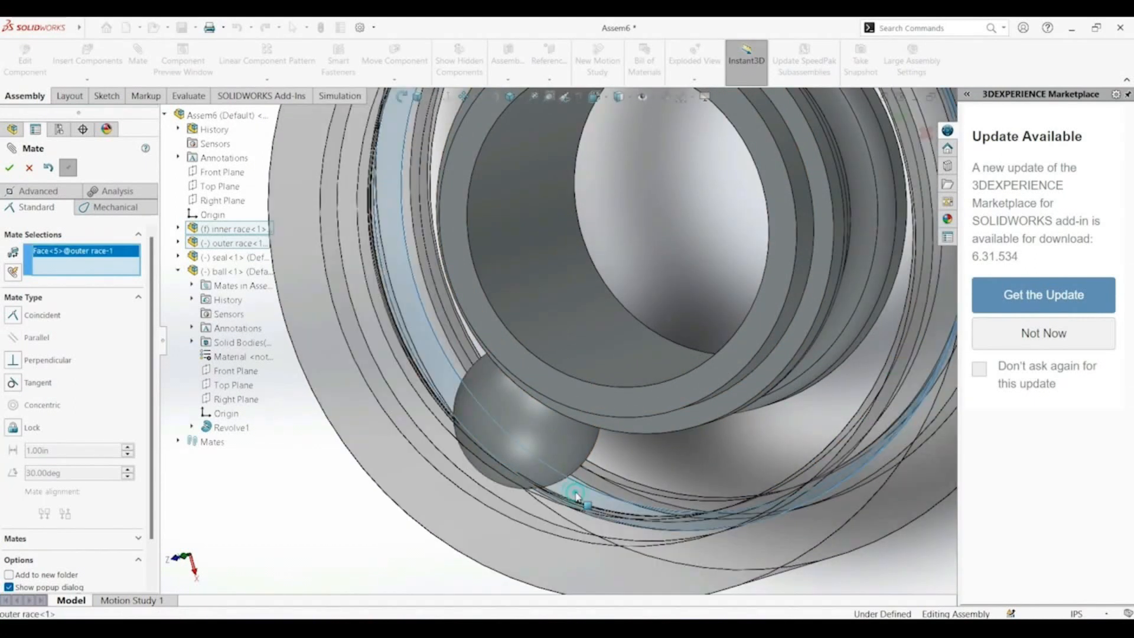
{"action": "left_click", "coordinate": [529, 427]}
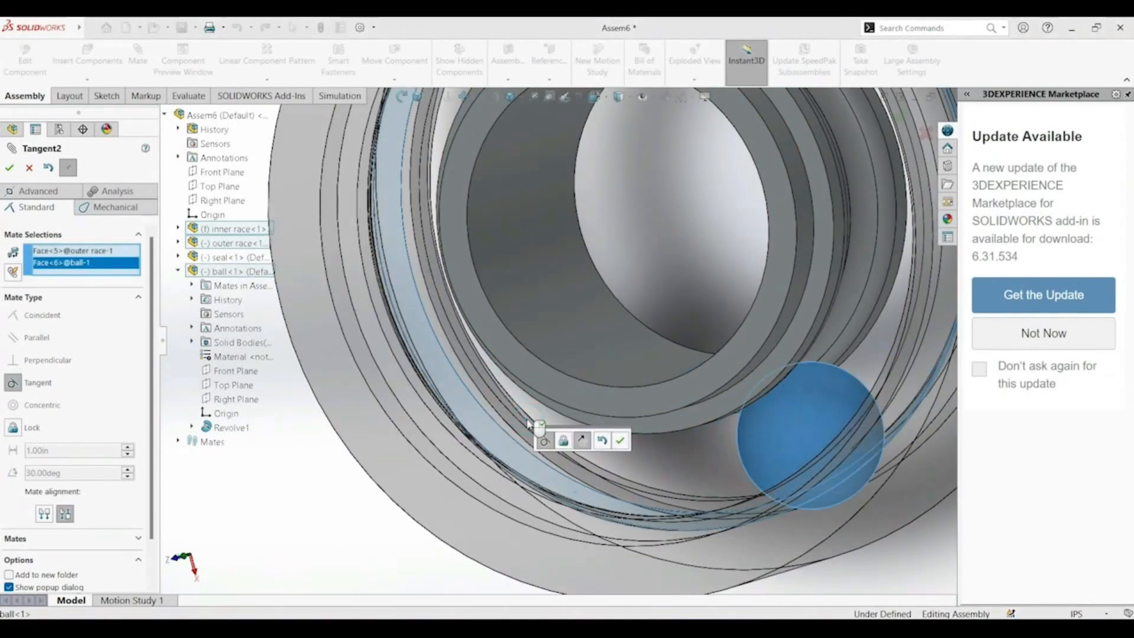
{"action": "left_click", "coordinate": [9, 168]}
{"action": "left_click", "coordinate": [416, 98]}
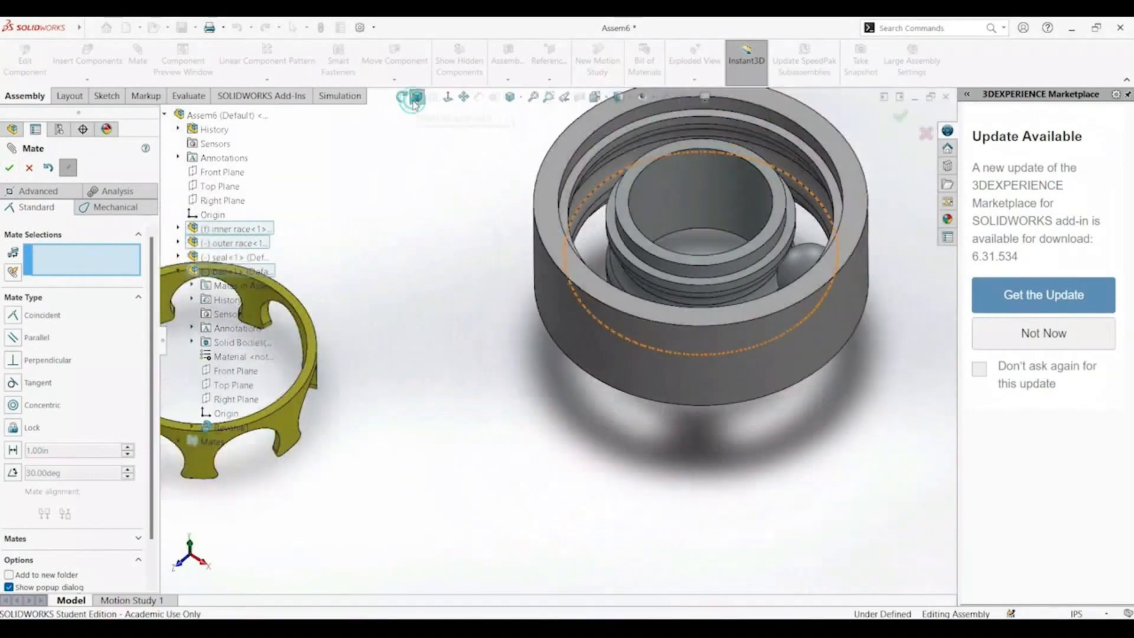
{"action": "scroll", "coordinate": [609, 213], "scroll_direction": "down", "scroll_amount": 5}
{"action": "scroll", "coordinate": [675, 391], "scroll_direction": "up", "scroll_amount": 5}
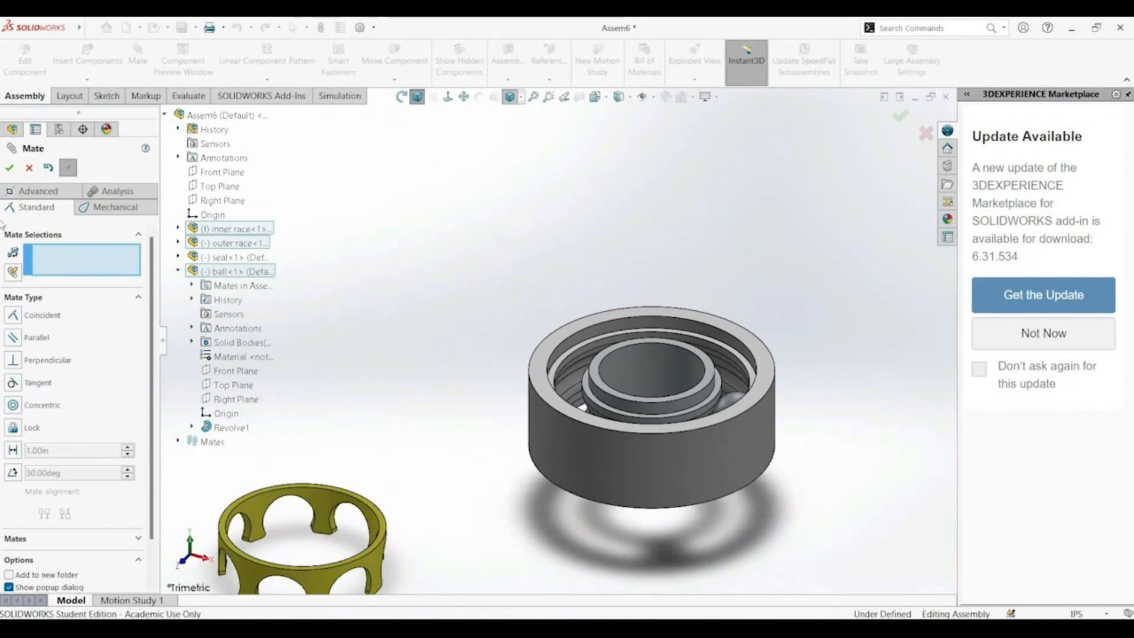
{"action": "left_click", "coordinate": [9, 167]}
Rotate the outer race to test its movement, and fix the outer race in place
{"action": "middle_click_drag", "start_coordinate": [651, 283], "coordinate": [687, 367]}
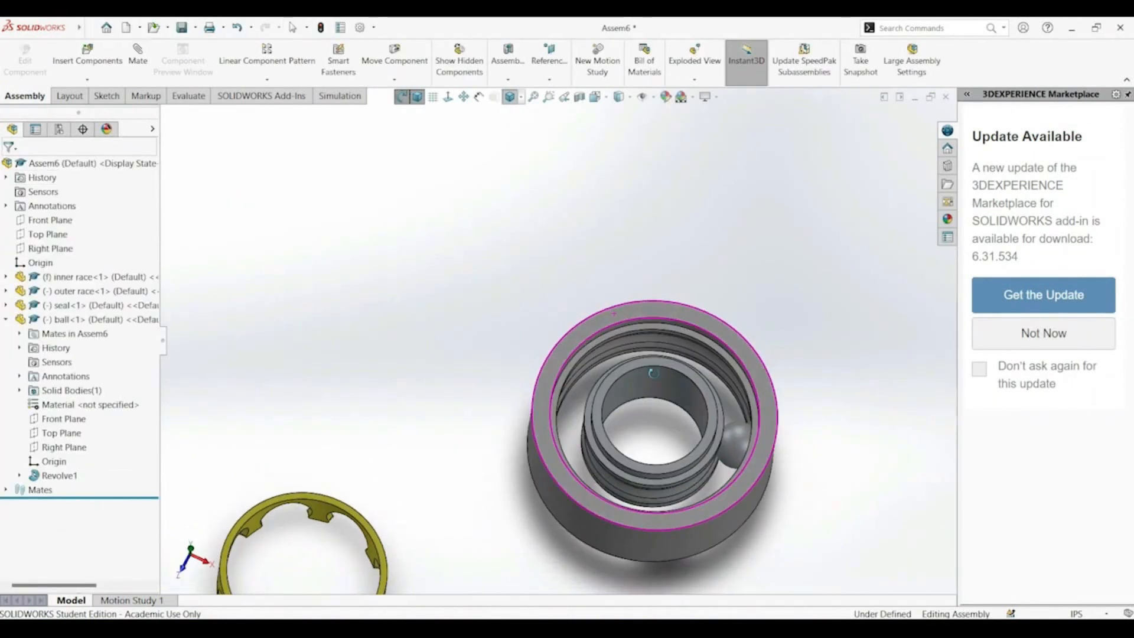
{"action": "left_click", "coordinate": [687, 367]}
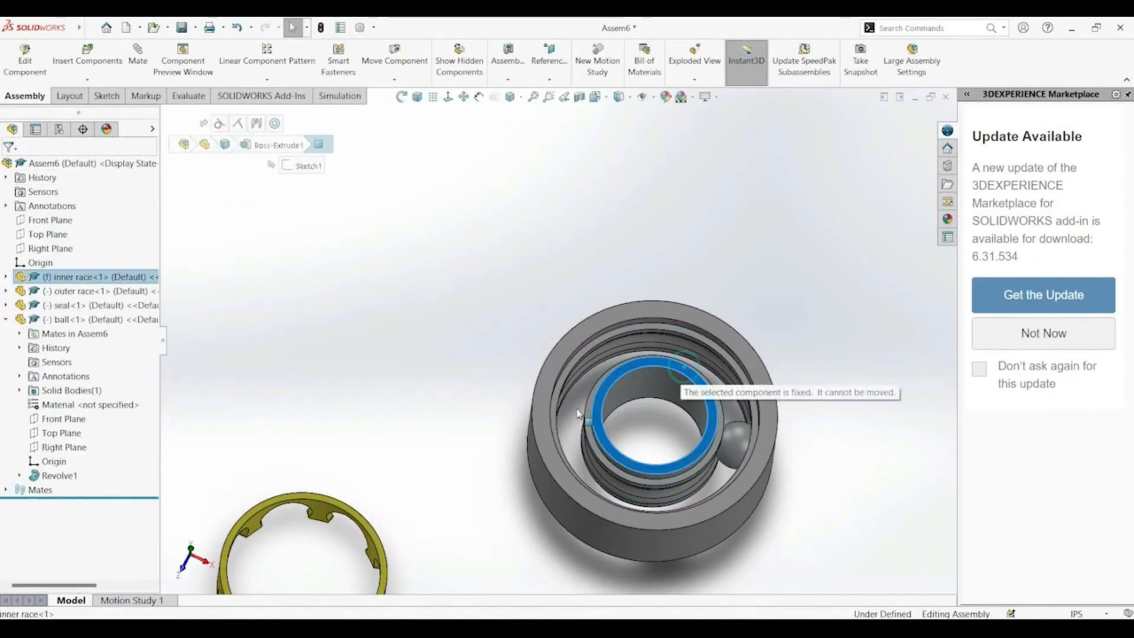
{"action": "left_click_drag", "start_coordinate": [579, 324], "coordinate": [552, 359]}
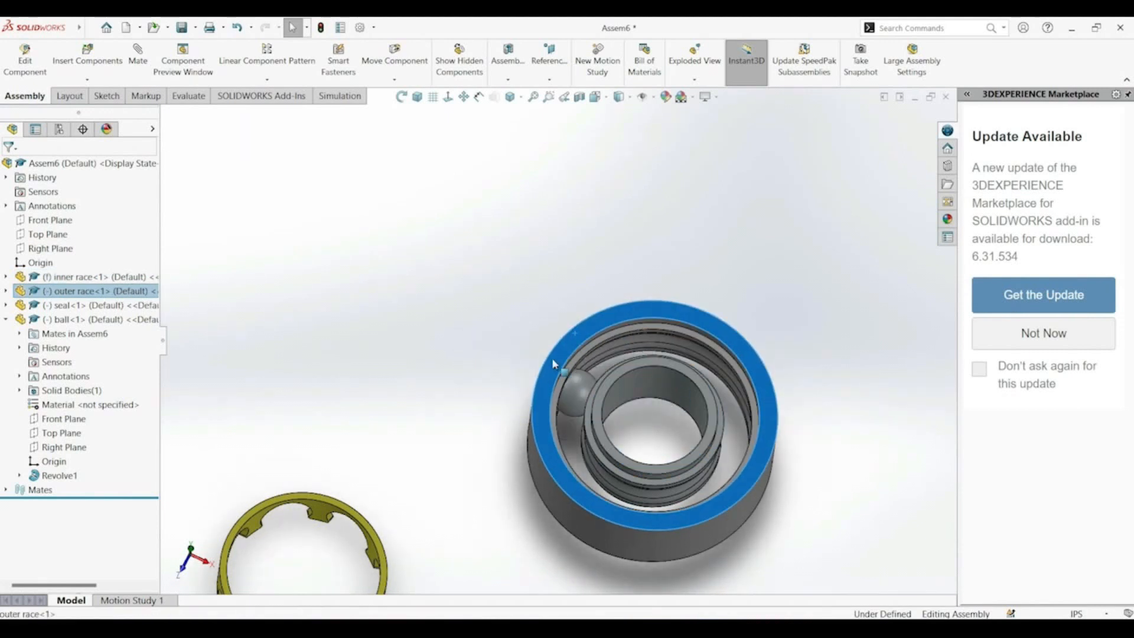
{"action": "right_click", "coordinate": [552, 359]}
{"action": "left_click", "coordinate": [583, 375]}
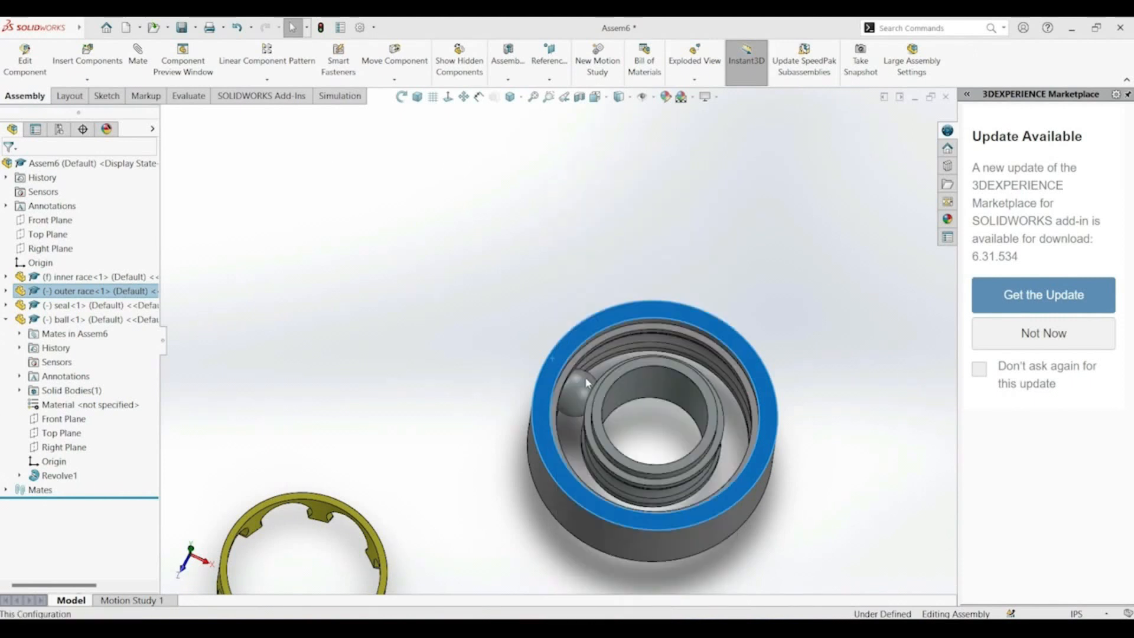
Float the inner race and rotate it inside the outer race to test its movement
{"action": "right_click", "coordinate": [637, 373]}
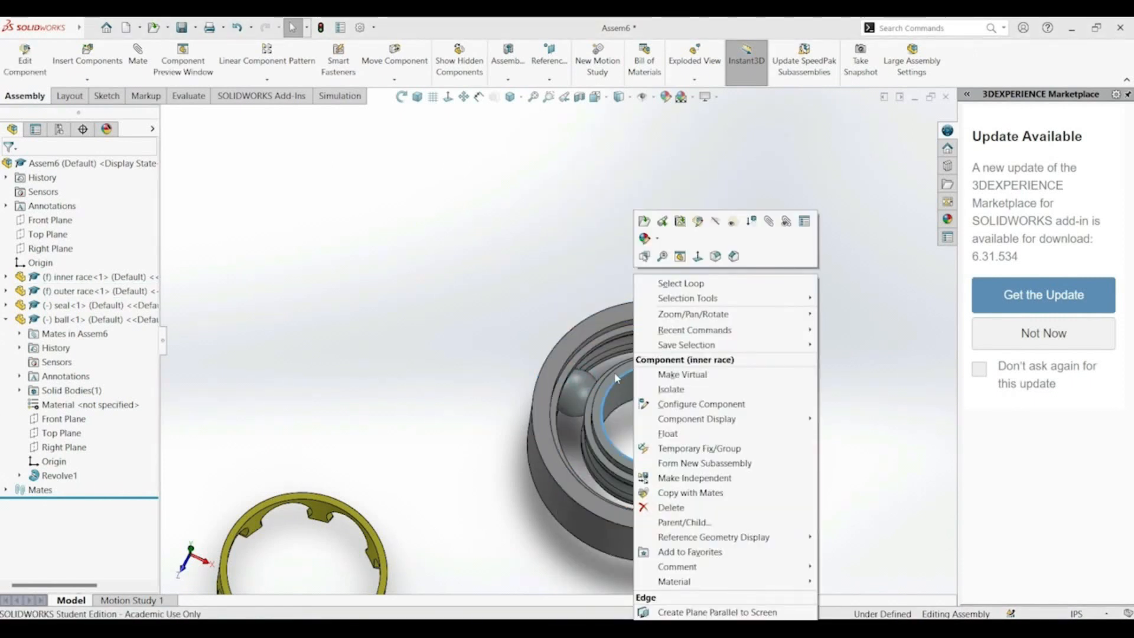
{"action": "left_click", "coordinate": [616, 374]}
{"action": "right_click", "coordinate": [616, 375]}
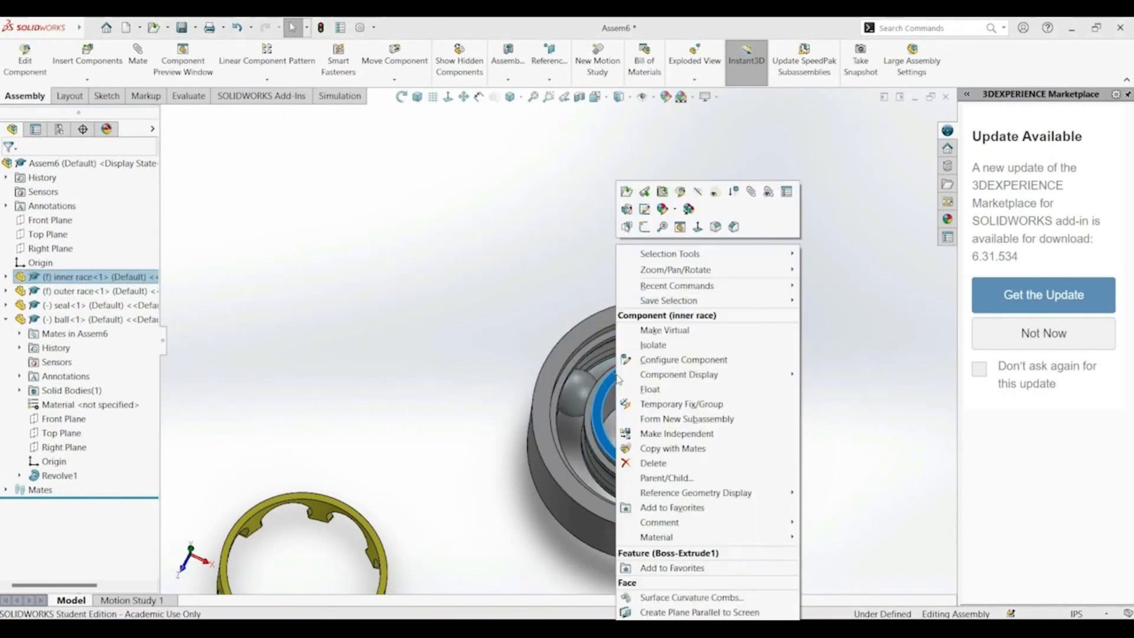
{"action": "left_click", "coordinate": [648, 390]}
{"action": "left_click", "coordinate": [650, 365]}
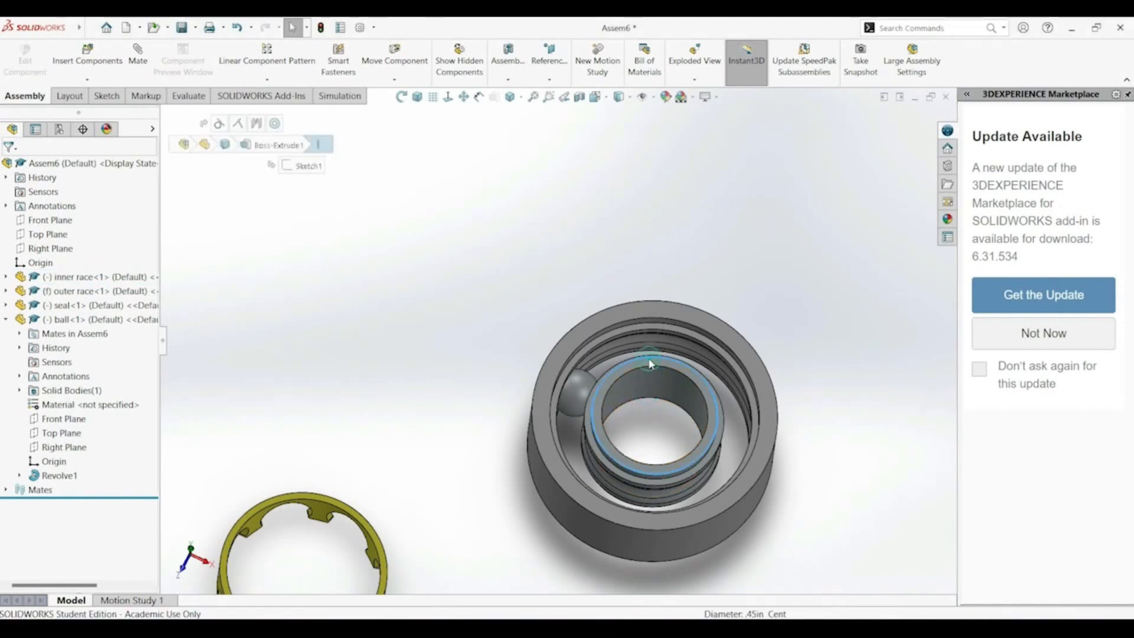
{"action": "left_click_drag", "start_coordinate": [648, 362], "coordinate": [690, 493]}
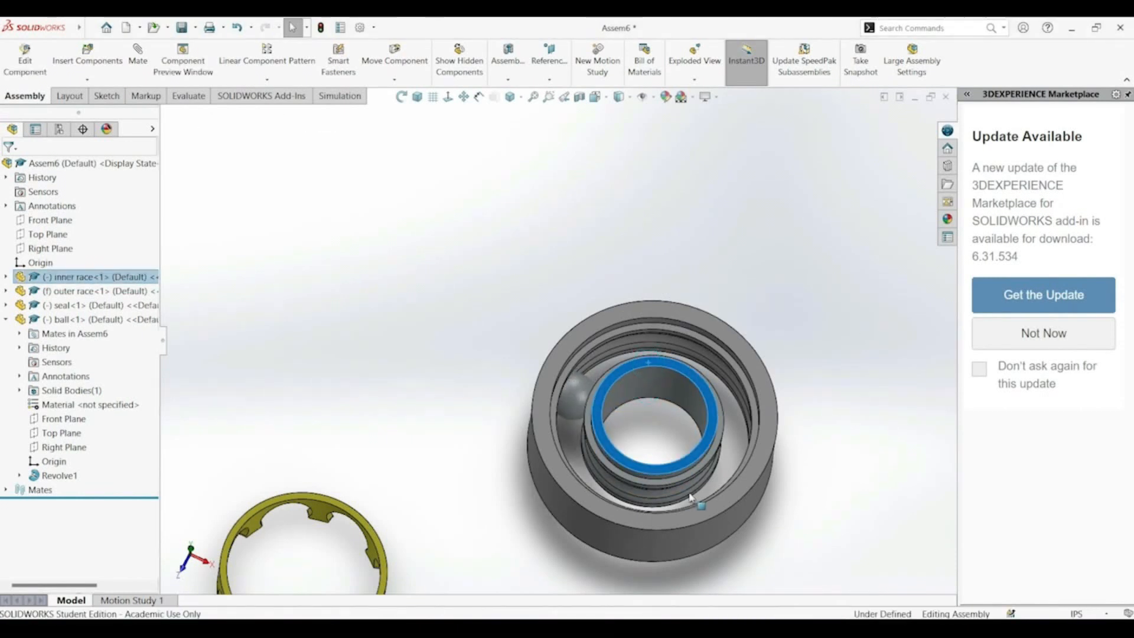
{"action": "left_click_drag", "start_coordinate": [703, 296], "coordinate": [478, 141]}
{"action": "left_click", "coordinate": [417, 96]}
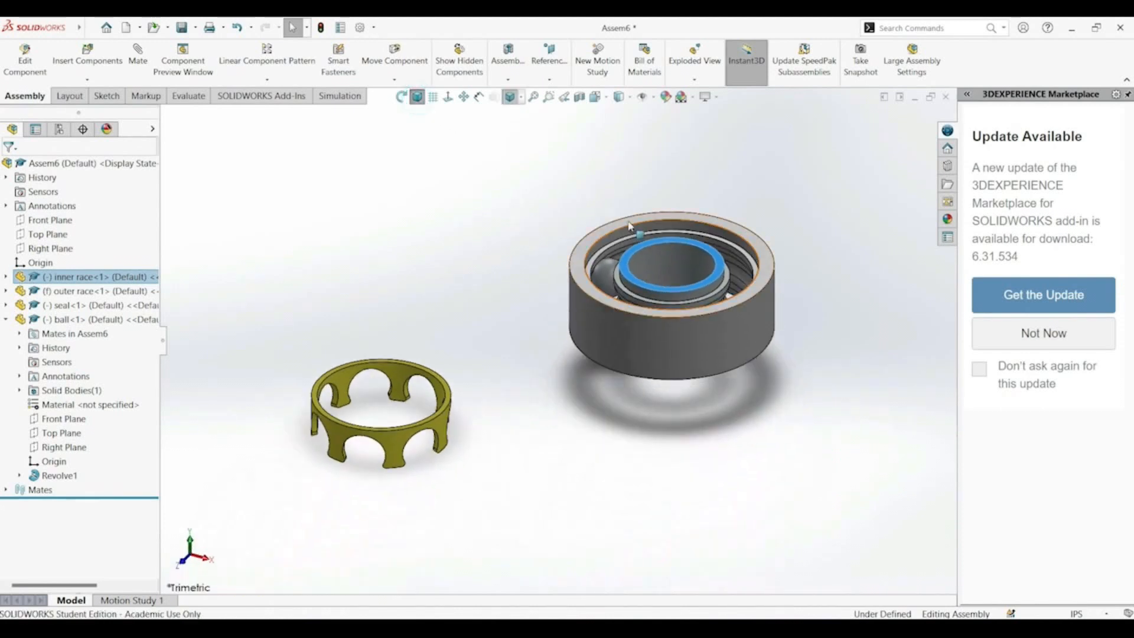
{"action": "left_click", "coordinate": [864, 223]}
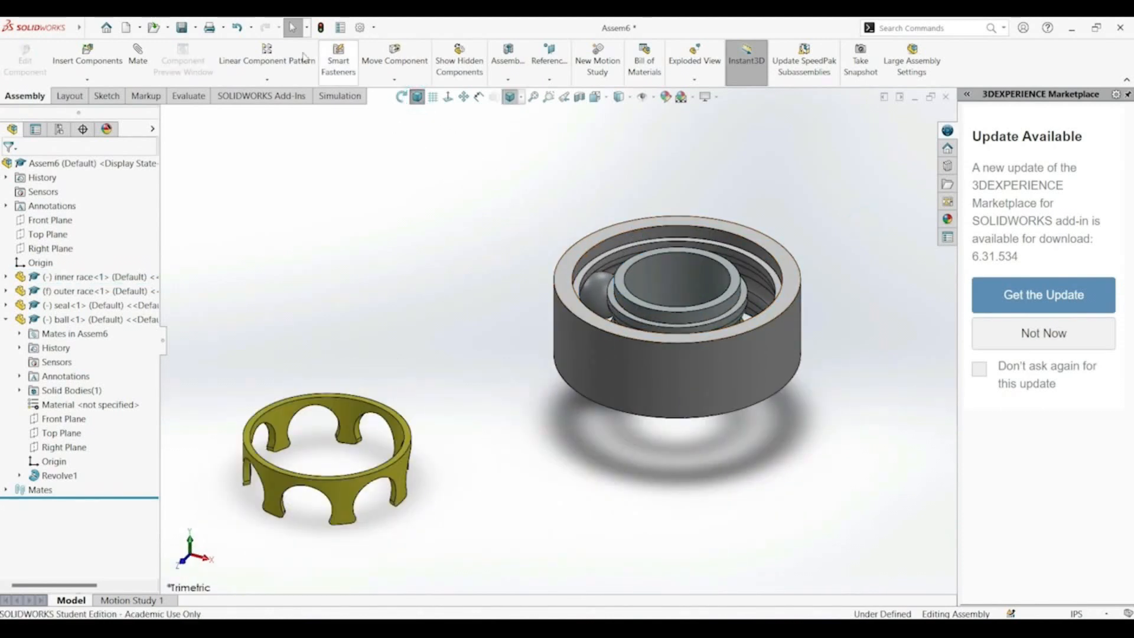
Create a circular component pattern of the ball around the inner race's circular edge with 7 equally spaced instances over 360 degrees
{"action": "left_click", "coordinate": [275, 80]}
{"action": "left_click", "coordinate": [269, 113]}
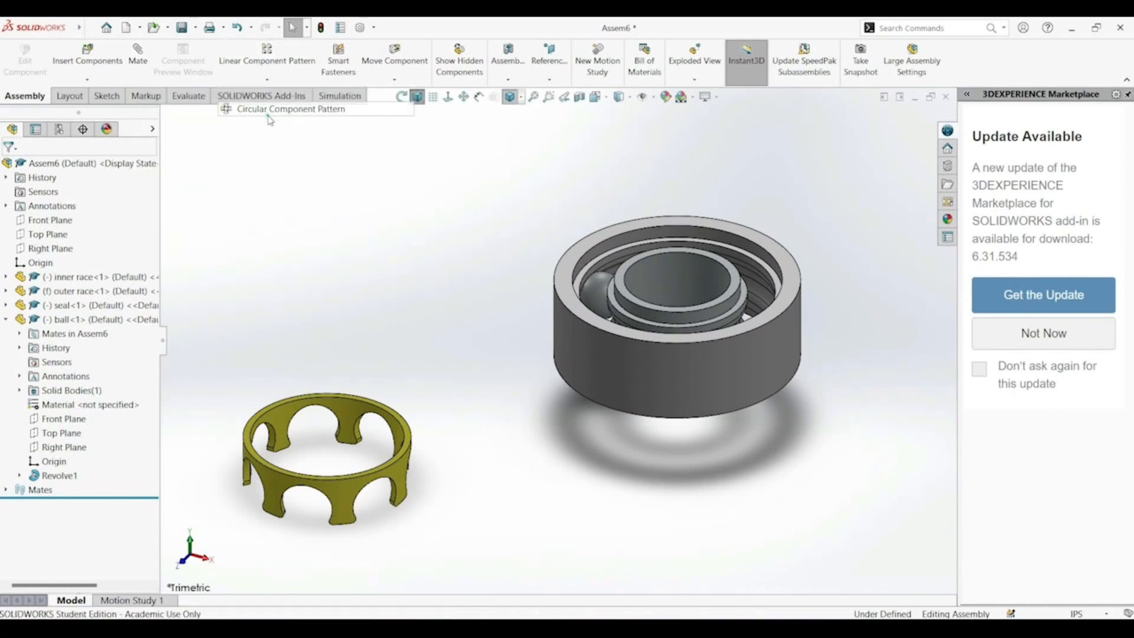
{"action": "middle_click_drag", "start_coordinate": [691, 178], "coordinate": [690, 287]}
{"action": "left_click", "coordinate": [90, 204]}
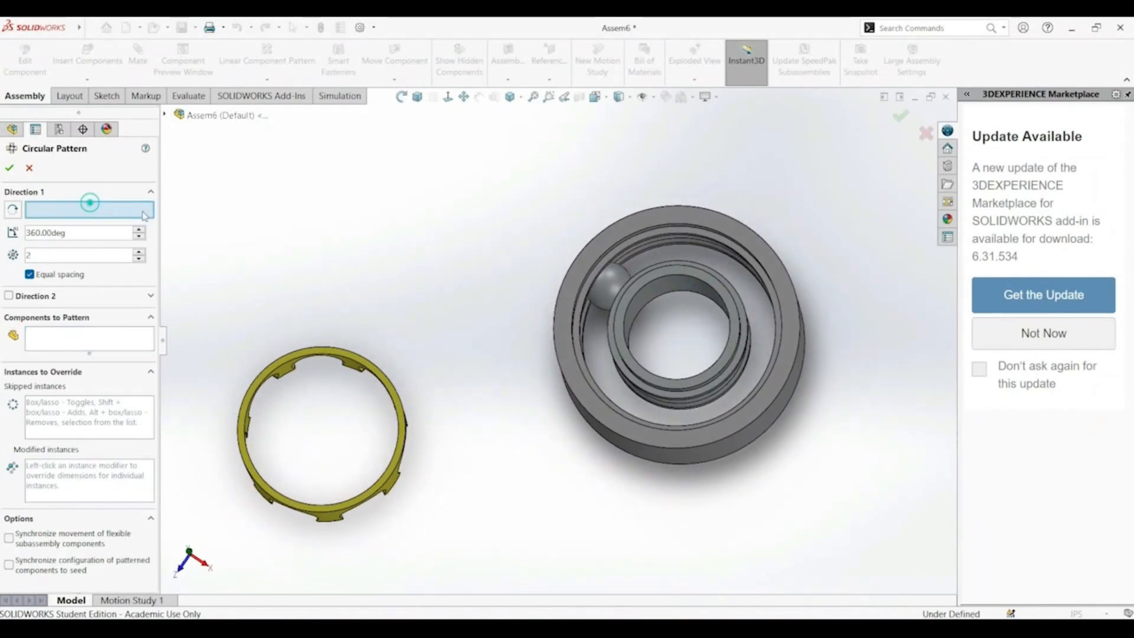
{"action": "left_click", "coordinate": [630, 296]}
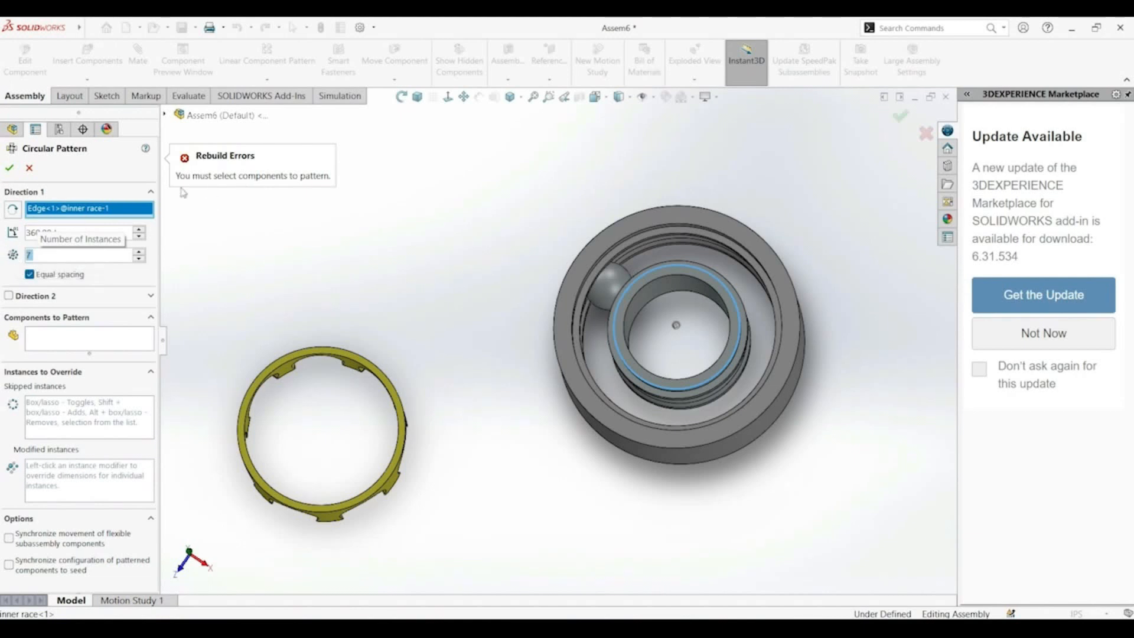
{"action": "left_click", "coordinate": [57, 352]}
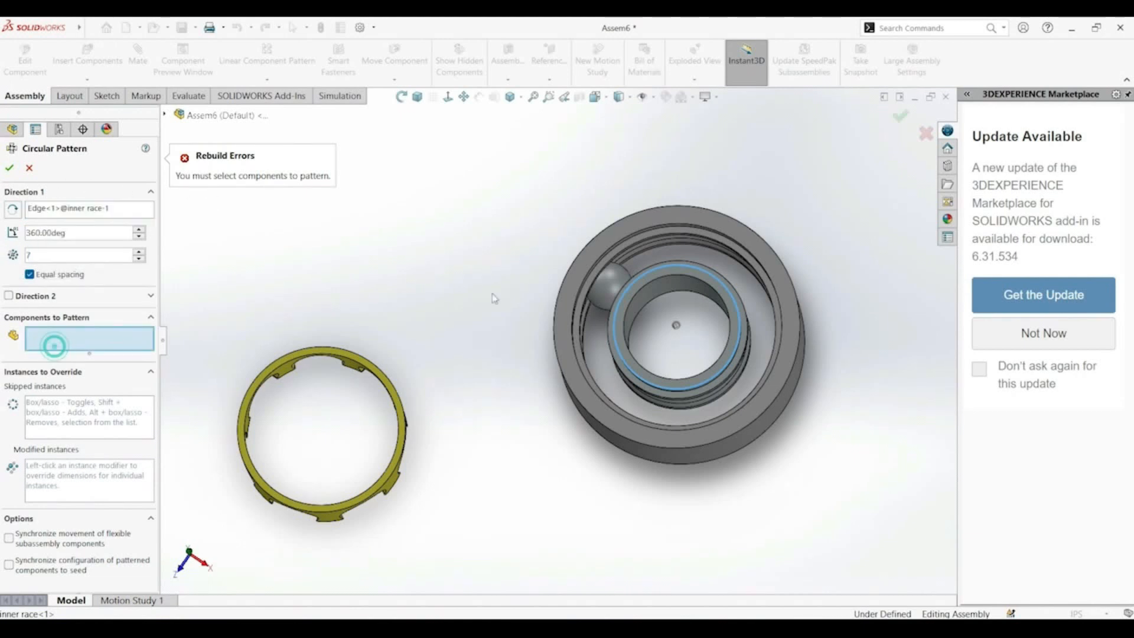
{"action": "left_click", "coordinate": [614, 294]}
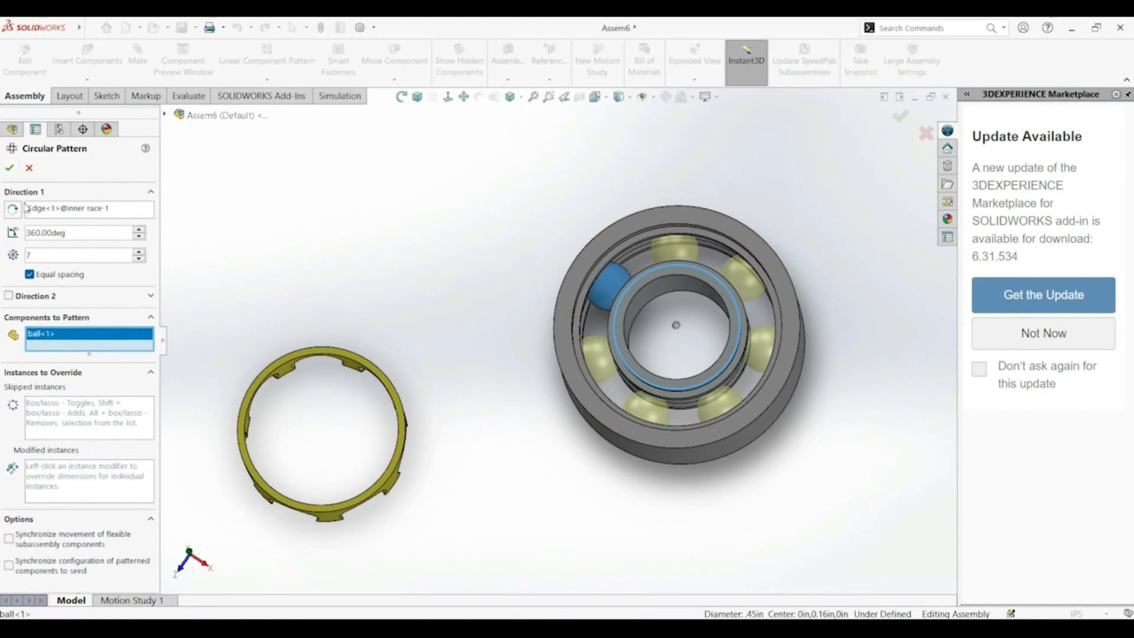
{"action": "left_click", "coordinate": [7, 172]}
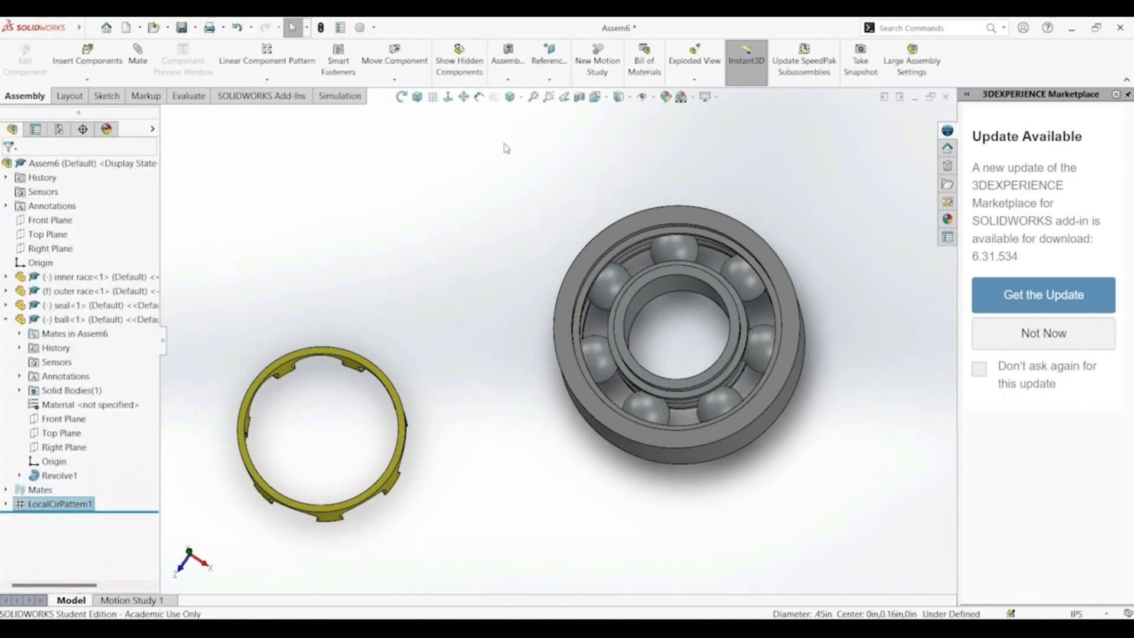
Rotate the inner race and examine how the patterned balls sit between the two races
{"action": "mouse_move", "coordinate": [656, 273]}
{"action": "left_mouse_down"}
{"action": "mouse_move", "coordinate": [621, 301]}
{"action": "mouse_move", "coordinate": [827, 437]}
{"action": "mouse_move", "coordinate": [659, 252]}
{"action": "mouse_move", "coordinate": [762, 278]}
{"action": "mouse_move", "coordinate": [817, 325]}
{"action": "mouse_move", "coordinate": [663, 220]}
{"action": "mouse_move", "coordinate": [410, 272]}
{"action": "mouse_move", "coordinate": [360, 435]}
{"action": "mouse_move", "coordinate": [472, 234]}
{"action": "mouse_move", "coordinate": [461, 214]}
{"action": "left_mouse_up"}
{"action": "left_click", "coordinate": [420, 107]}
{"action": "left_click", "coordinate": [417, 97]}
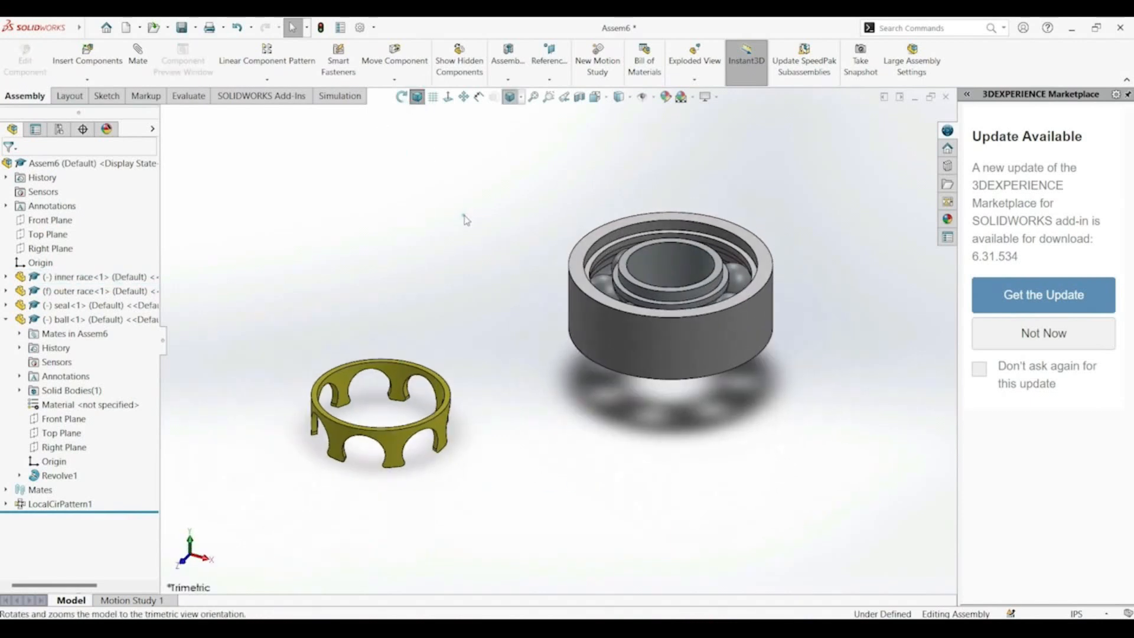
{"action": "left_click", "coordinate": [464, 216]}
{"action": "scroll", "coordinate": [737, 251], "scroll_direction": "down", "scroll_amount": 3}
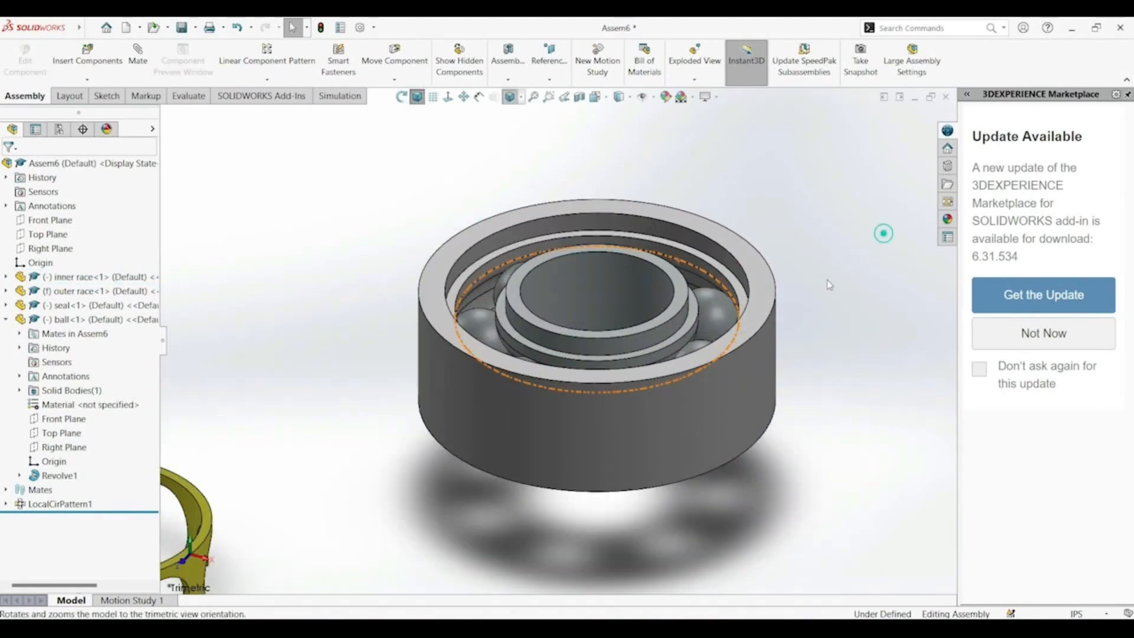
{"action": "middle_click_drag", "start_coordinate": [814, 433], "coordinate": [803, 511]}
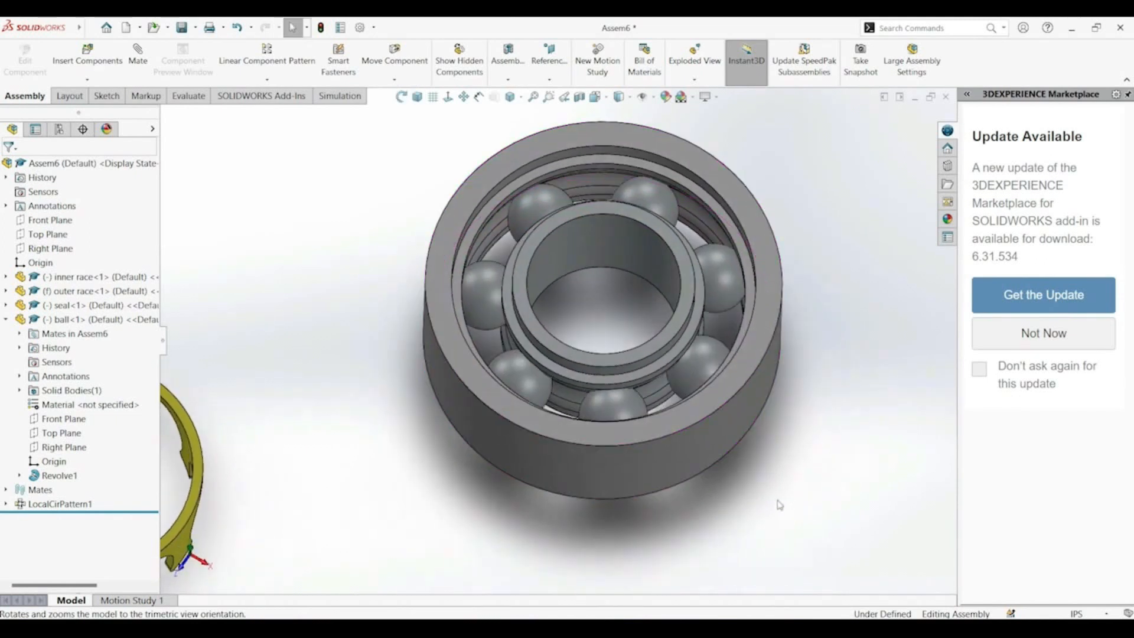
{"action": "scroll", "coordinate": [629, 456], "scroll_direction": "up", "scroll_amount": 3}
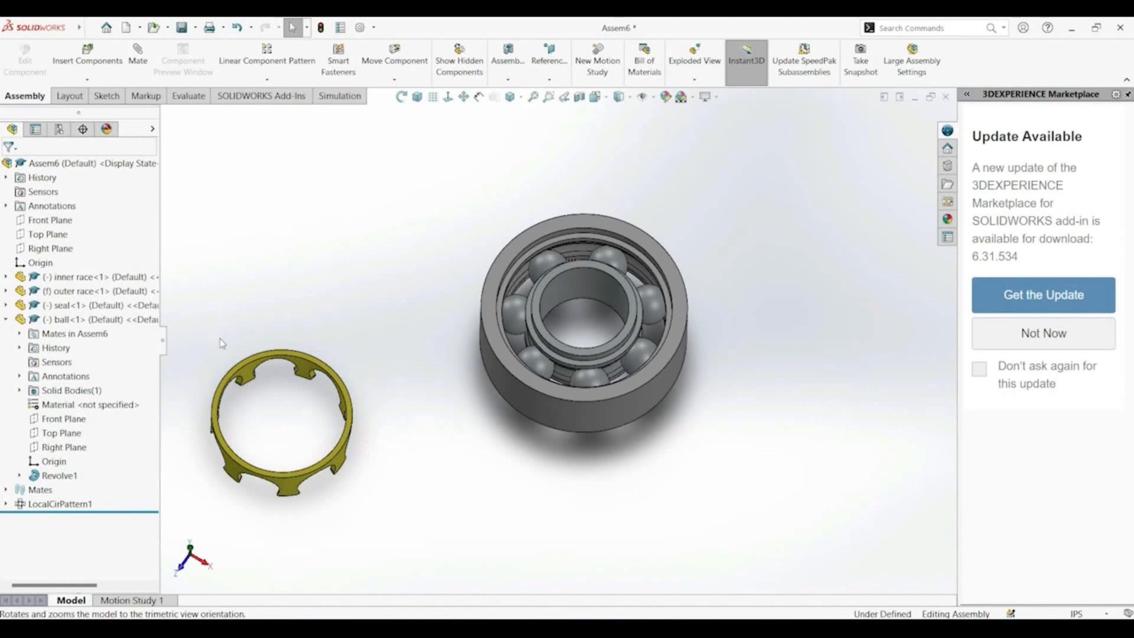
{"action": "scroll", "coordinate": [293, 407], "scroll_direction": "down", "scroll_amount": 3}
{"action": "scroll", "coordinate": [295, 409], "scroll_direction": "up", "scroll_amount": 2}
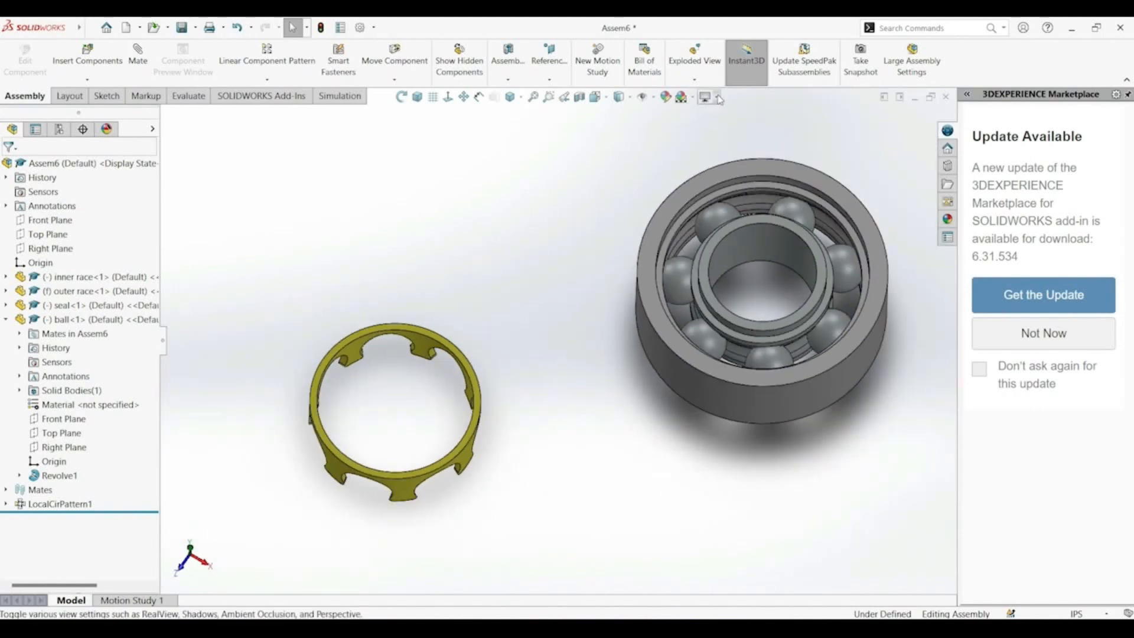
Show the temporary axes and mate the seal's center axis coincident with the inner race's origin
{"action": "left_click", "coordinate": [653, 98]}
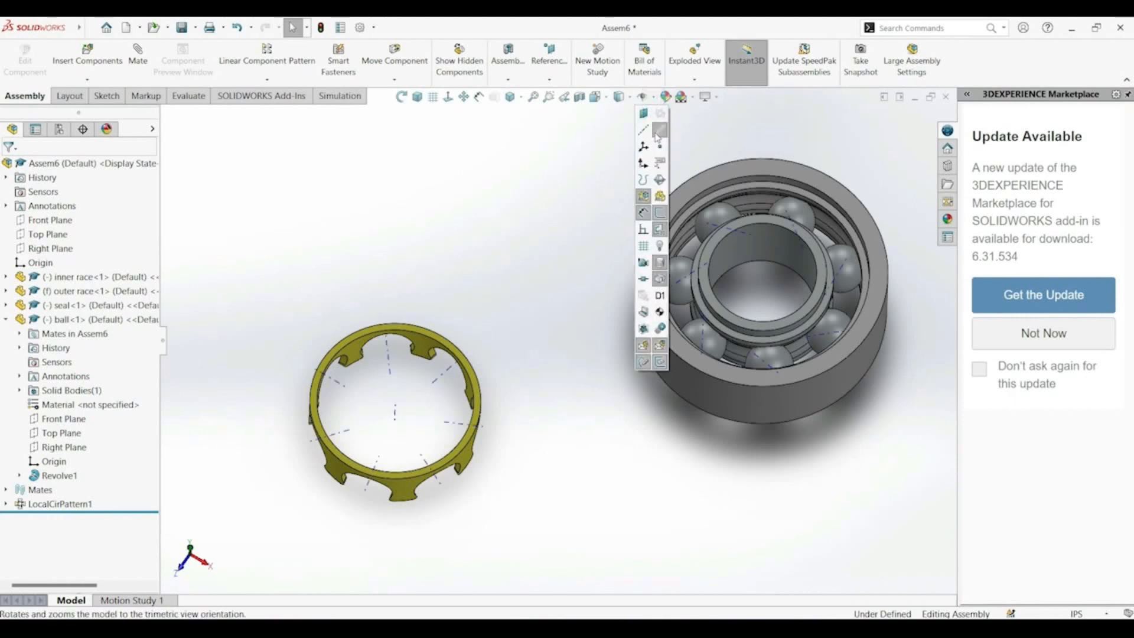
{"action": "left_click", "coordinate": [611, 489]}
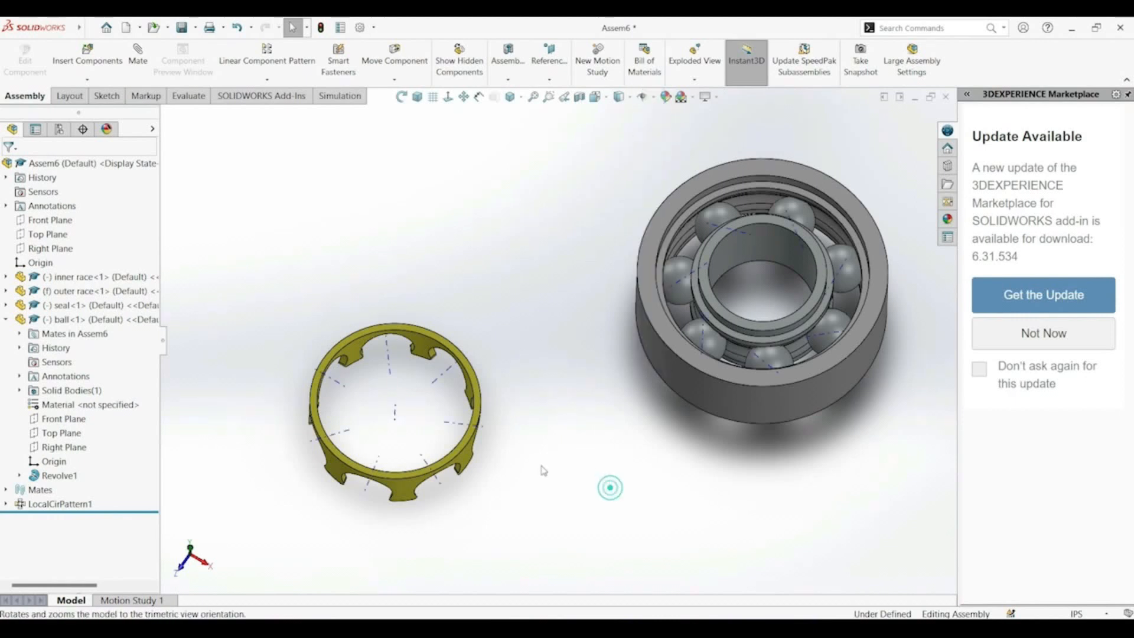
{"action": "left_click", "coordinate": [395, 409]}
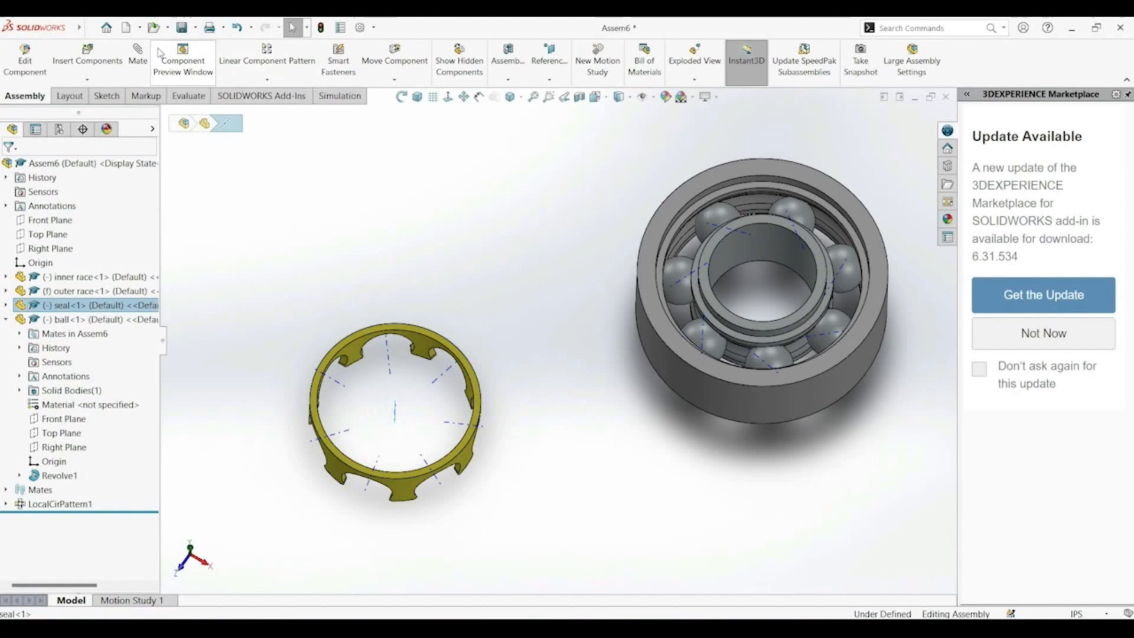
{"action": "left_click", "coordinate": [140, 53]}
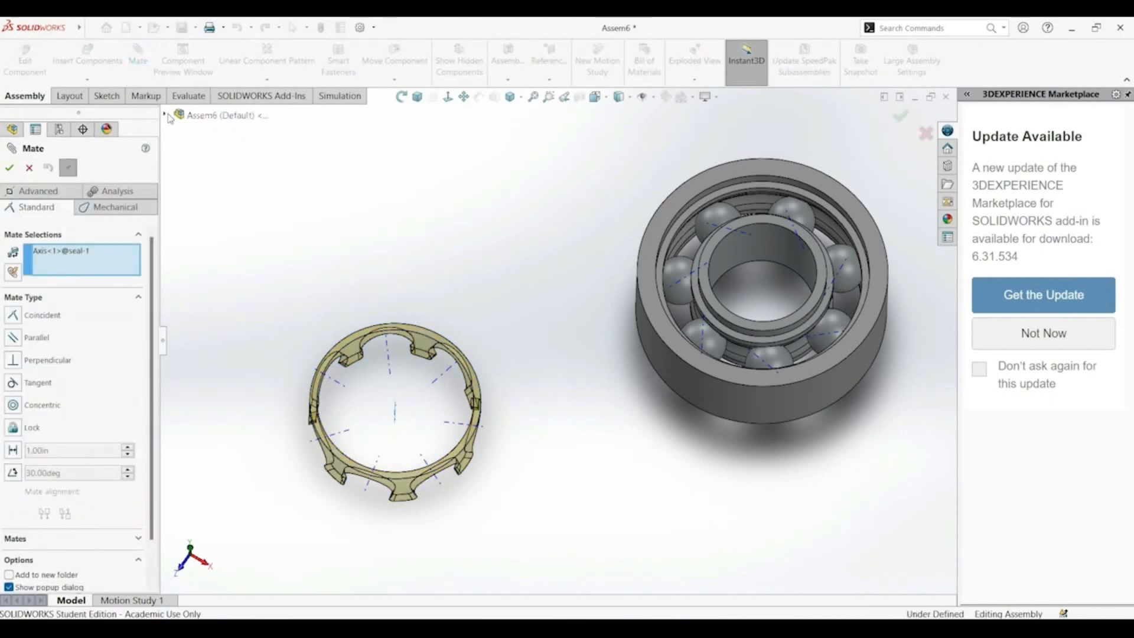
{"action": "left_click", "coordinate": [168, 116]}
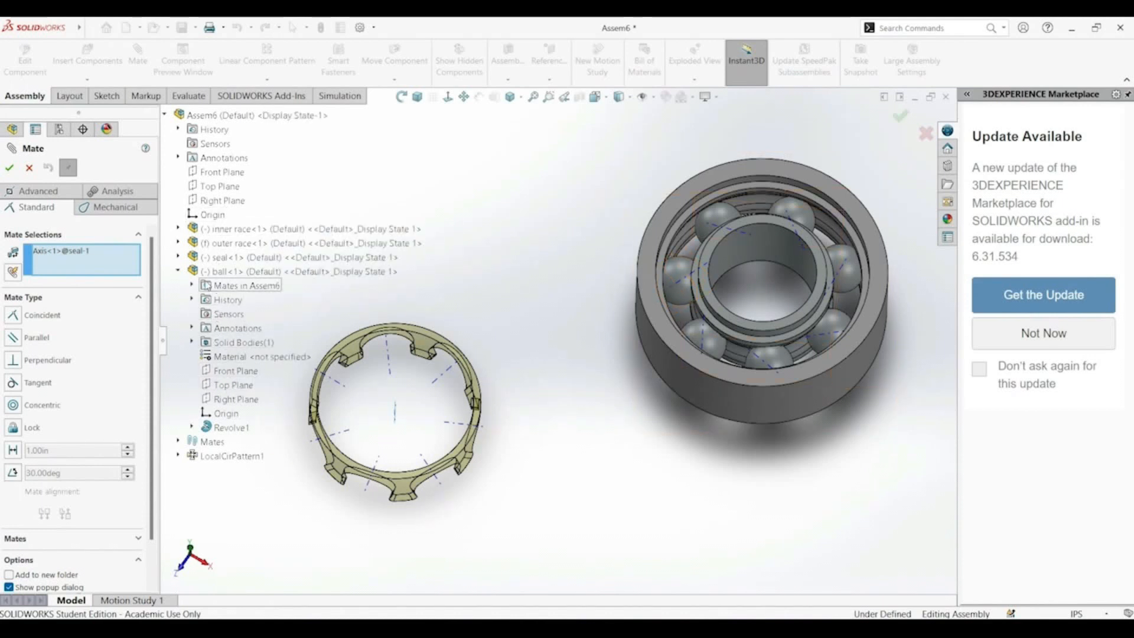
{"action": "left_click", "coordinate": [178, 271]}
{"action": "left_click", "coordinate": [178, 229]}
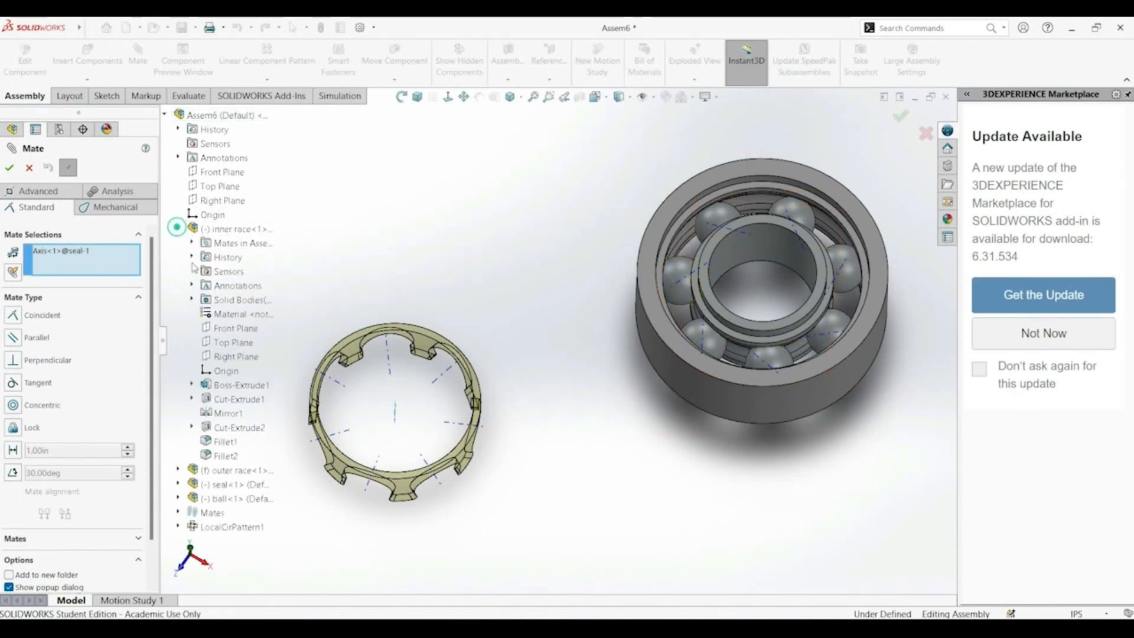
{"action": "left_click", "coordinate": [235, 371]}
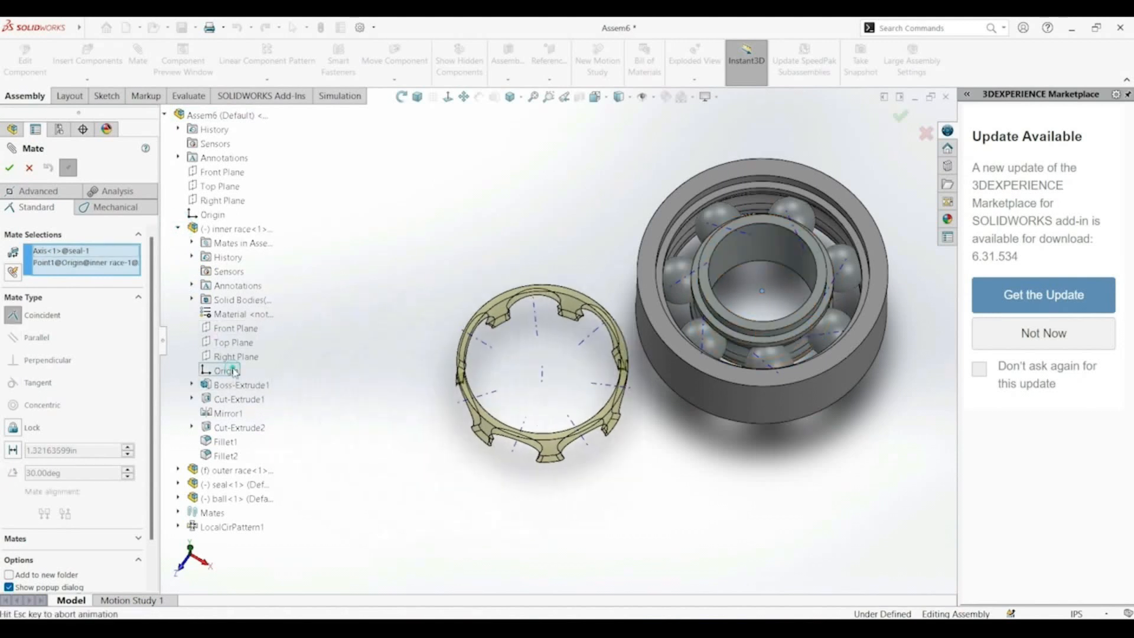
{"action": "left_click", "coordinate": [10, 169]}
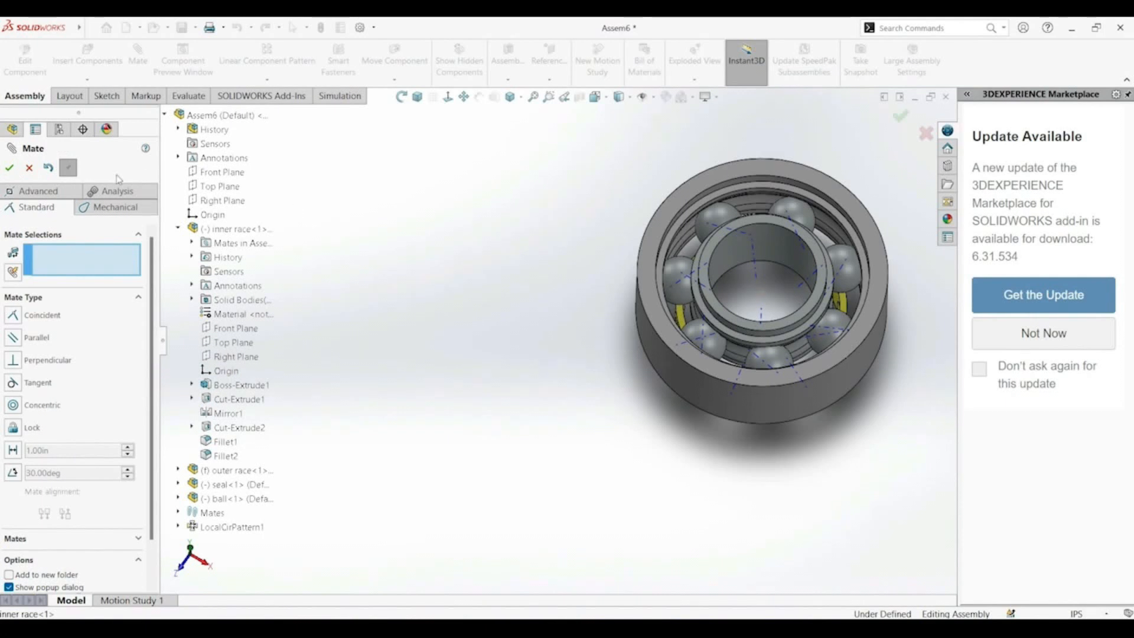
{"action": "left_click", "coordinate": [10, 169]}
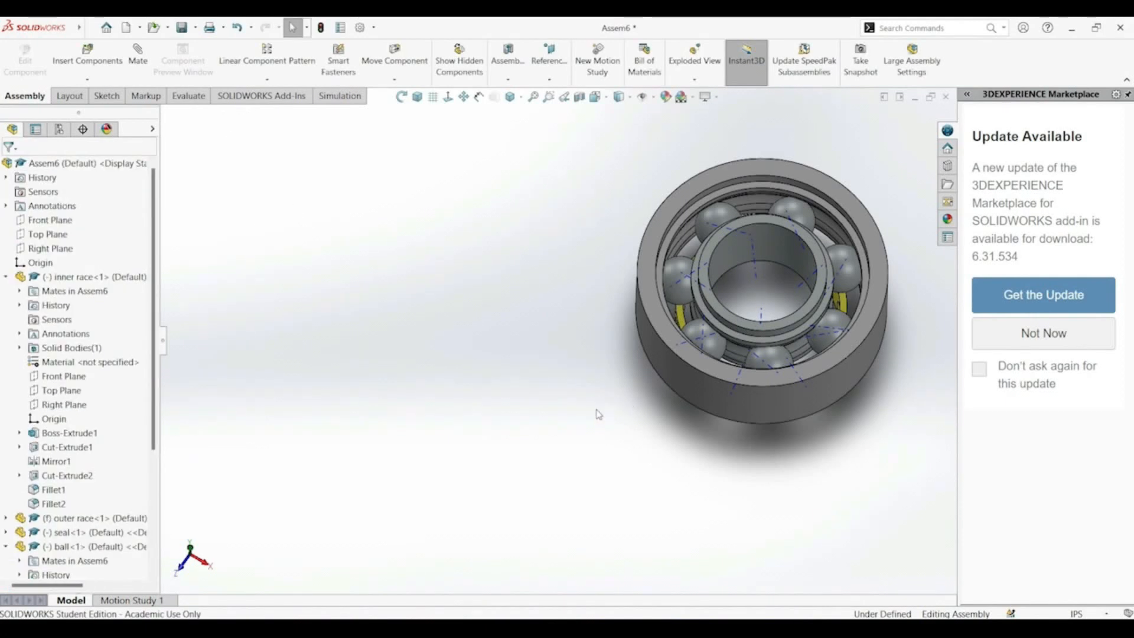
Swing the seal out of the races and mate one of its curved slot faces concentric with the original ball
{"action": "scroll", "coordinate": [638, 429], "scroll_direction": "up", "scroll_amount": 3}
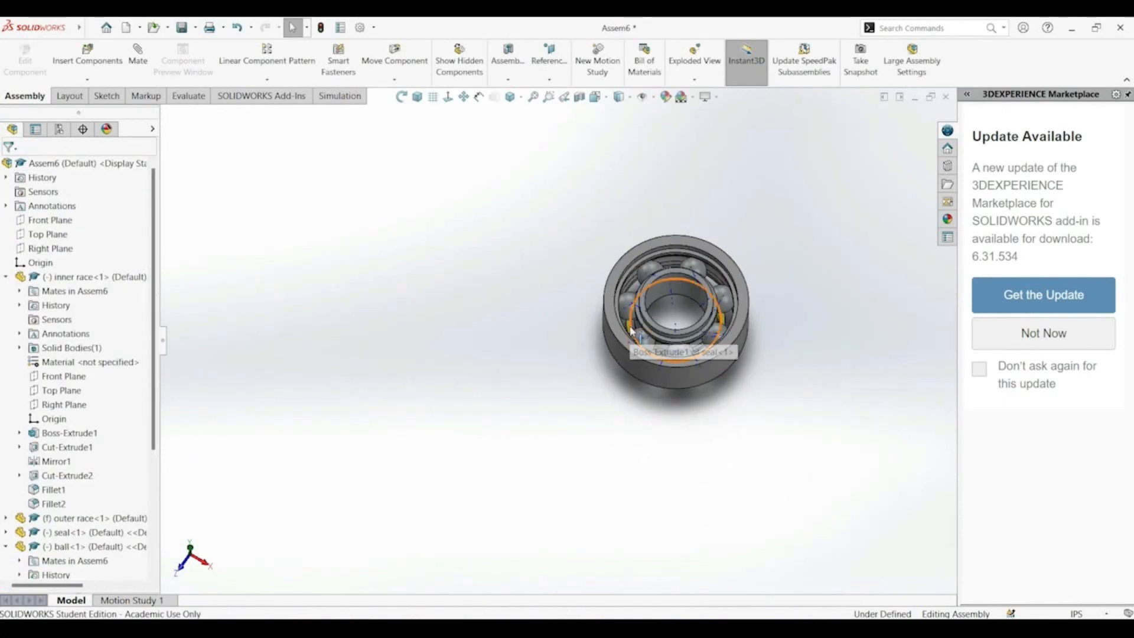
{"action": "scroll", "coordinate": [631, 330], "scroll_direction": "down", "scroll_amount": 4}
{"action": "scroll", "coordinate": [629, 332], "scroll_direction": "down", "scroll_amount": 2}
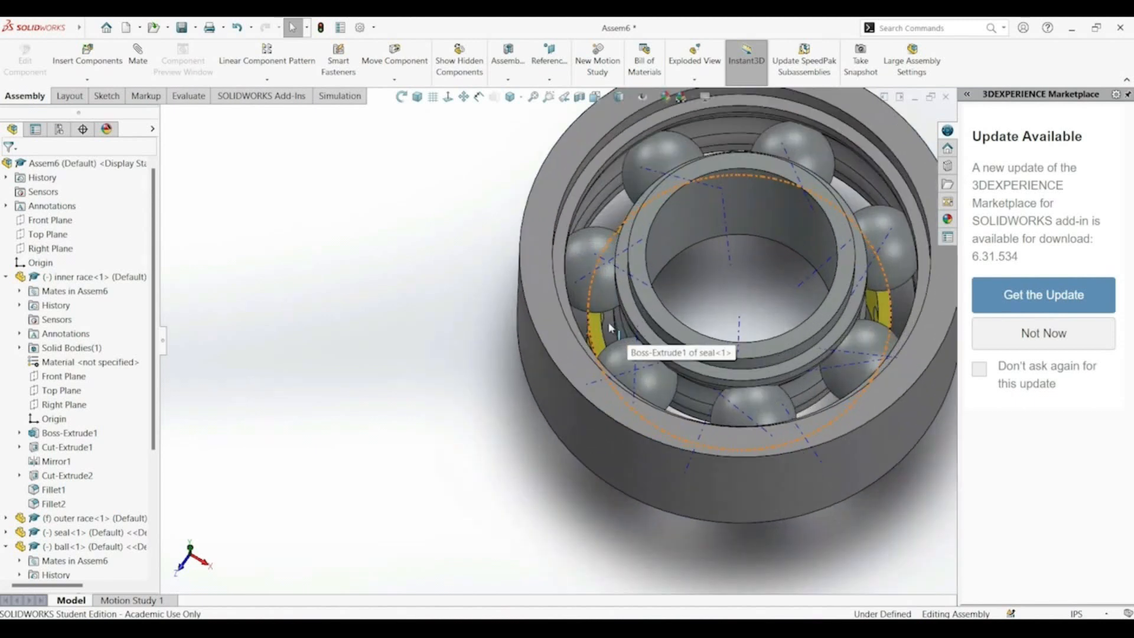
{"action": "left_click_drag", "start_coordinate": [595, 339], "coordinate": [552, 158]}
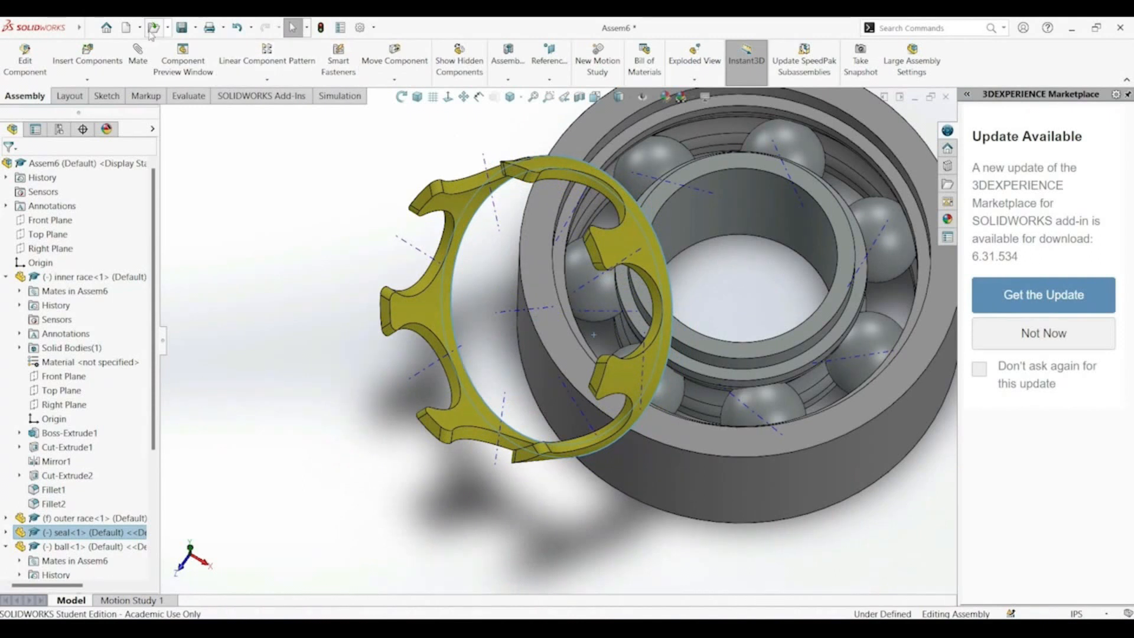
{"action": "left_click", "coordinate": [444, 189]}
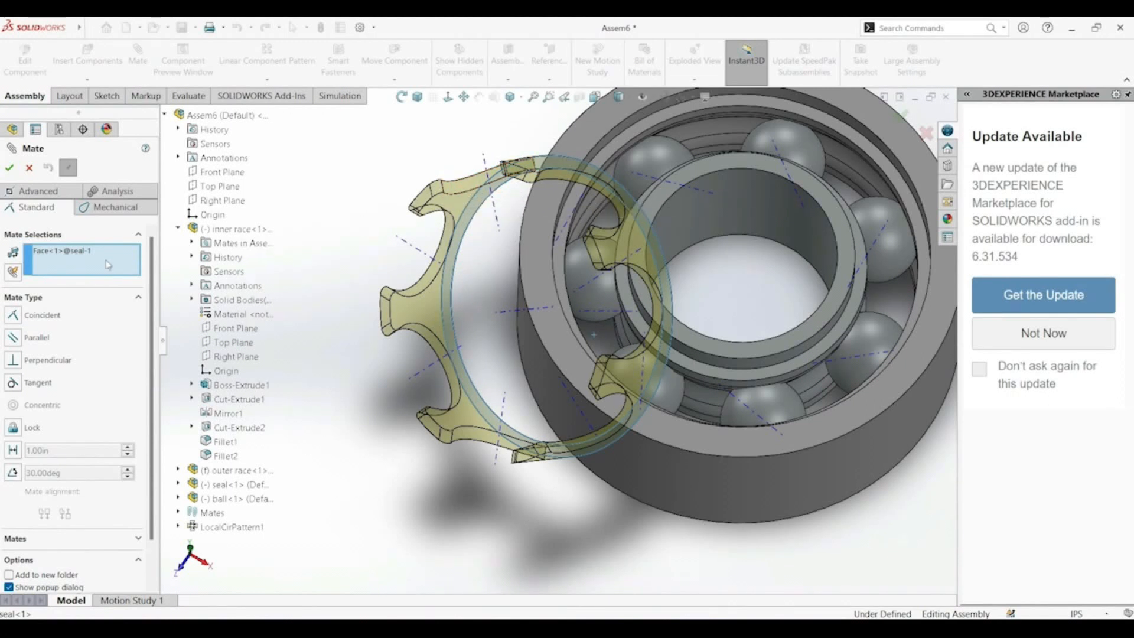
{"action": "left_click", "coordinate": [62, 250]}
{"action": "key", "text": "Delete"}
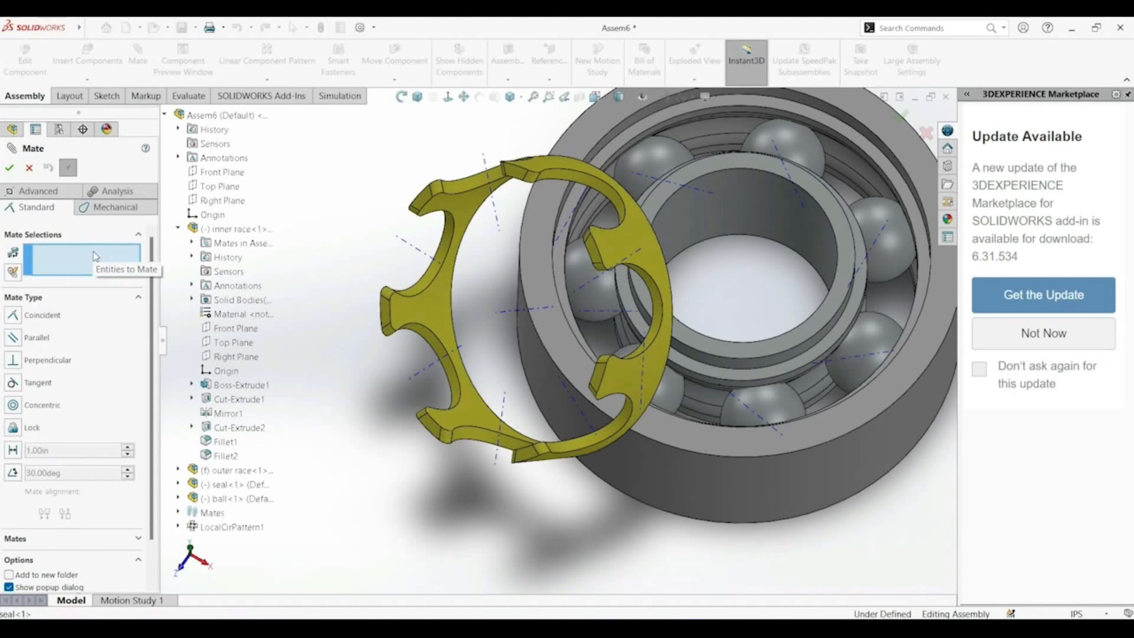
{"action": "left_click", "coordinate": [426, 282]}
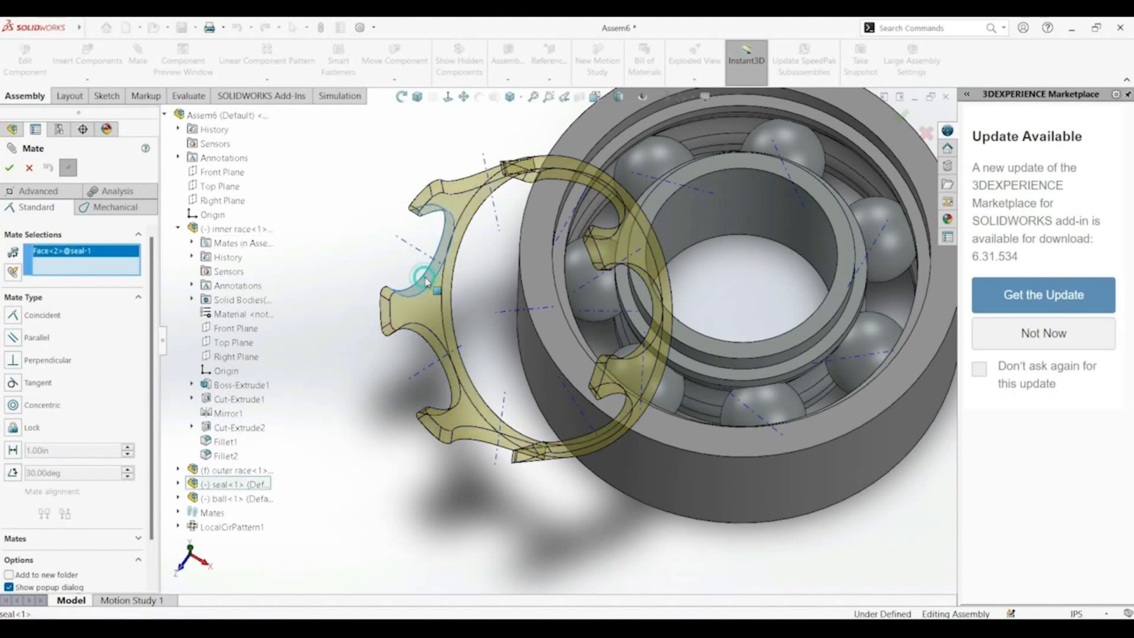
{"action": "left_click", "coordinate": [593, 277]}
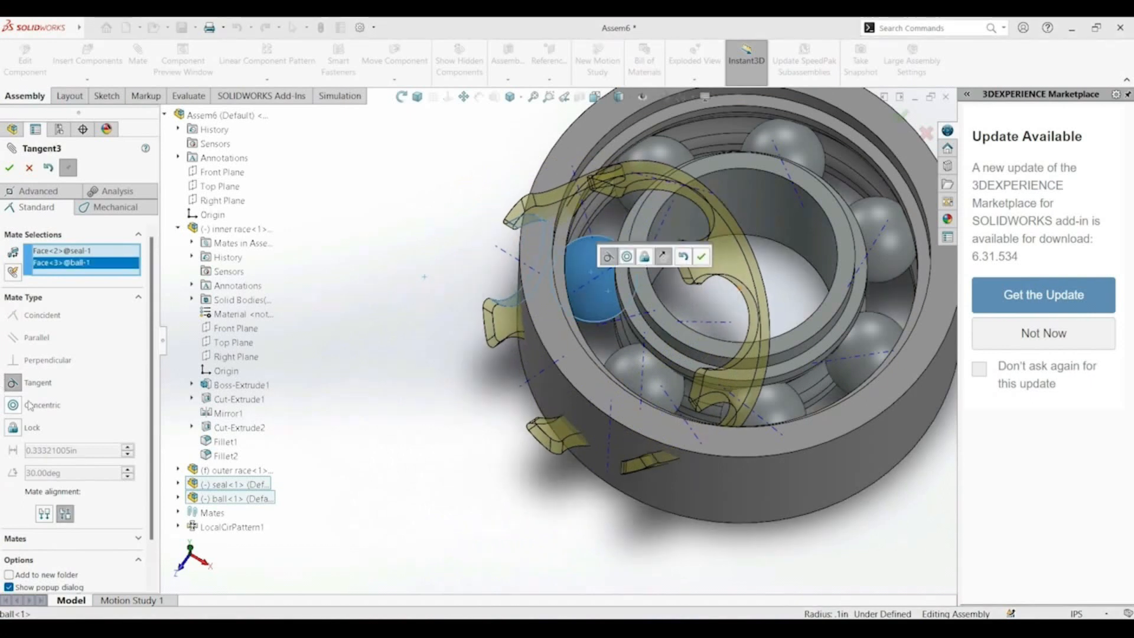
{"action": "left_click", "coordinate": [29, 406]}
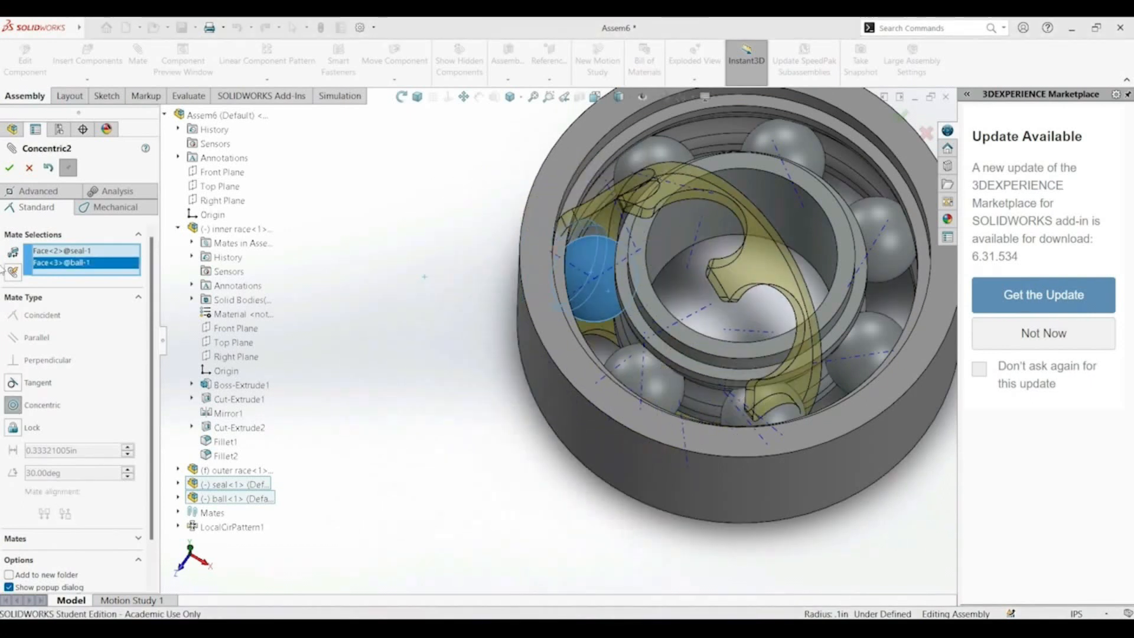
{"action": "left_click", "coordinate": [15, 169]}
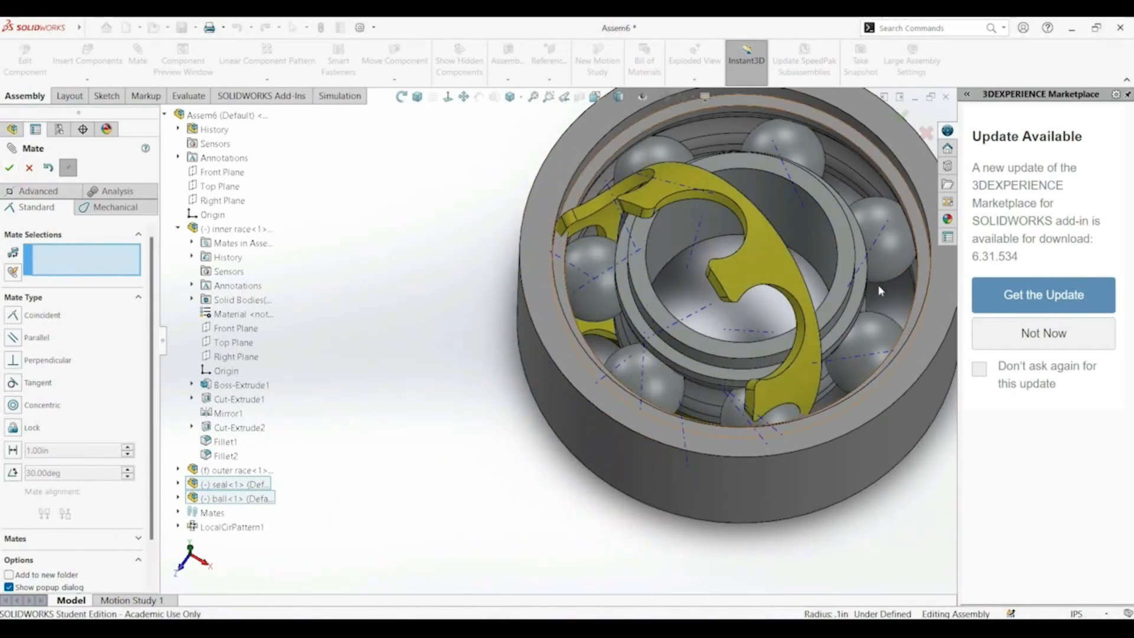
Set up a parallel mate between the seal's flat ring face and the inner race's end face
{"action": "key", "text": "z"}
{"action": "middle_click_drag", "start_coordinate": [833, 388], "coordinate": [615, 356]}
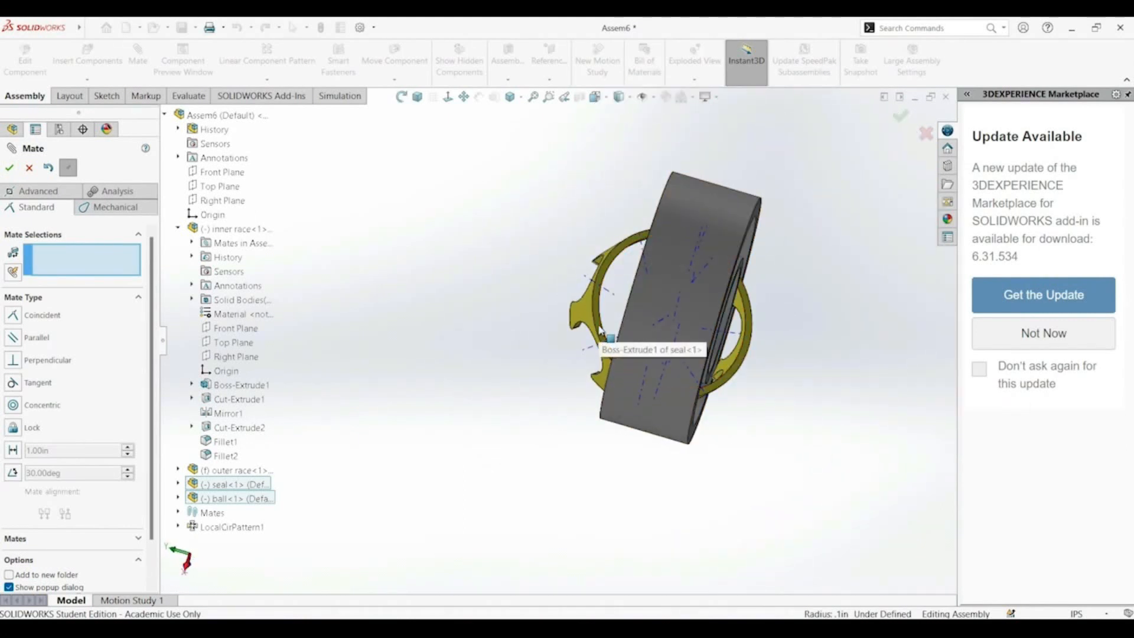
{"action": "left_click", "coordinate": [600, 330]}
{"action": "middle_click_drag", "start_coordinate": [497, 232], "coordinate": [622, 318]}
{"action": "scroll", "coordinate": [735, 324], "scroll_direction": "down", "scroll_amount": 3}
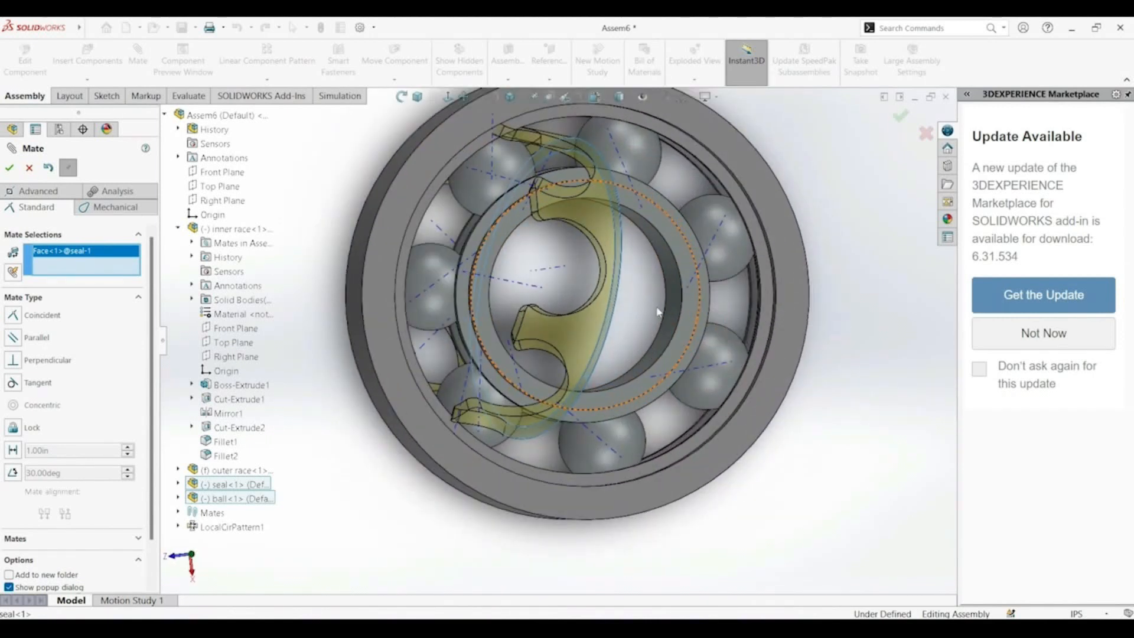
{"action": "left_click", "coordinate": [680, 313]}
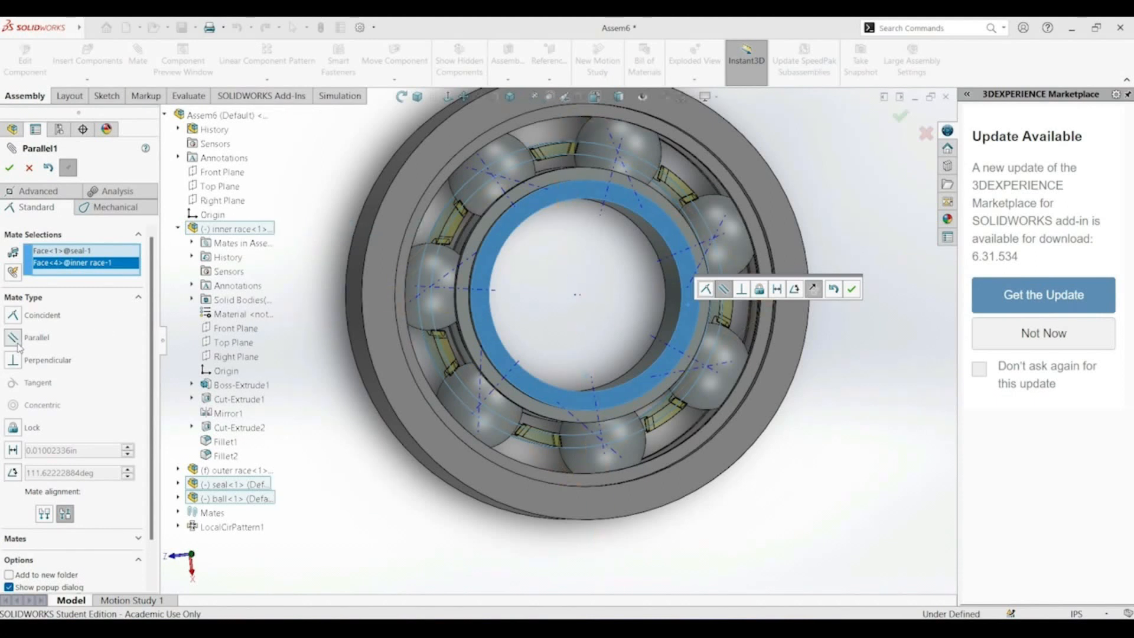
{"action": "middle_click_drag", "start_coordinate": [846, 448], "coordinate": [771, 375]}
{"action": "scroll", "coordinate": [885, 475], "scroll_direction": "up", "scroll_amount": 3}
{"action": "middle_click_drag", "start_coordinate": [887, 473], "coordinate": [716, 358]}
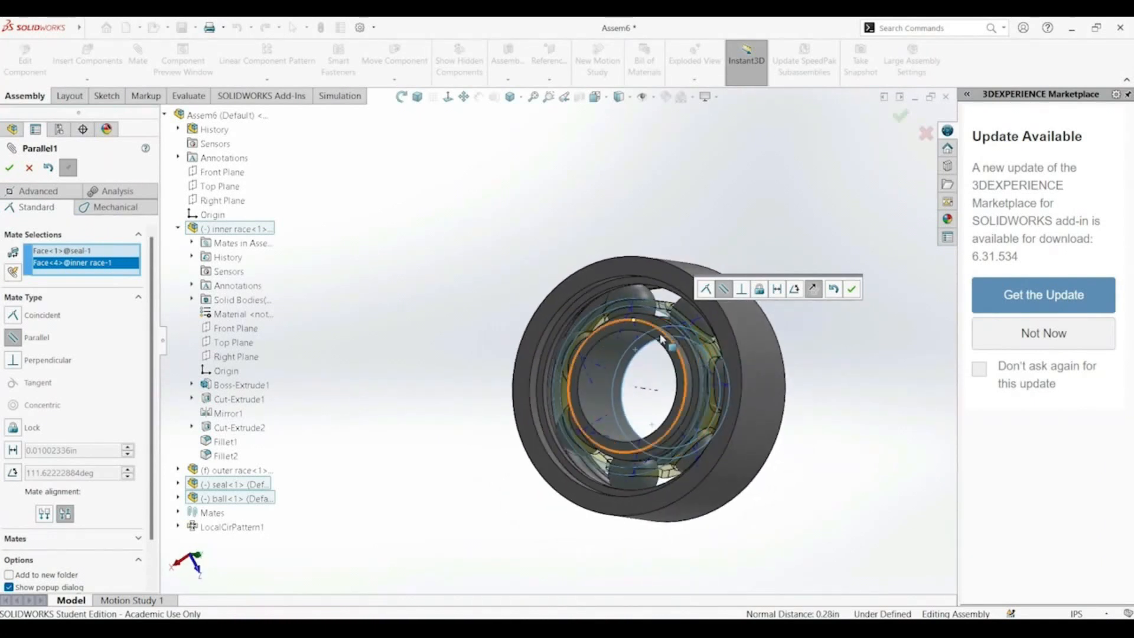
{"action": "scroll", "coordinate": [662, 334], "scroll_direction": "down", "scroll_amount": 3}
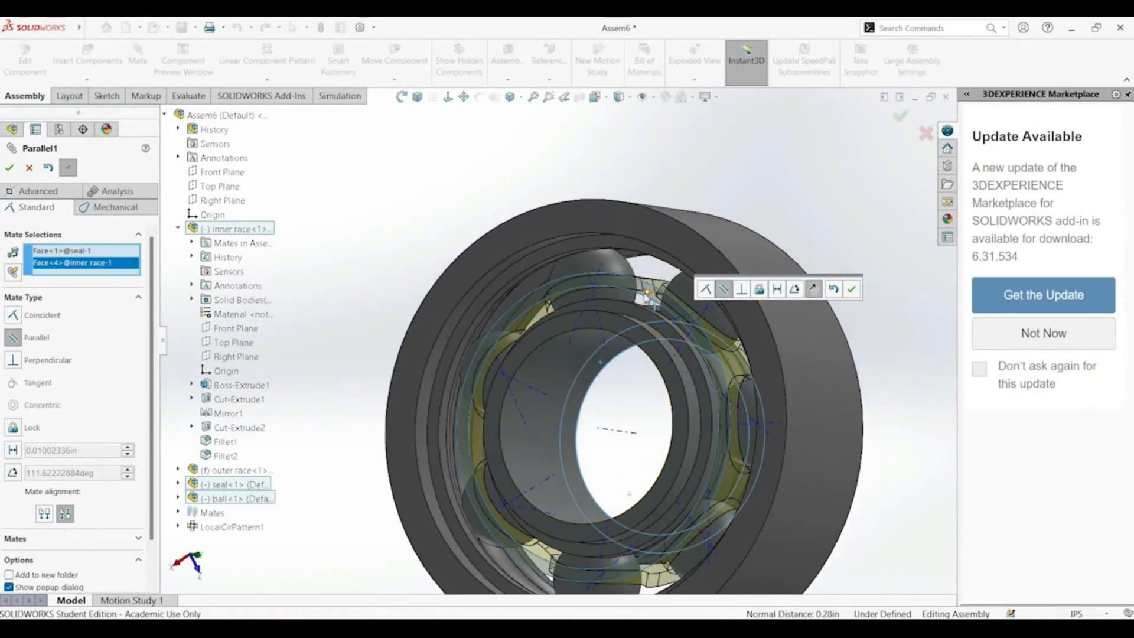
Try the perpendicular option on the seal and inner race faces, switch back to parallel and apply the mate
{"action": "left_click", "coordinate": [14, 361]}
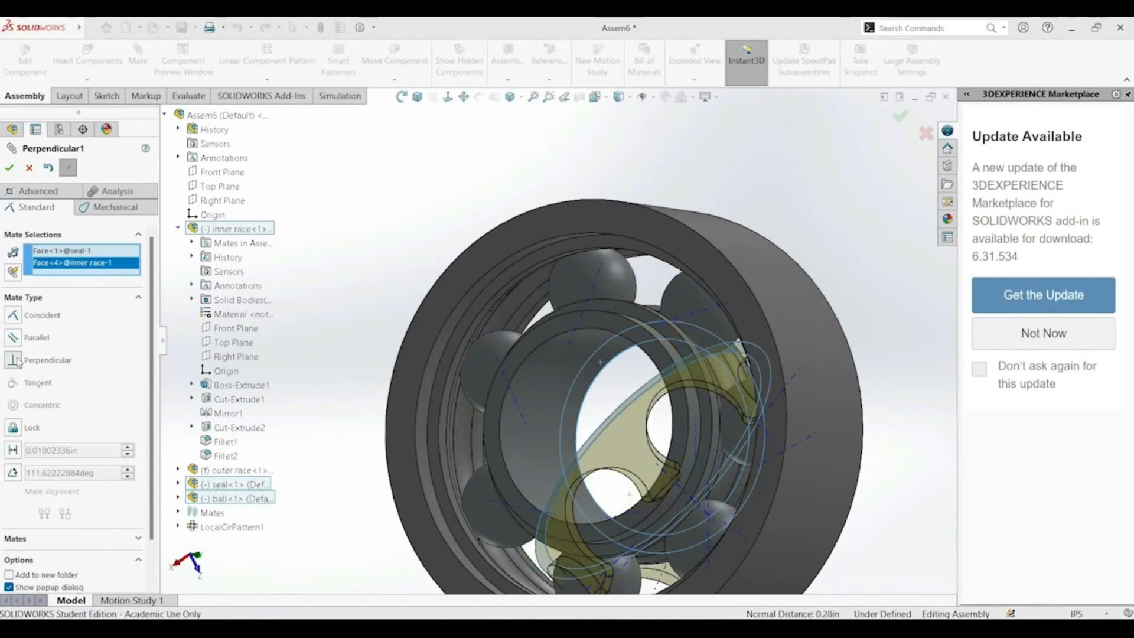
{"action": "left_click", "coordinate": [14, 338]}
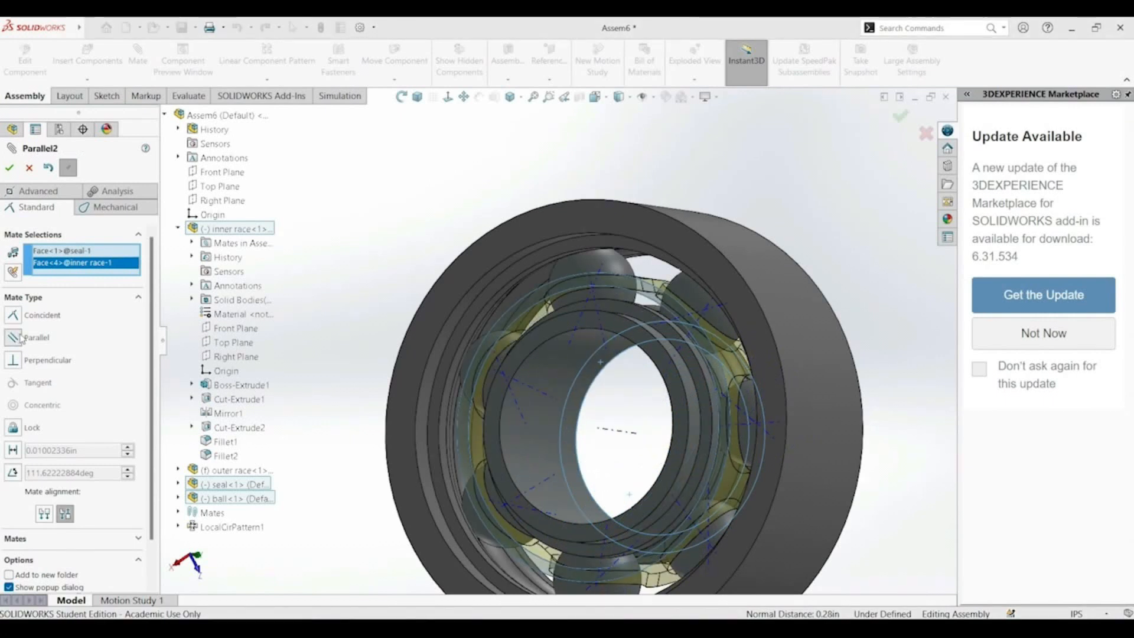
{"action": "left_click", "coordinate": [417, 98]}
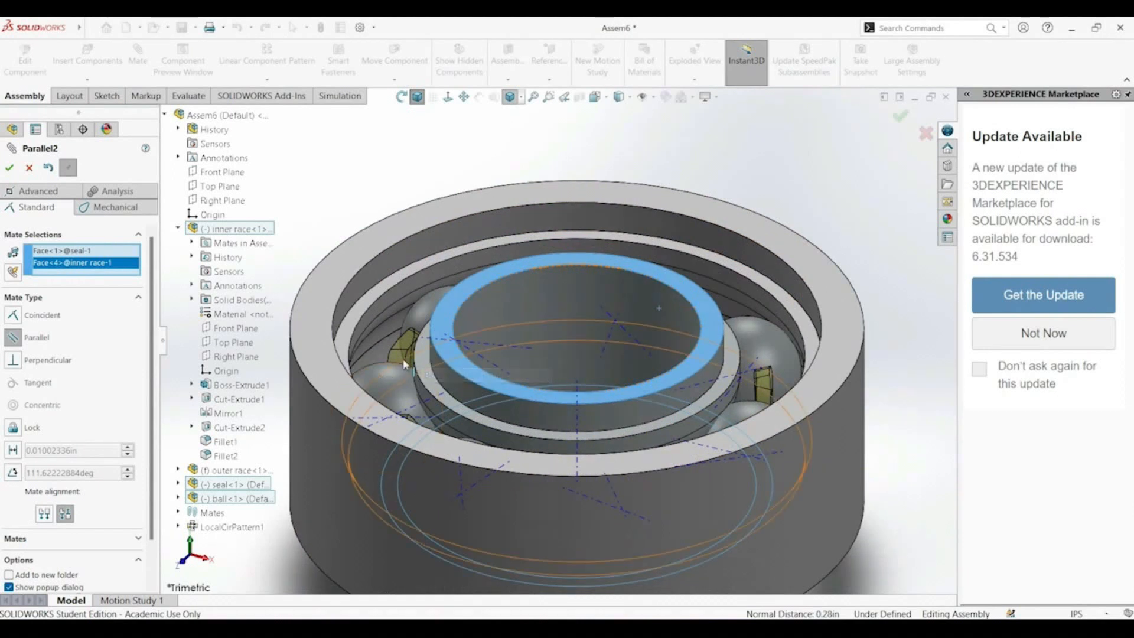
{"action": "left_click", "coordinate": [8, 172]}
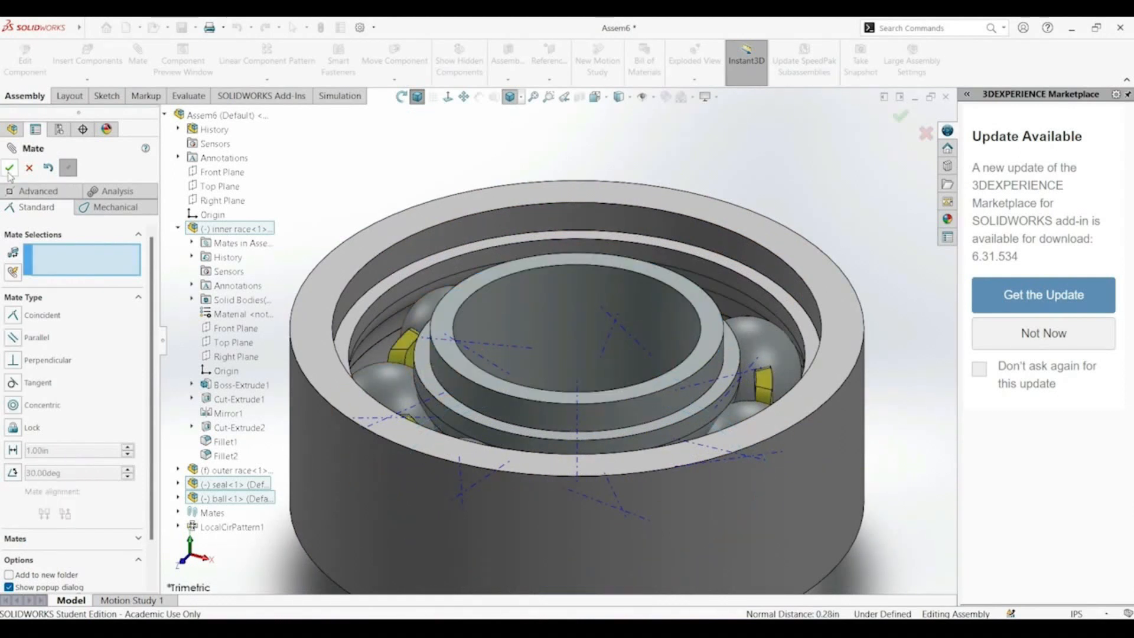
Check the seal's fit around the balls, finish mating and hide the temporary axes
{"action": "scroll", "coordinate": [377, 346], "scroll_direction": "up", "scroll_amount": 4}
{"action": "middle_click_drag", "start_coordinate": [611, 234], "coordinate": [500, 175]}
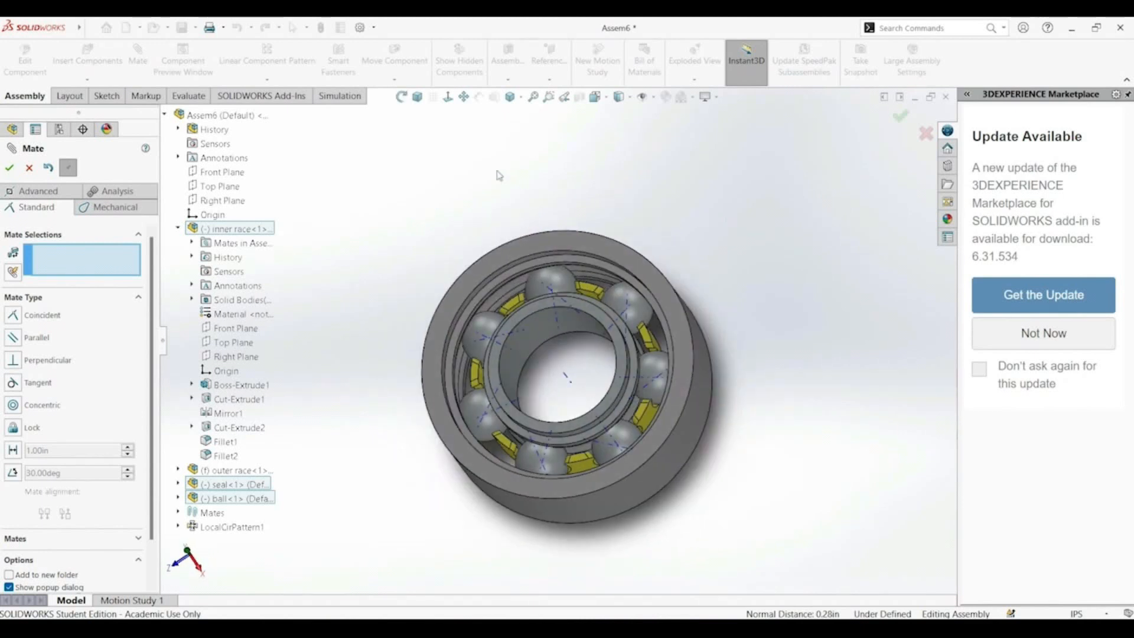
{"action": "left_click", "coordinate": [417, 98]}
{"action": "middle_click_drag", "start_coordinate": [581, 173], "coordinate": [302, 166]}
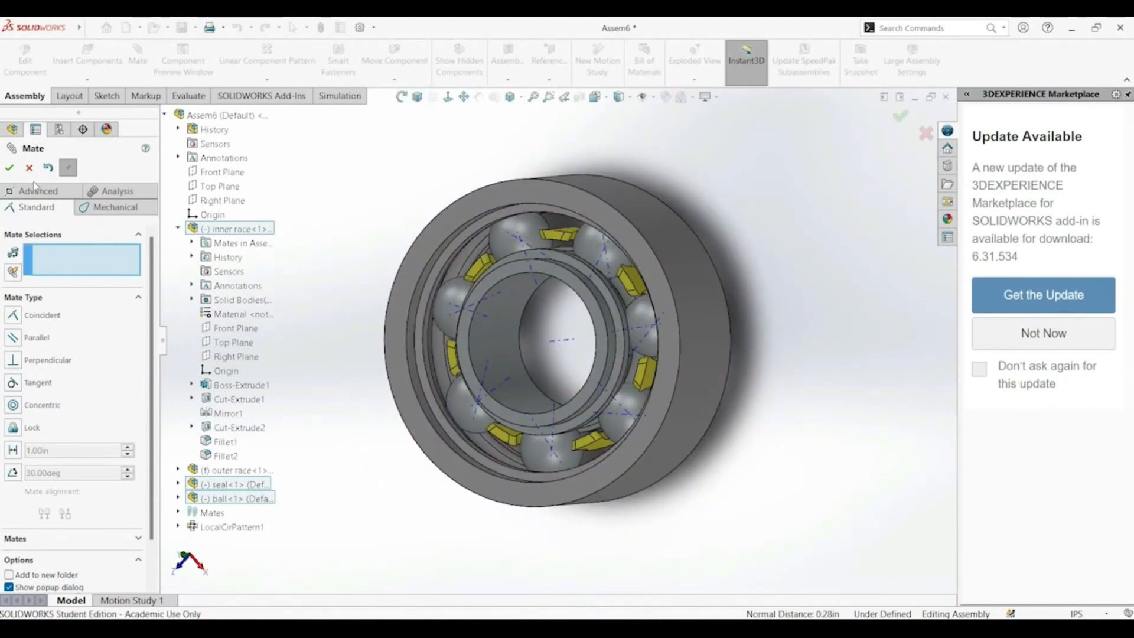
{"action": "left_click", "coordinate": [8, 169]}
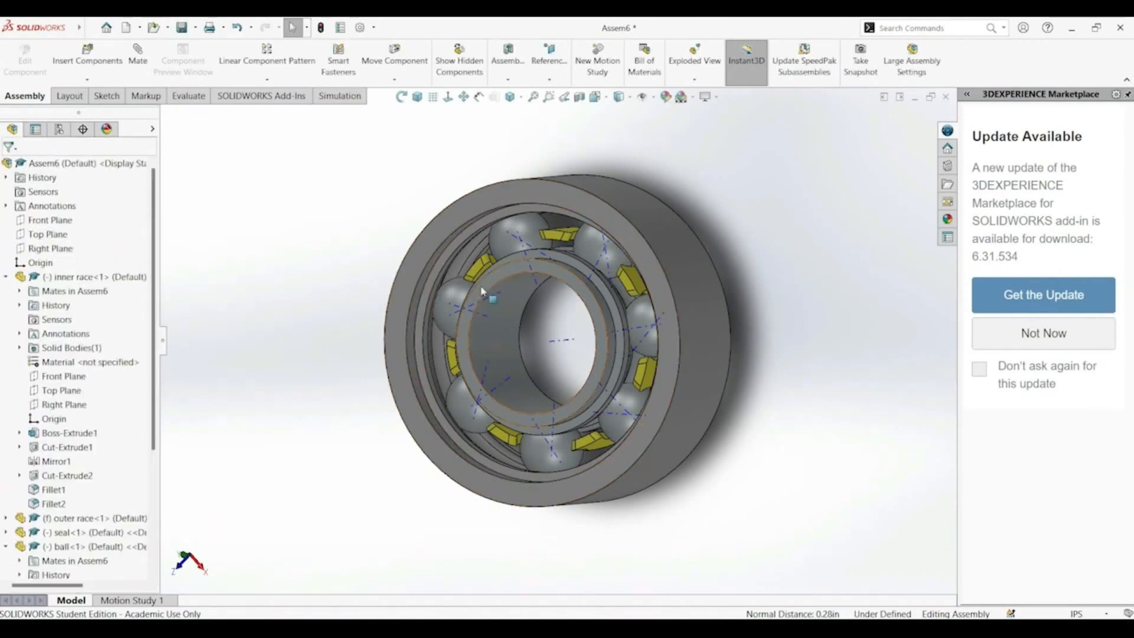
{"action": "left_click", "coordinate": [654, 97]}
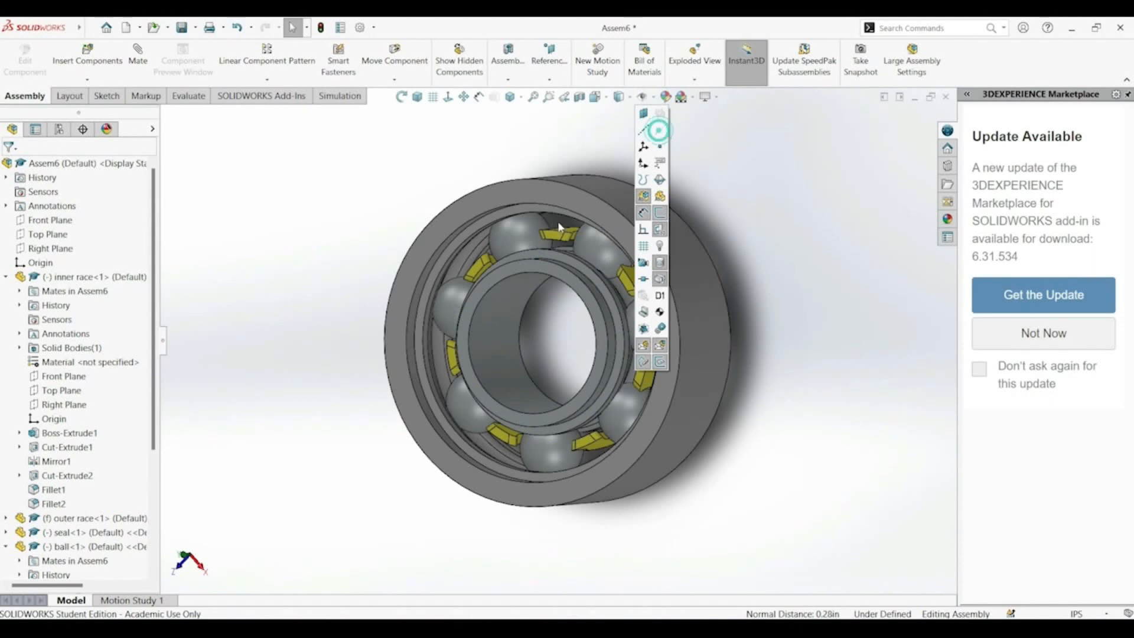
Rotate the inner race to test the motion of the balls and seal, and examine the bearing from both sides
{"action": "left_click", "coordinate": [527, 272]}
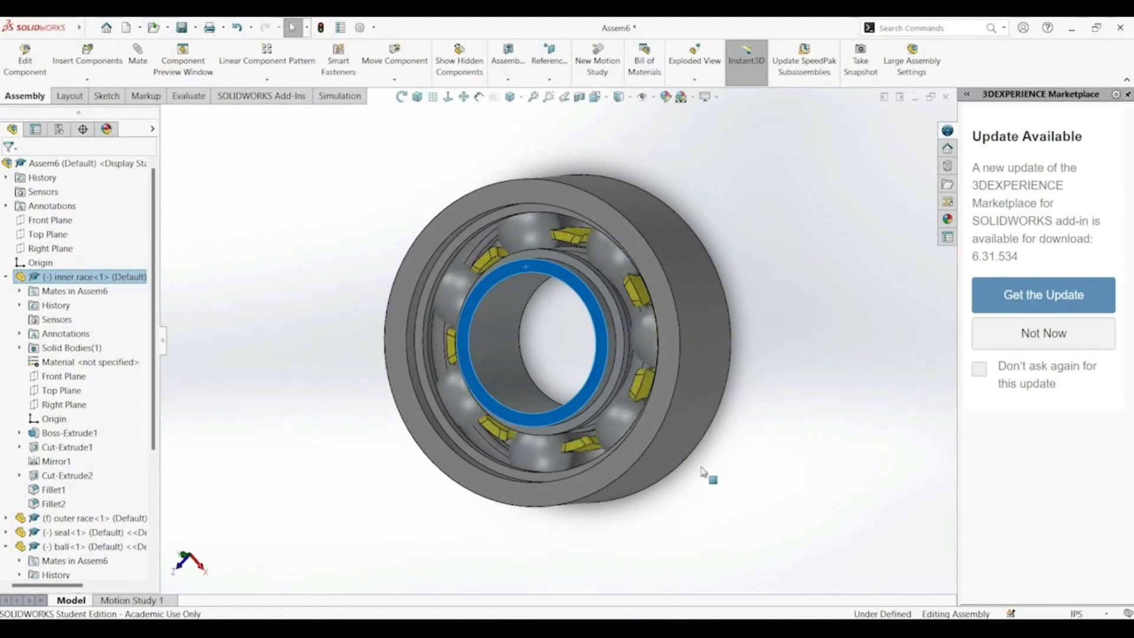
{"action": "left_click", "coordinate": [418, 96]}
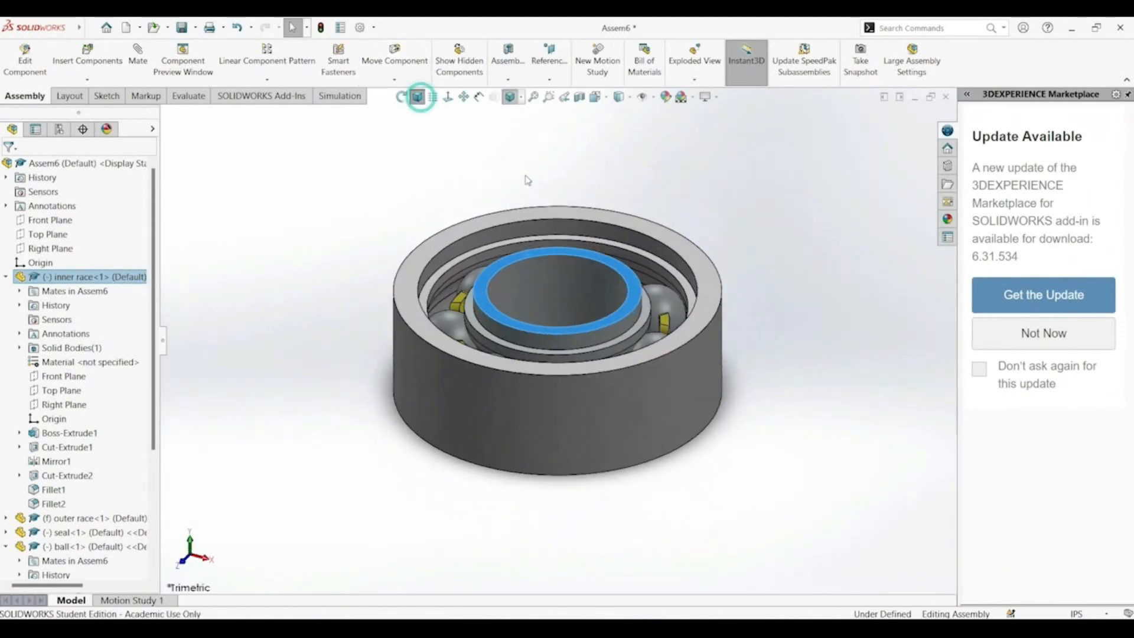
{"action": "middle_click_drag", "start_coordinate": [528, 184], "coordinate": [546, 289]}
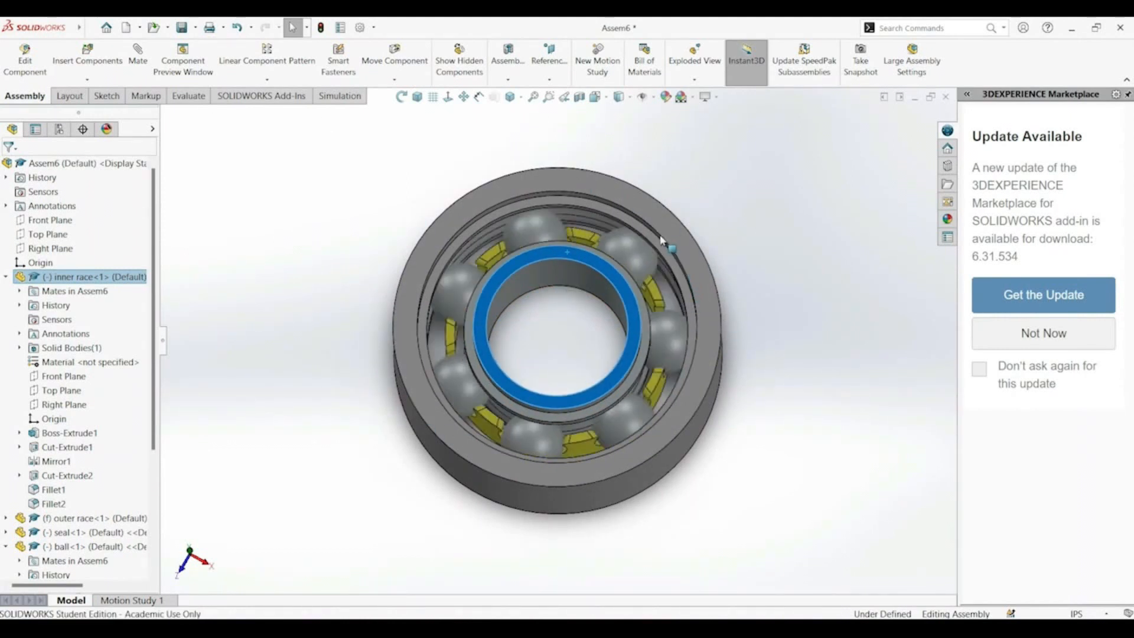
{"action": "middle_click_drag", "start_coordinate": [334, 337], "coordinate": [531, 169]}
{"action": "middle_click_drag", "start_coordinate": [341, 294], "coordinate": [498, 260]}
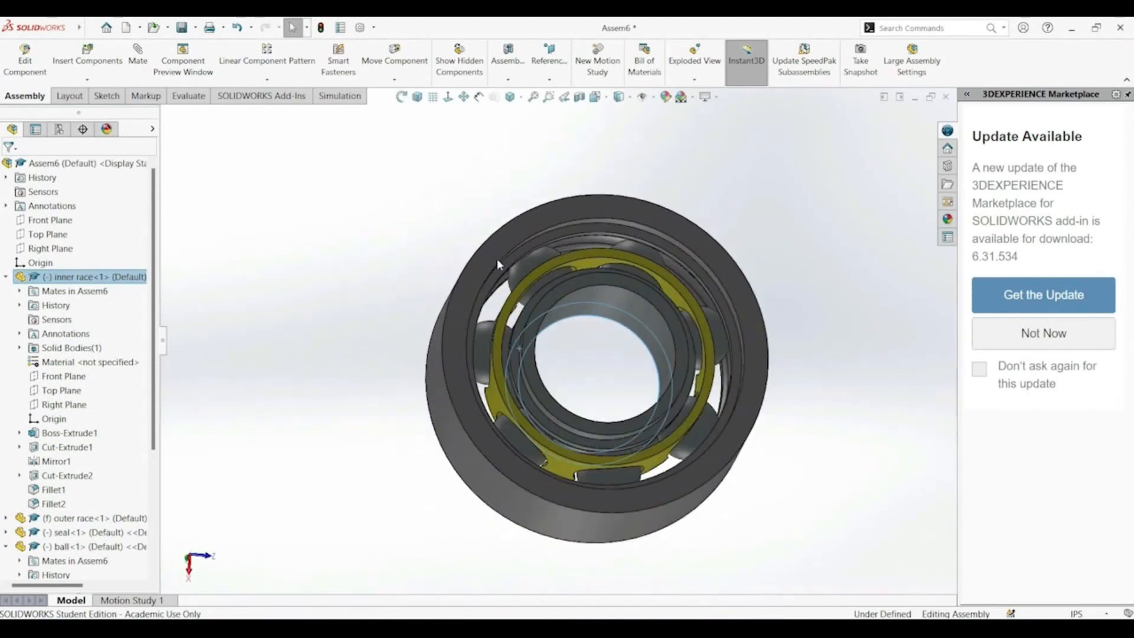
Rotate the seal and the inner race from the bearing's underside to test how the balls and seal move together
{"action": "left_click", "coordinate": [564, 276]}
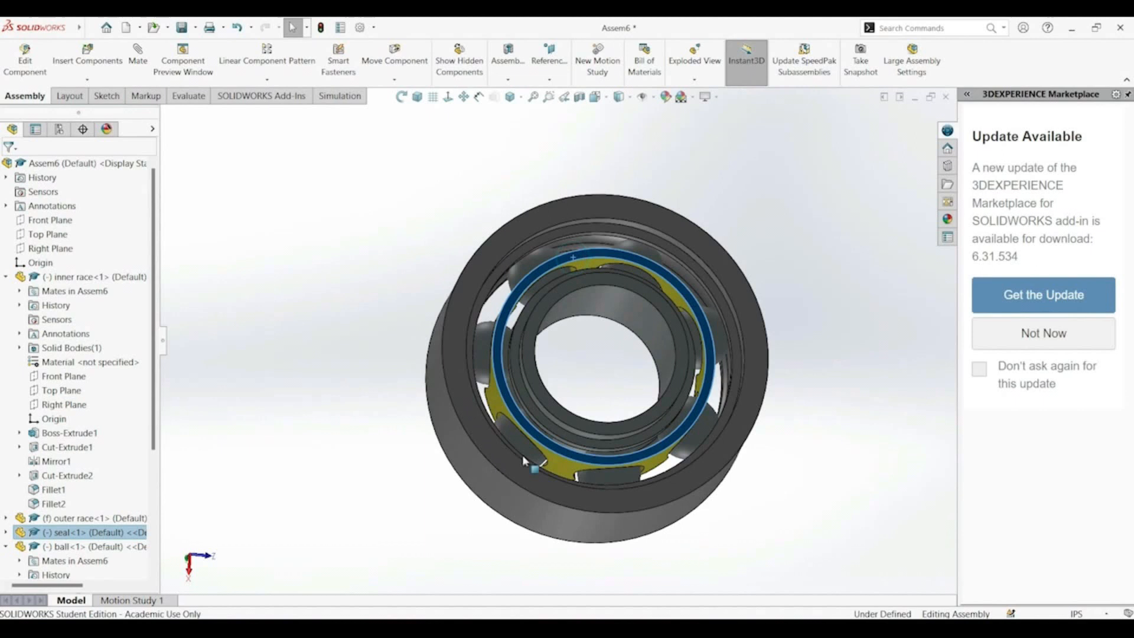
{"action": "left_click", "coordinate": [562, 291]}
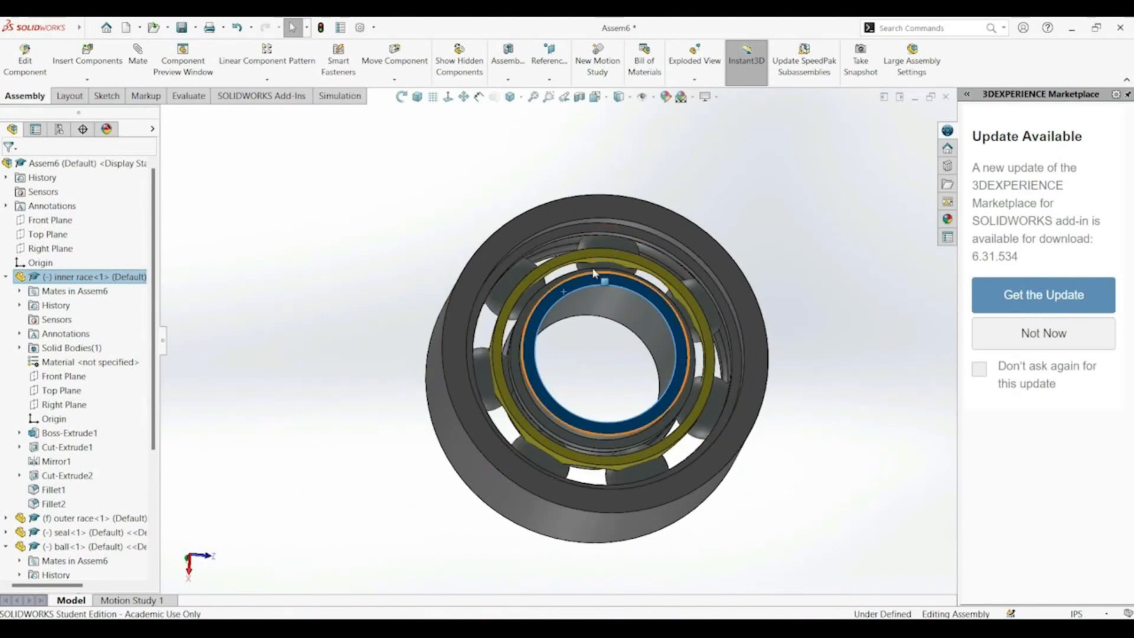
{"action": "left_click", "coordinate": [606, 245]}
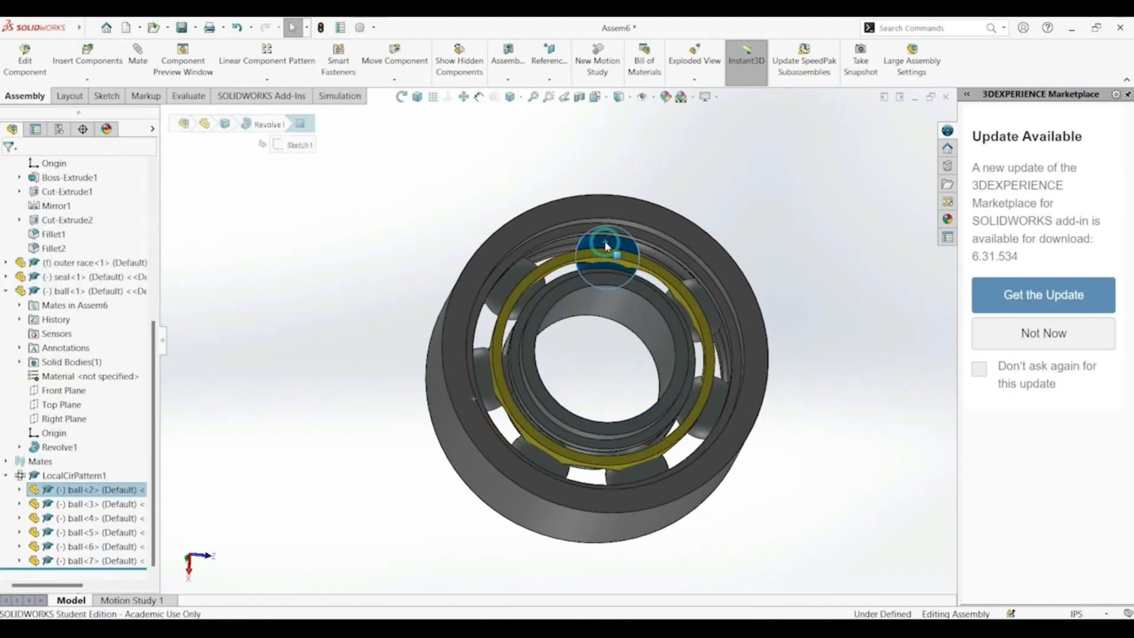
{"action": "left_click", "coordinate": [322, 232]}
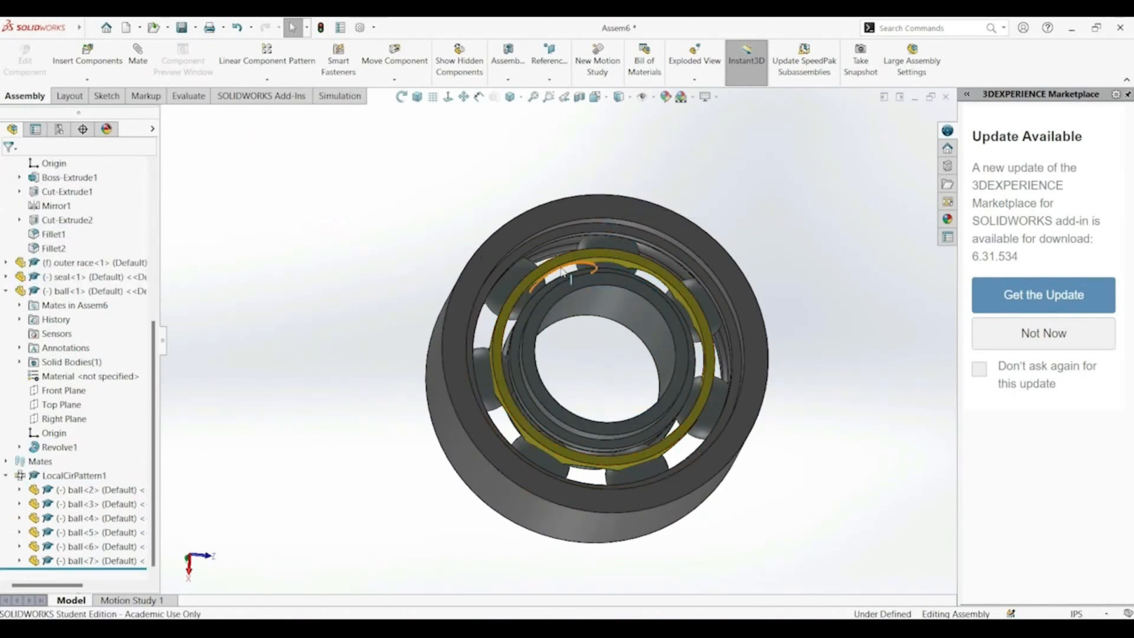
{"action": "left_click", "coordinate": [579, 279]}
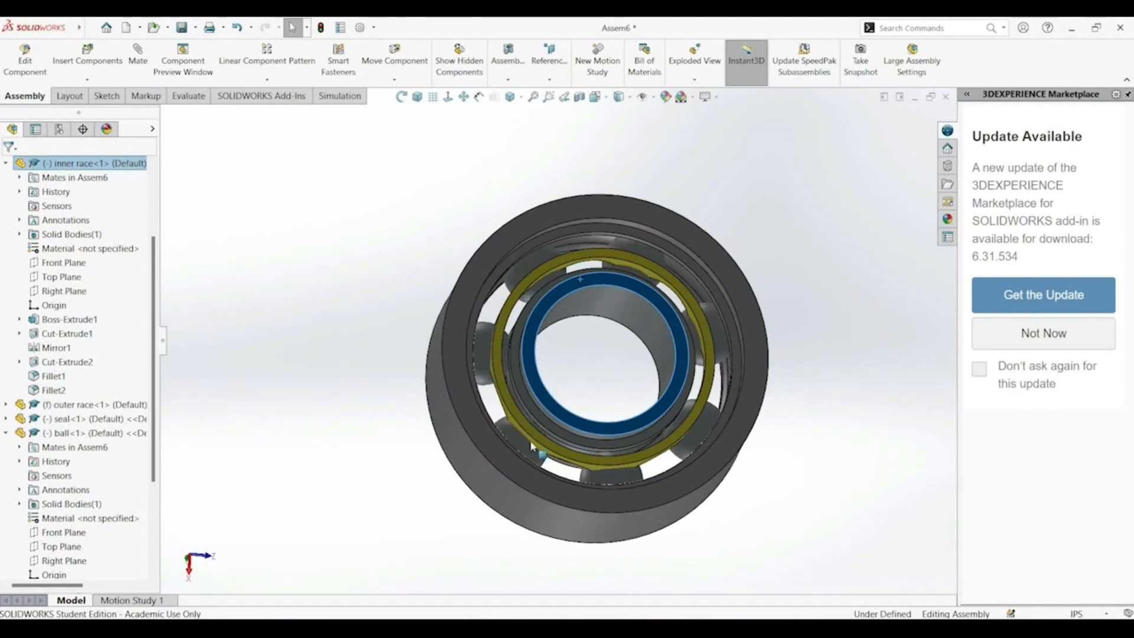